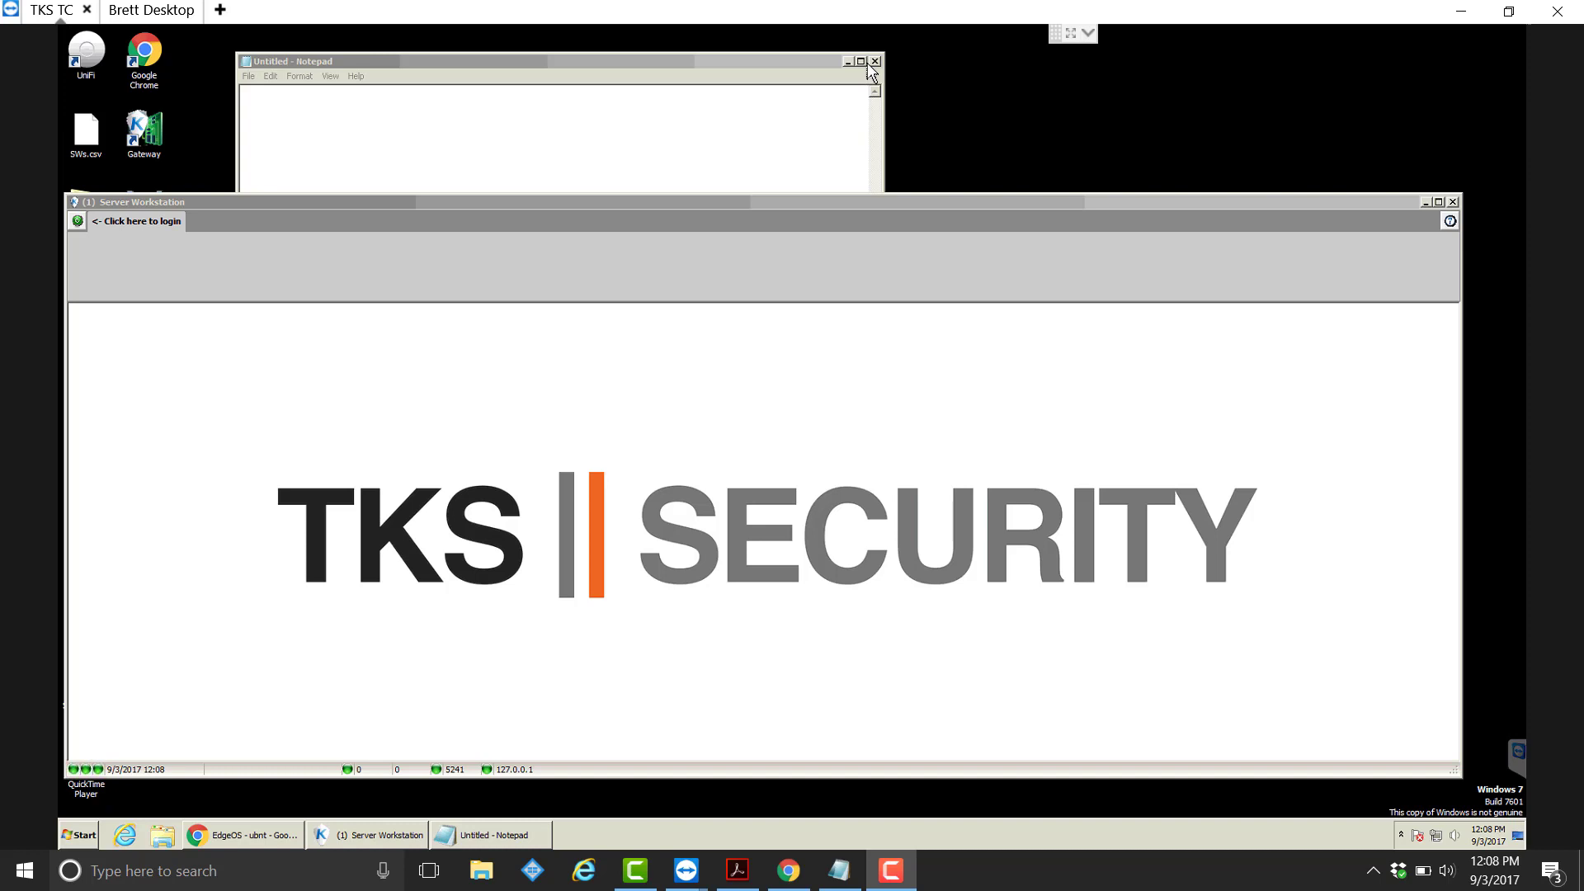
pyautogui.click(148, 22)
pyautogui.click(147, 17)
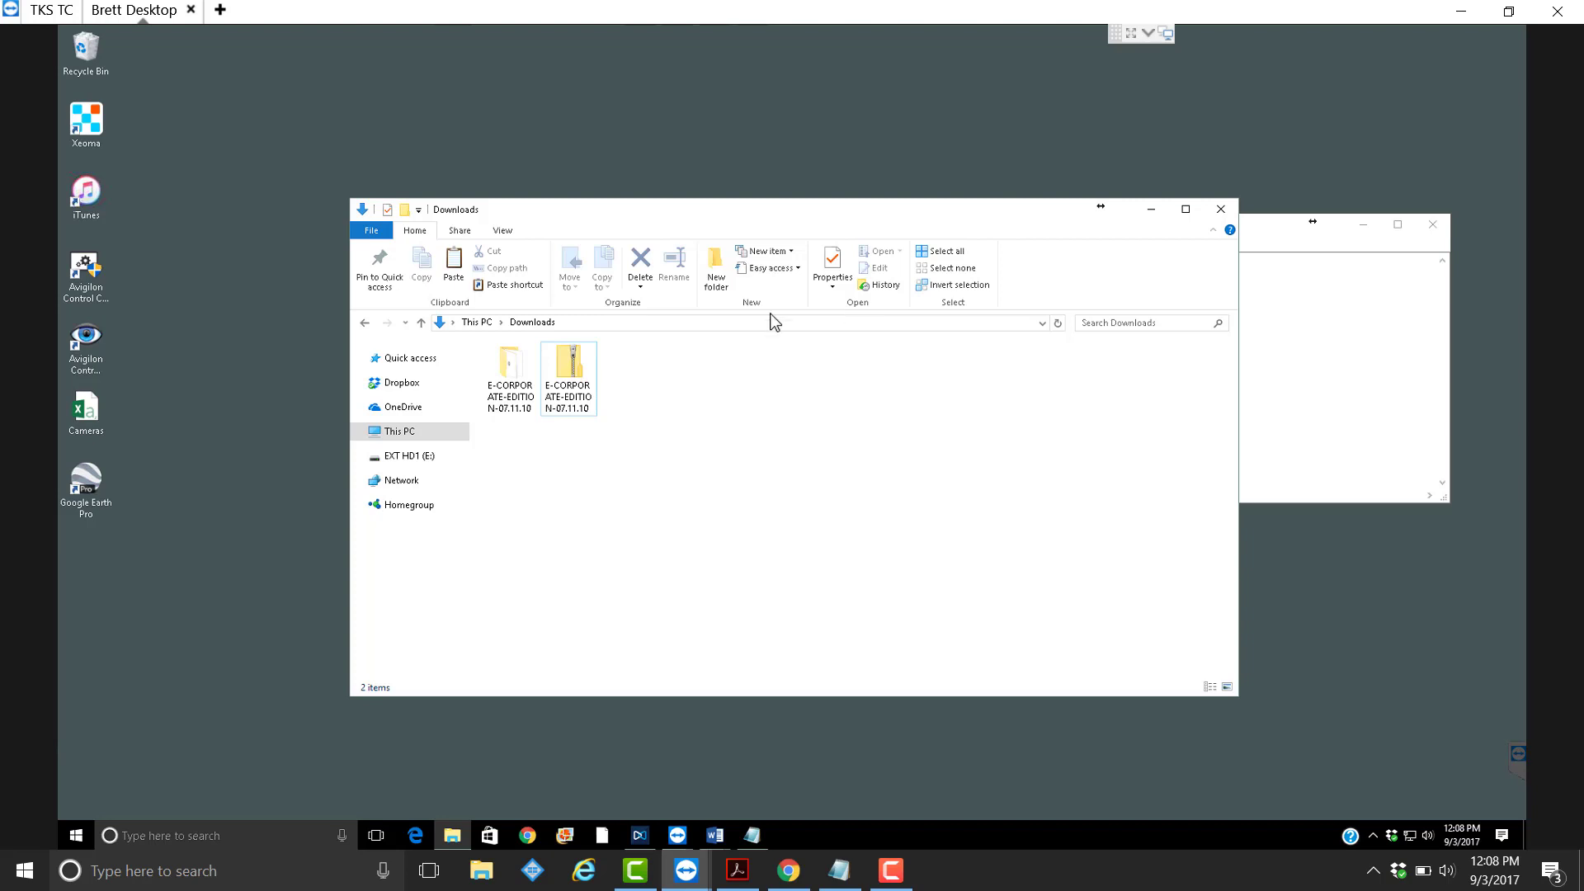
pyautogui.click(51, 11)
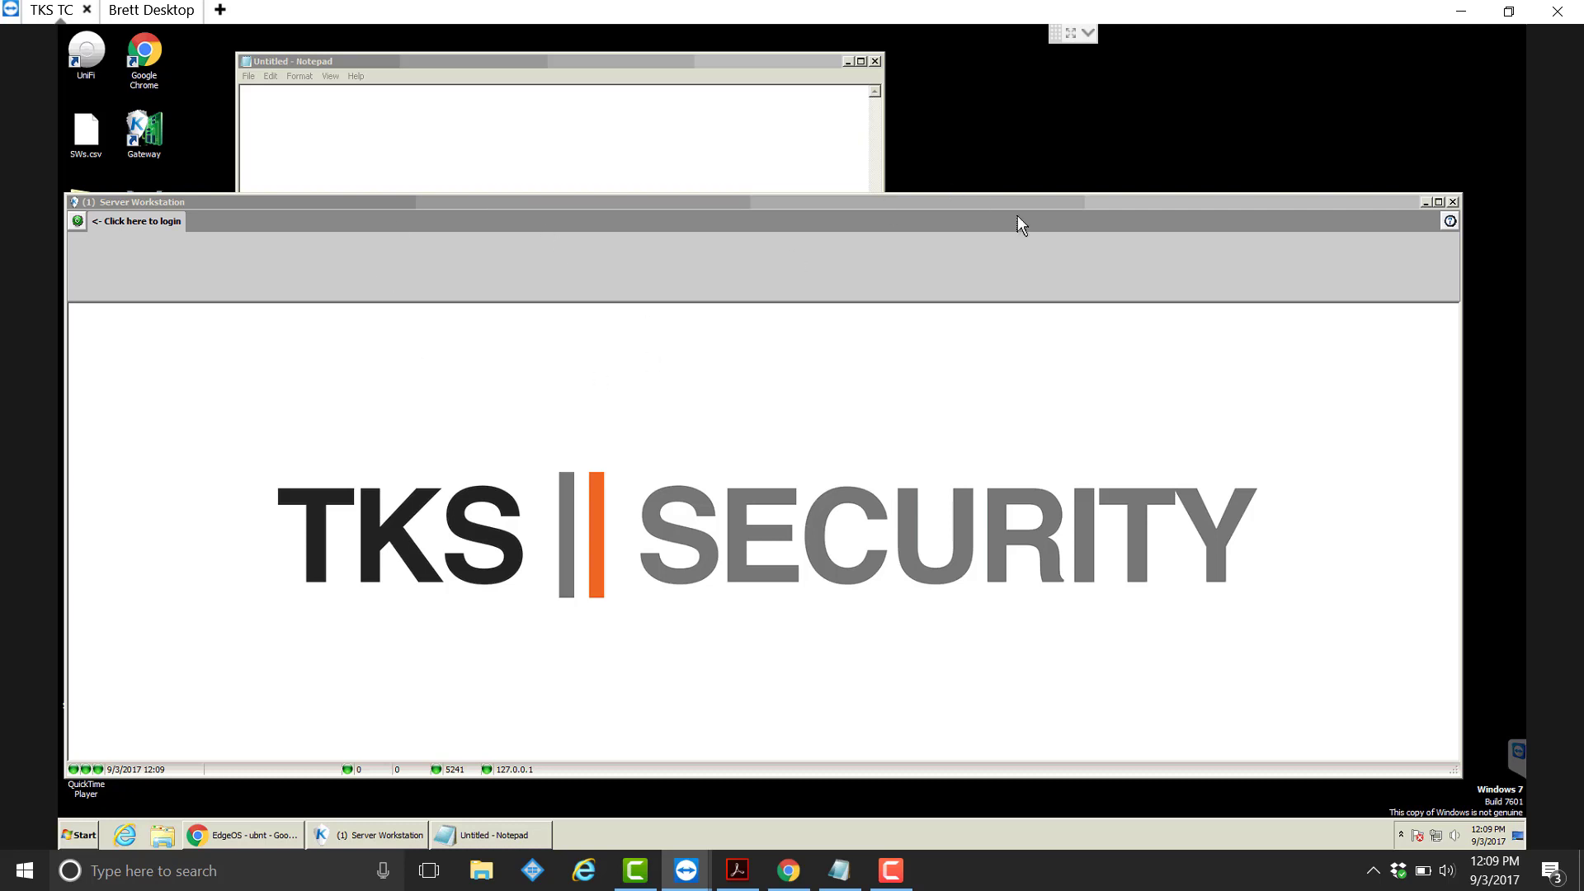
# - Move and enlarge the Server Workstation window, log in with the administrator account, then maximize it
pyautogui.moveTo(993, 199); pyautogui.dragTo(1004, 72)
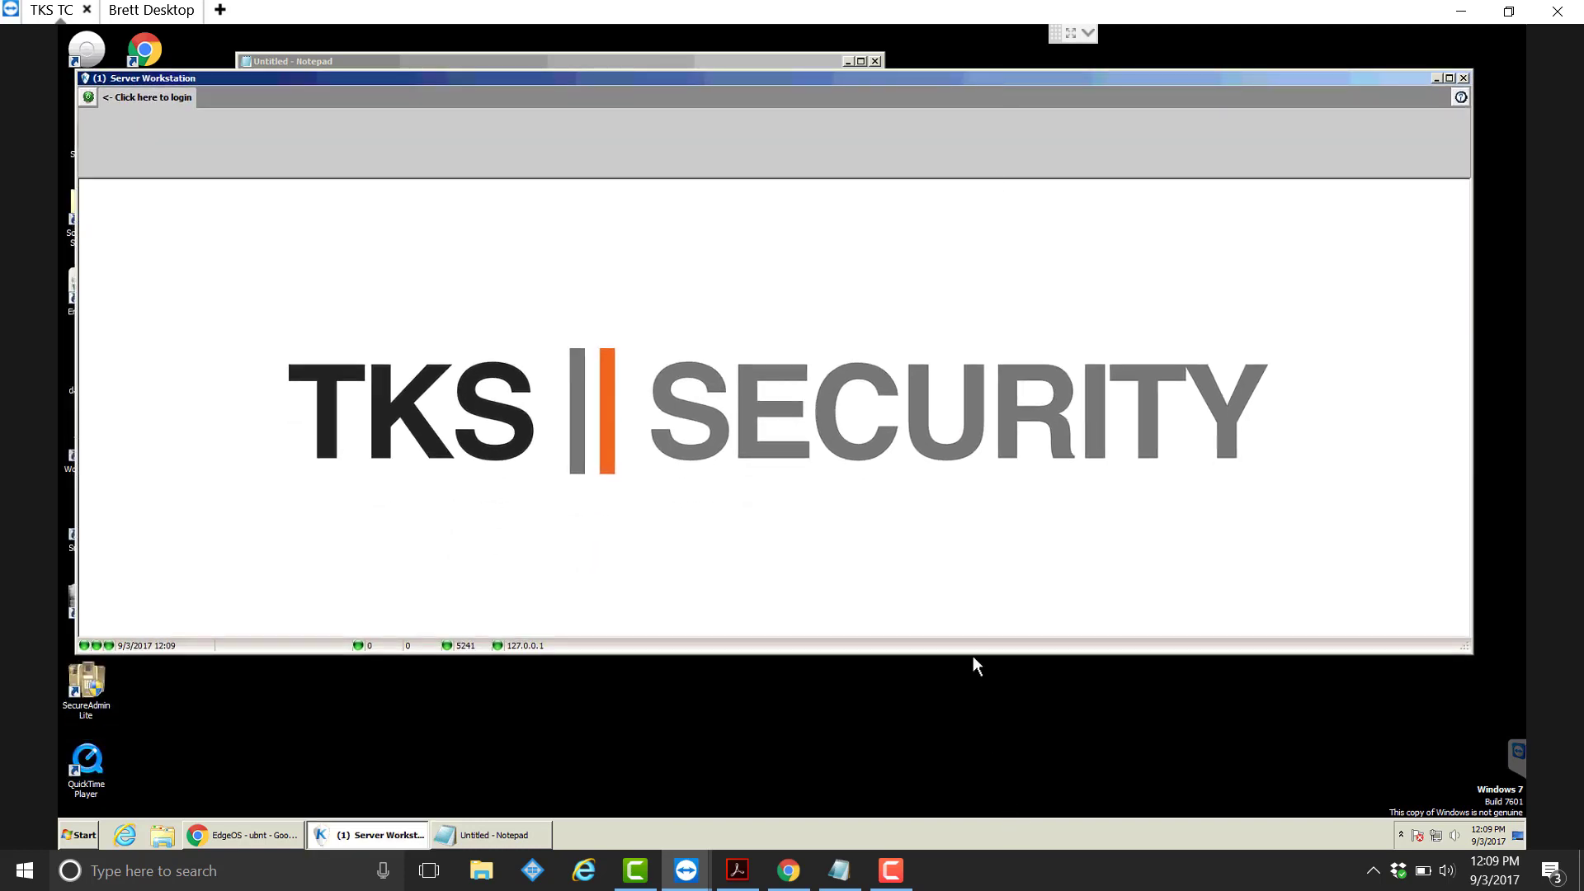
pyautogui.moveTo(970, 655); pyautogui.dragTo(972, 775)
pyautogui.click(88, 98)
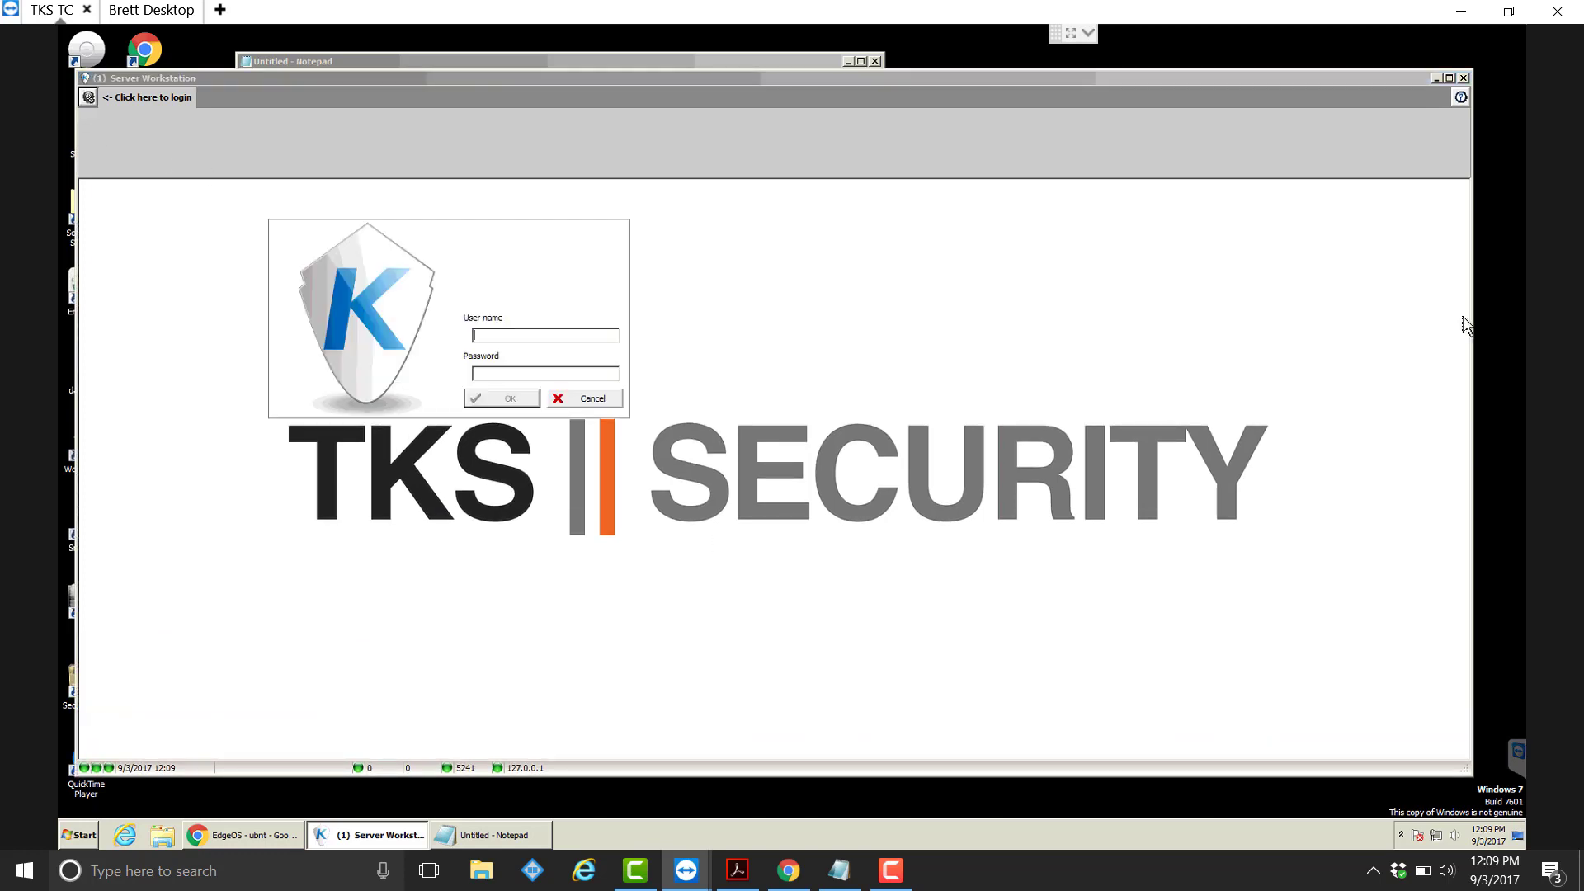
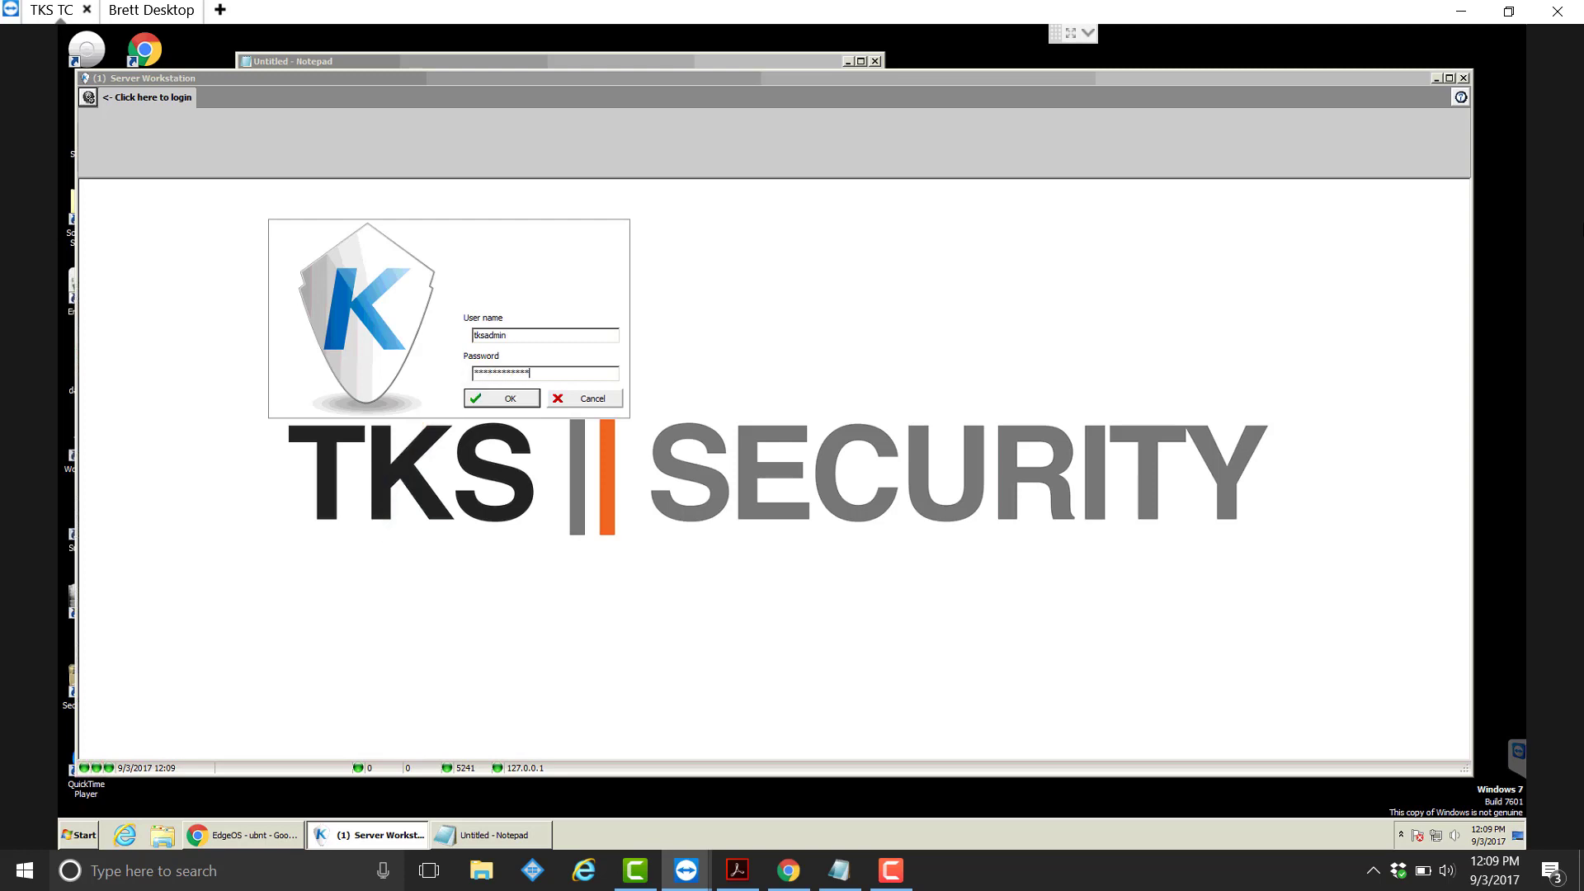
pyautogui.press('Return')
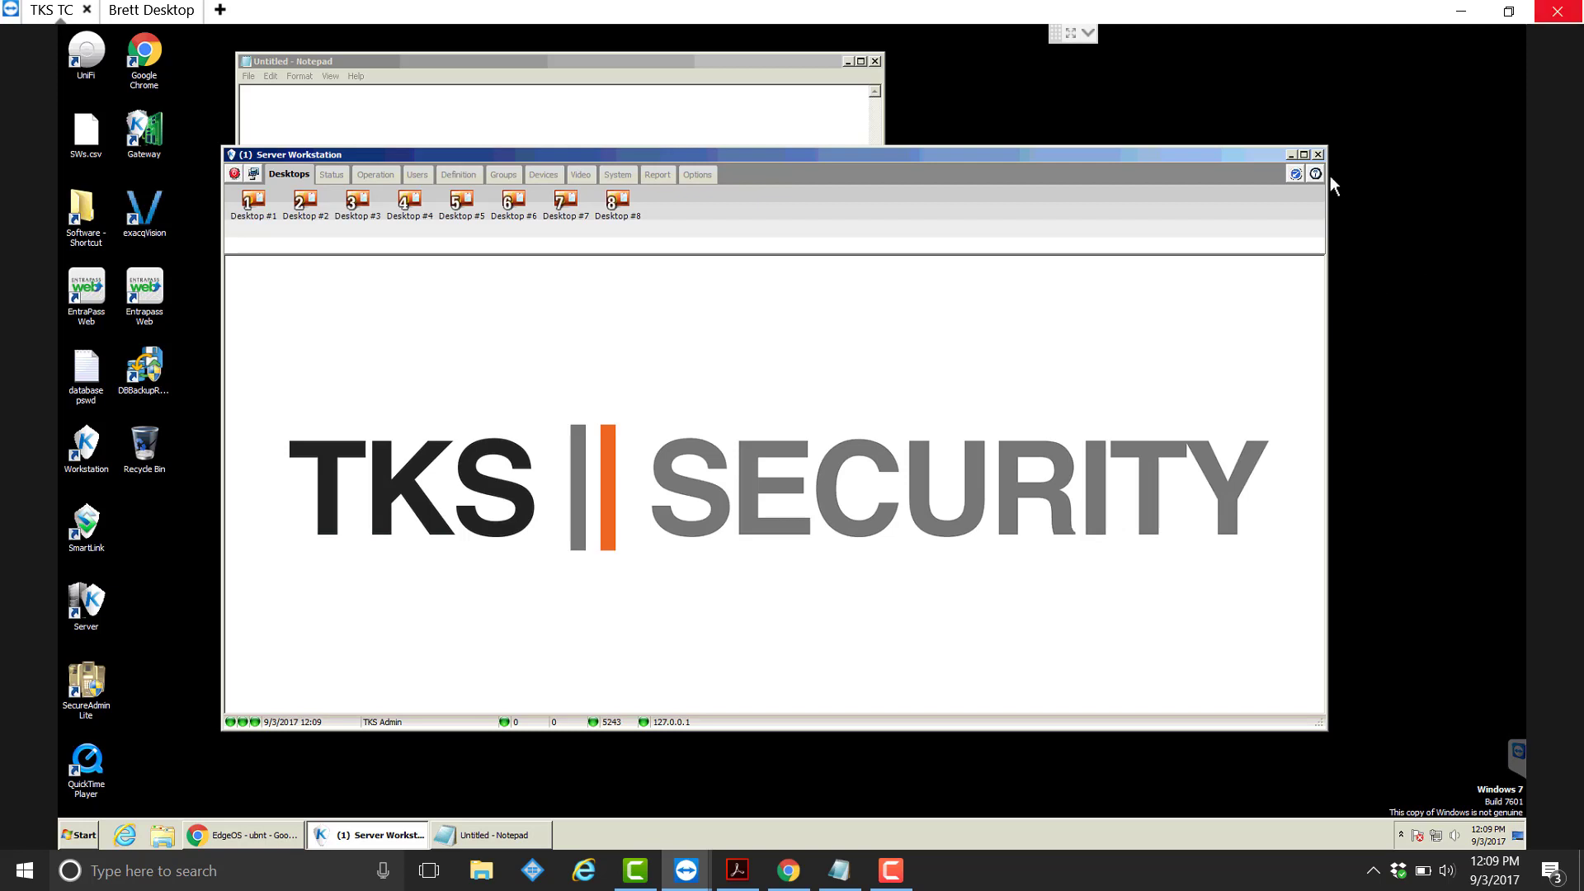
pyautogui.click(1304, 155)
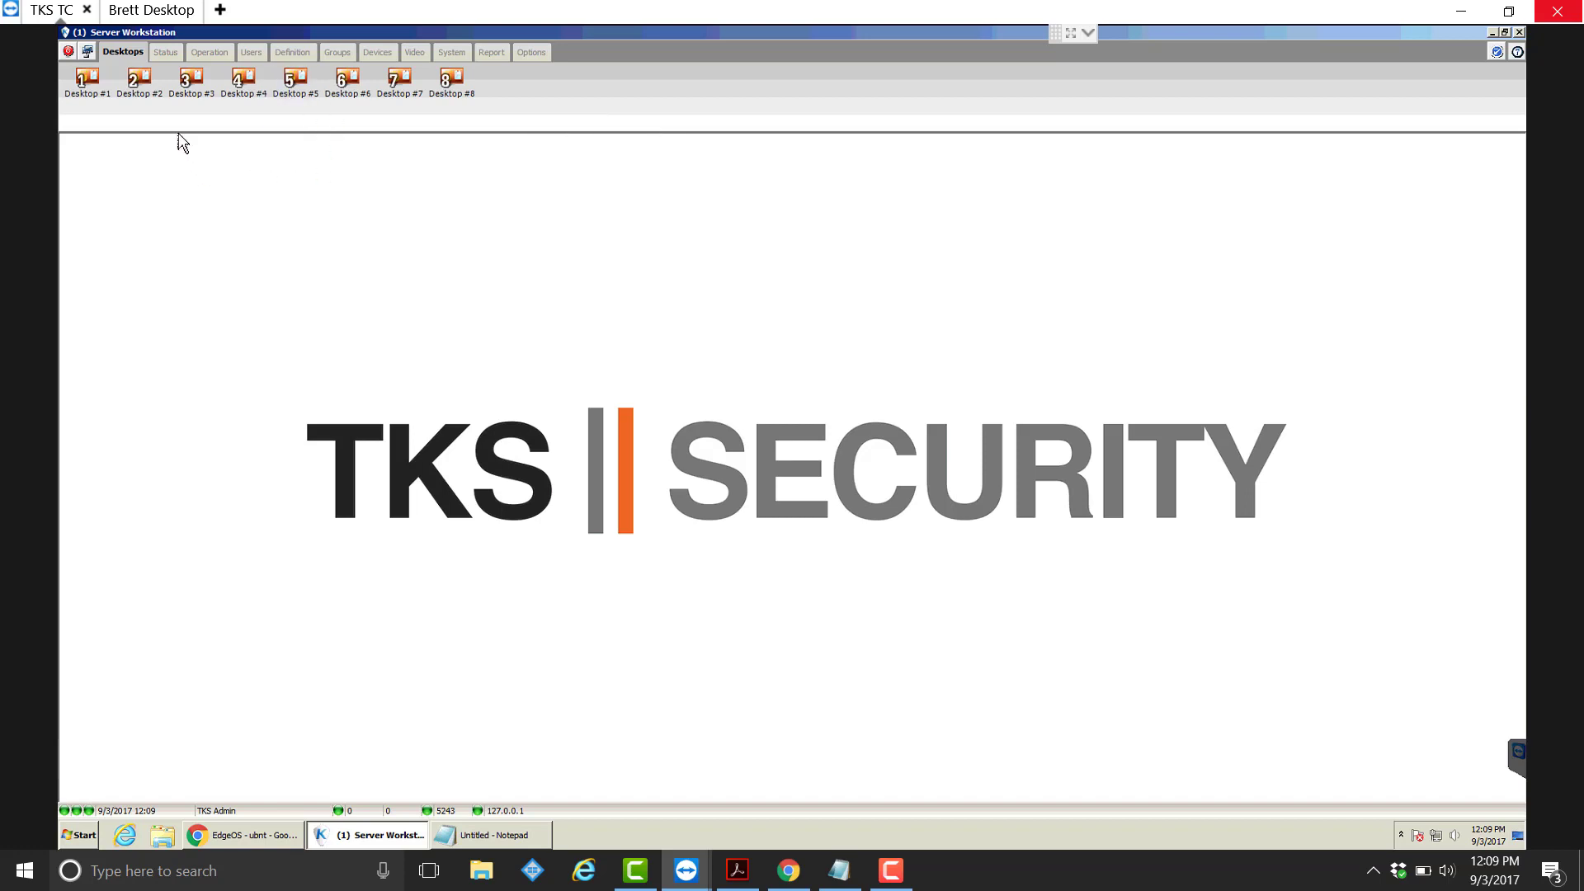
# - Open the Status Database view and confirm the server workstation shows Computer connected
pyautogui.click(169, 57)
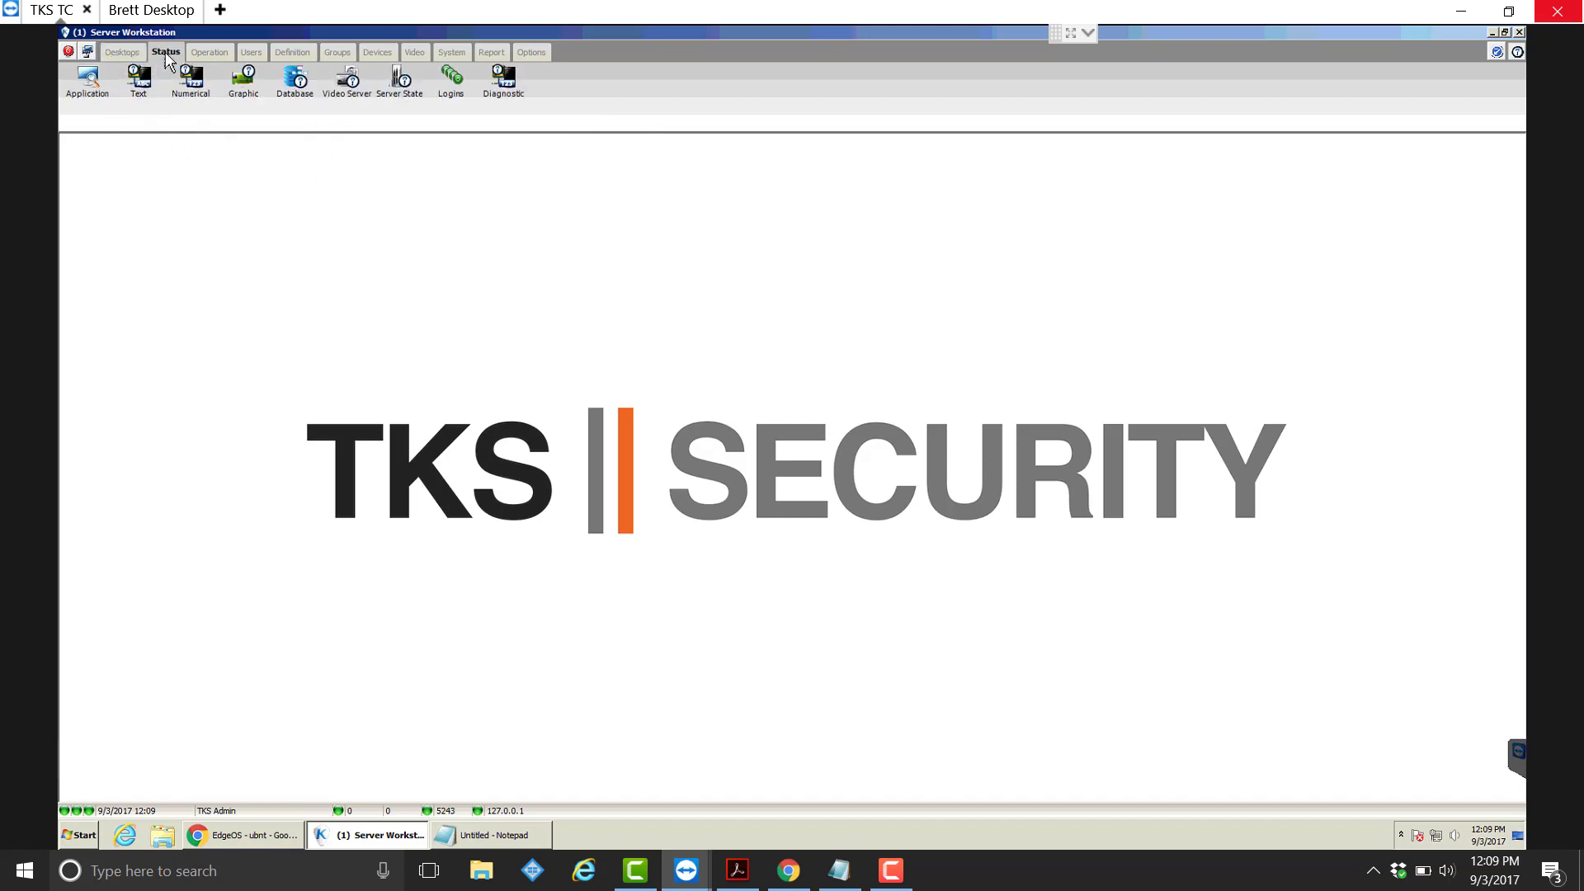
pyautogui.click(294, 80)
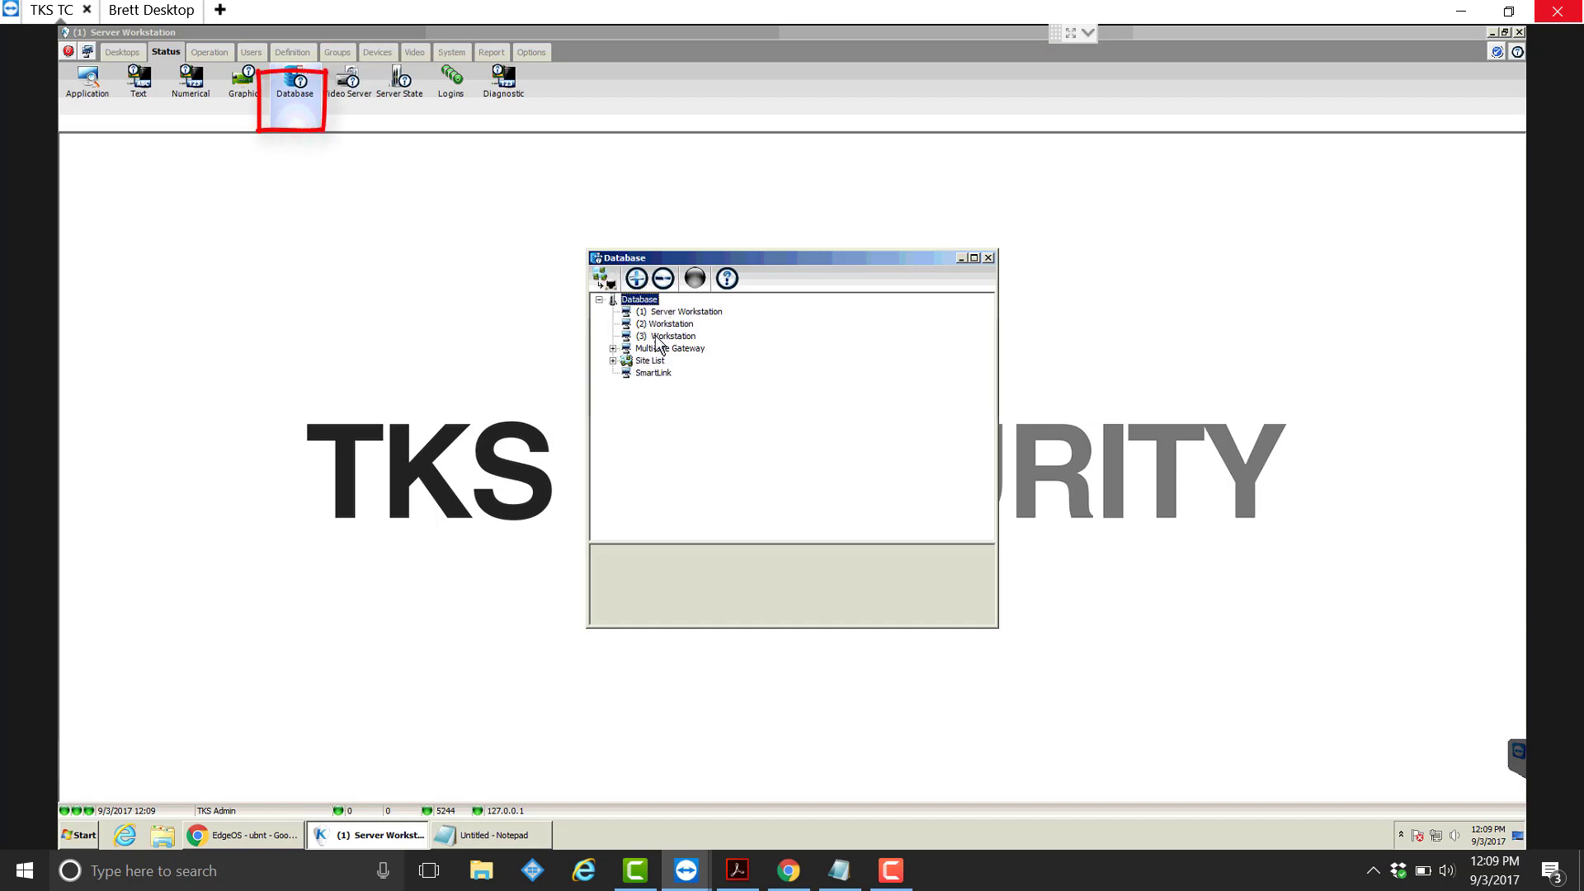
pyautogui.click(669, 313)
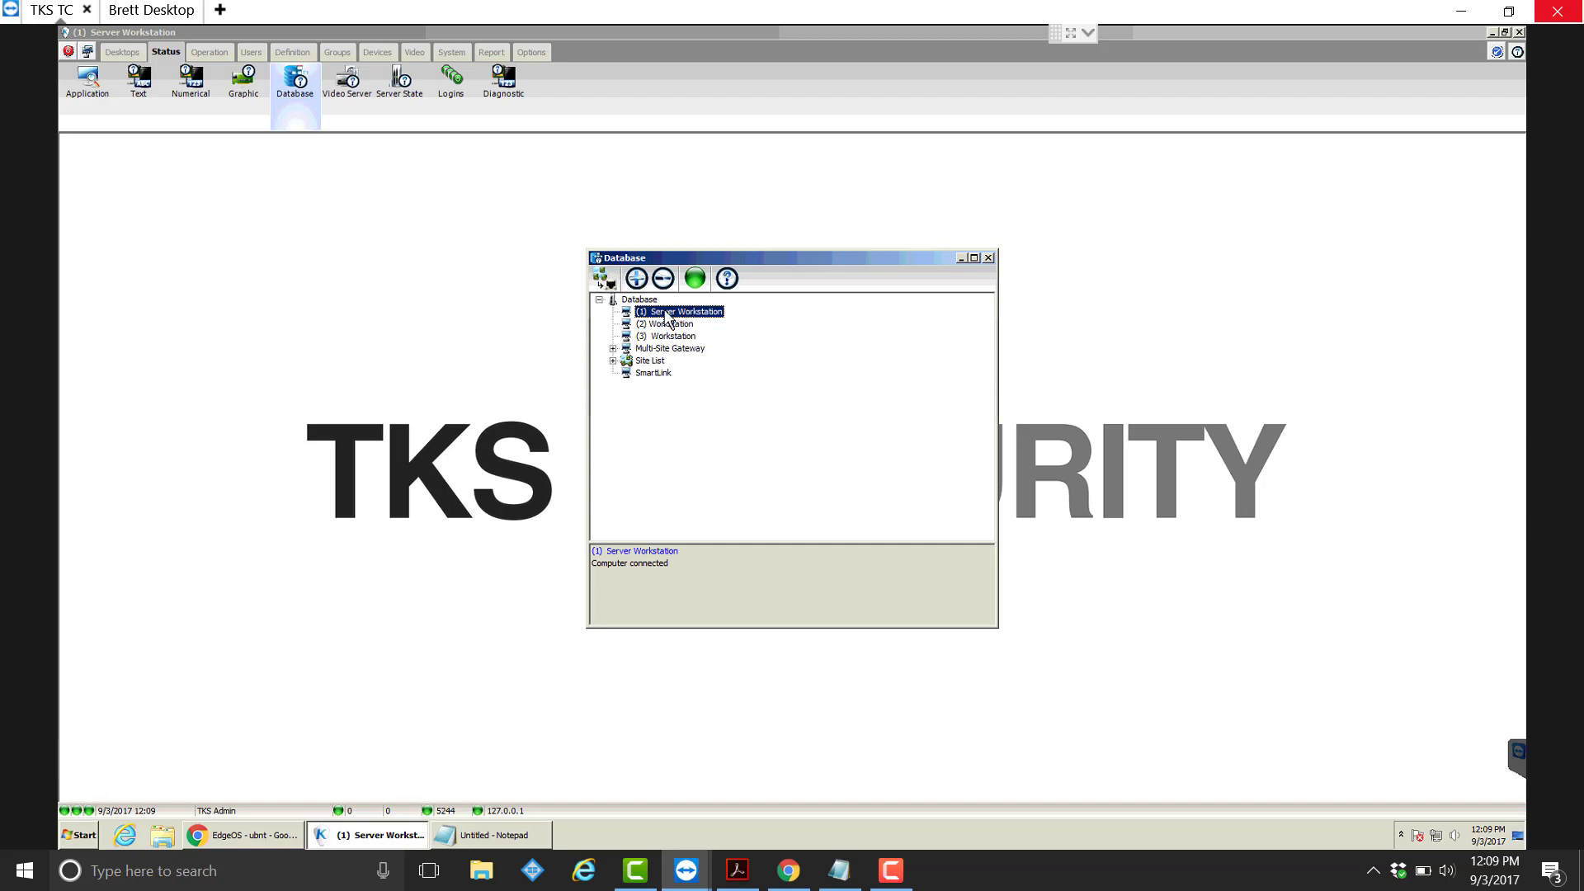
pyautogui.click(607, 562)
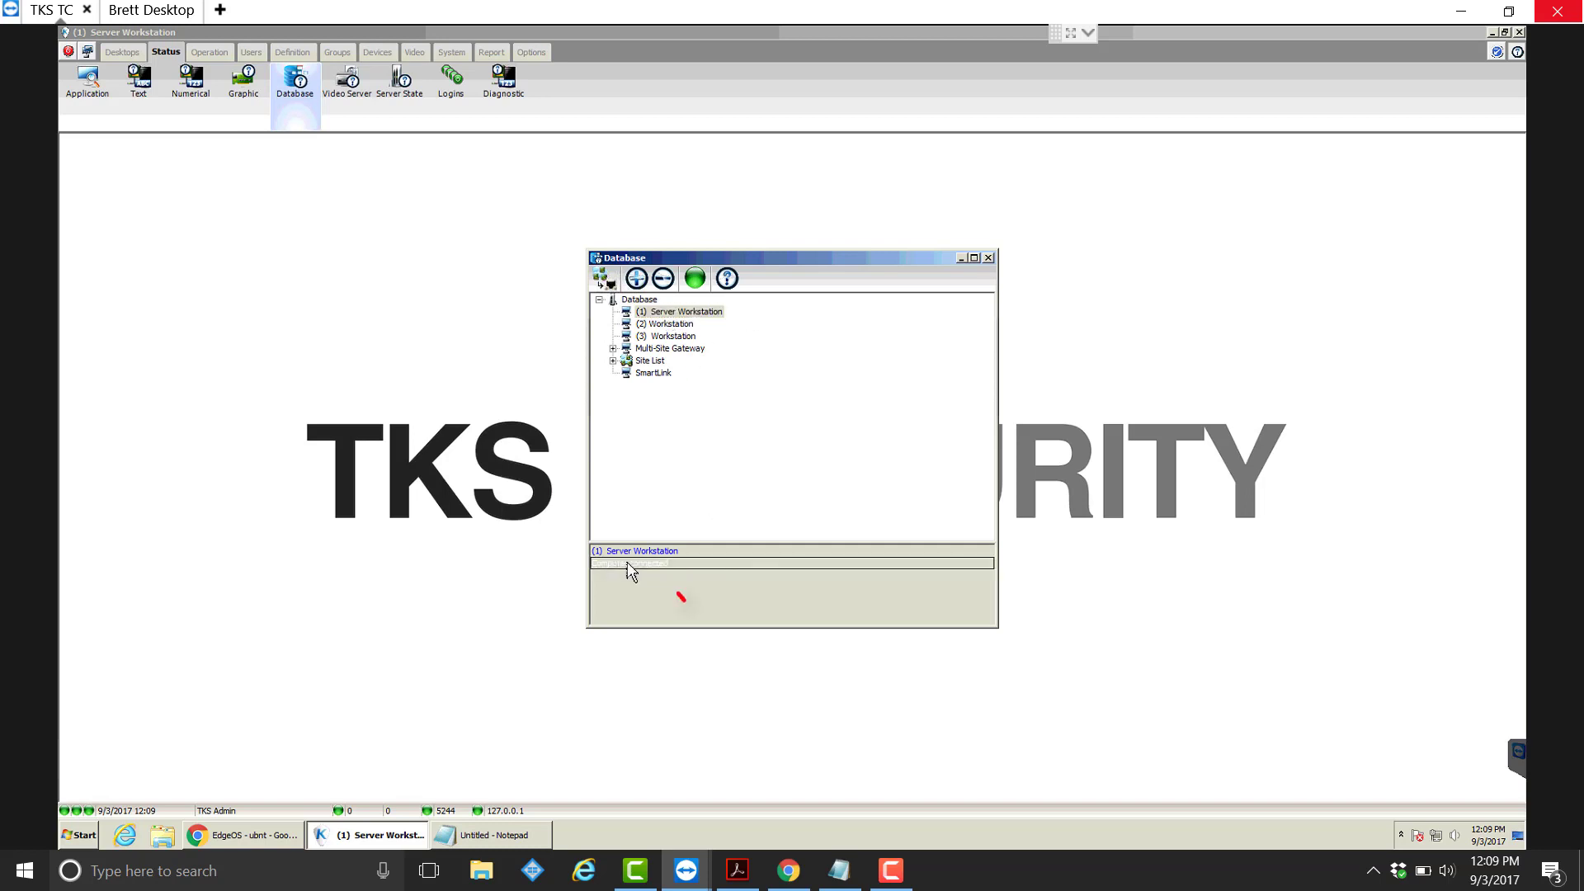
# - Check that workstations 2 and 3 are not connected, then close the Database view
pyautogui.click(678, 314)
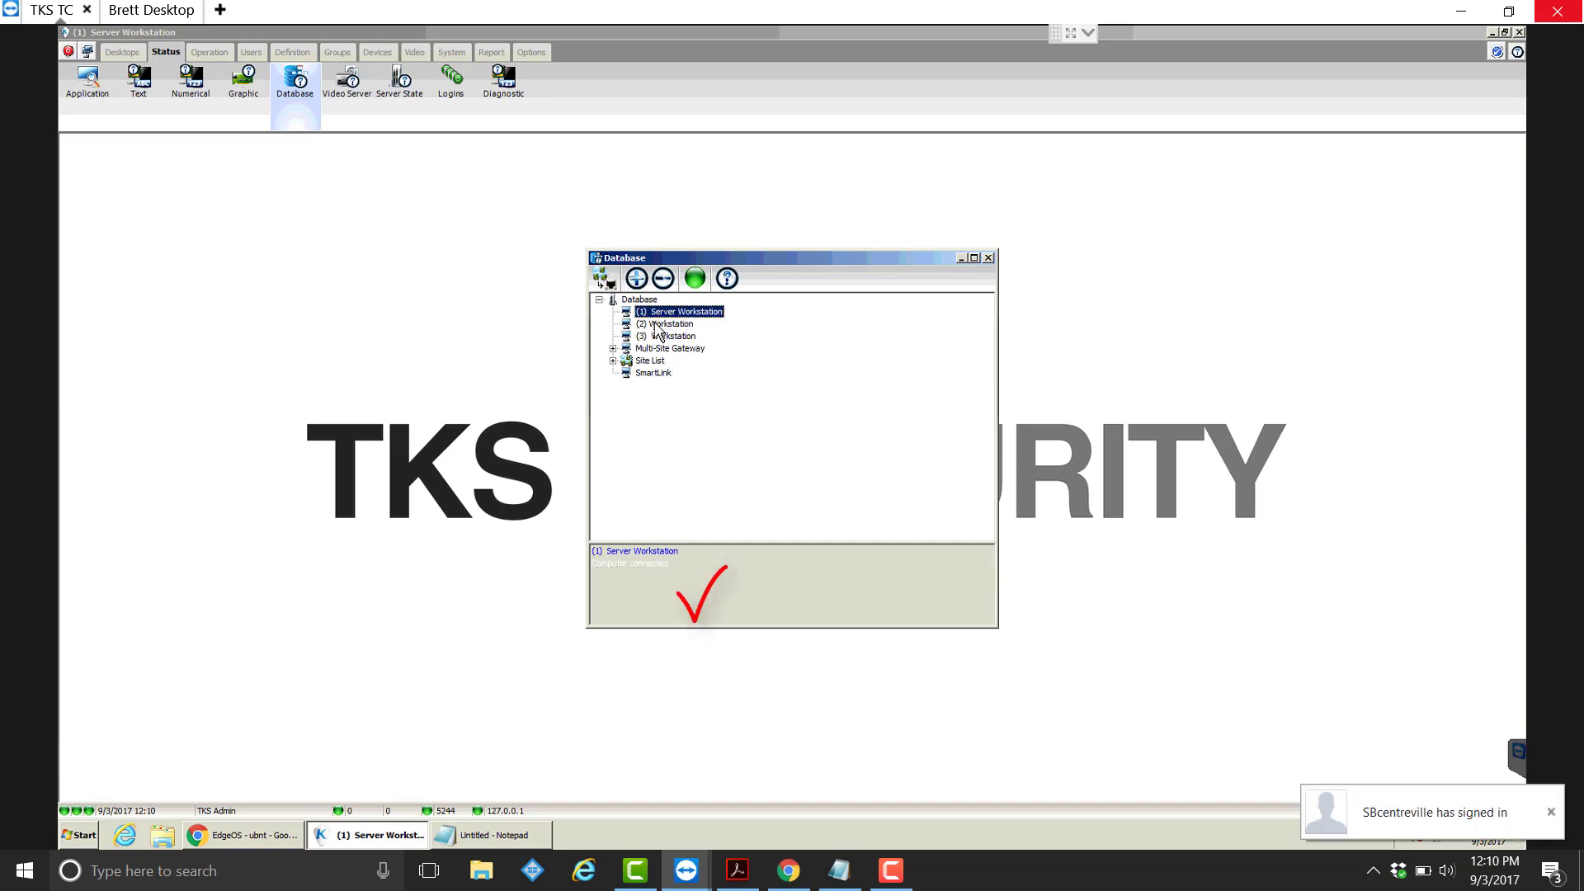
pyautogui.click(658, 324)
pyautogui.click(671, 336)
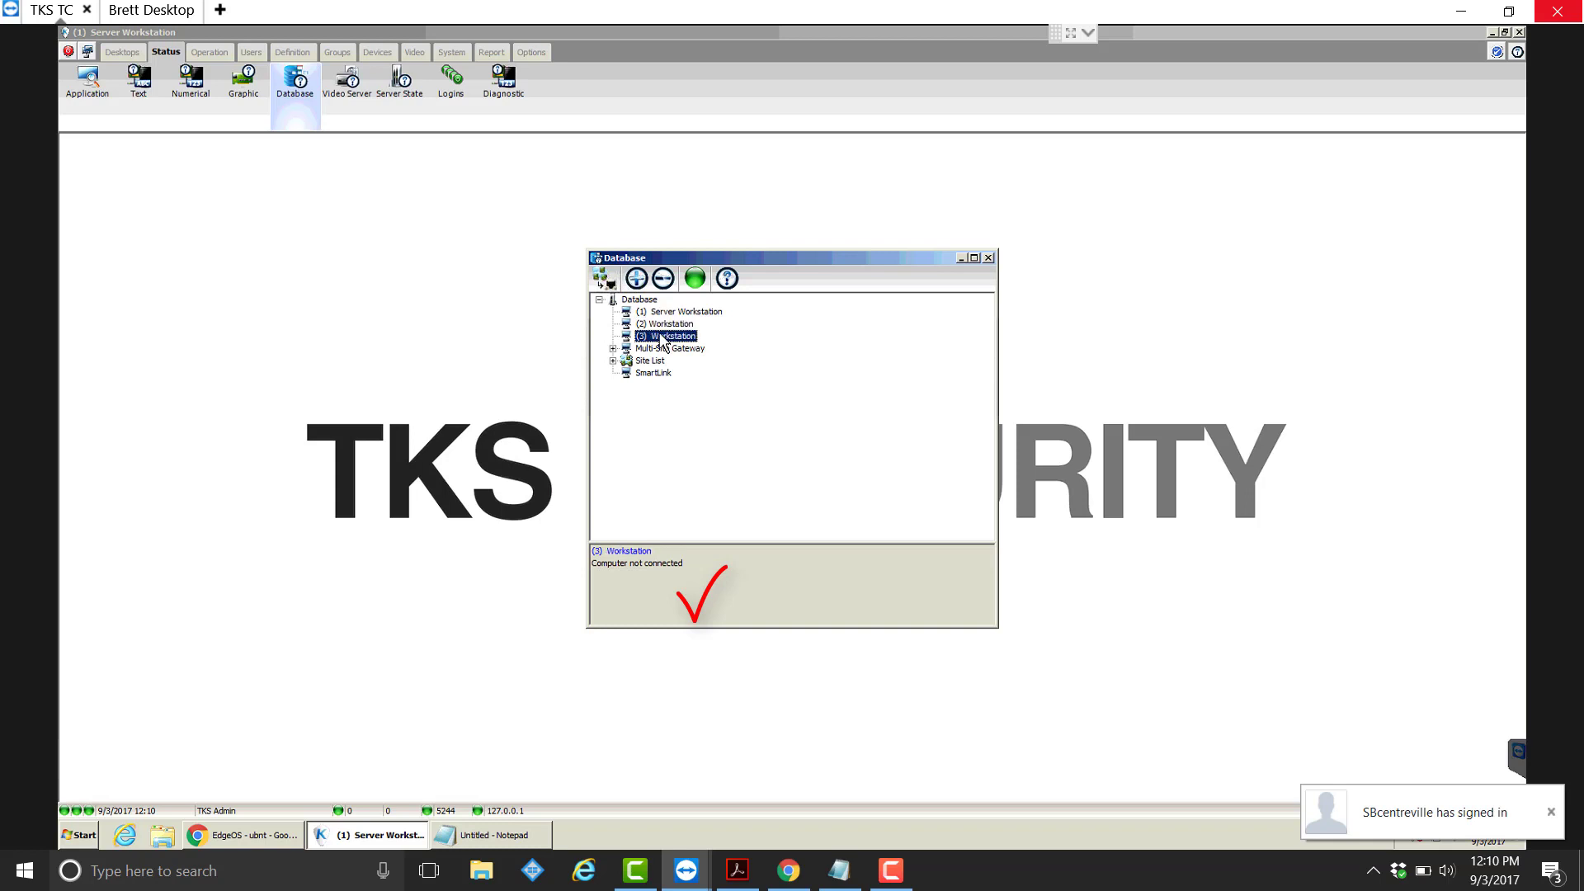
pyautogui.click(675, 324)
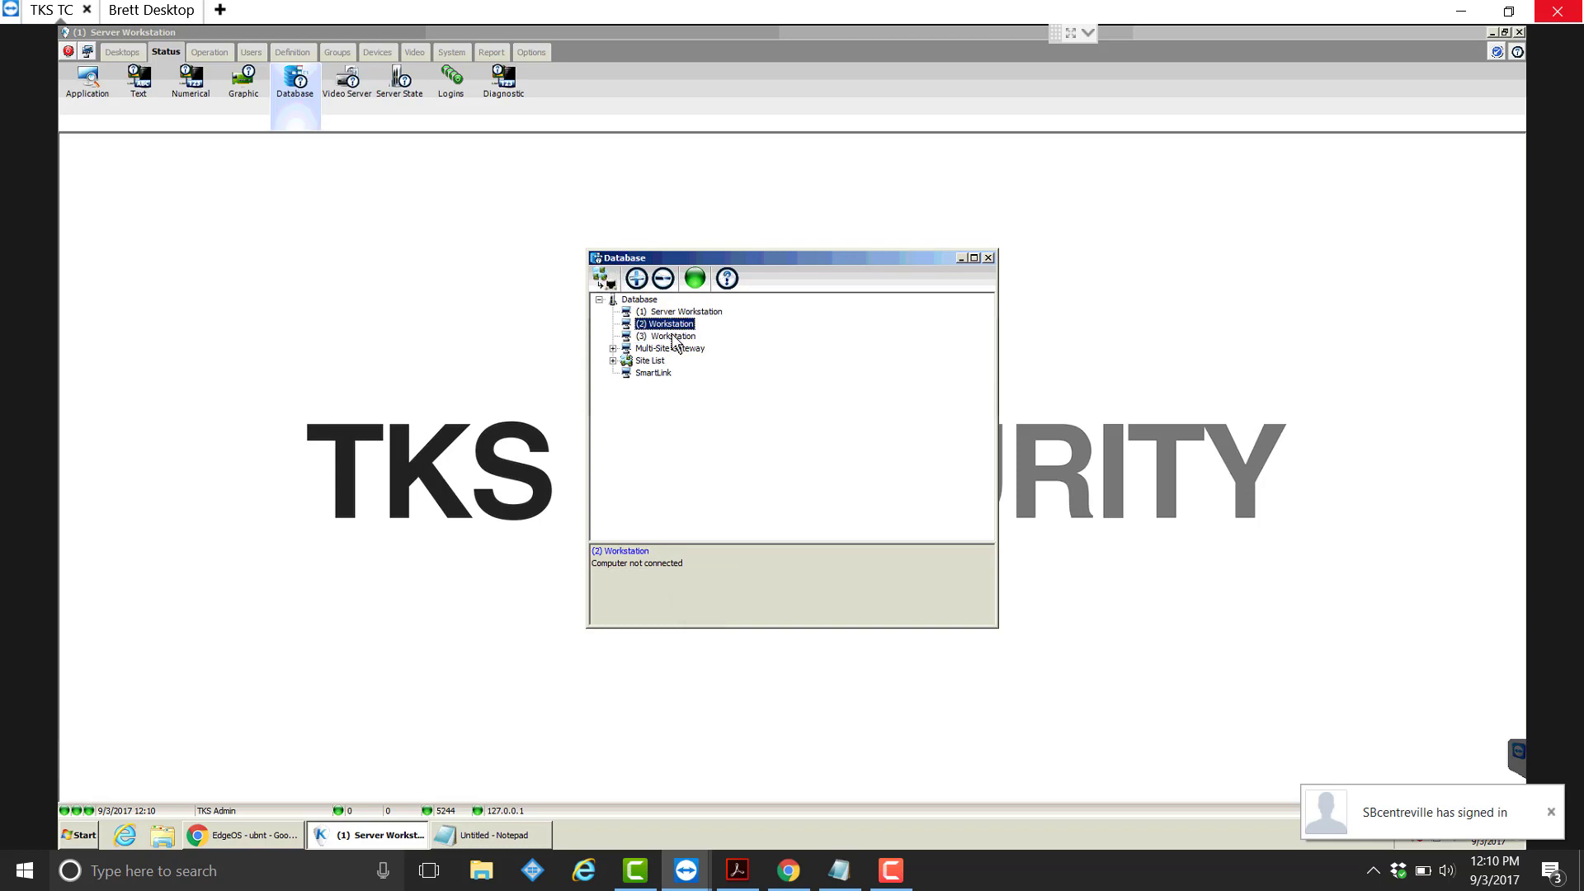
pyautogui.click(674, 336)
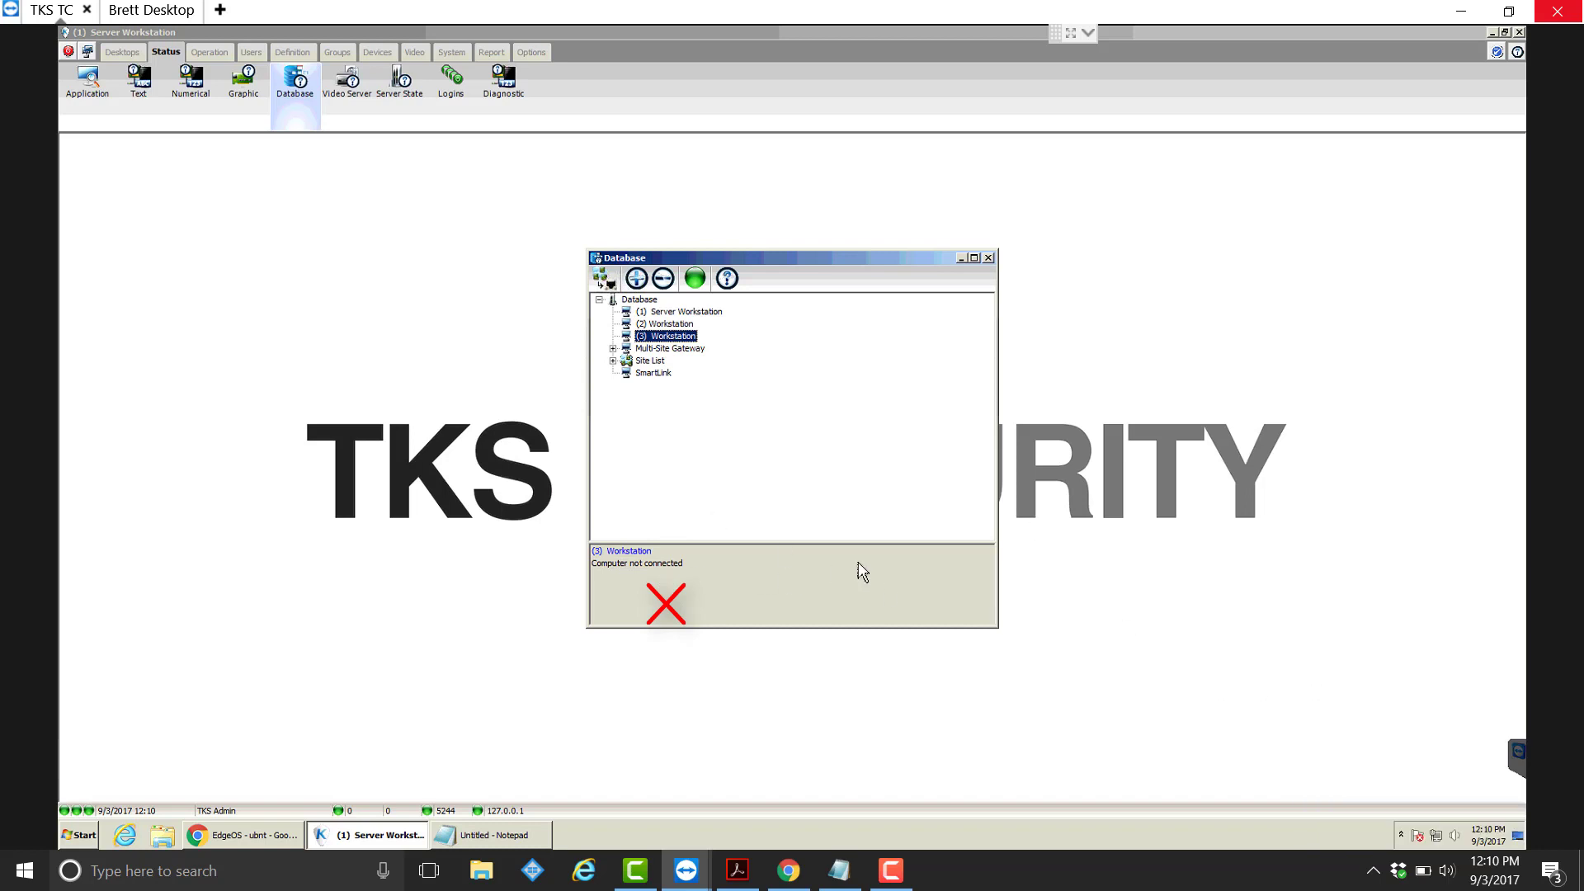
pyautogui.click(988, 257)
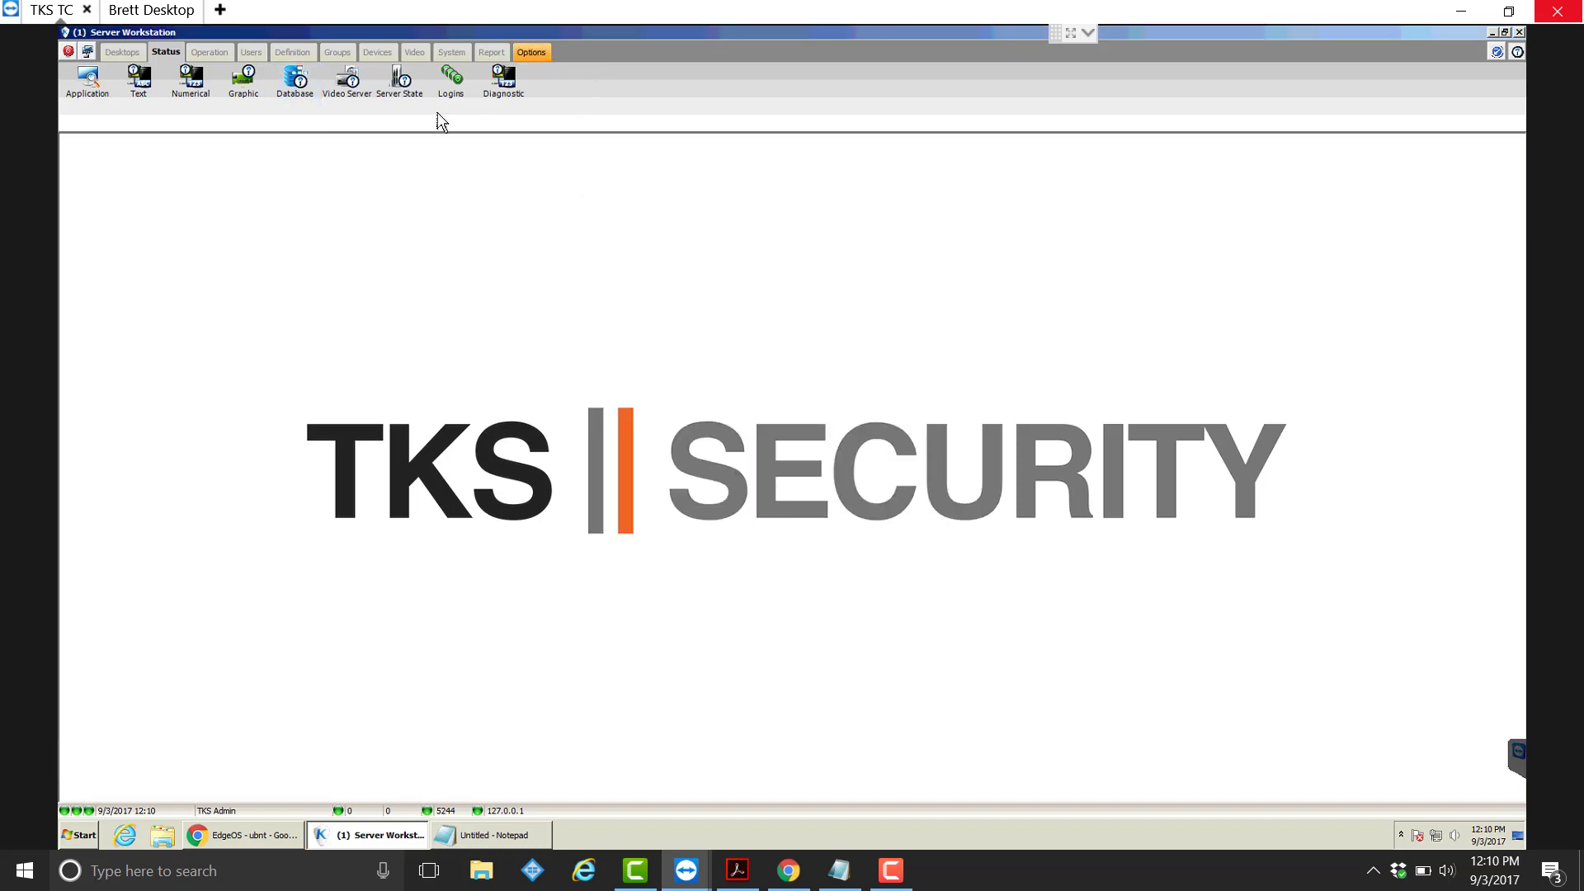
# - Open Options > Registration and inspect the (2) and (3) Workstation licence entries
pyautogui.click(536, 54)
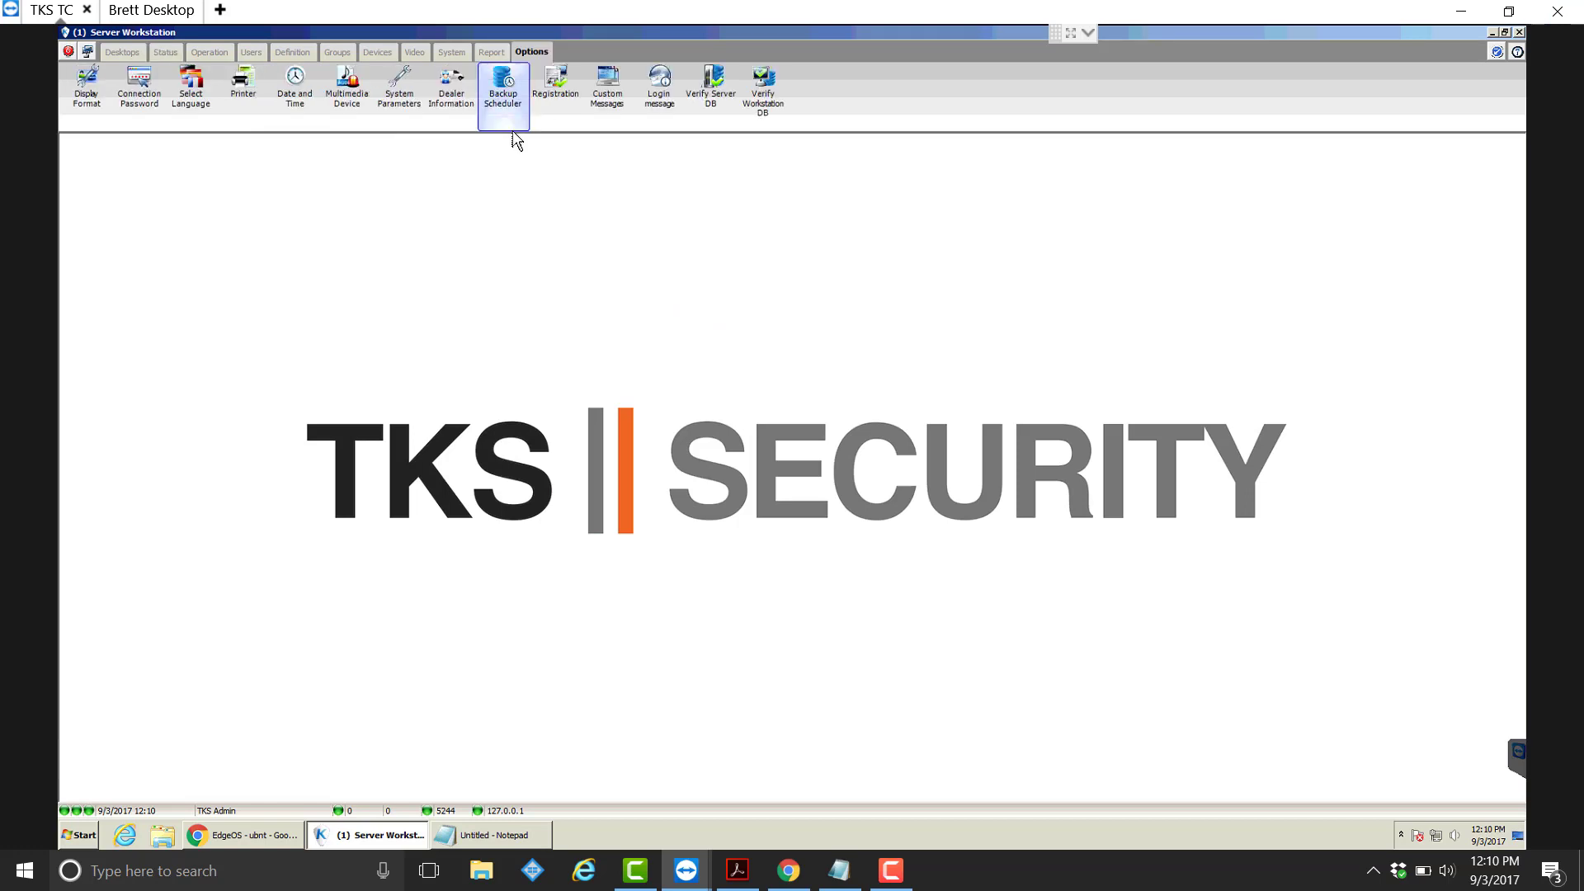
pyautogui.click(555, 89)
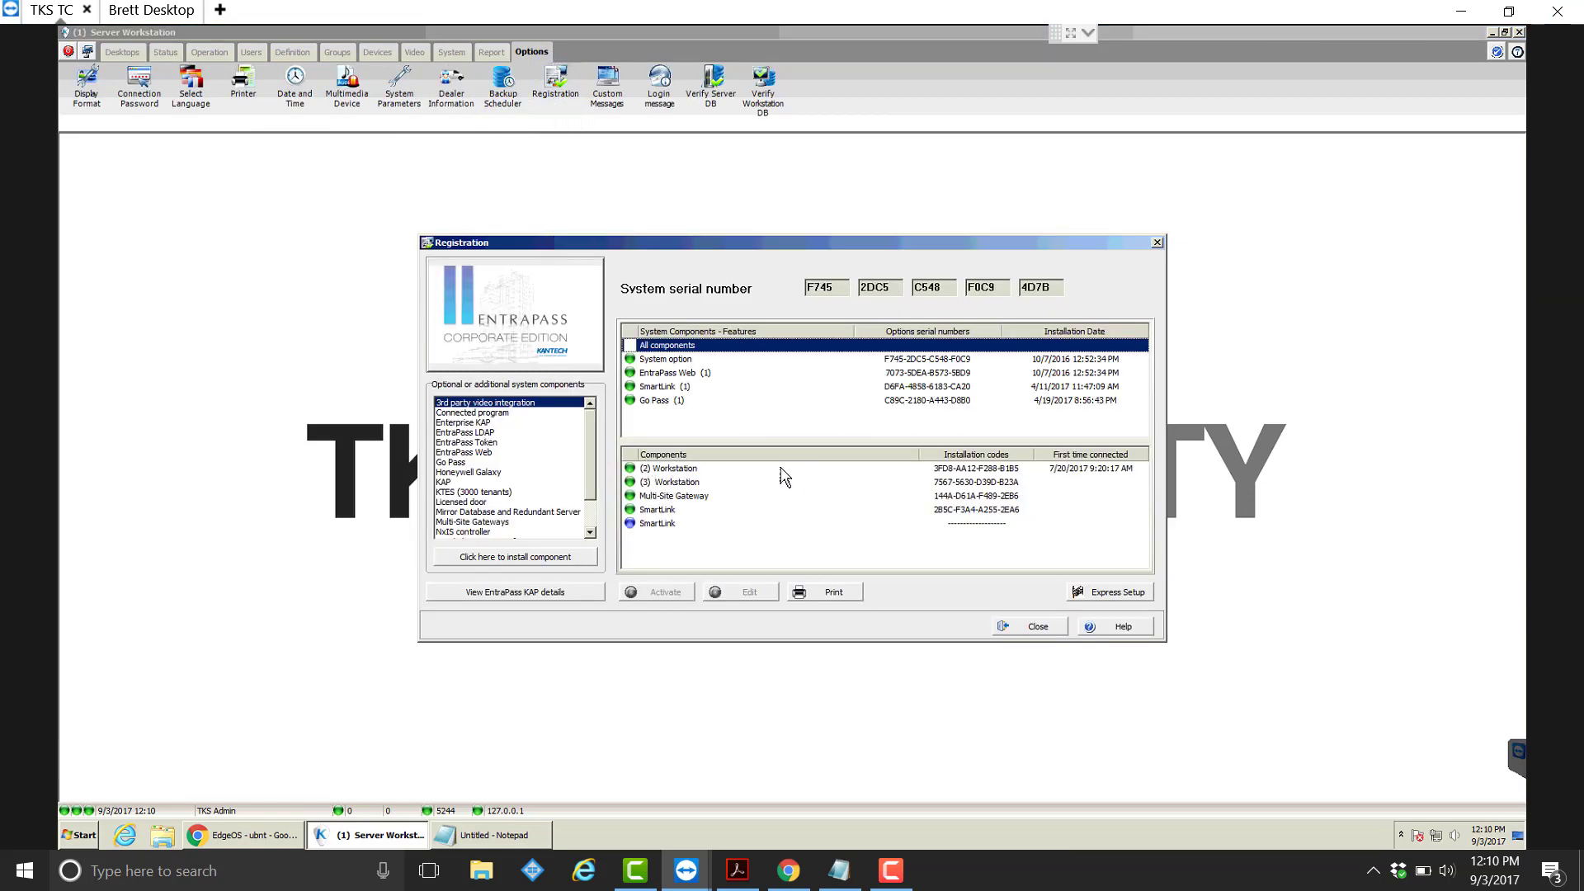
pyautogui.click(779, 470)
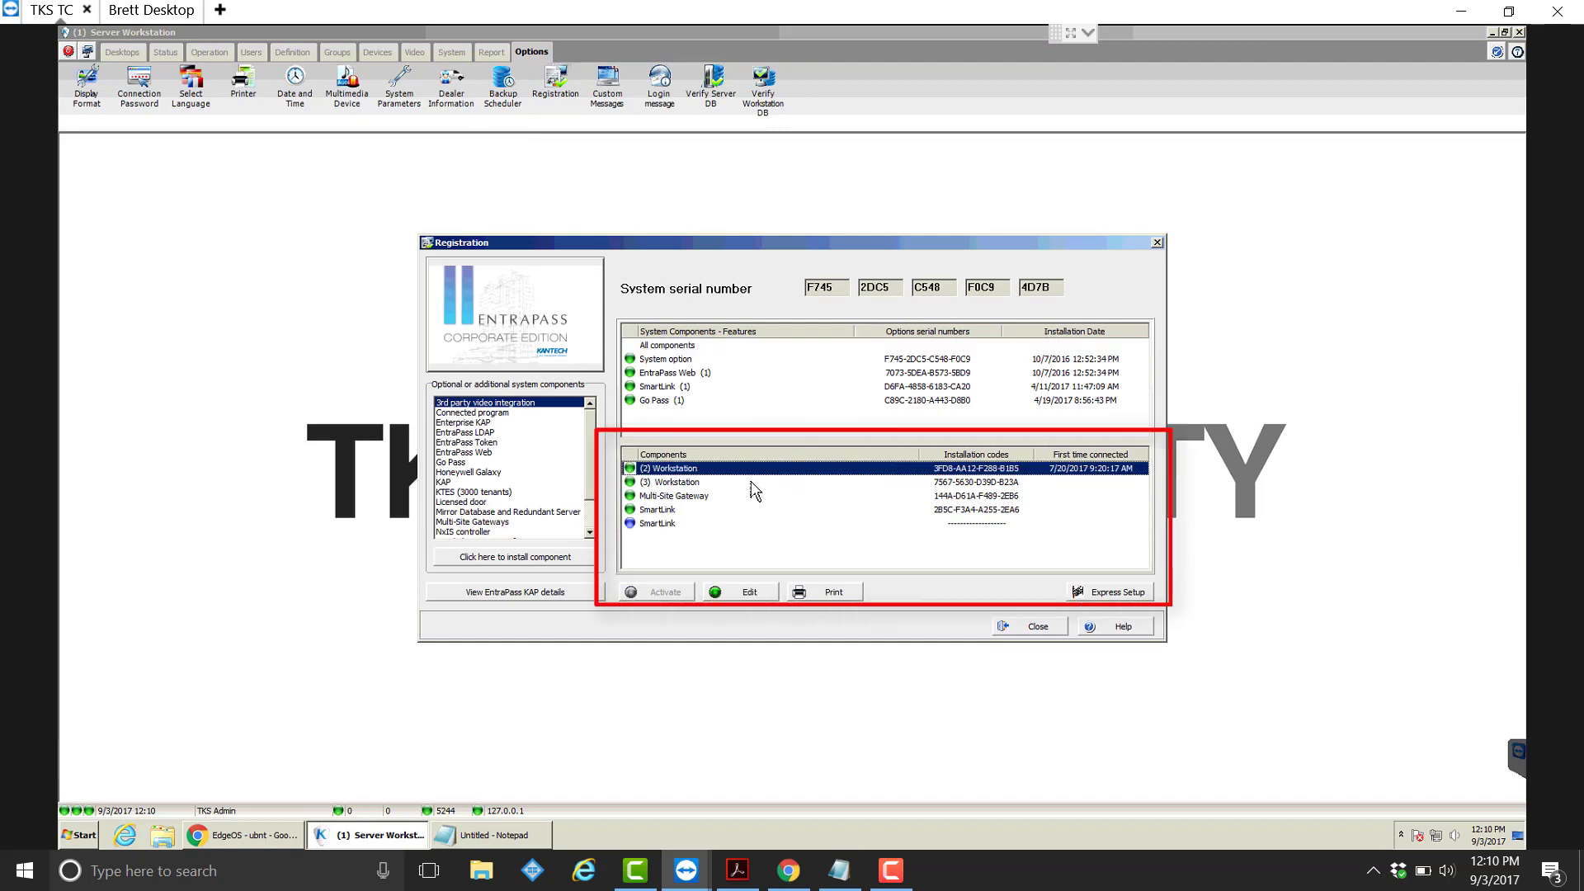
pyautogui.click(751, 482)
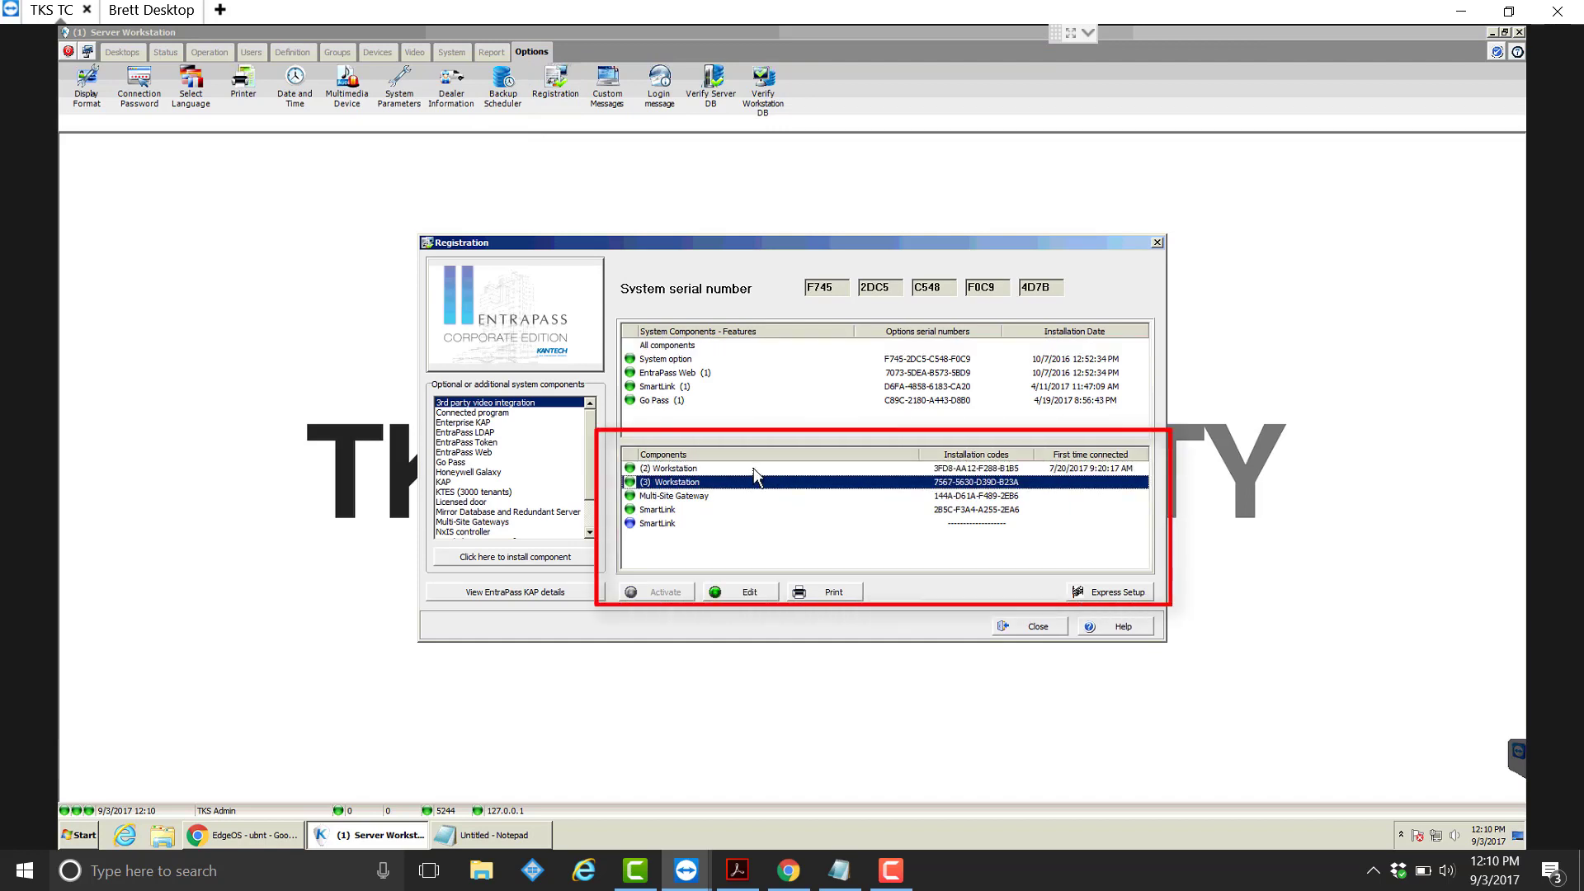
pyautogui.click(910, 468)
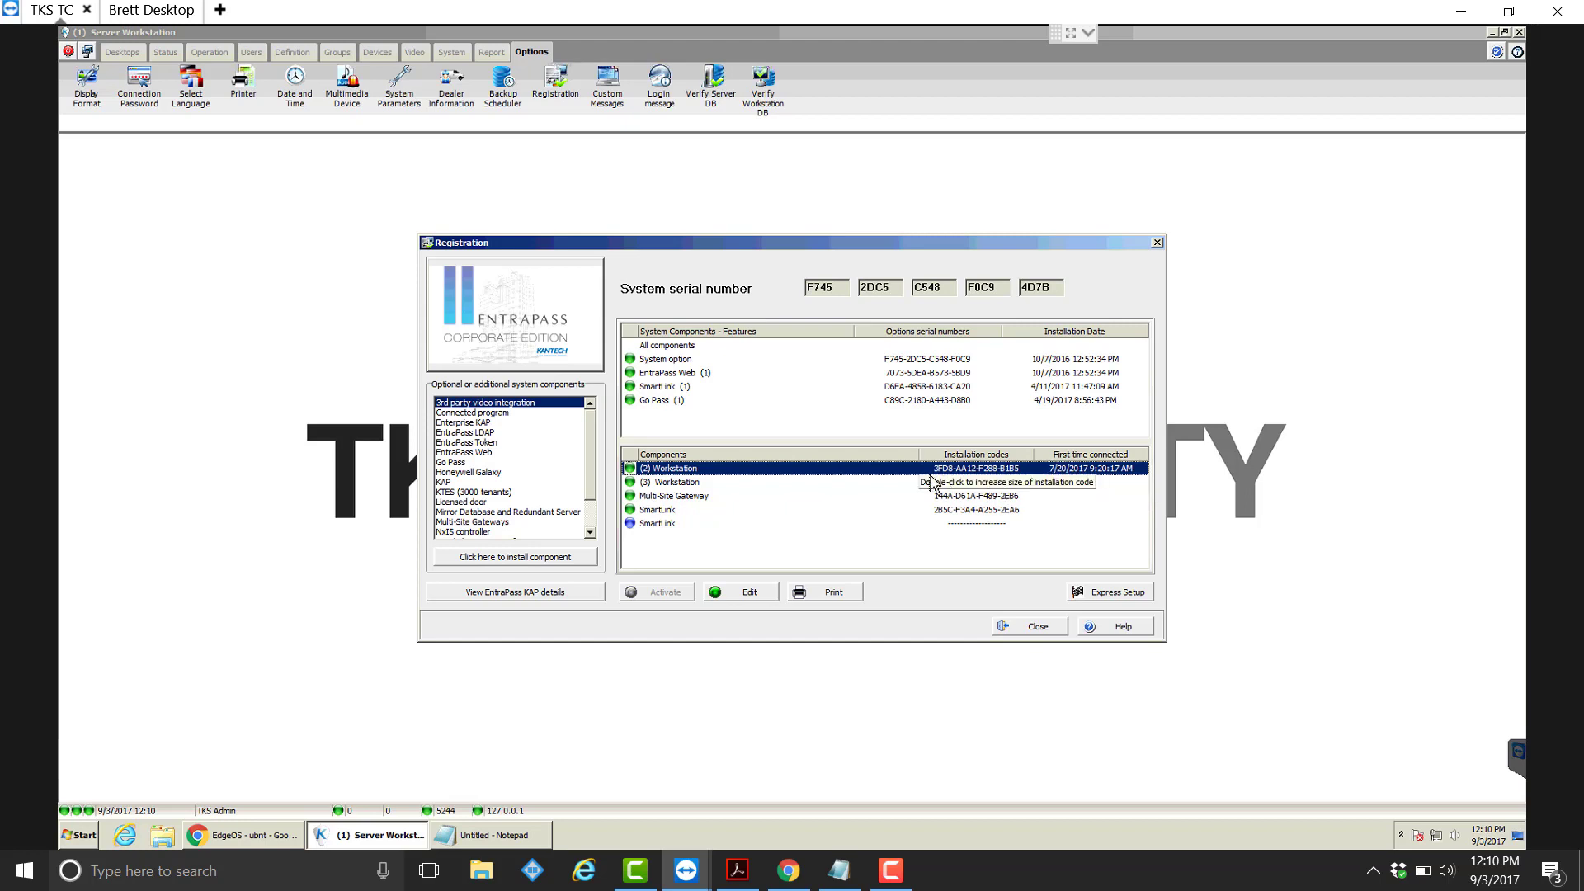
pyautogui.click(749, 484)
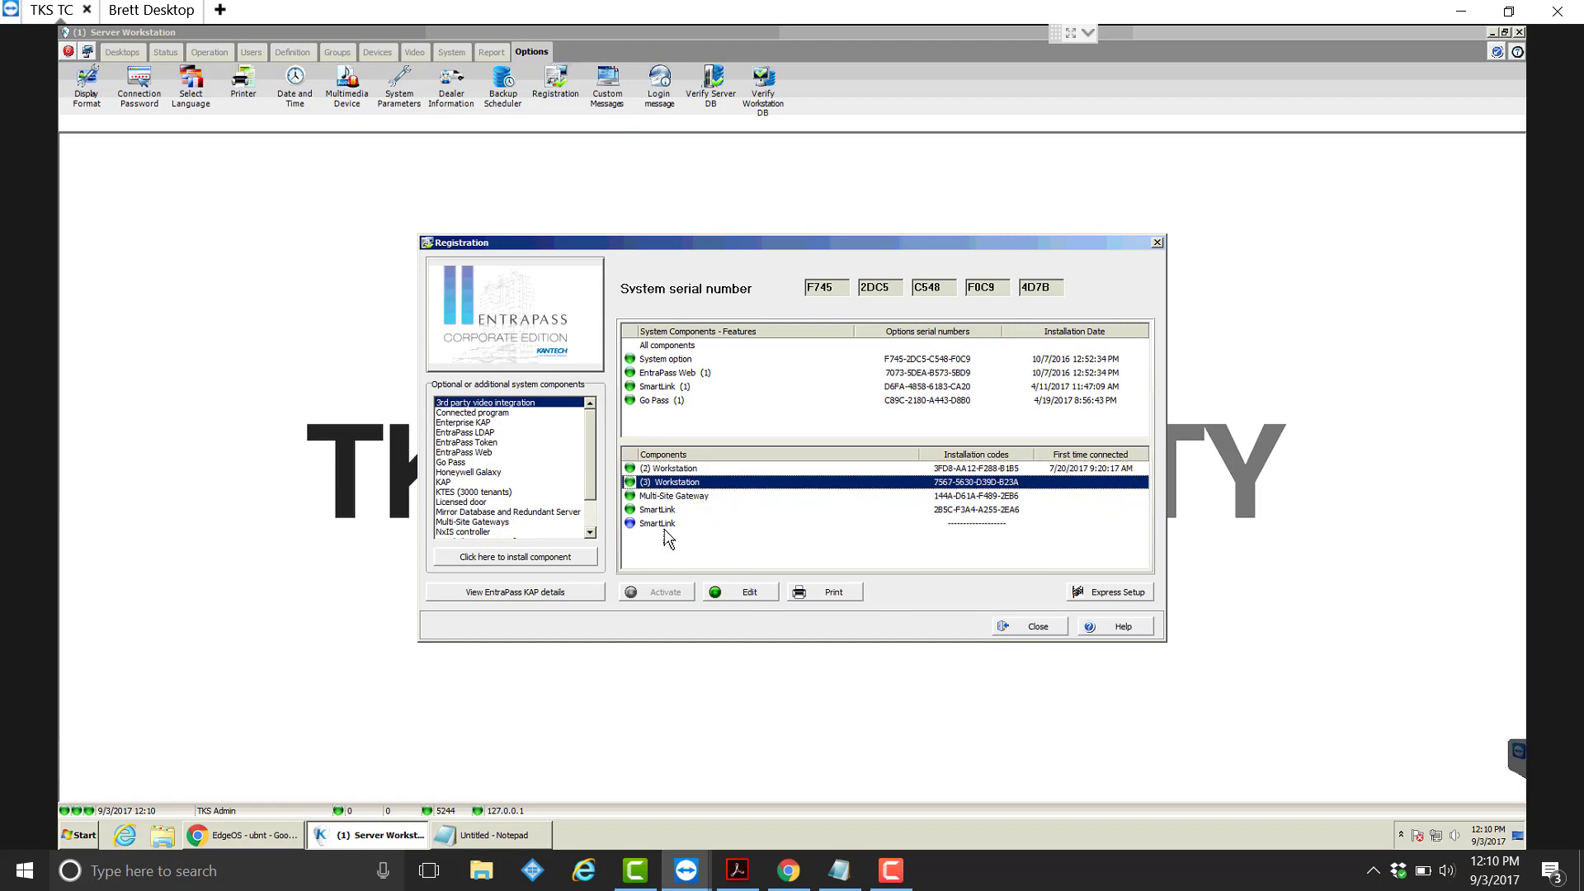
pyautogui.click(665, 469)
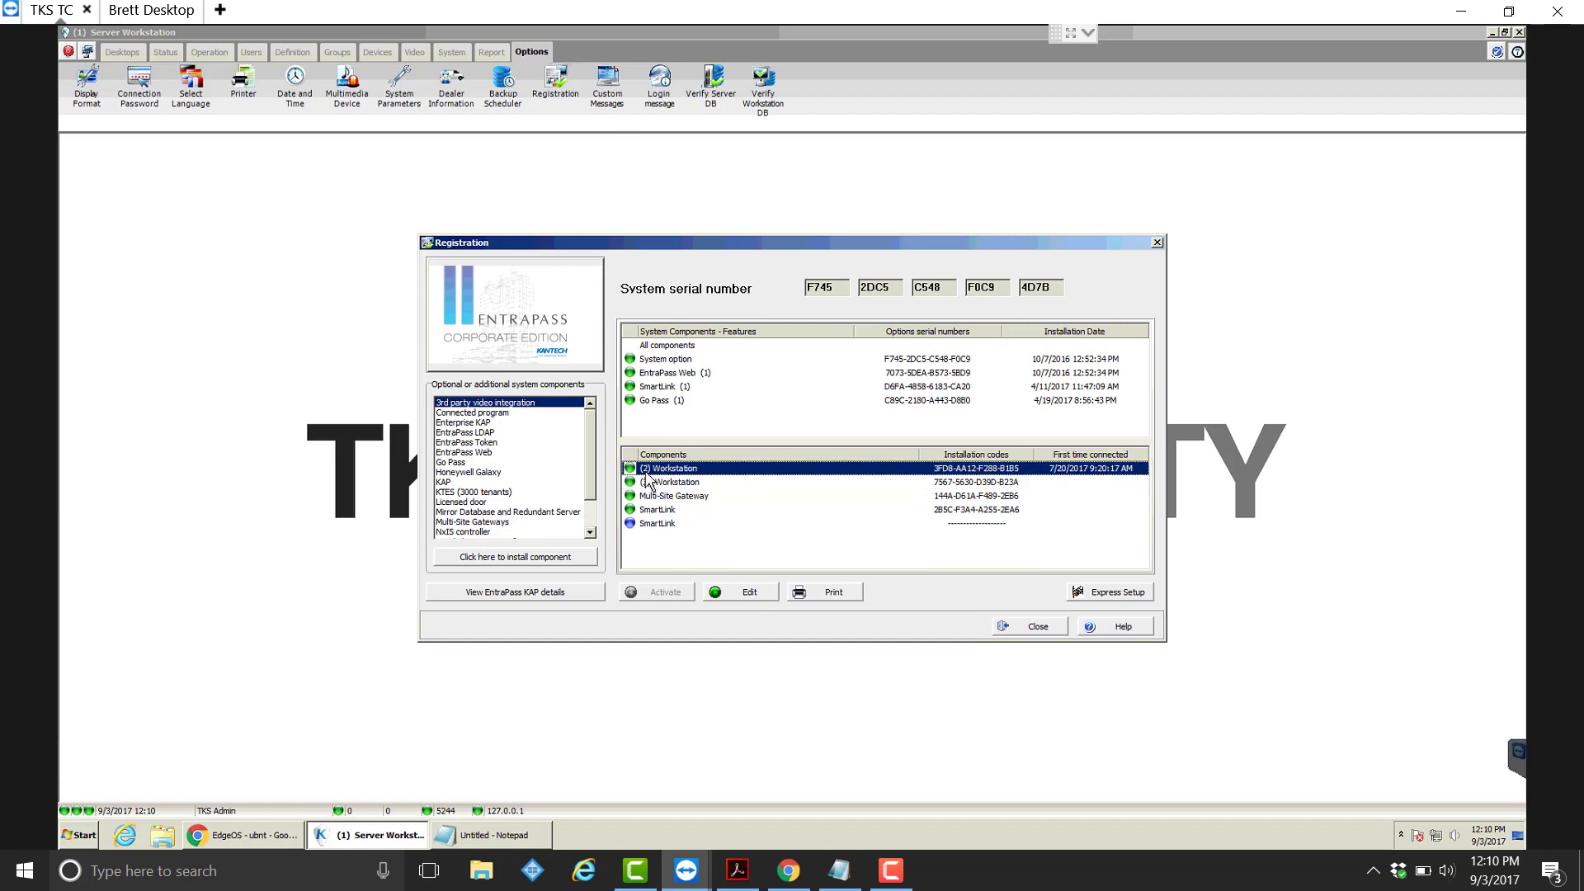
pyautogui.click(656, 482)
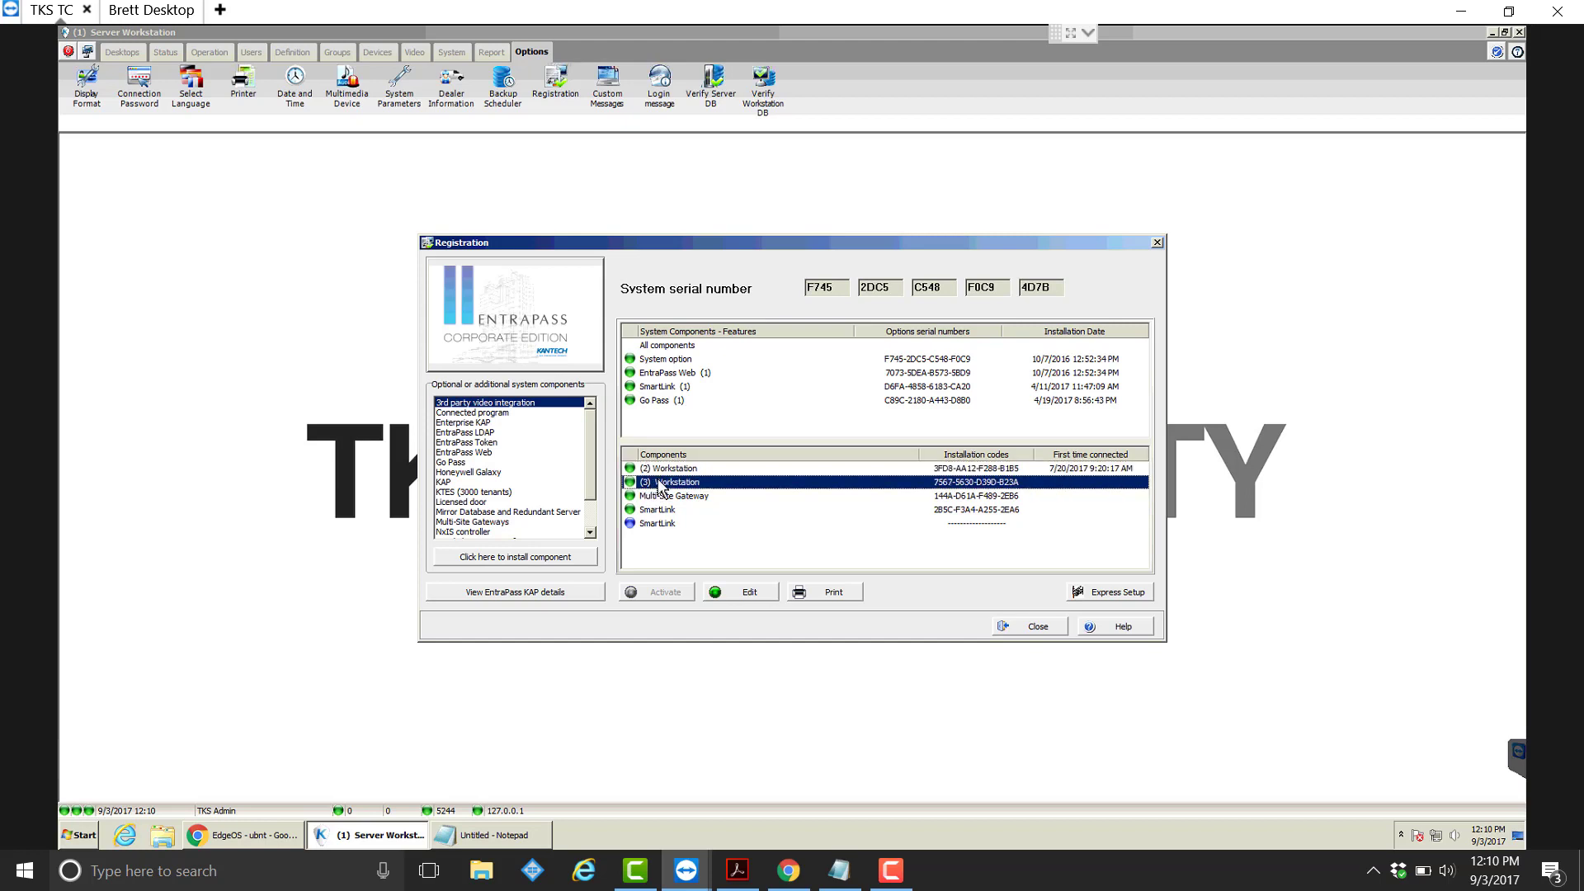
pyautogui.click(667, 469)
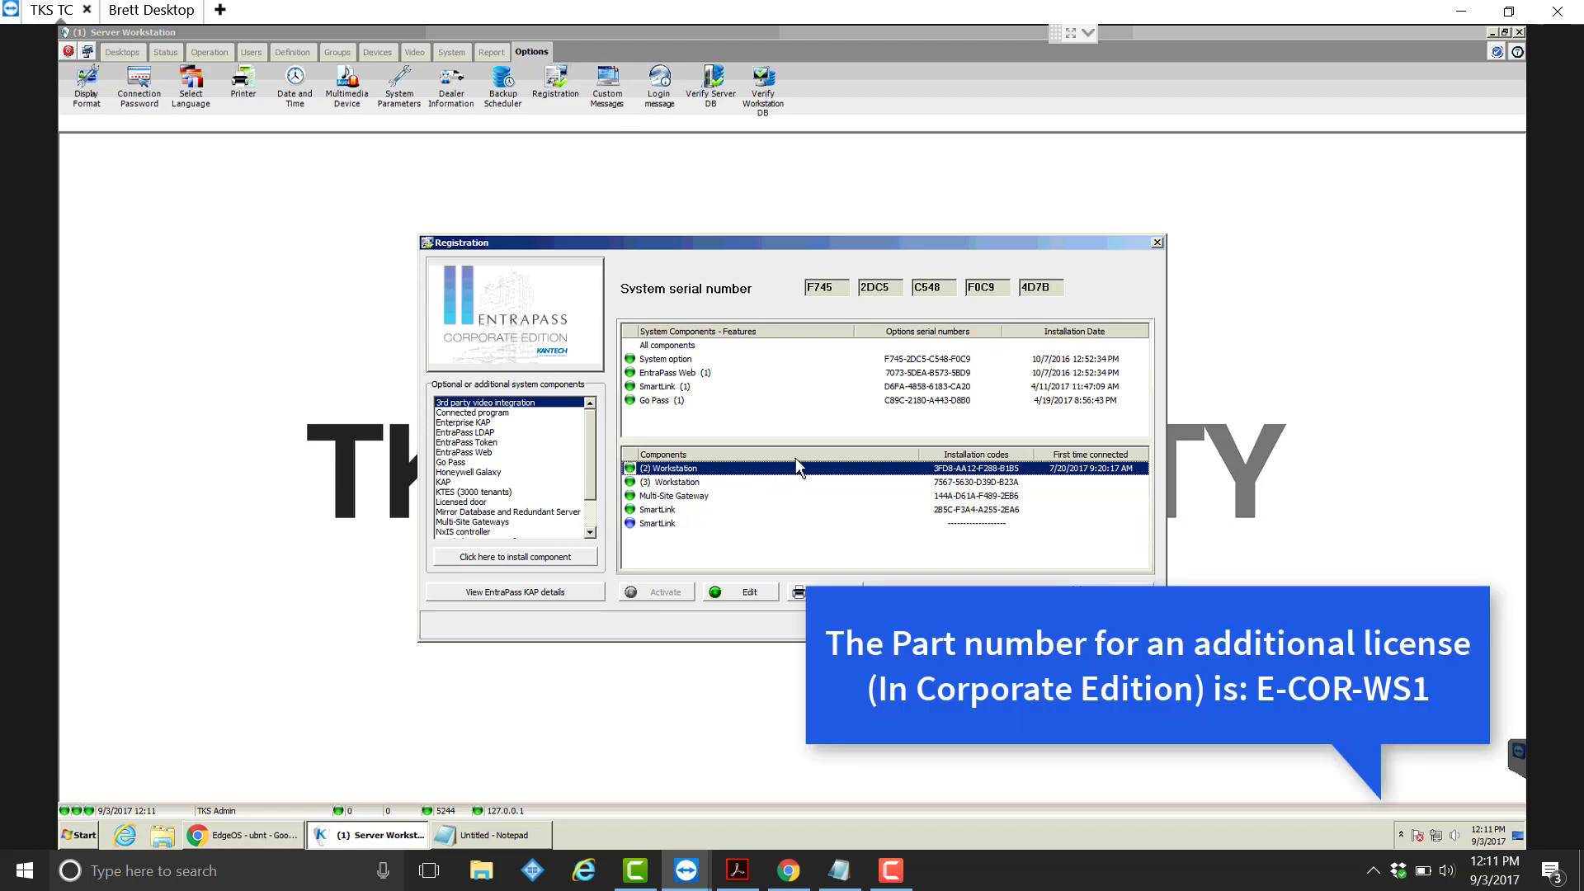
# - Glance at Notepad, return to Registration, shift it up-left, and open the Start menu
pyautogui.click(489, 835)
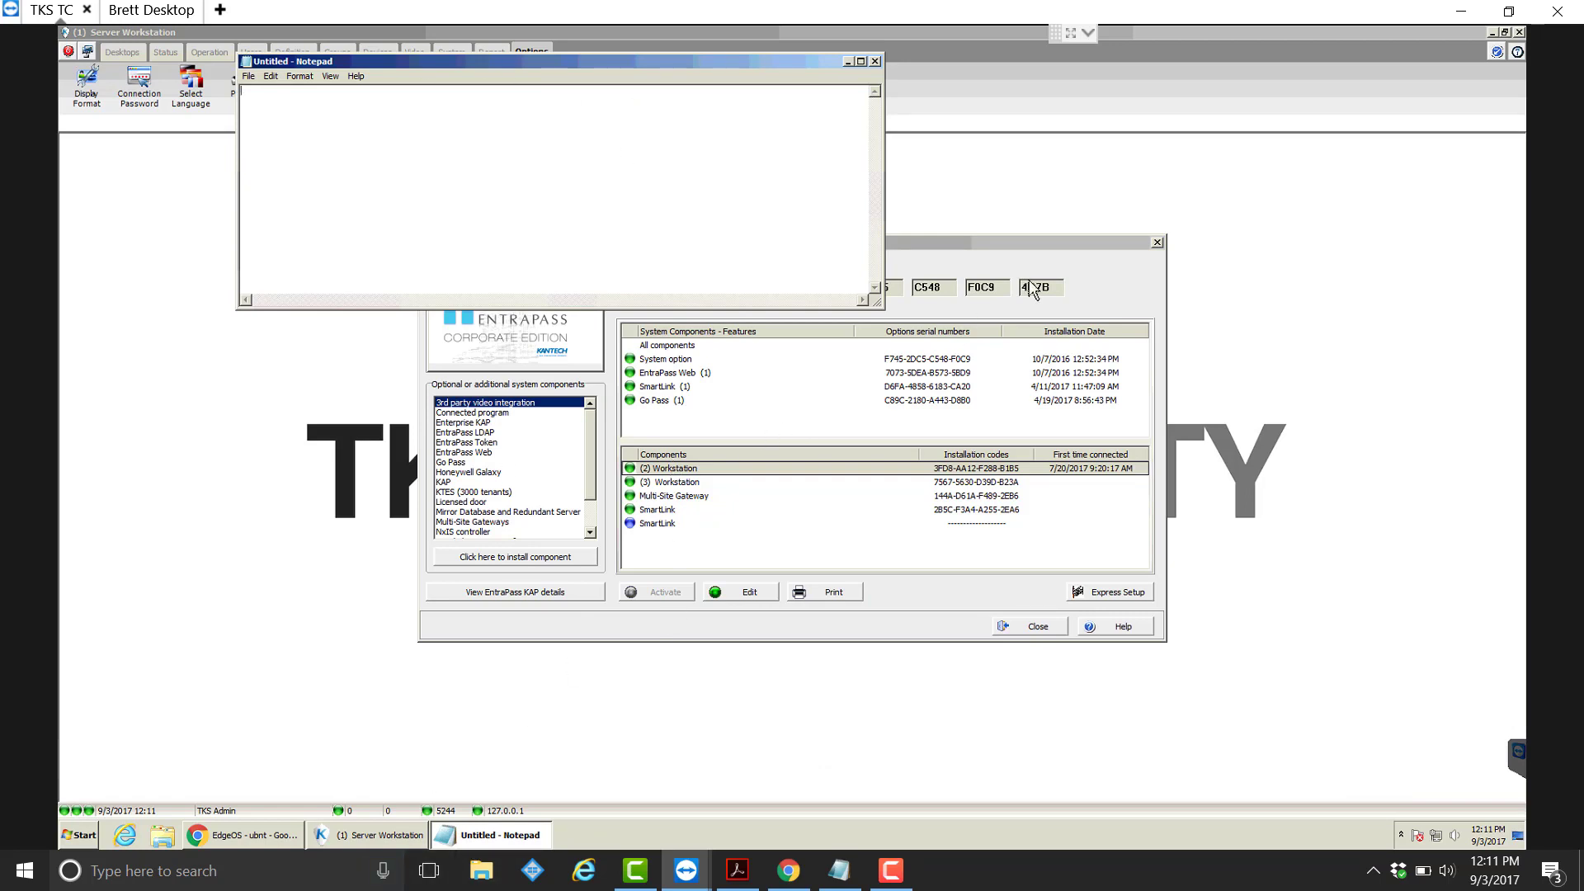
pyautogui.click(1112, 274)
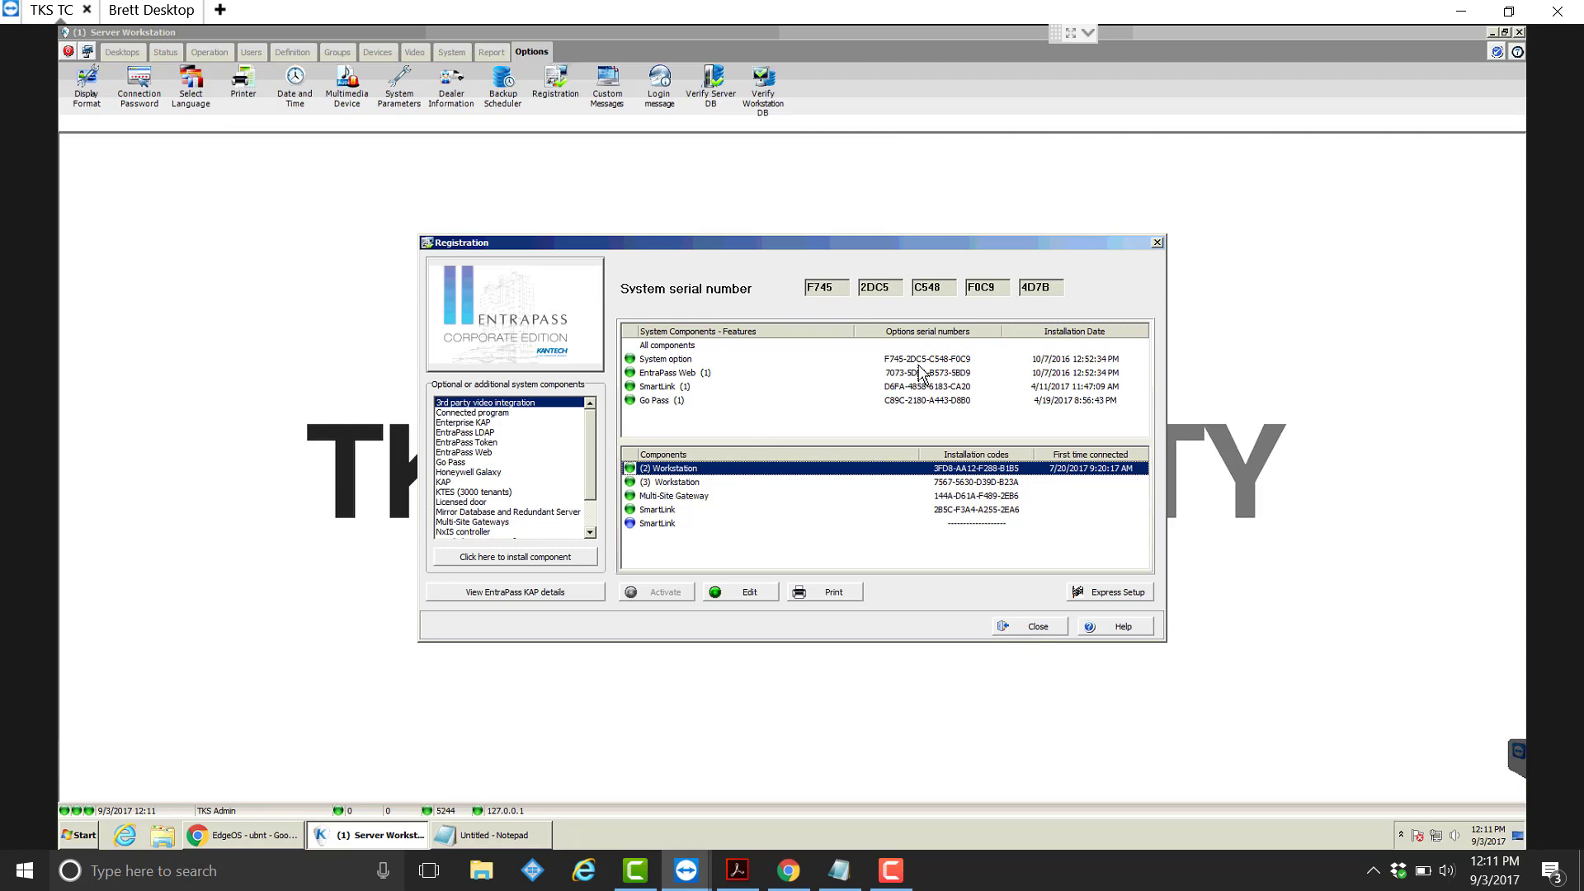
pyautogui.moveTo(740, 245); pyautogui.dragTo(706, 195)
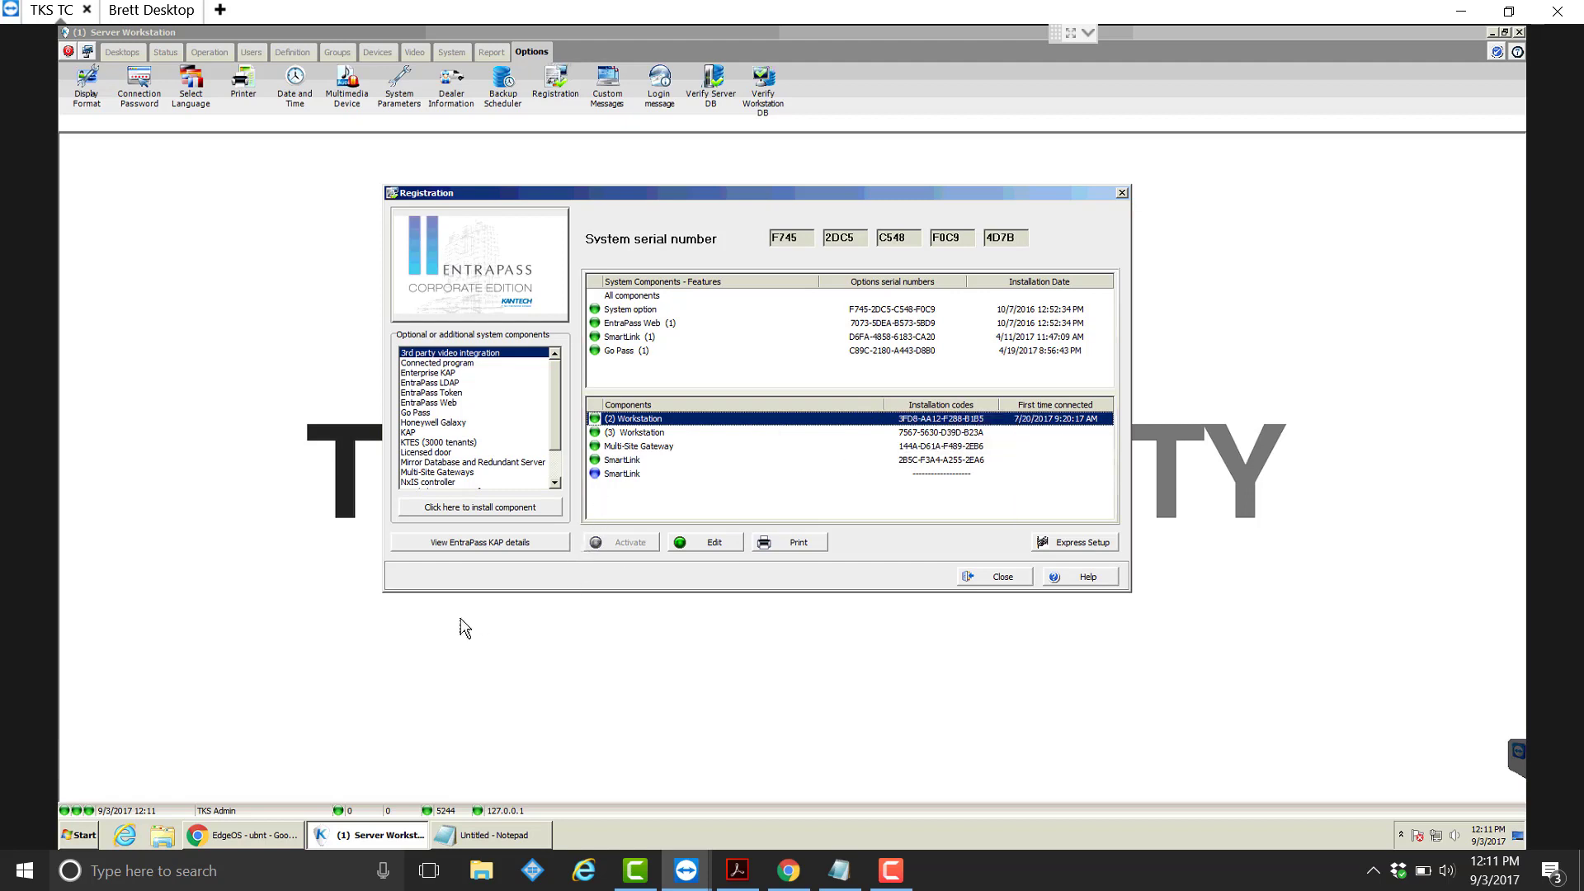
pyautogui.click(89, 836)
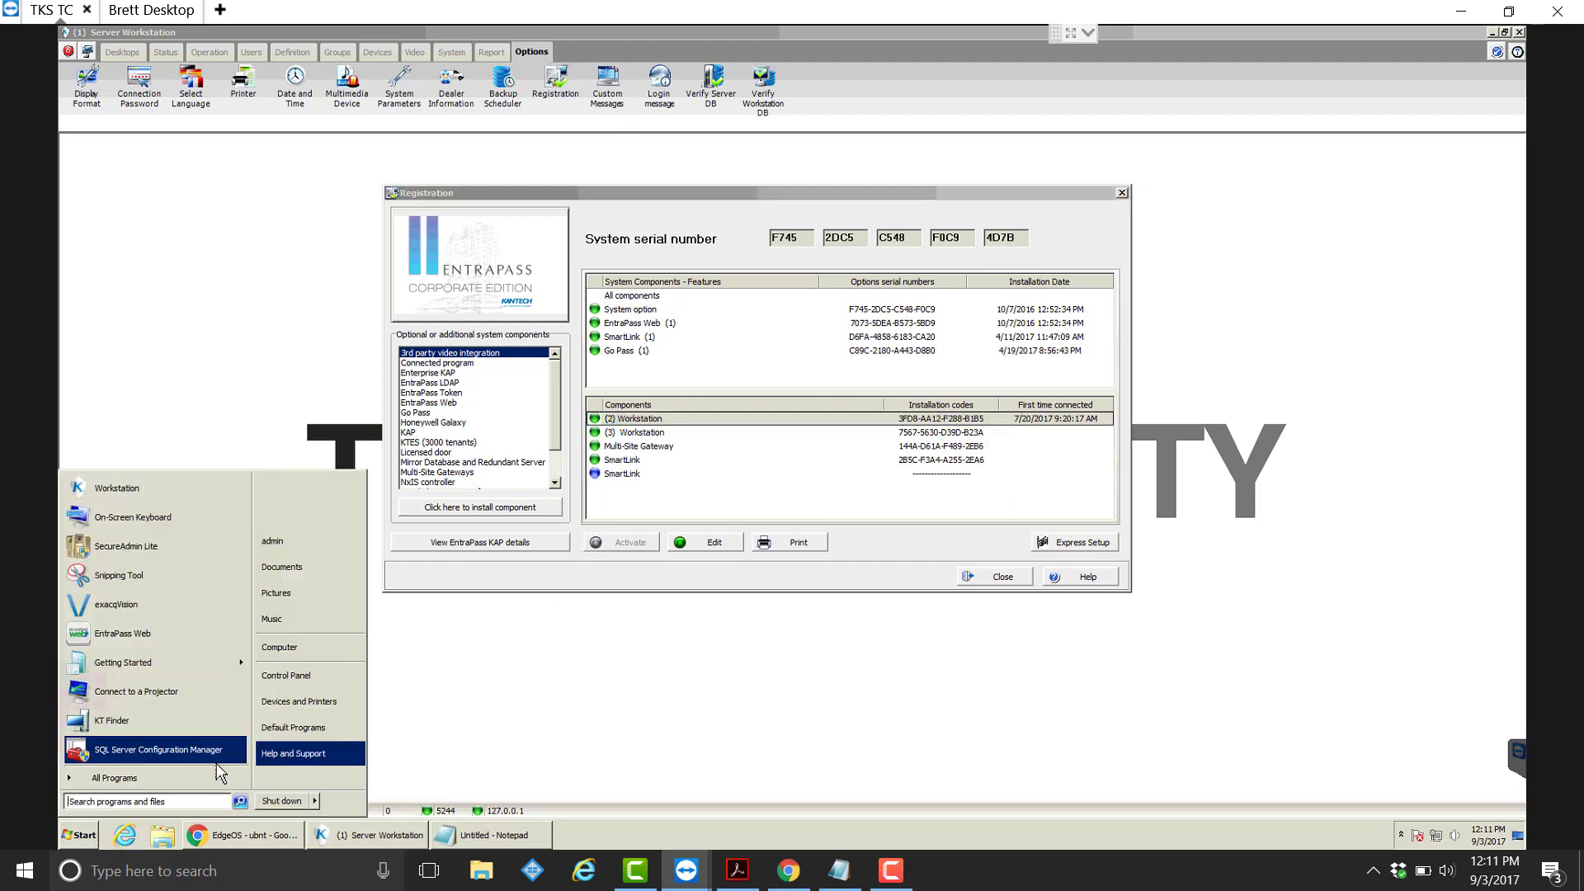
# - Search the Start menu for 'cmd' and launch Command Prompt
pyautogui.click(140, 800)
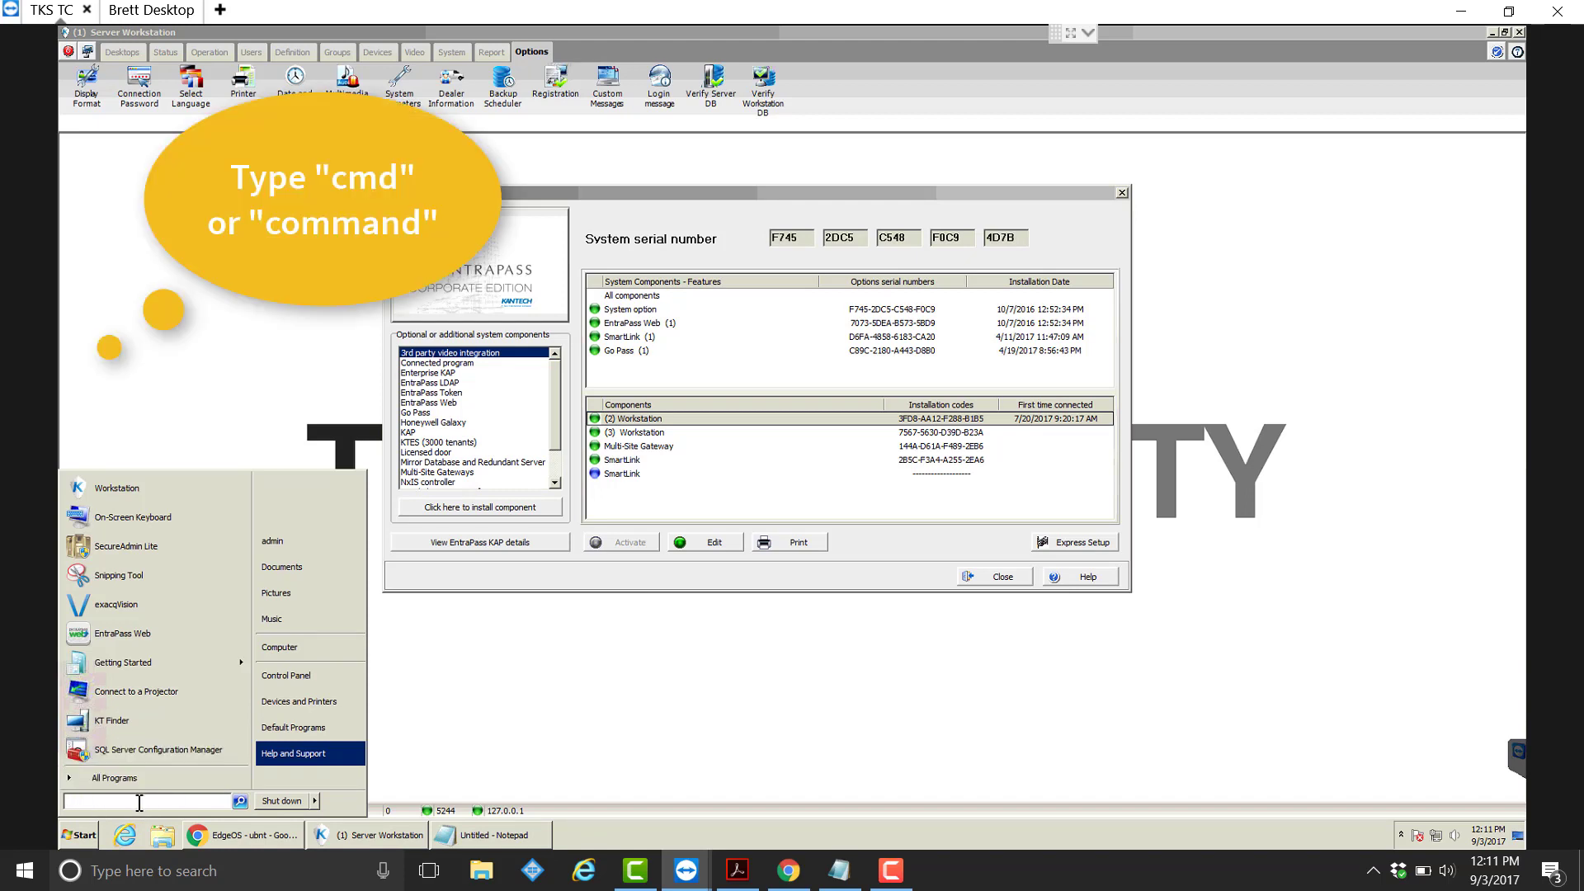
pyautogui.write('cmd')
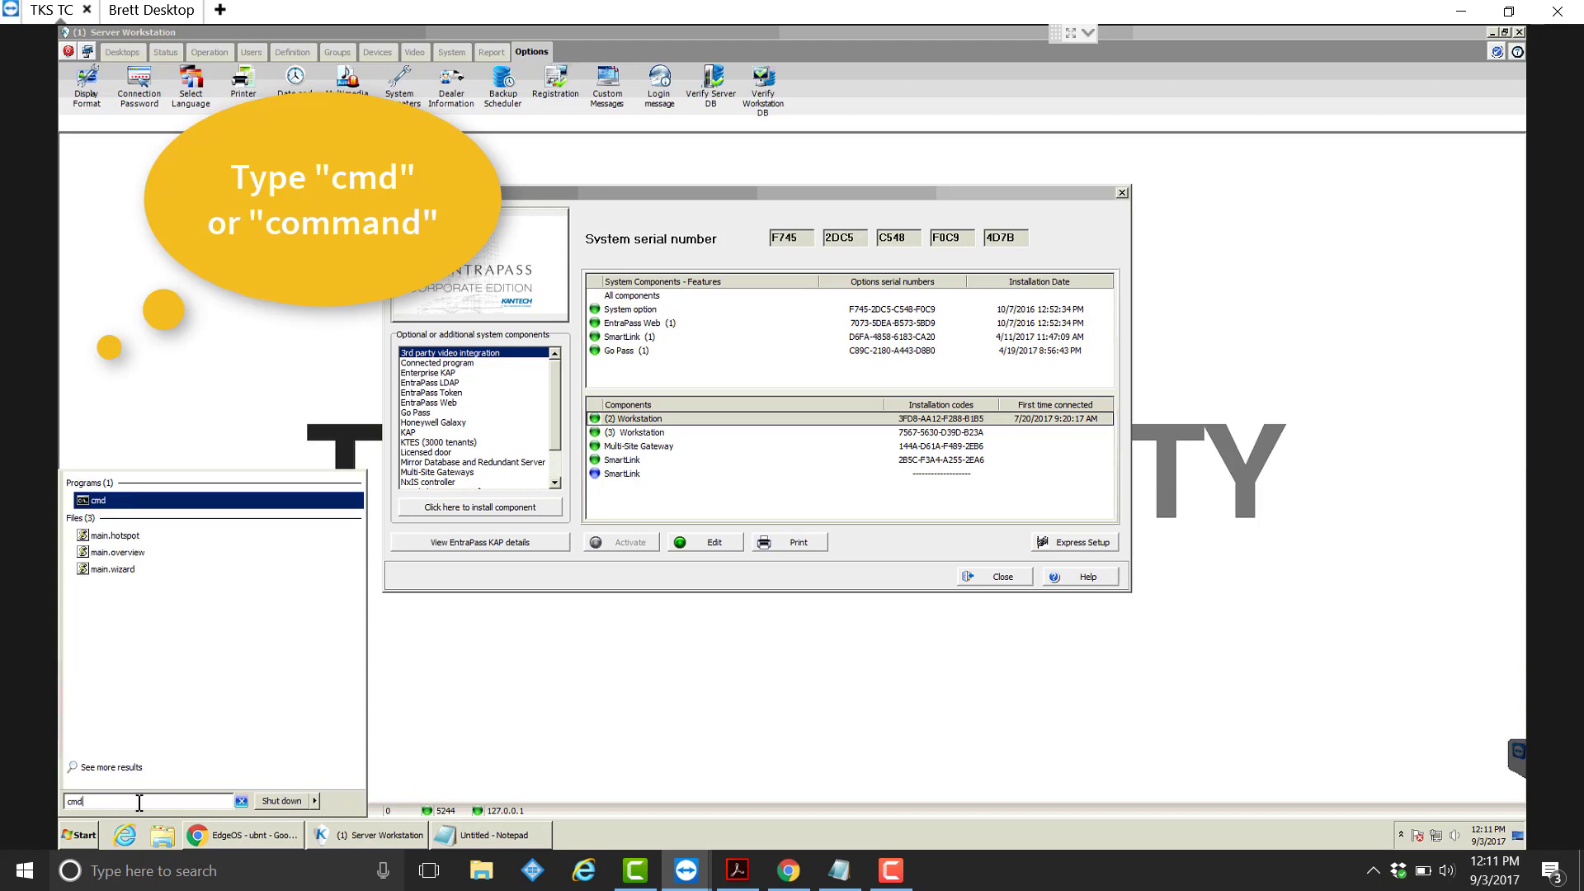
pyautogui.press('BackSpace')
pyautogui.press('BackSpace')
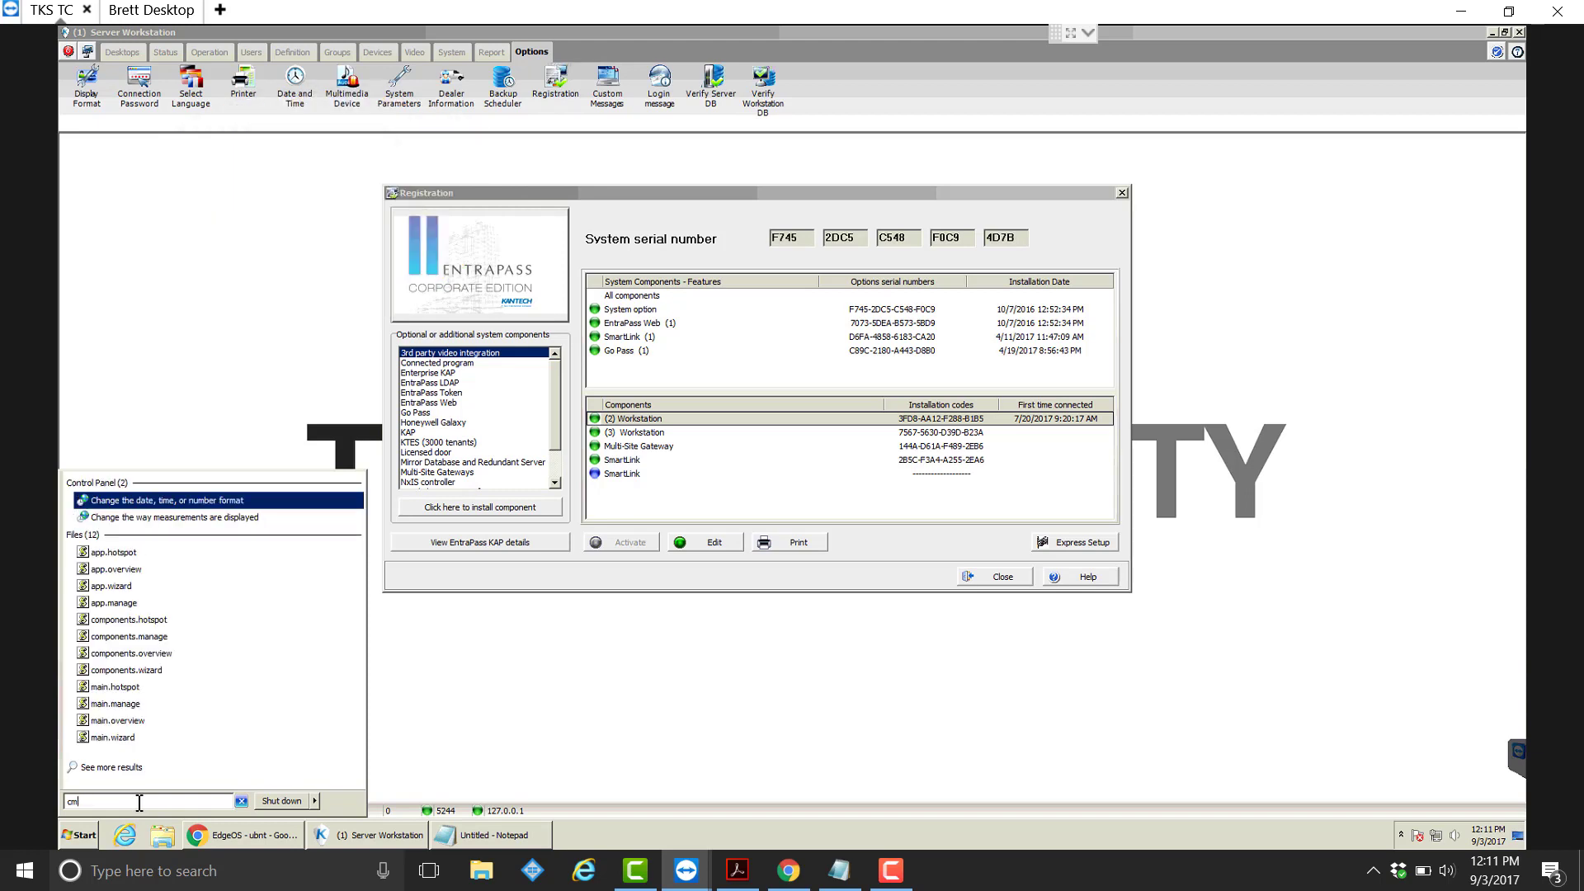
pyautogui.write('ommand')
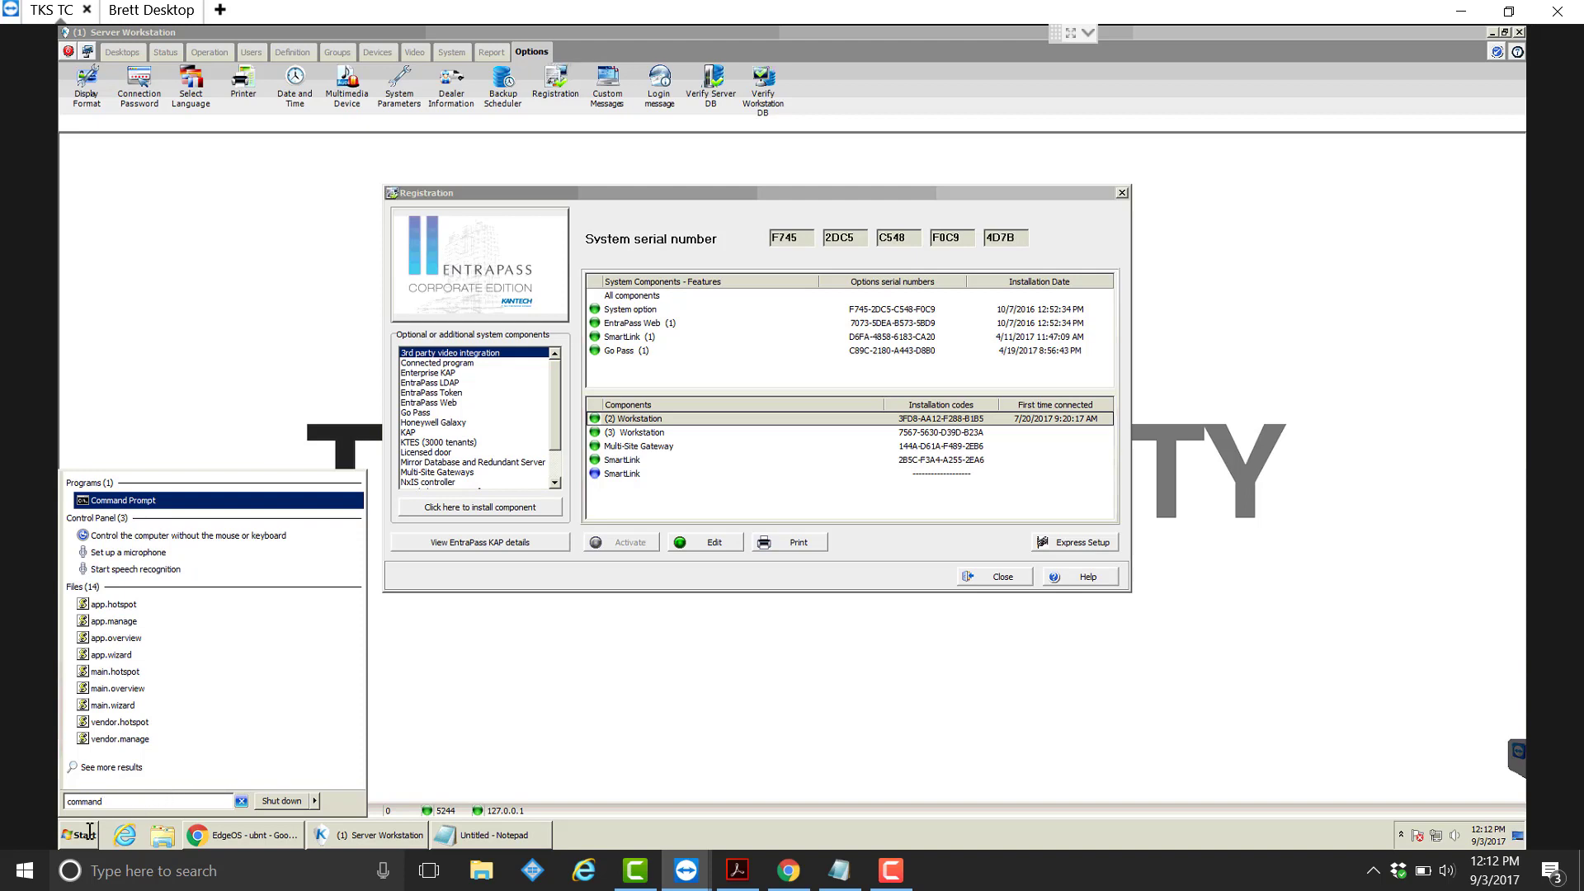
pyautogui.click(85, 840)
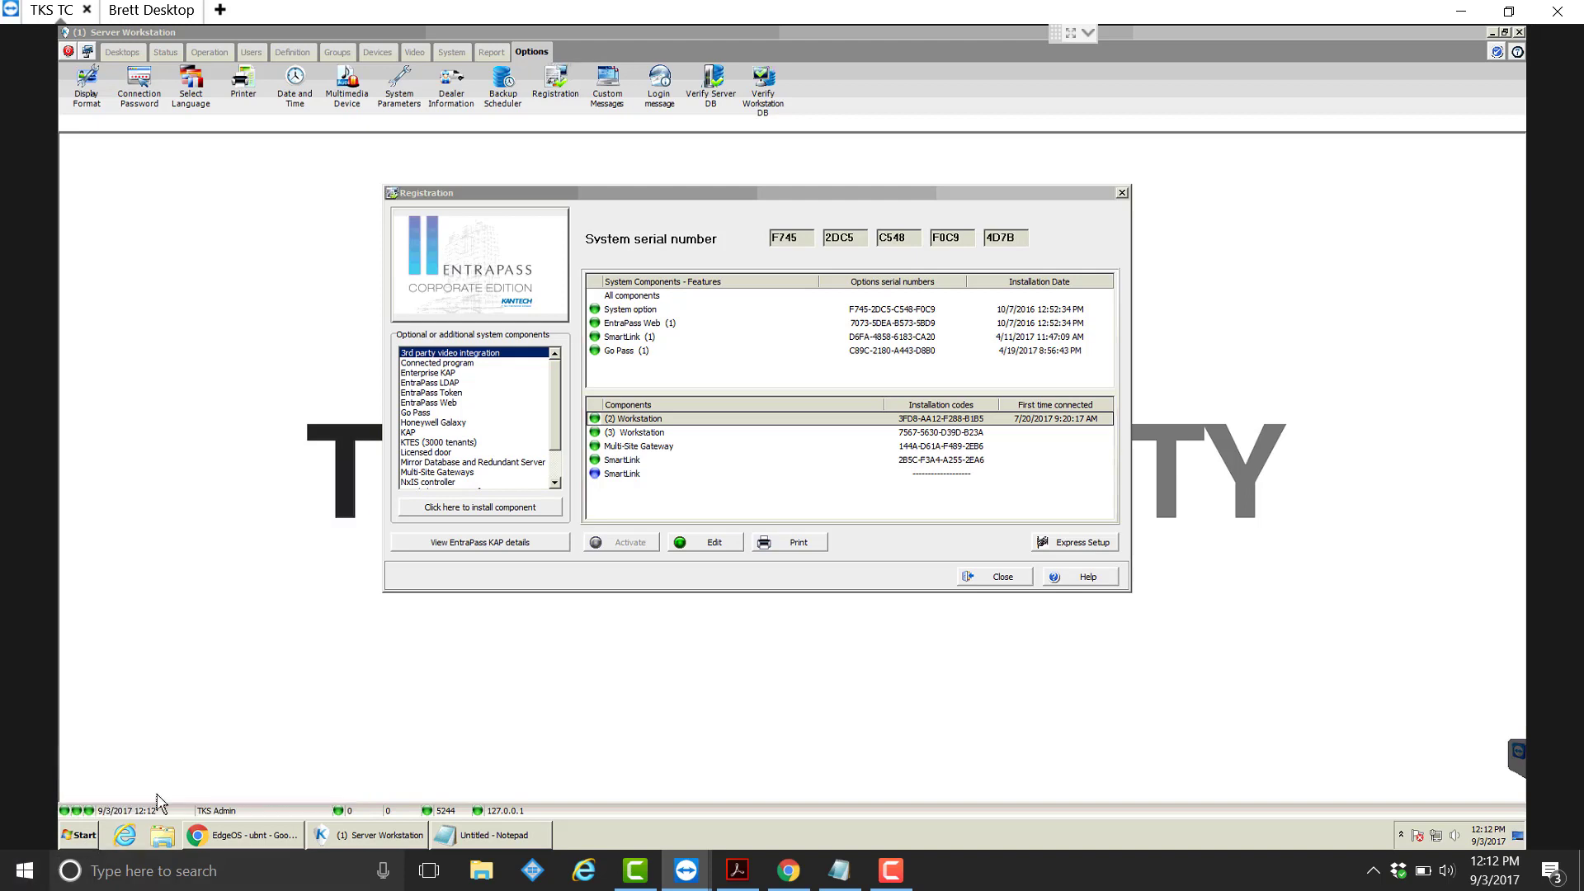
pyautogui.click(91, 836)
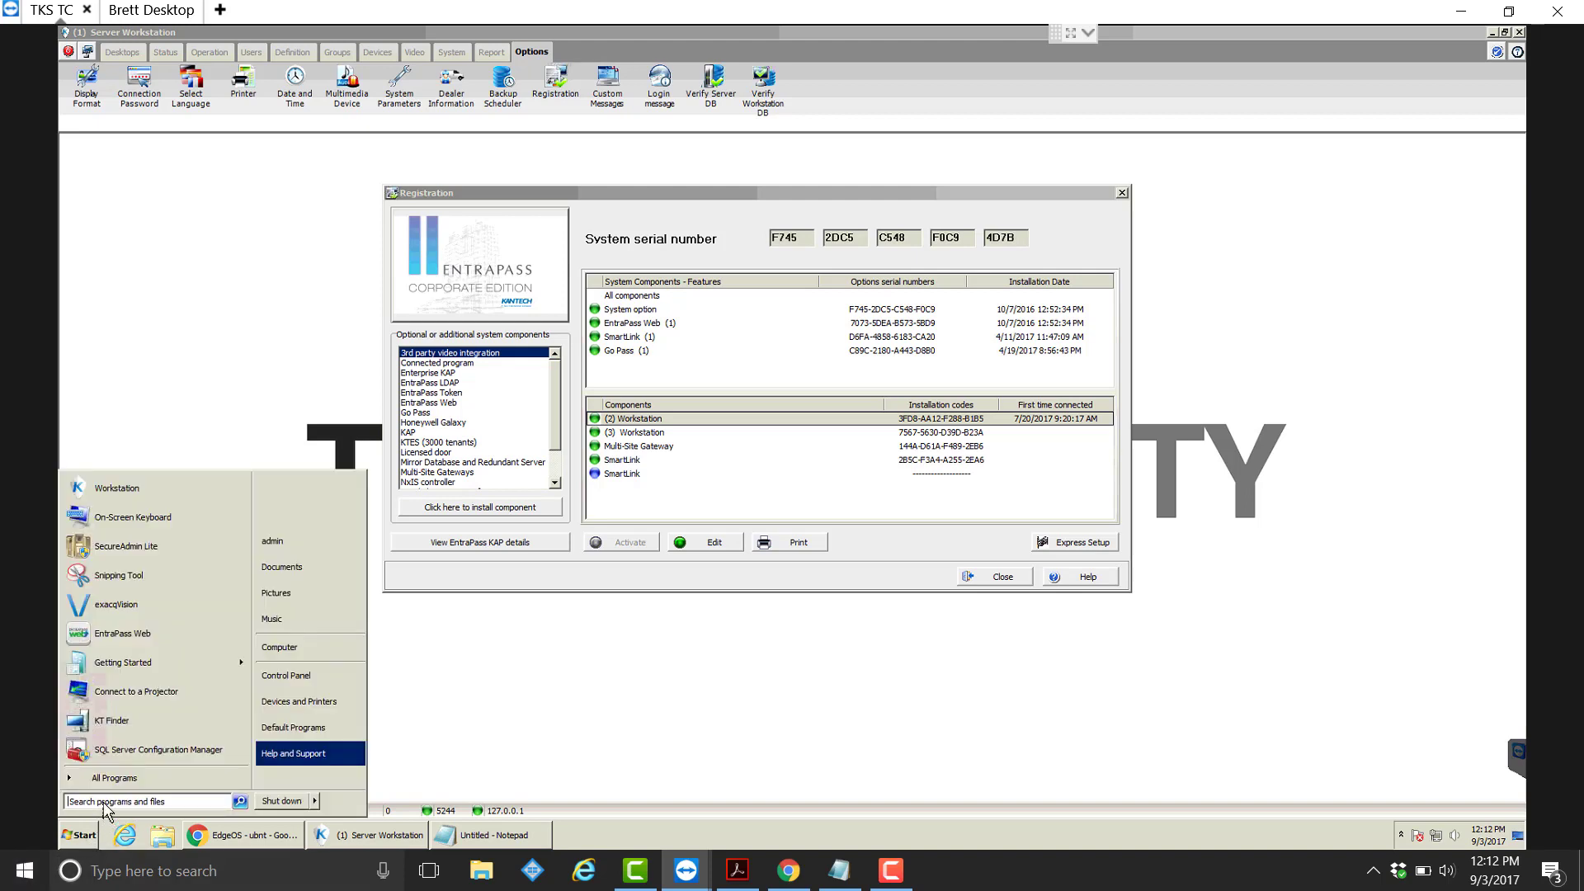
pyautogui.click(110, 805)
pyautogui.write('cmd')
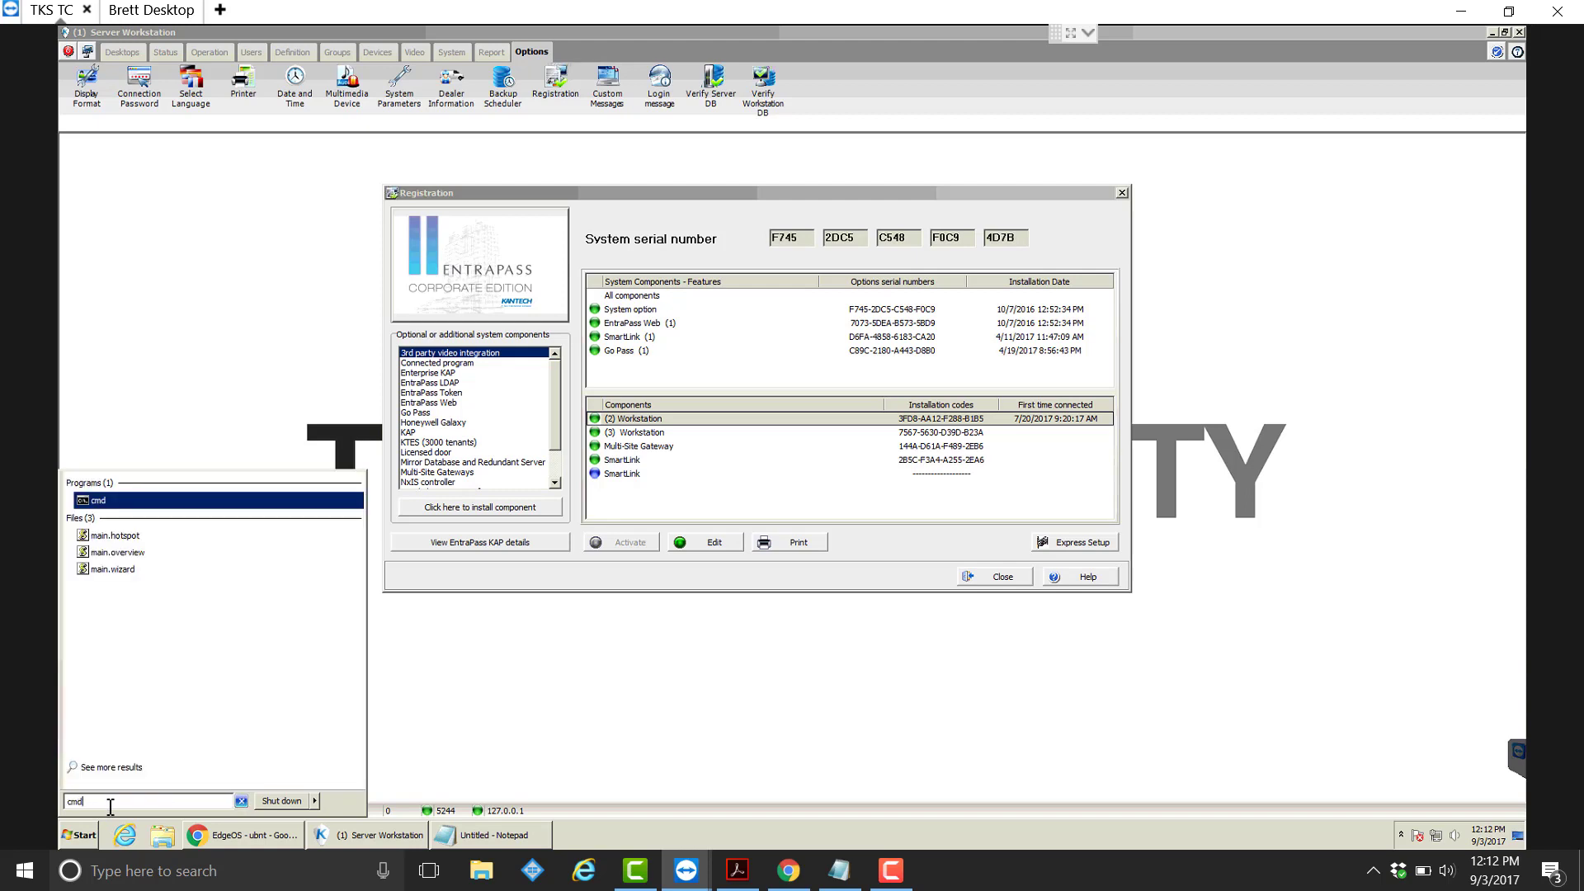
pyautogui.press('Return')
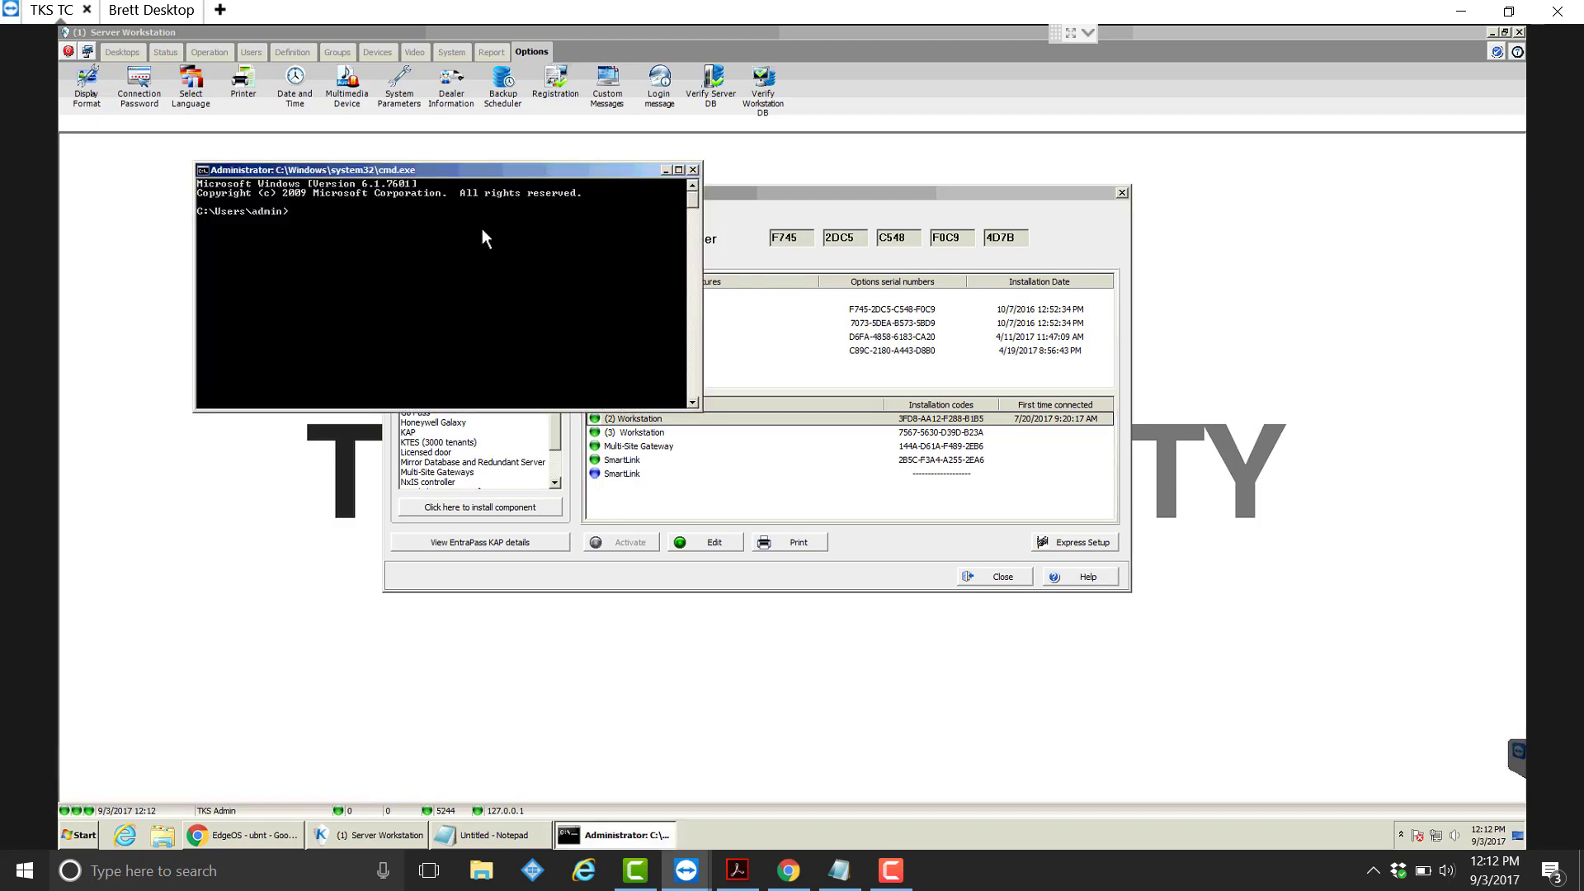
# - Run ipconfig and read the Local Area Connection IPv4 address 10.2.1.5
pyautogui.write('ipco')
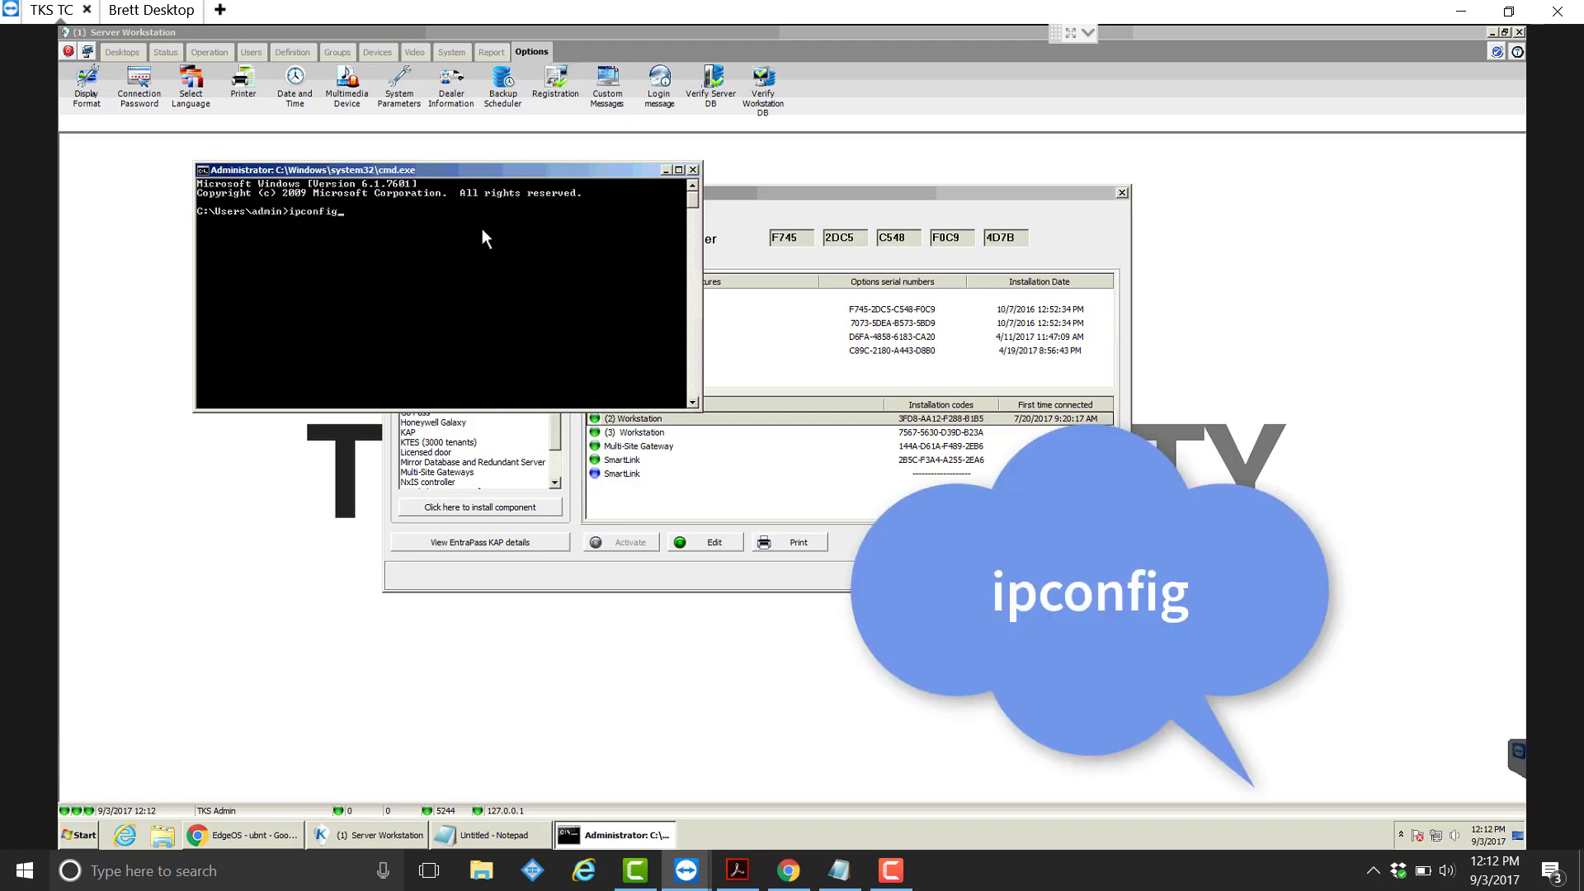
pyautogui.write('nfig')
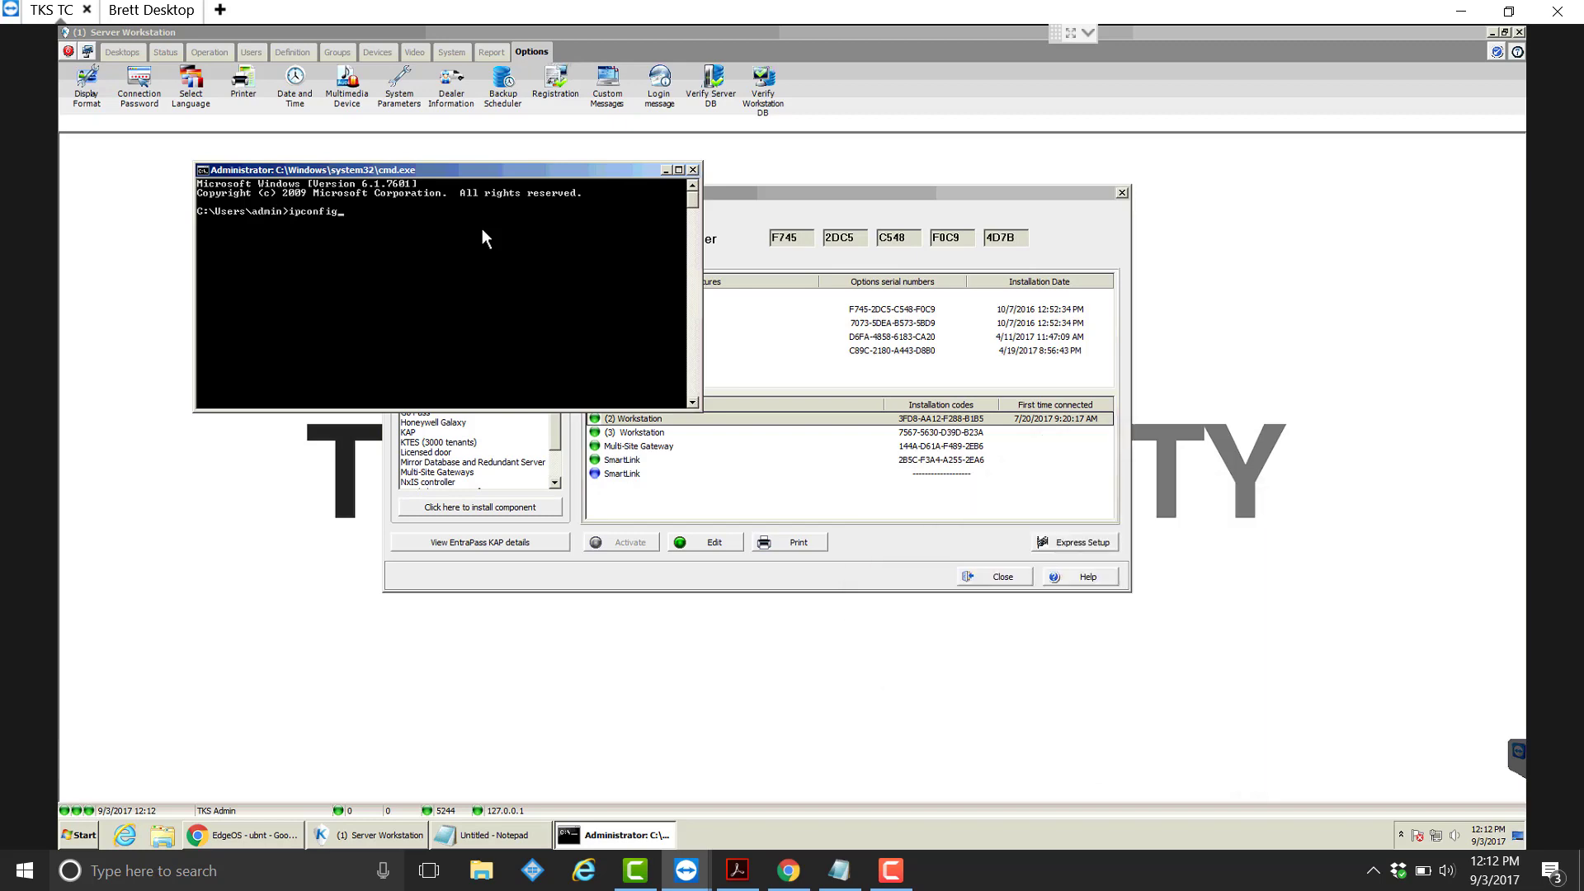
pyautogui.press('Return')
pyautogui.scroll(5, 376, 307)
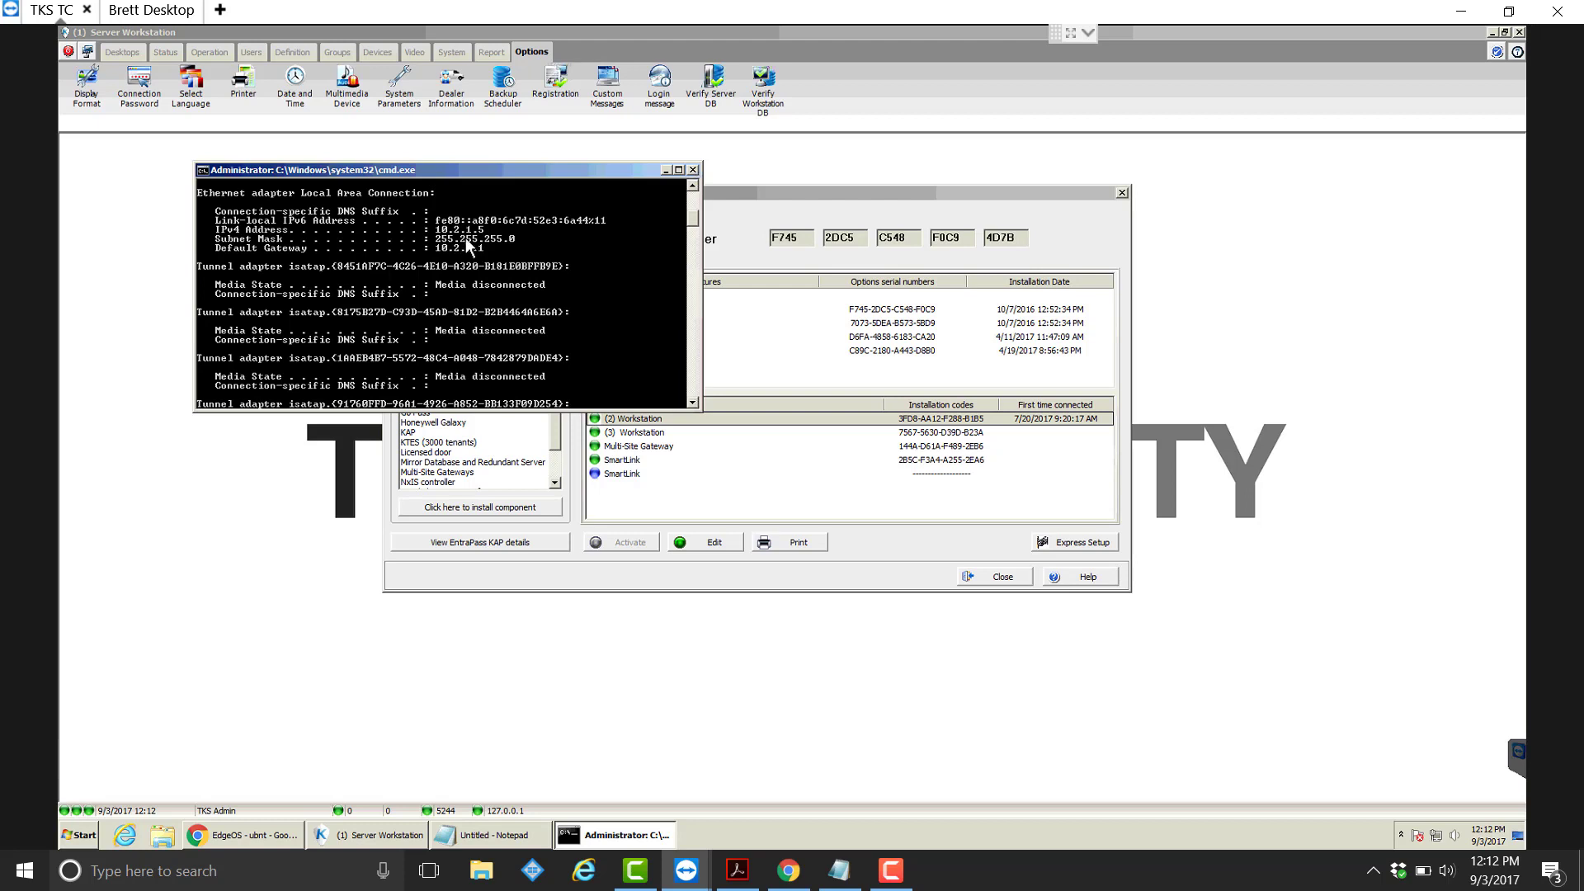
# - Note 'Server LAN IP 10.2.1.5' in Notepad and move its window lower right
pyautogui.click(497, 836)
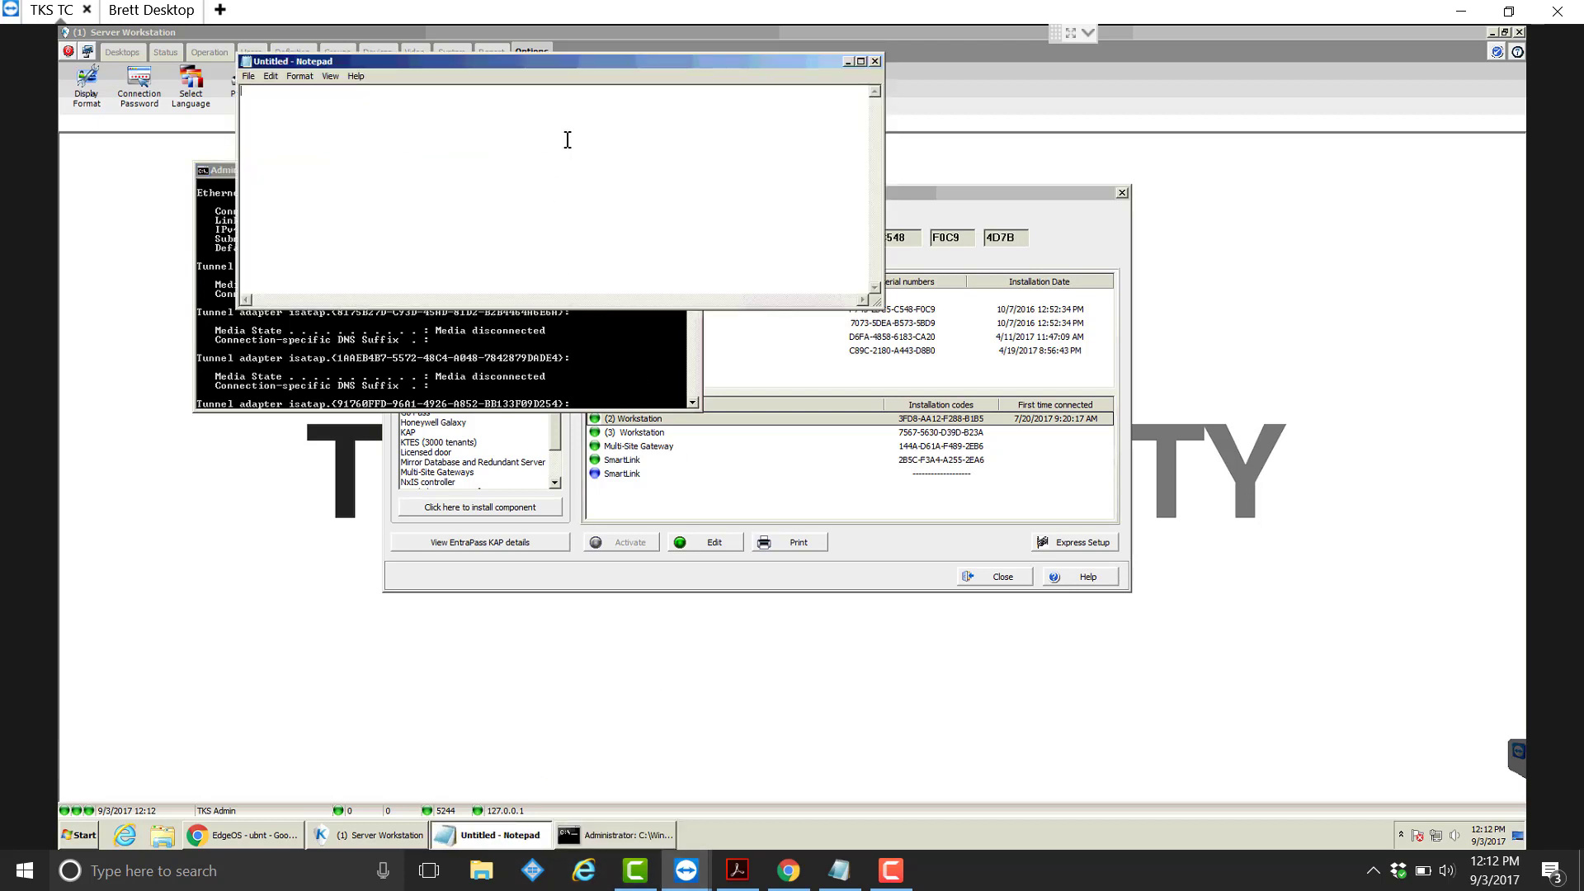
pyautogui.write('Server LAN IP 10.2.1.5')
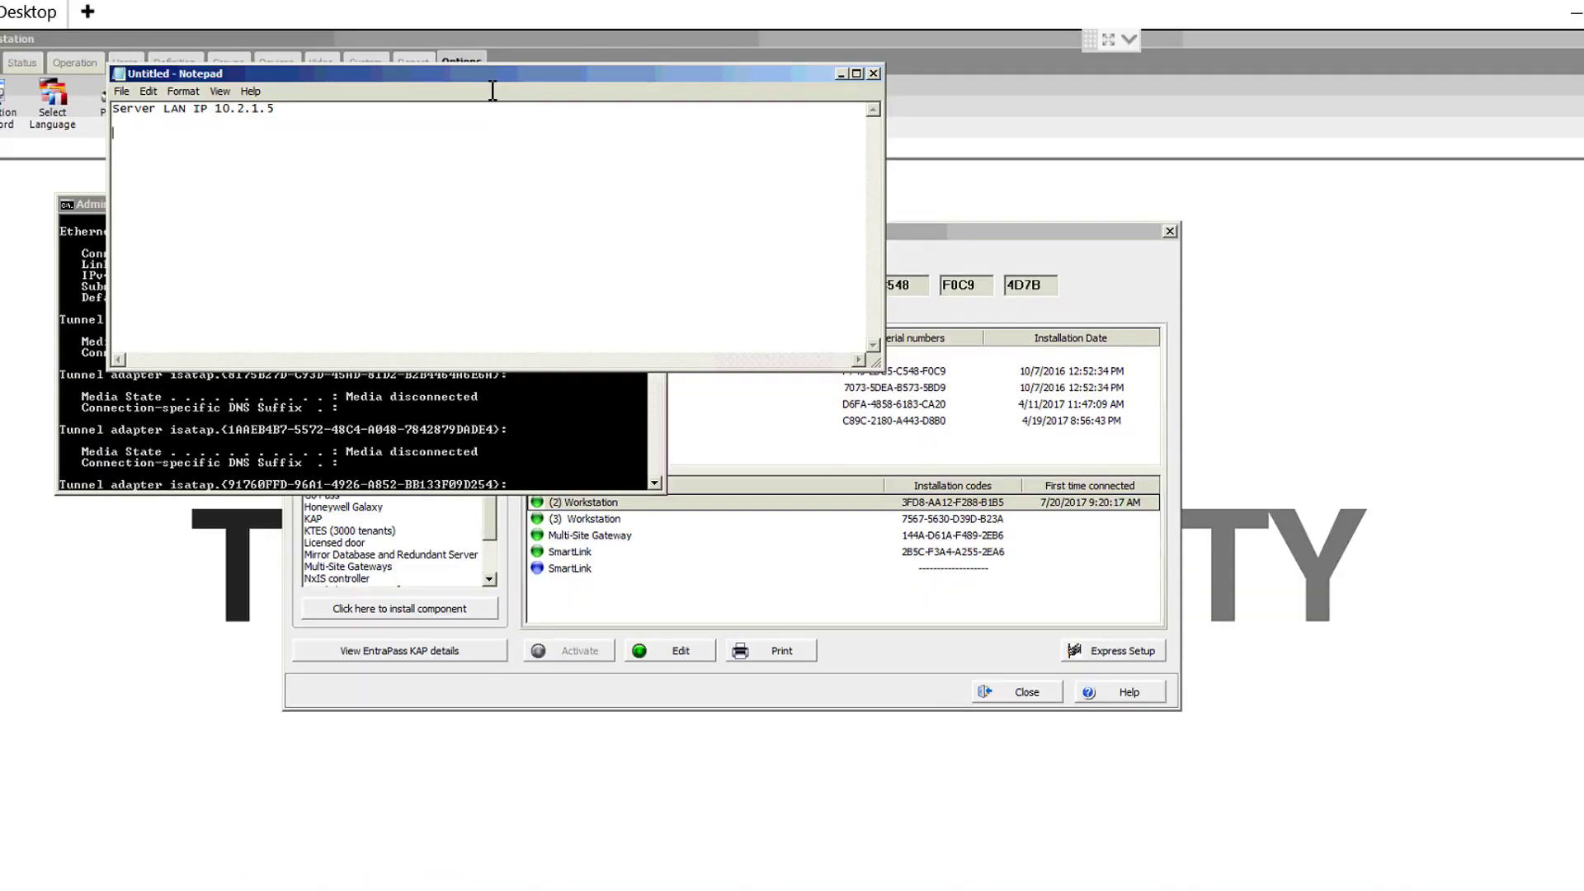
pyautogui.moveTo(492, 82); pyautogui.dragTo(737, 343)
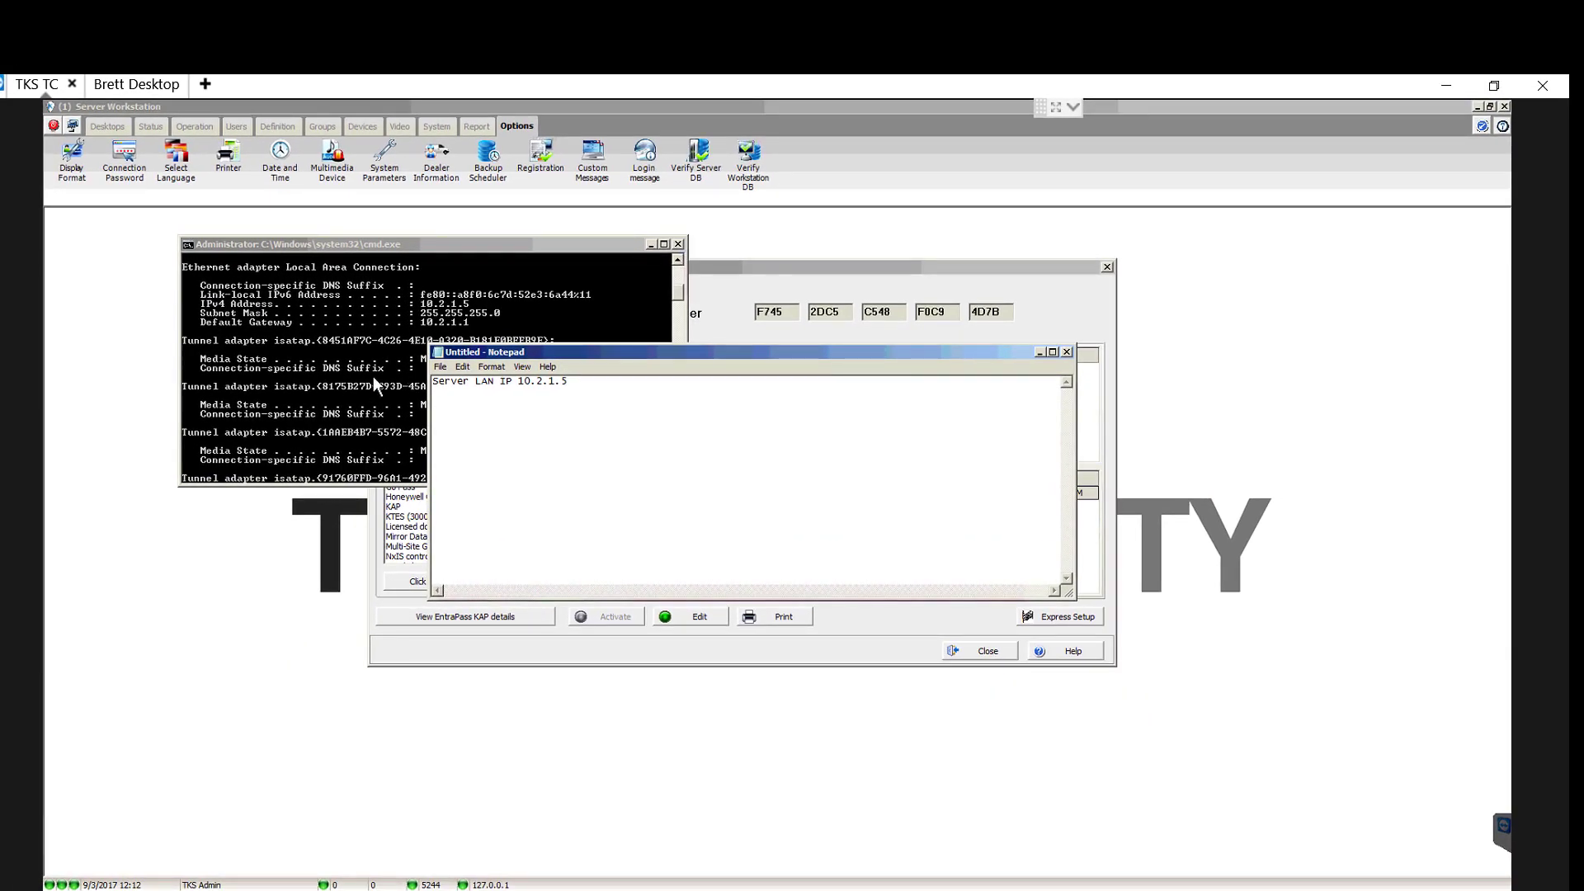
# - Close the Command Prompt with exit and move Notepad out of the way
pyautogui.click(338, 381)
pyautogui.scroll(-5, 576, 424)
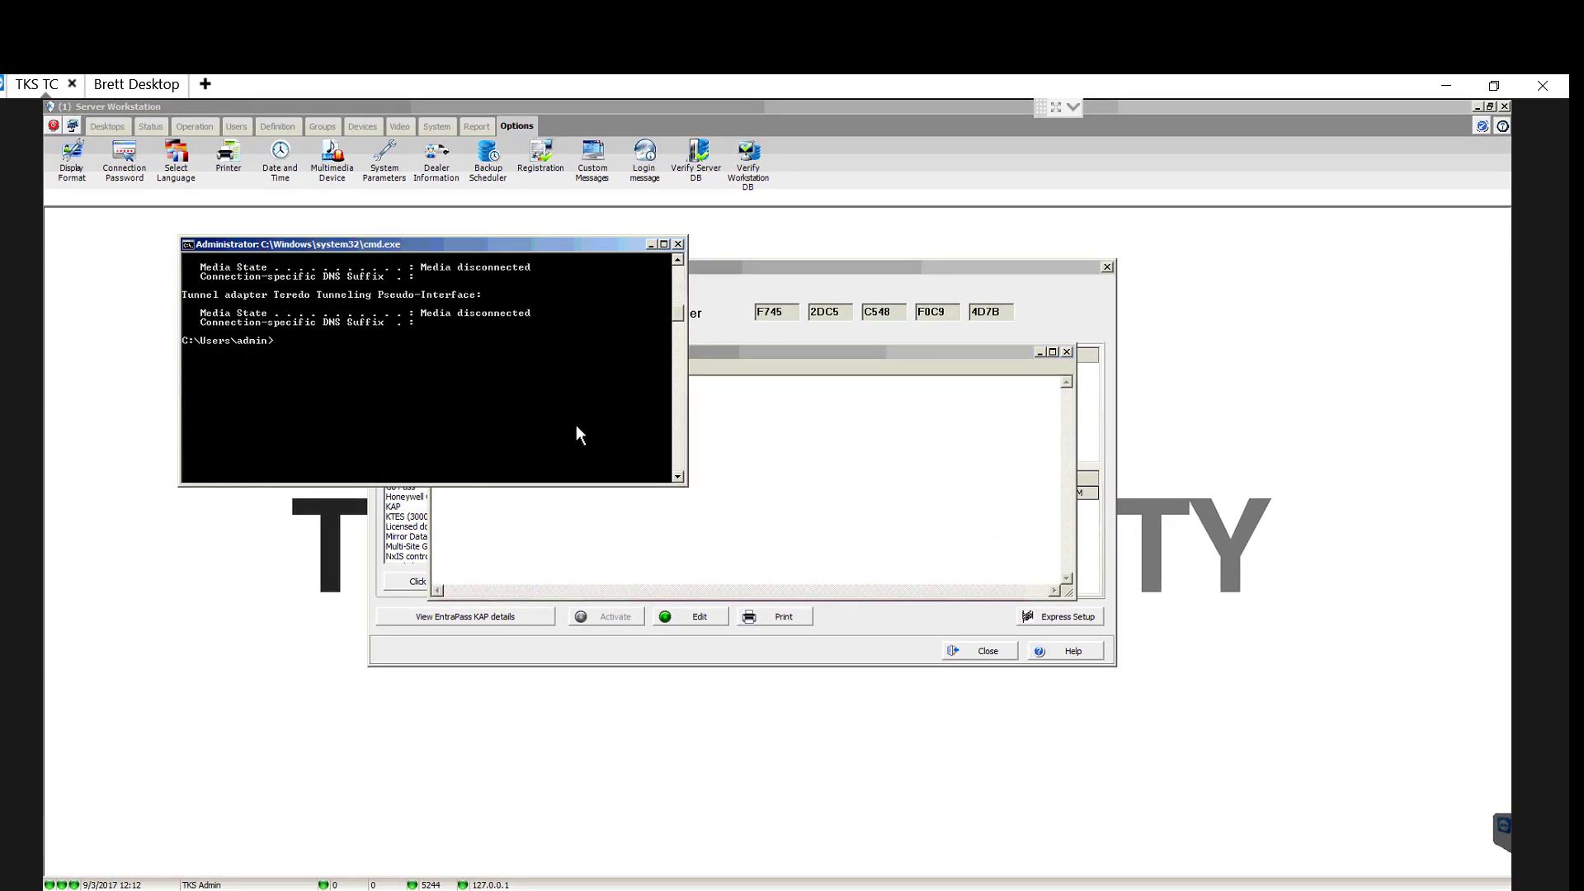
pyautogui.write('exit')
pyautogui.press('Return')
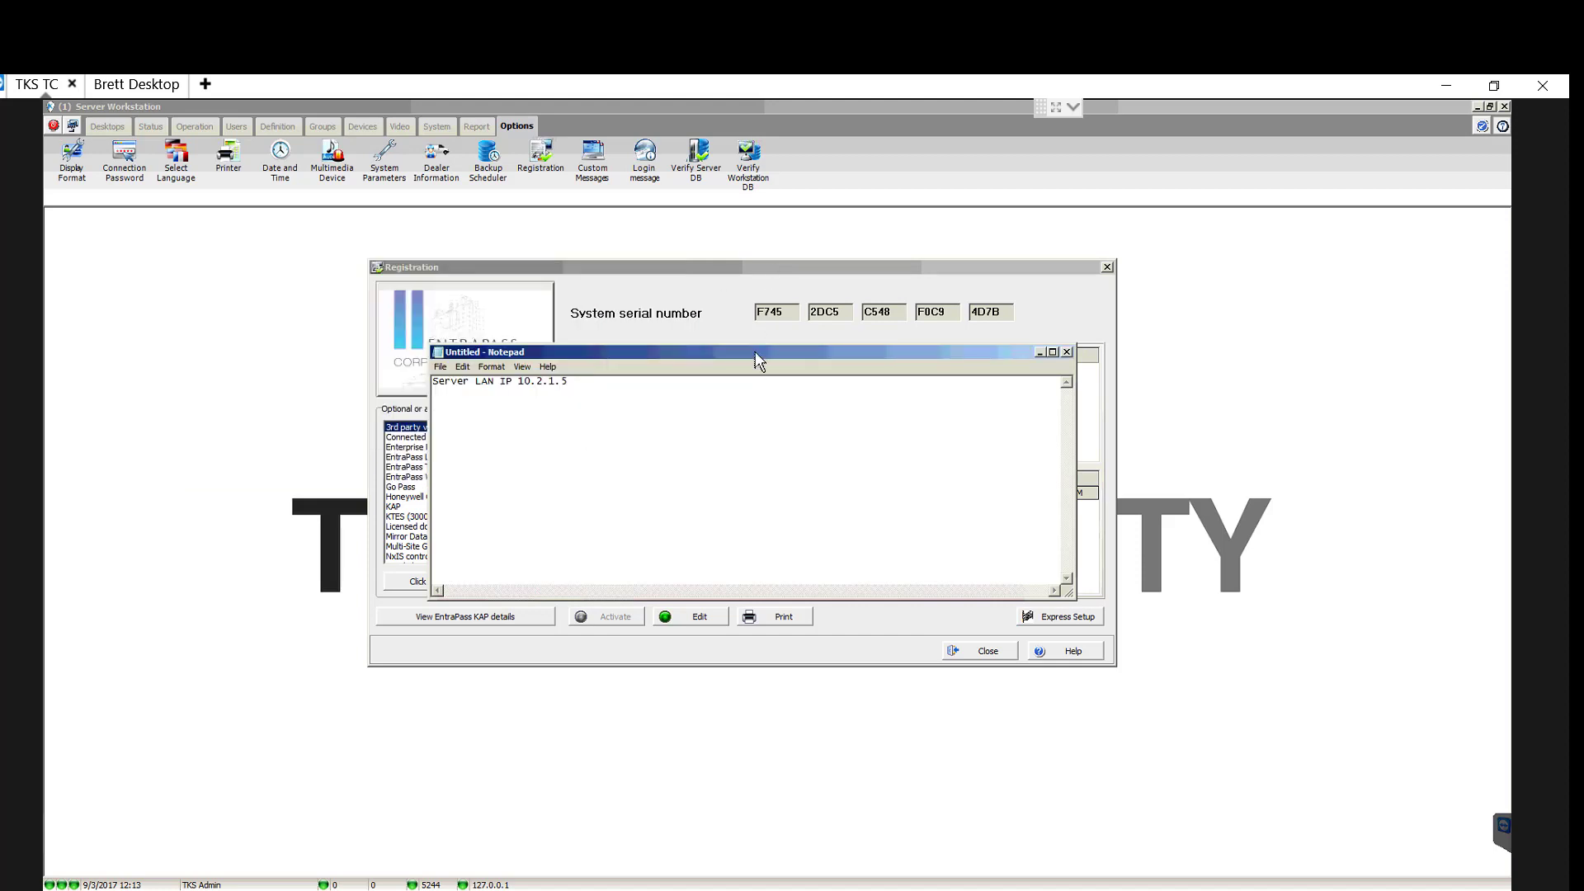
pyautogui.moveTo(754, 352); pyautogui.dragTo(845, 604)
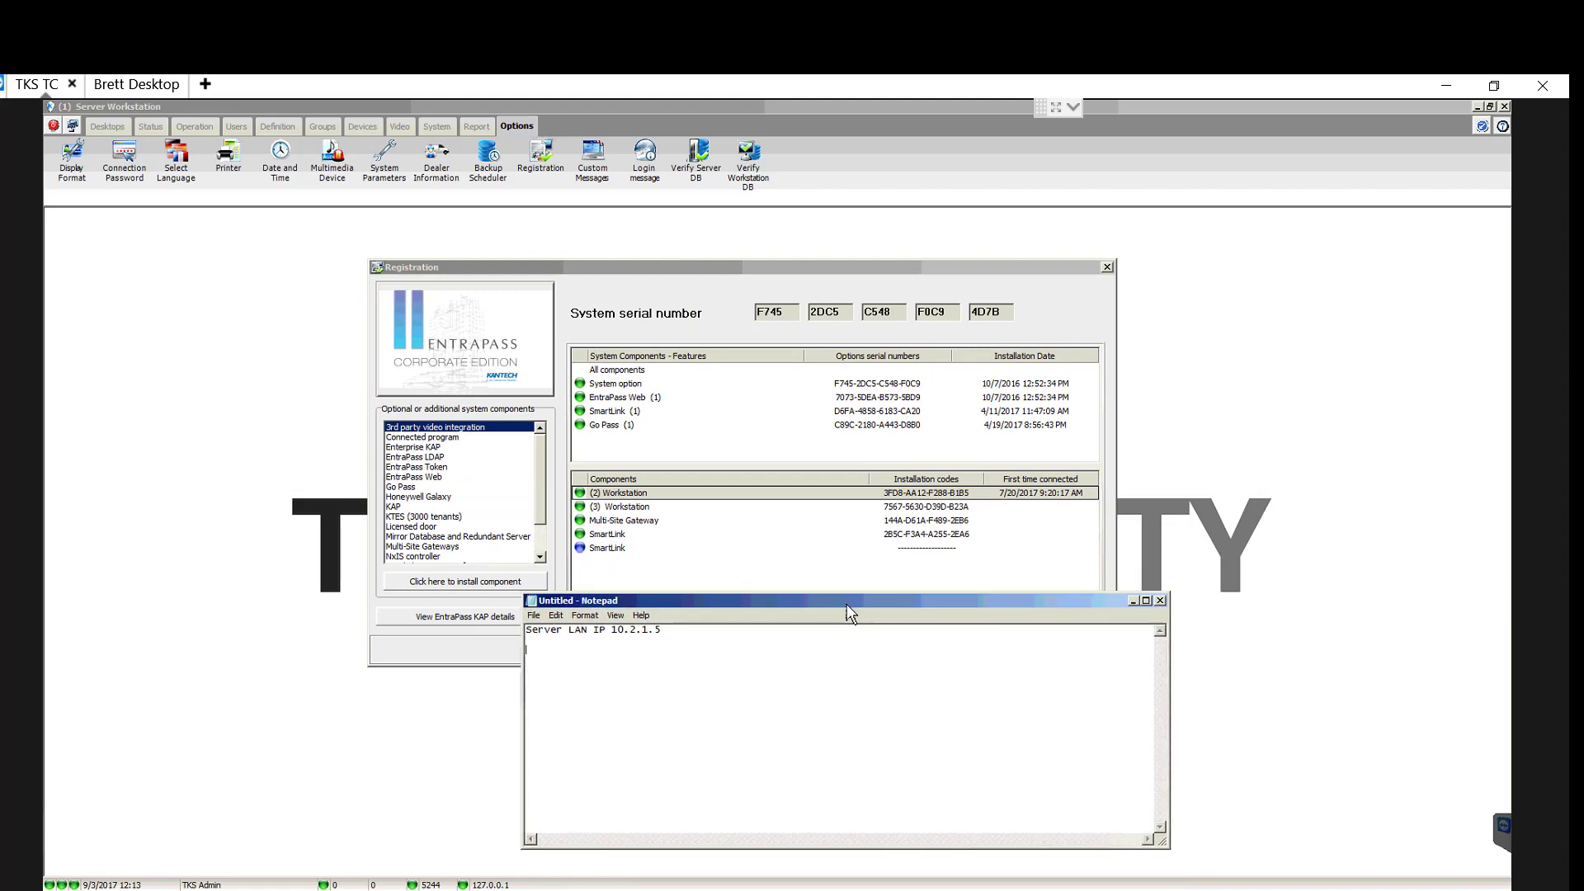
# - Record the (2) Workstation's installation code in Notepad, then reselect that component in Registration
pyautogui.click(659, 498)
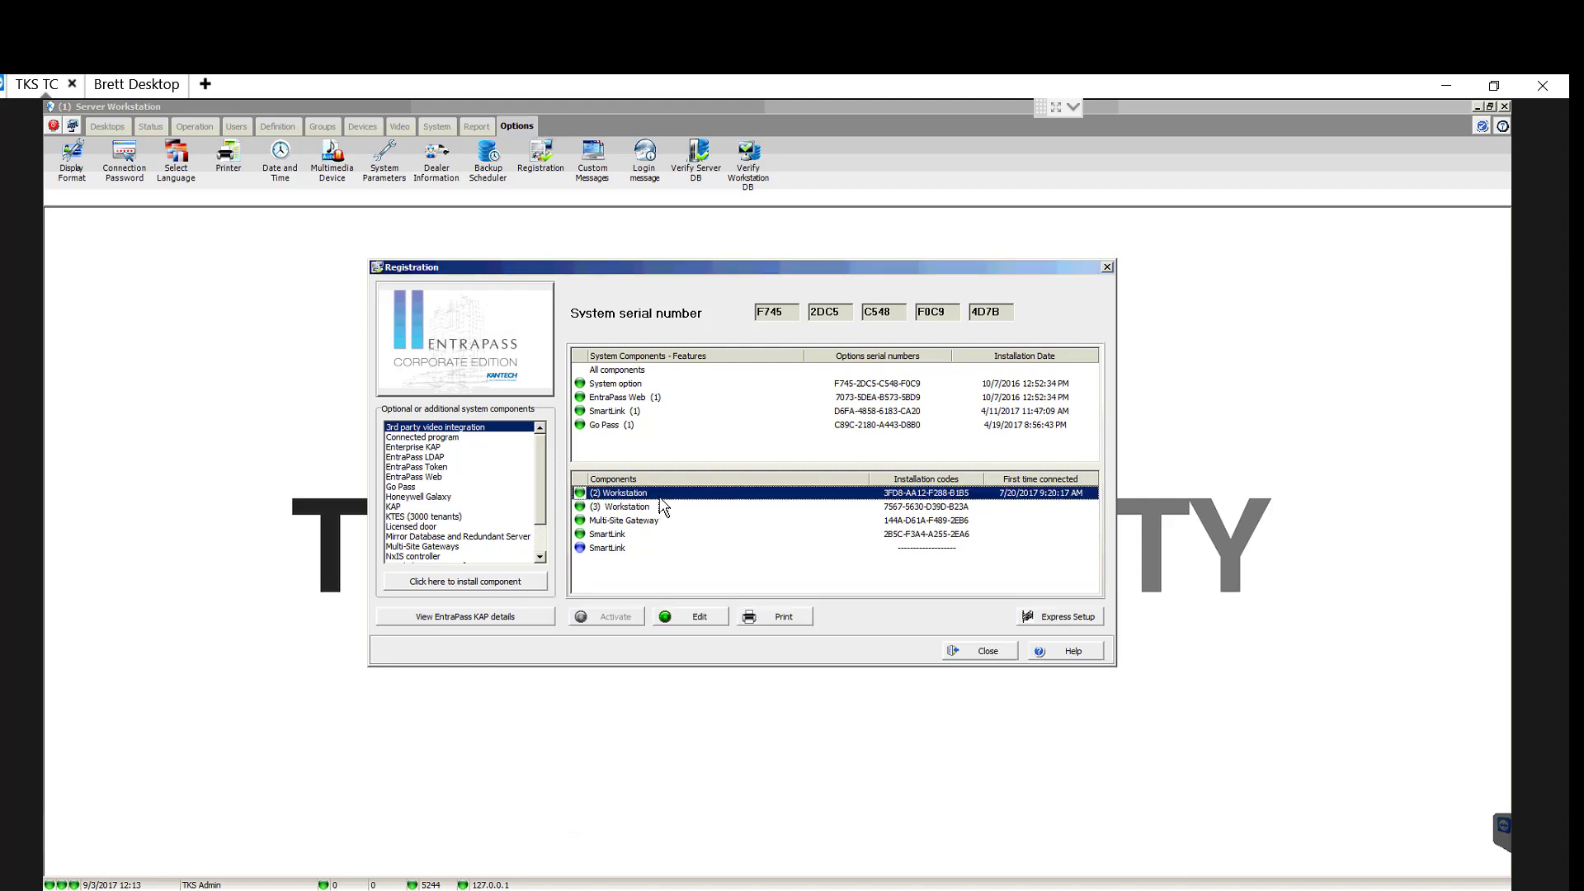
pyautogui.doubleClick(907, 501)
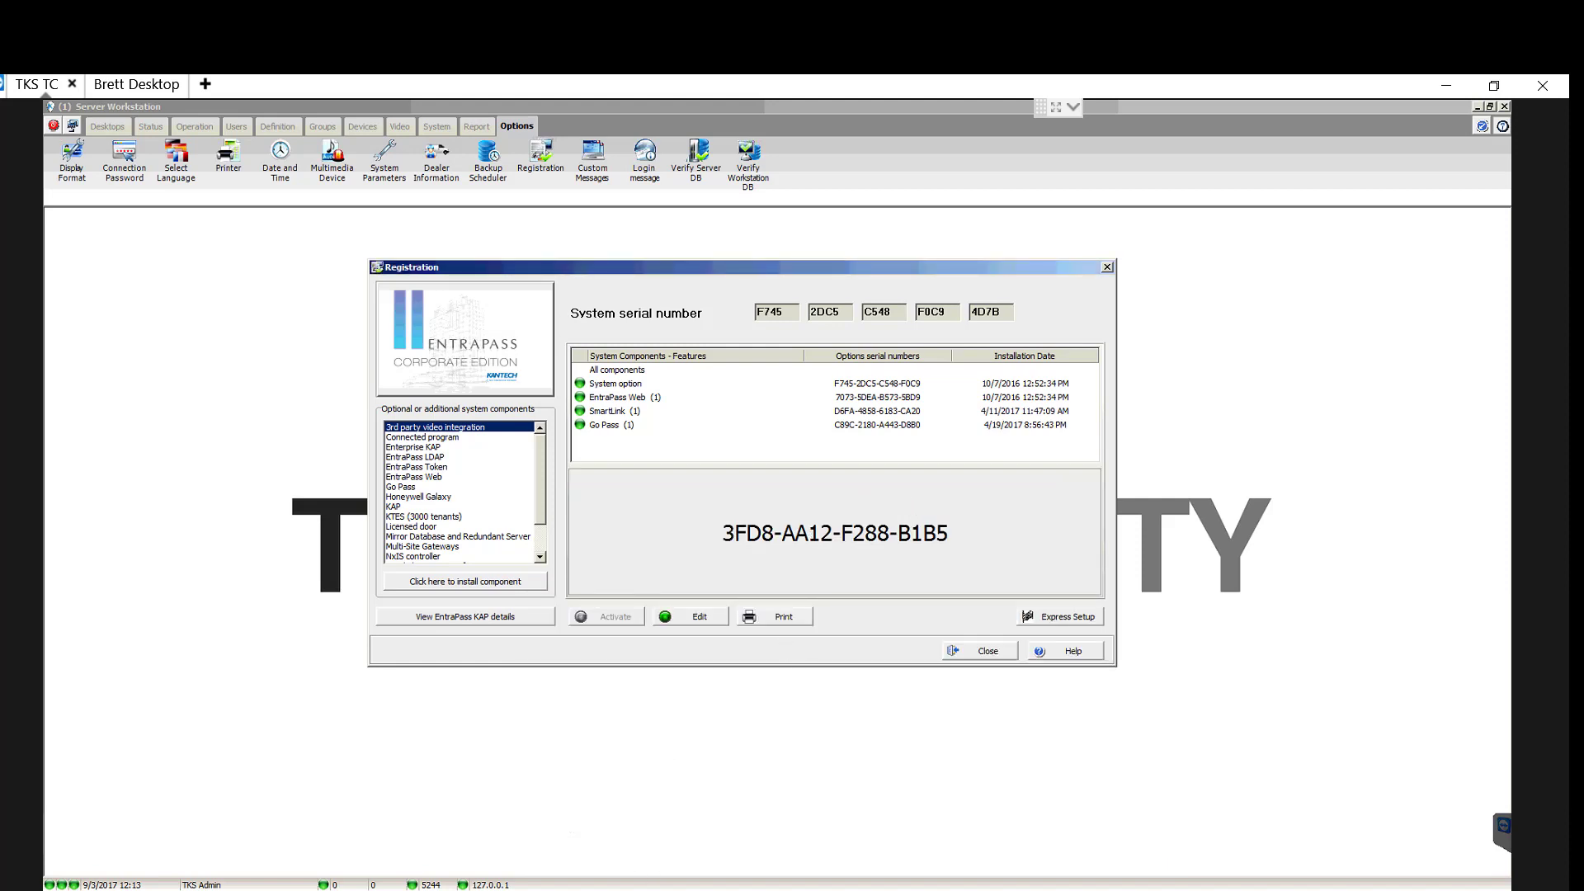
pyautogui.hotkey('alt', 'Tab')
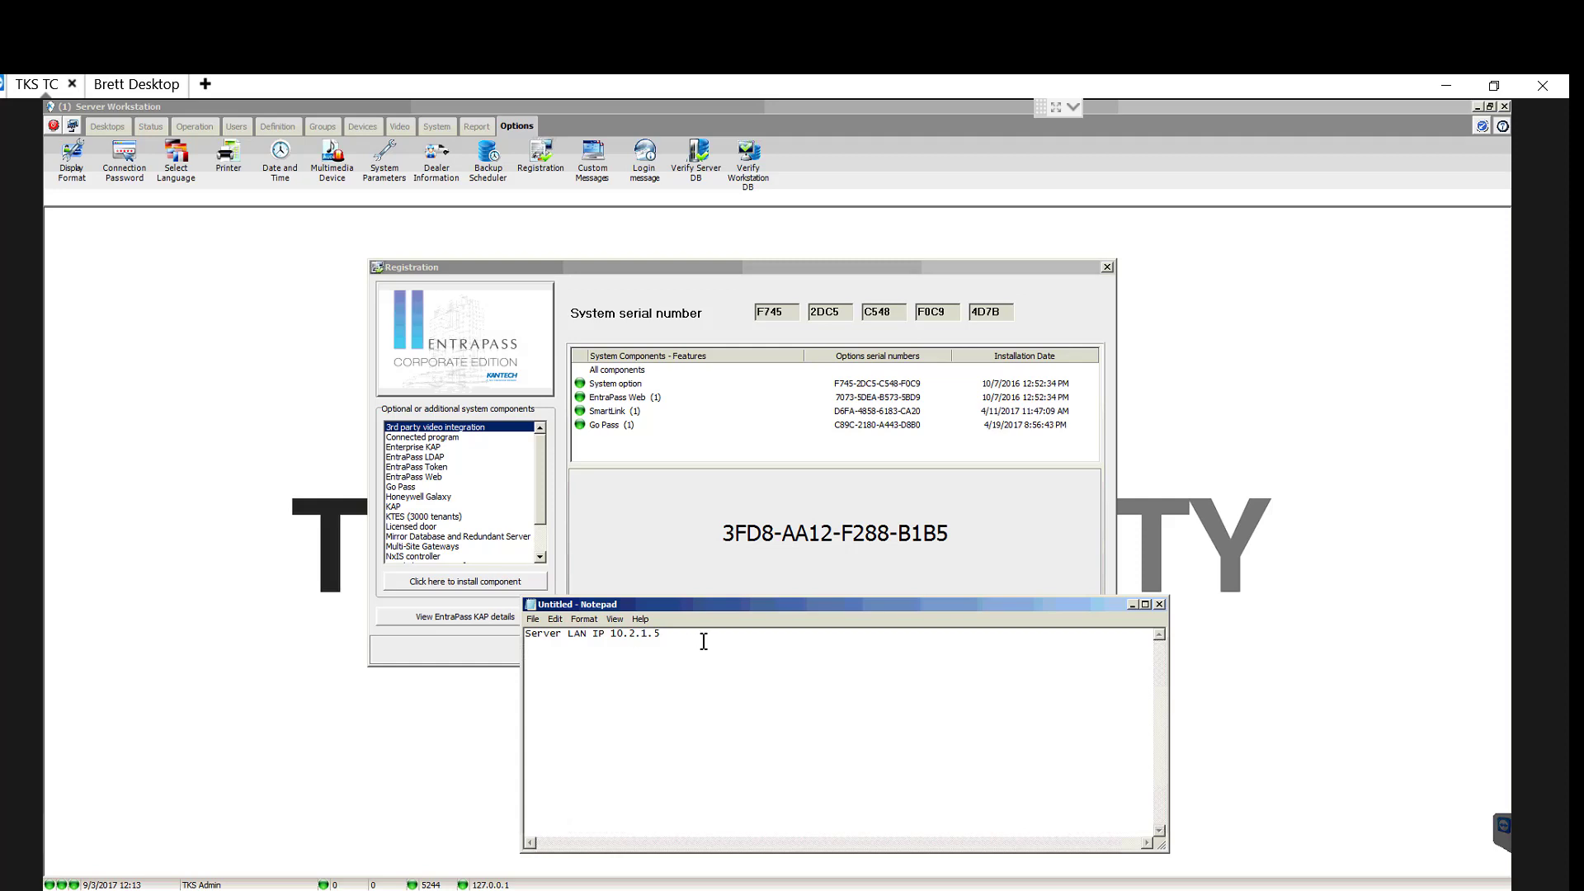
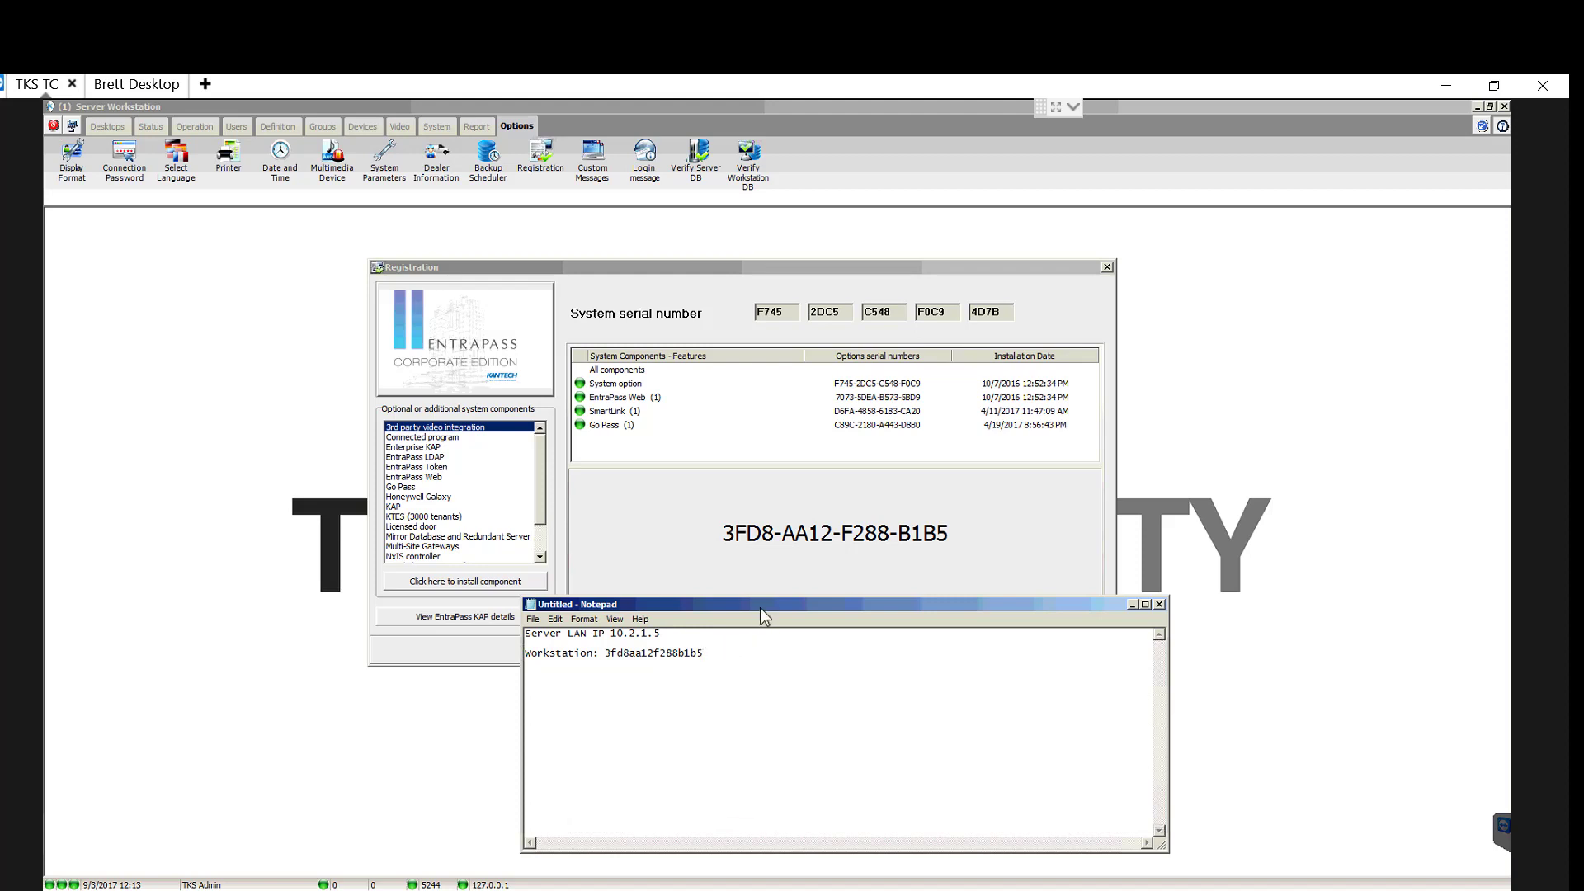
pyautogui.click(811, 557)
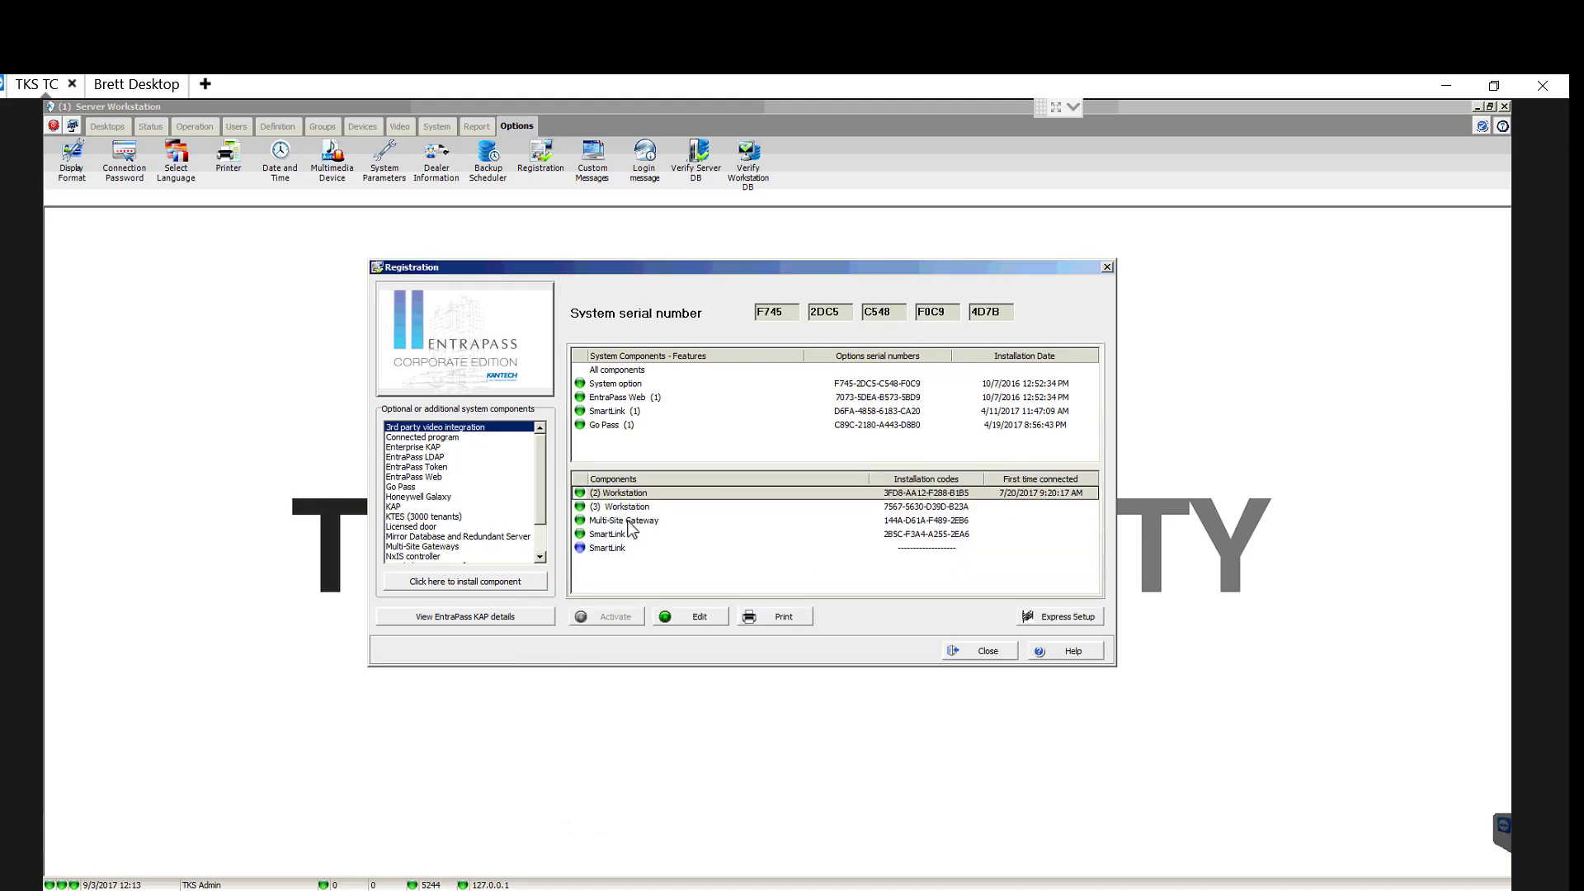
pyautogui.click(637, 495)
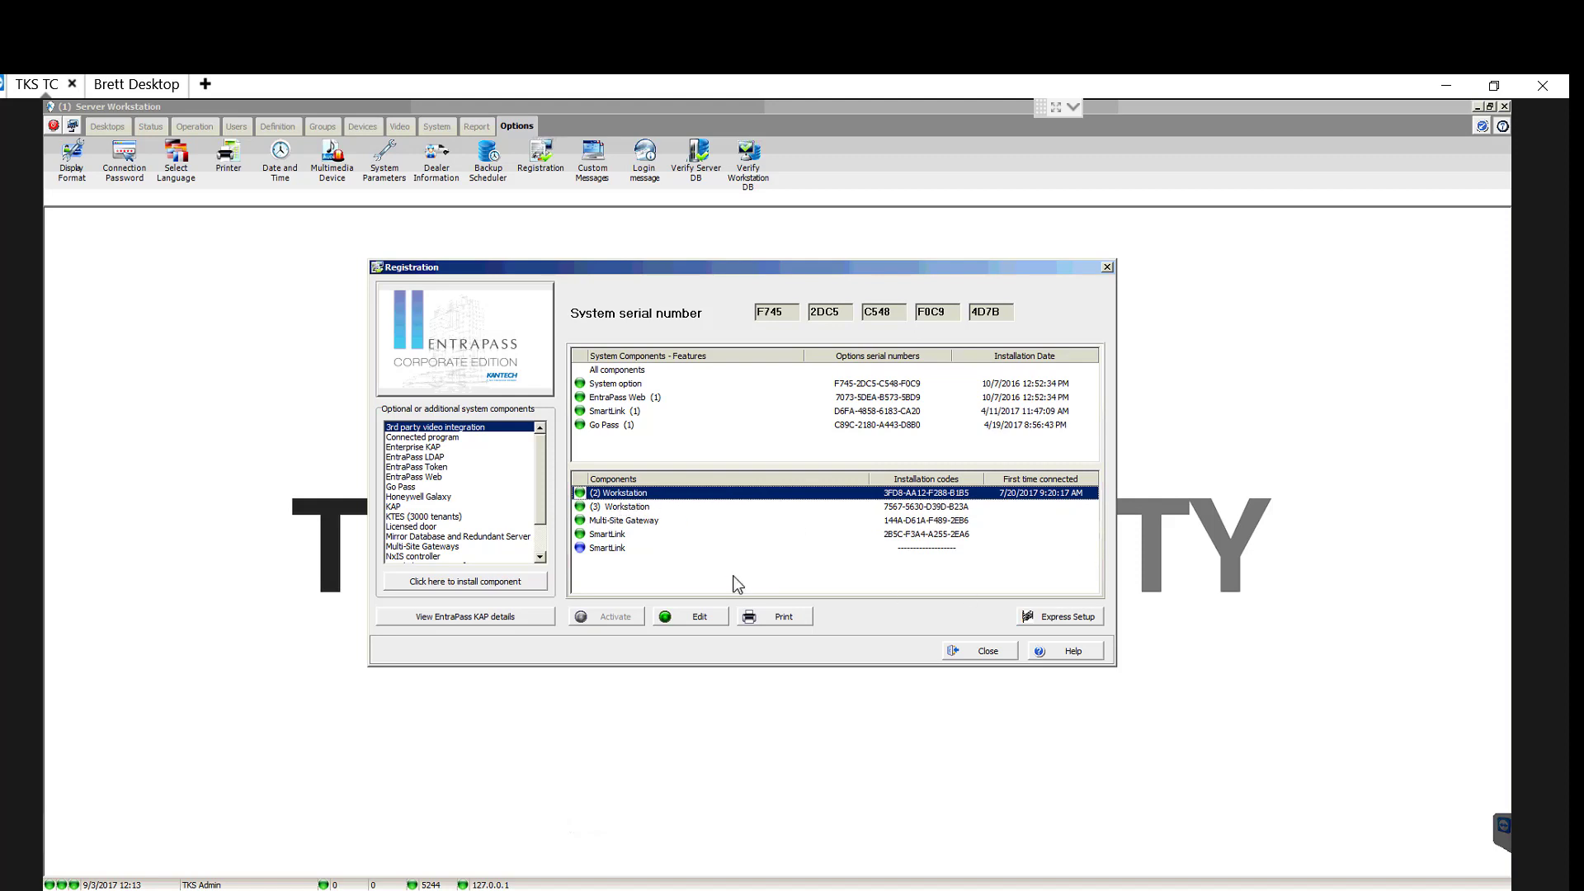
# - Edit the (2) Workstation and set both description fields to the user's workstation name
pyautogui.click(700, 617)
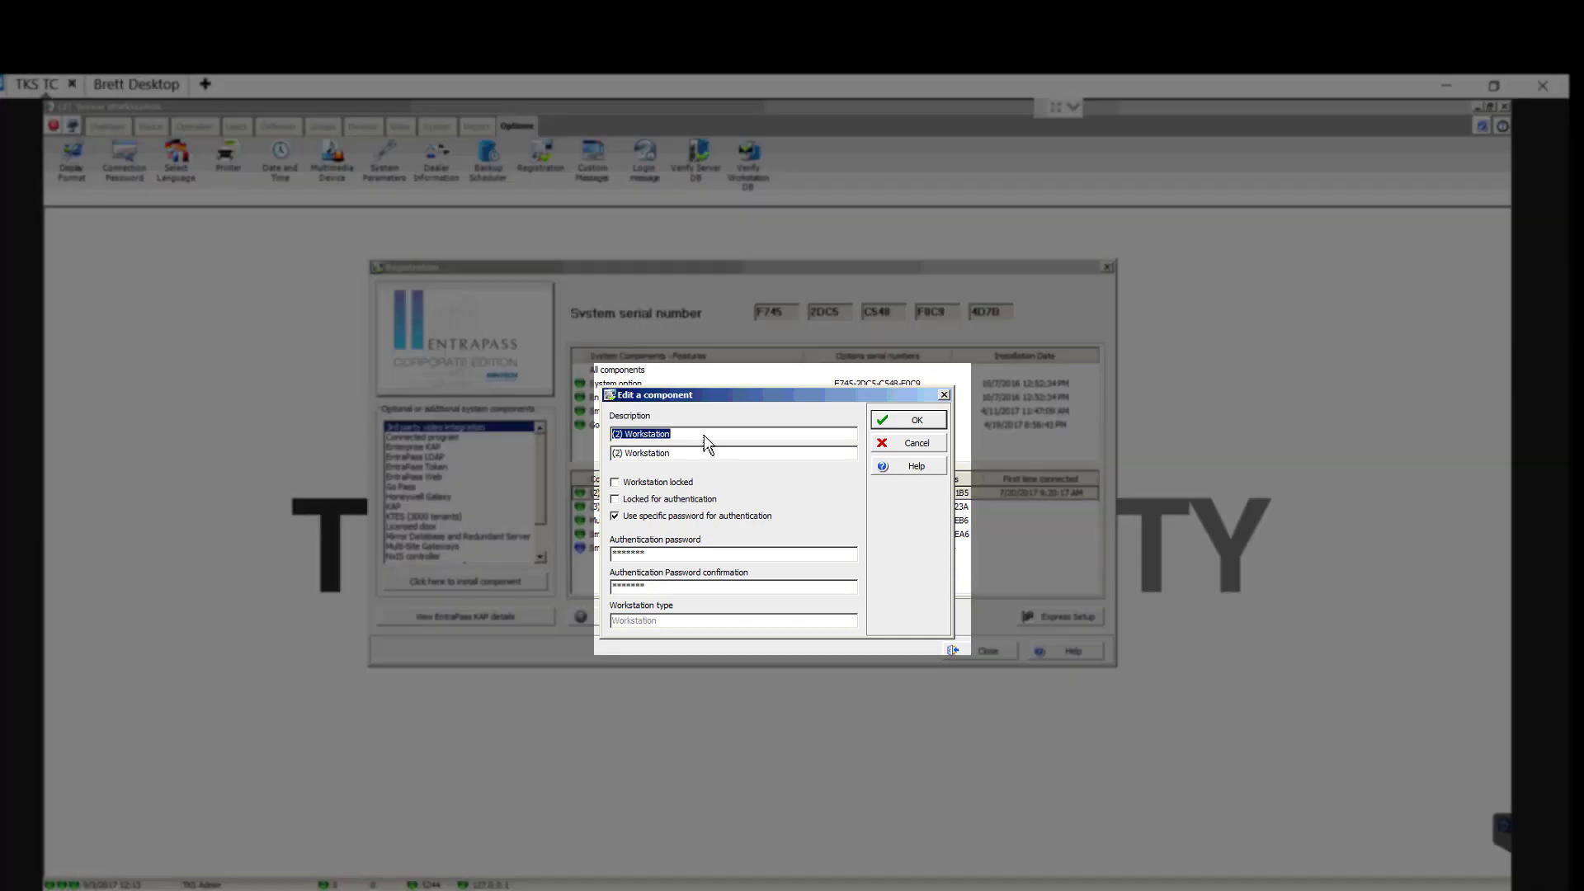
pyautogui.write("Brett's Wor")
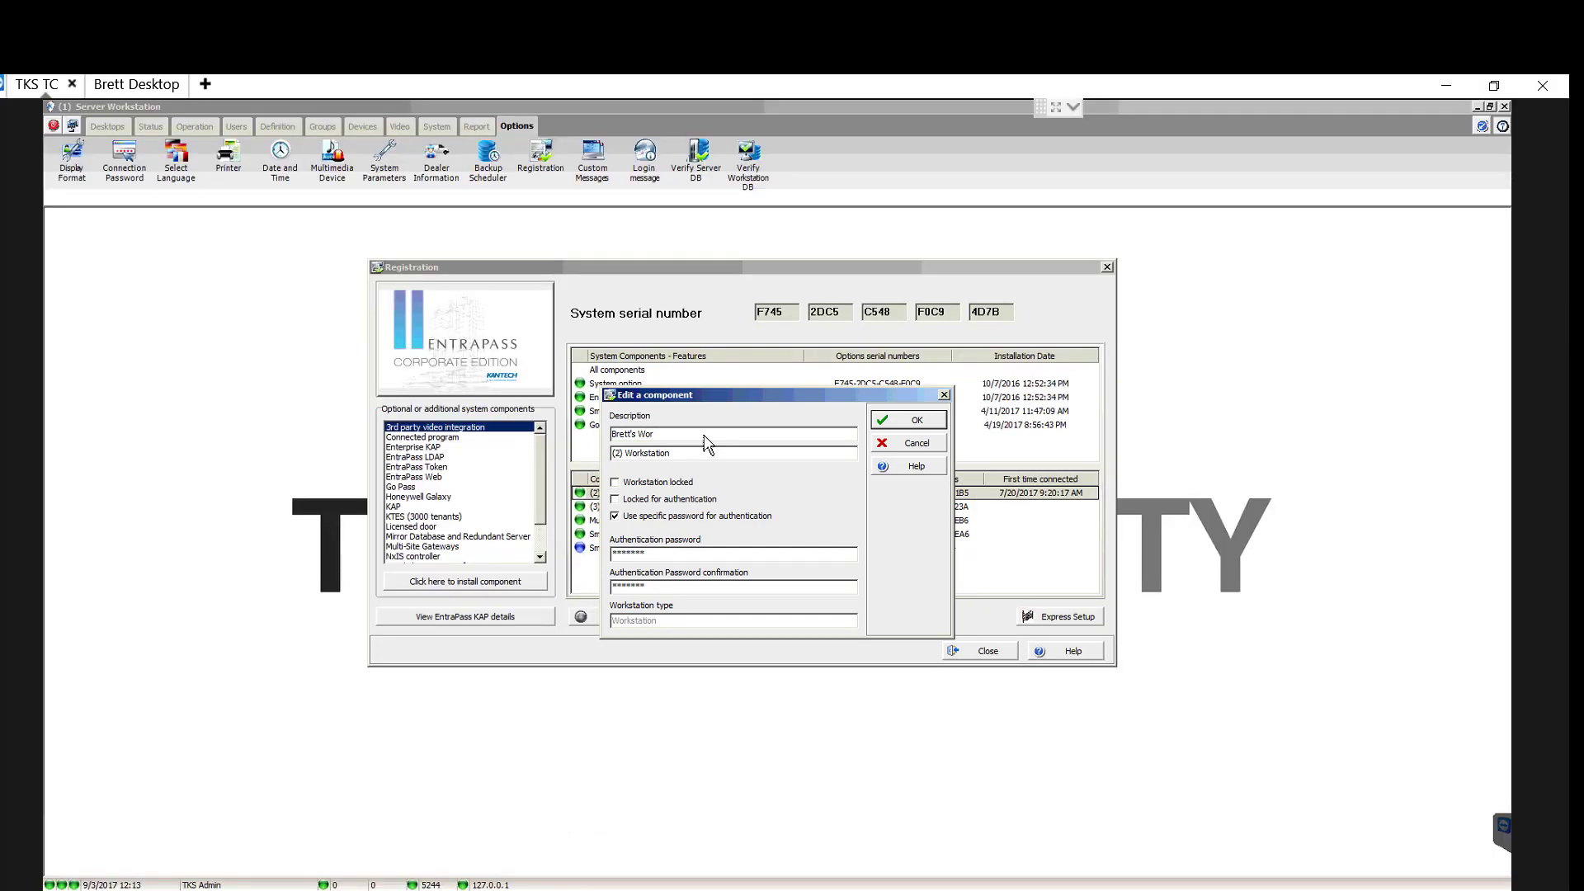
pyautogui.write('kstation')
pyautogui.moveTo(703, 437); pyautogui.dragTo(614, 459)
pyautogui.write("Brett's Workstation")
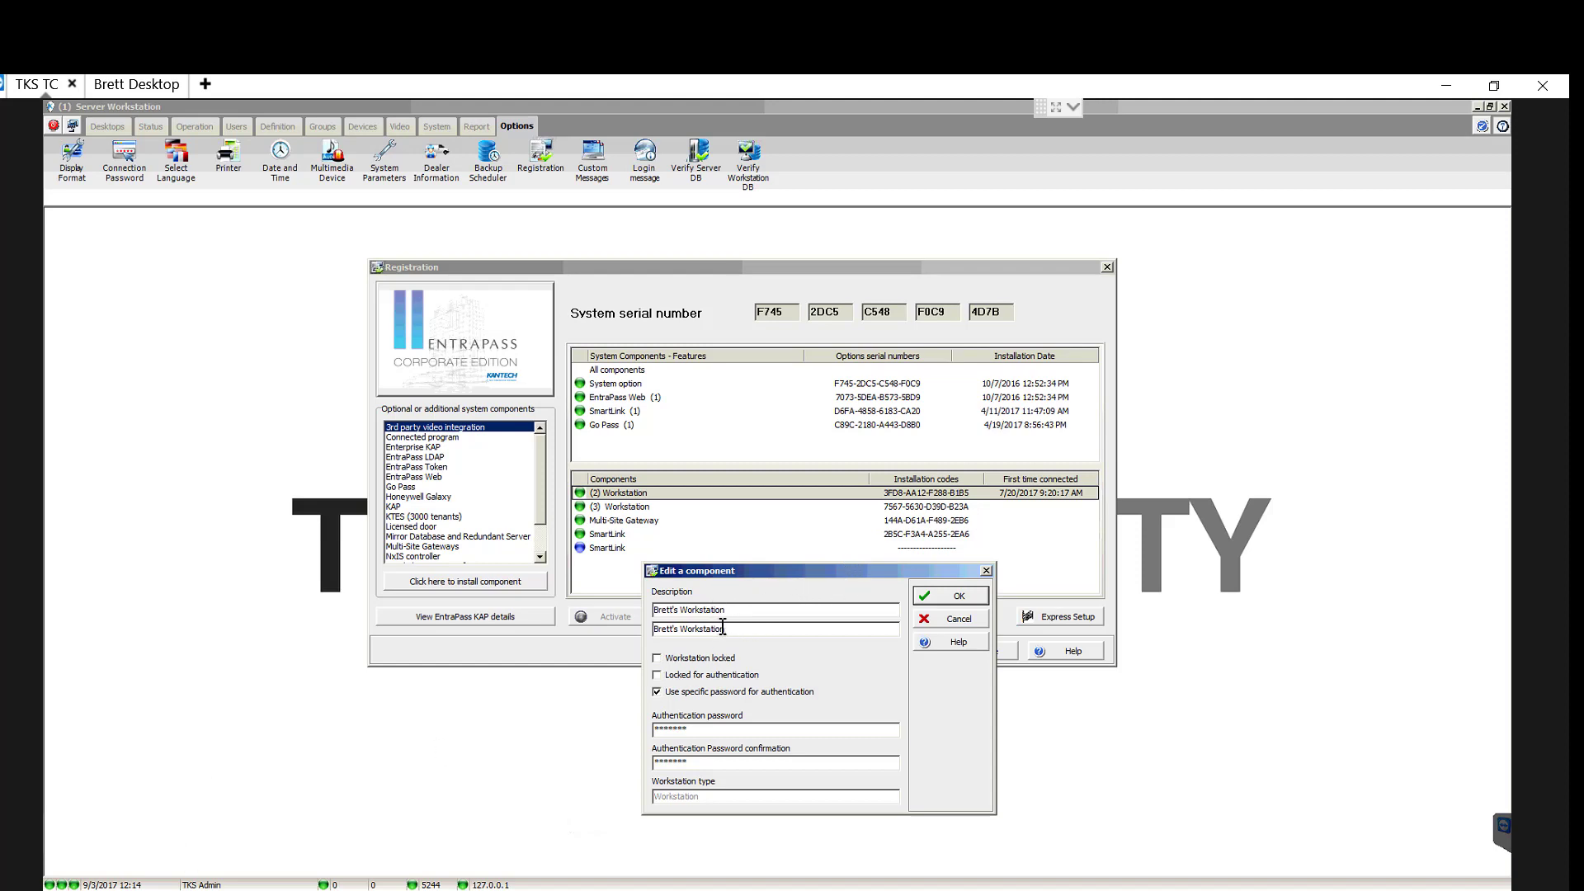
# - Replace the authentication password, clear the confirmation field, and save the component changes
pyautogui.moveTo(738, 573); pyautogui.dragTo(716, 438)
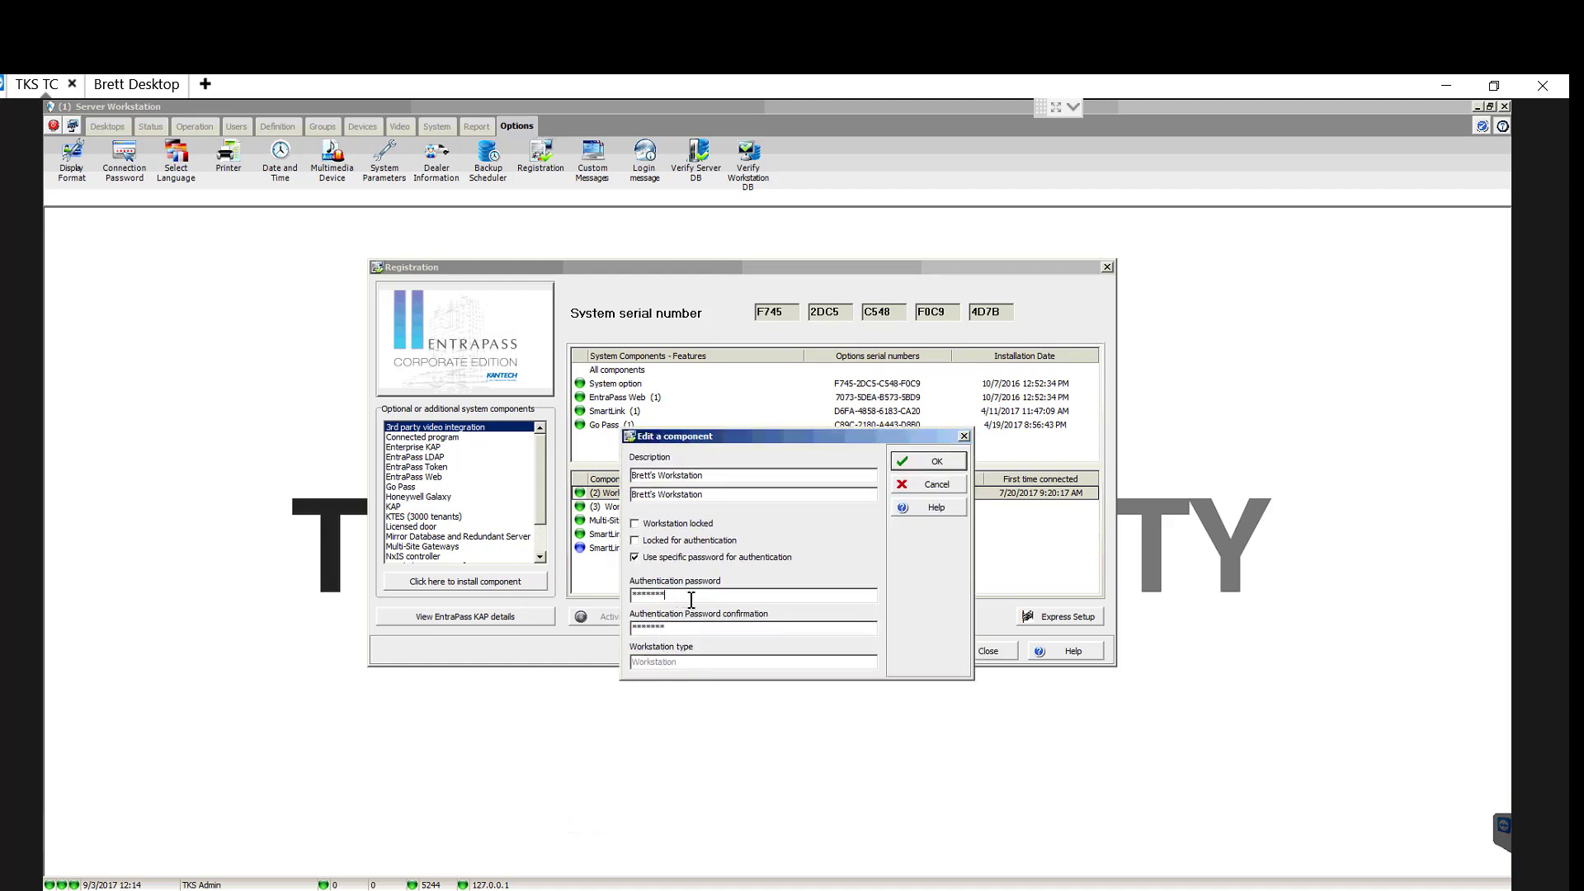
pyautogui.moveTo(685, 596); pyautogui.dragTo(613, 601)
pyautogui.write('***')
pyautogui.press('Delete')
pyautogui.press('Delete')
pyautogui.press('Delete')
pyautogui.press('Delete')
pyautogui.press('Delete')
pyautogui.press('Delete')
pyautogui.click(936, 466)
pyautogui.click(741, 575)
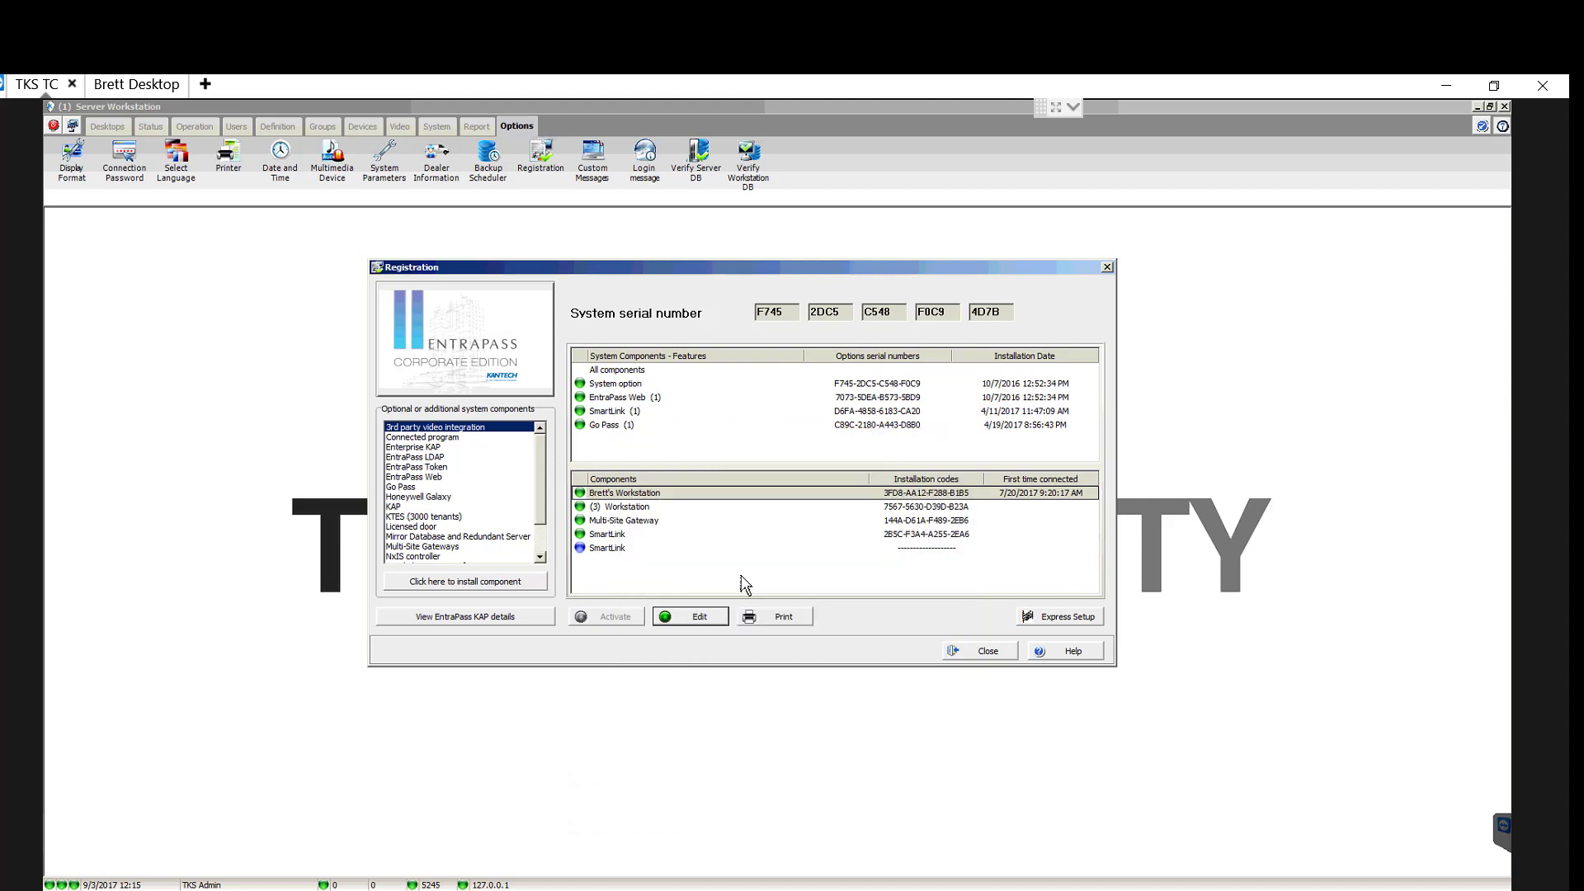
# - Close the Registration dialog and bring up the Help menu at top right
pyautogui.click(404, 889)
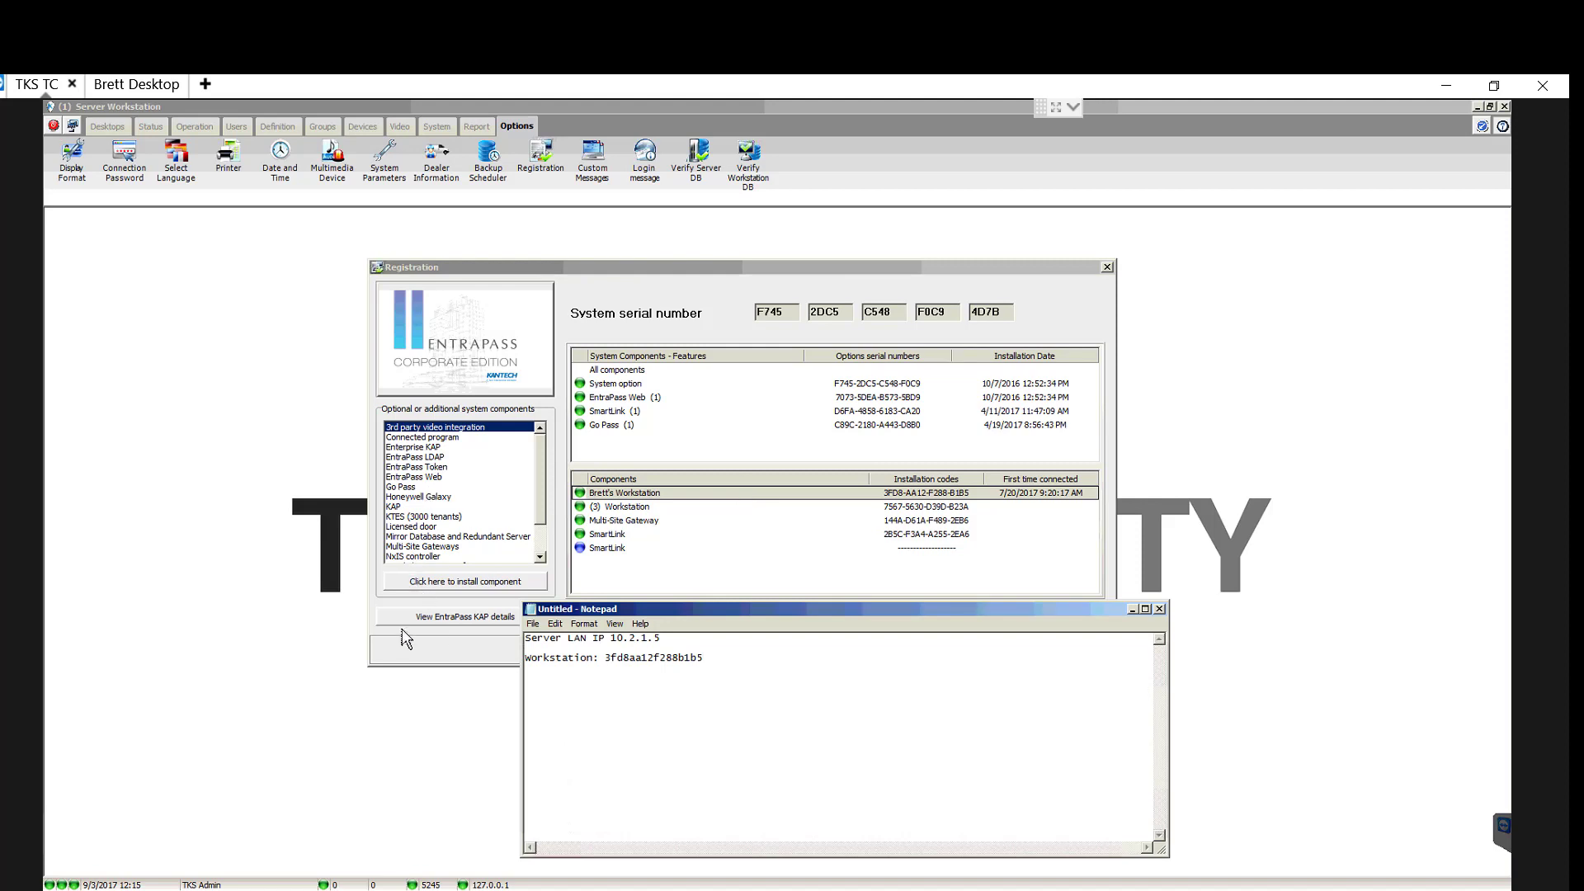
pyautogui.click(625, 260)
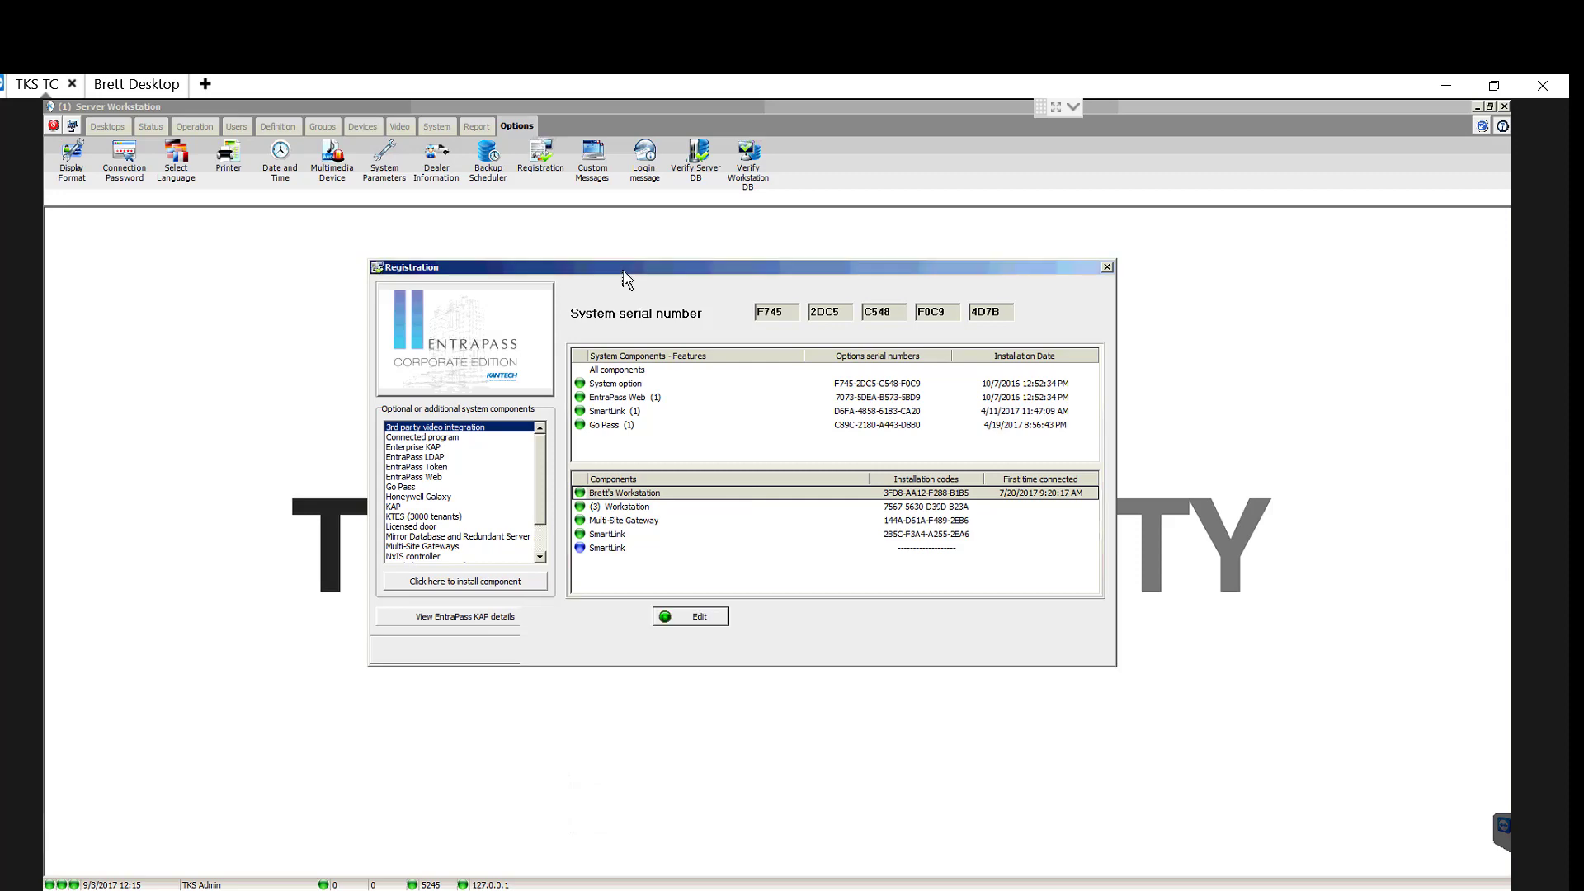
pyautogui.moveTo(625, 260); pyautogui.dragTo(569, 272)
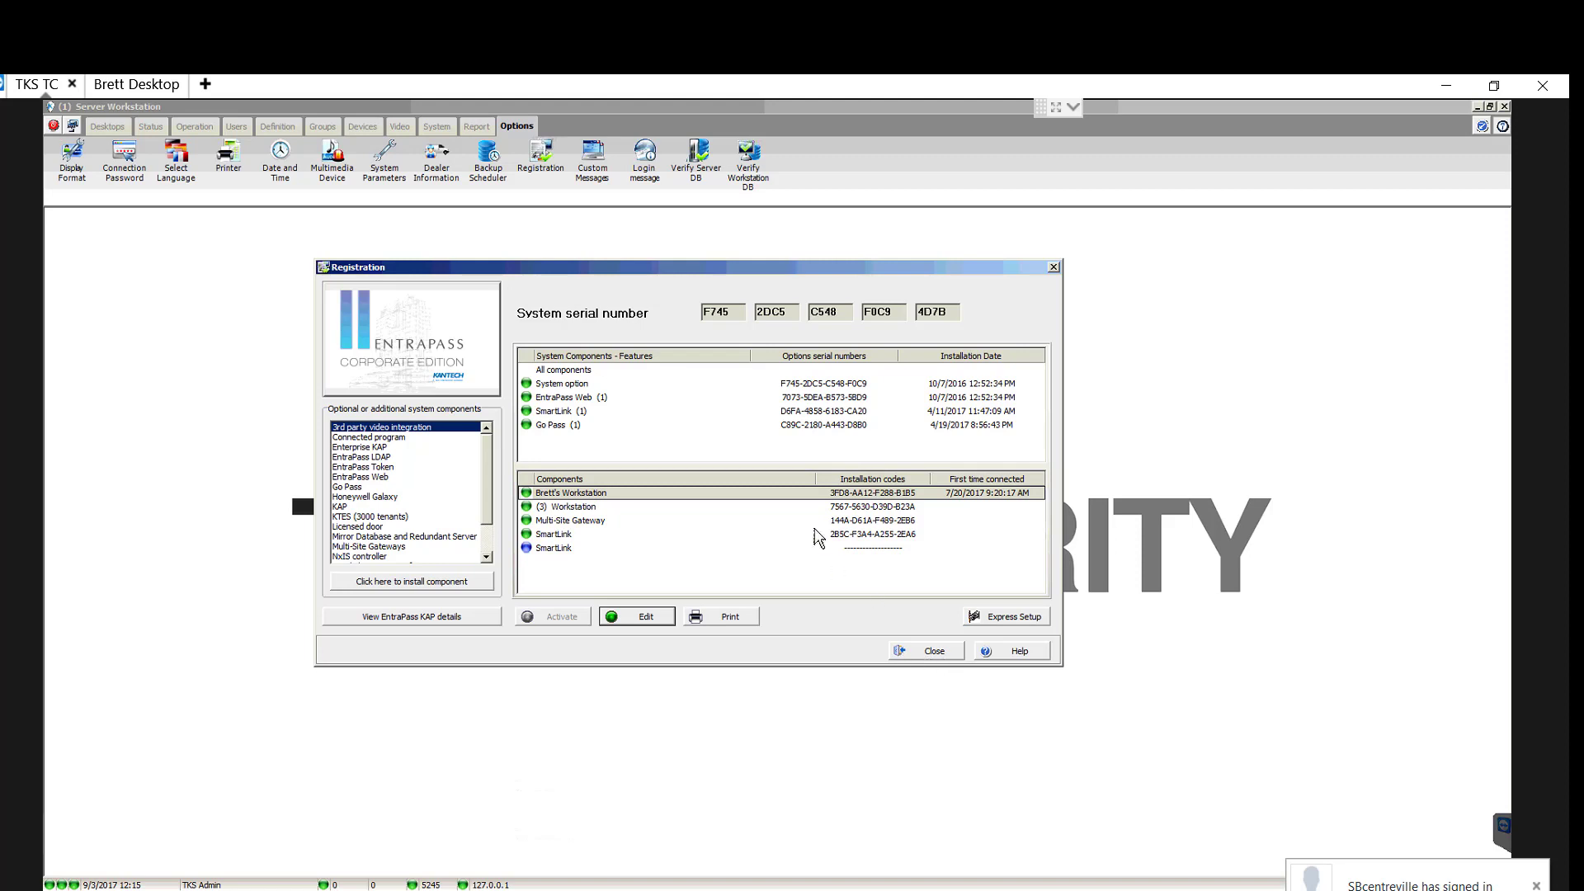
pyautogui.click(941, 656)
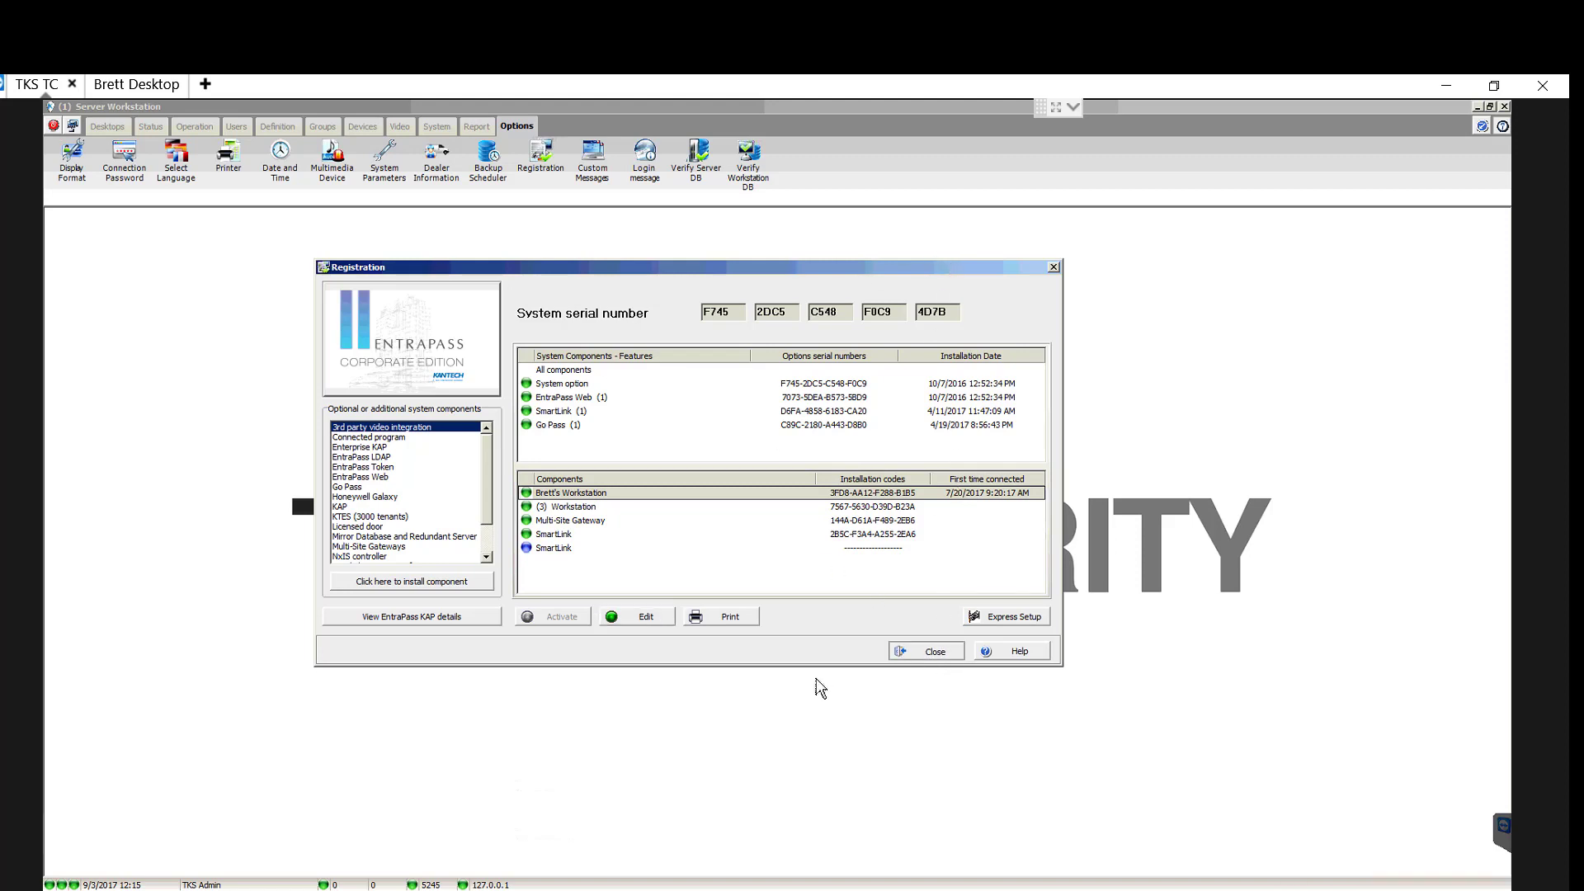
pyautogui.click(1506, 129)
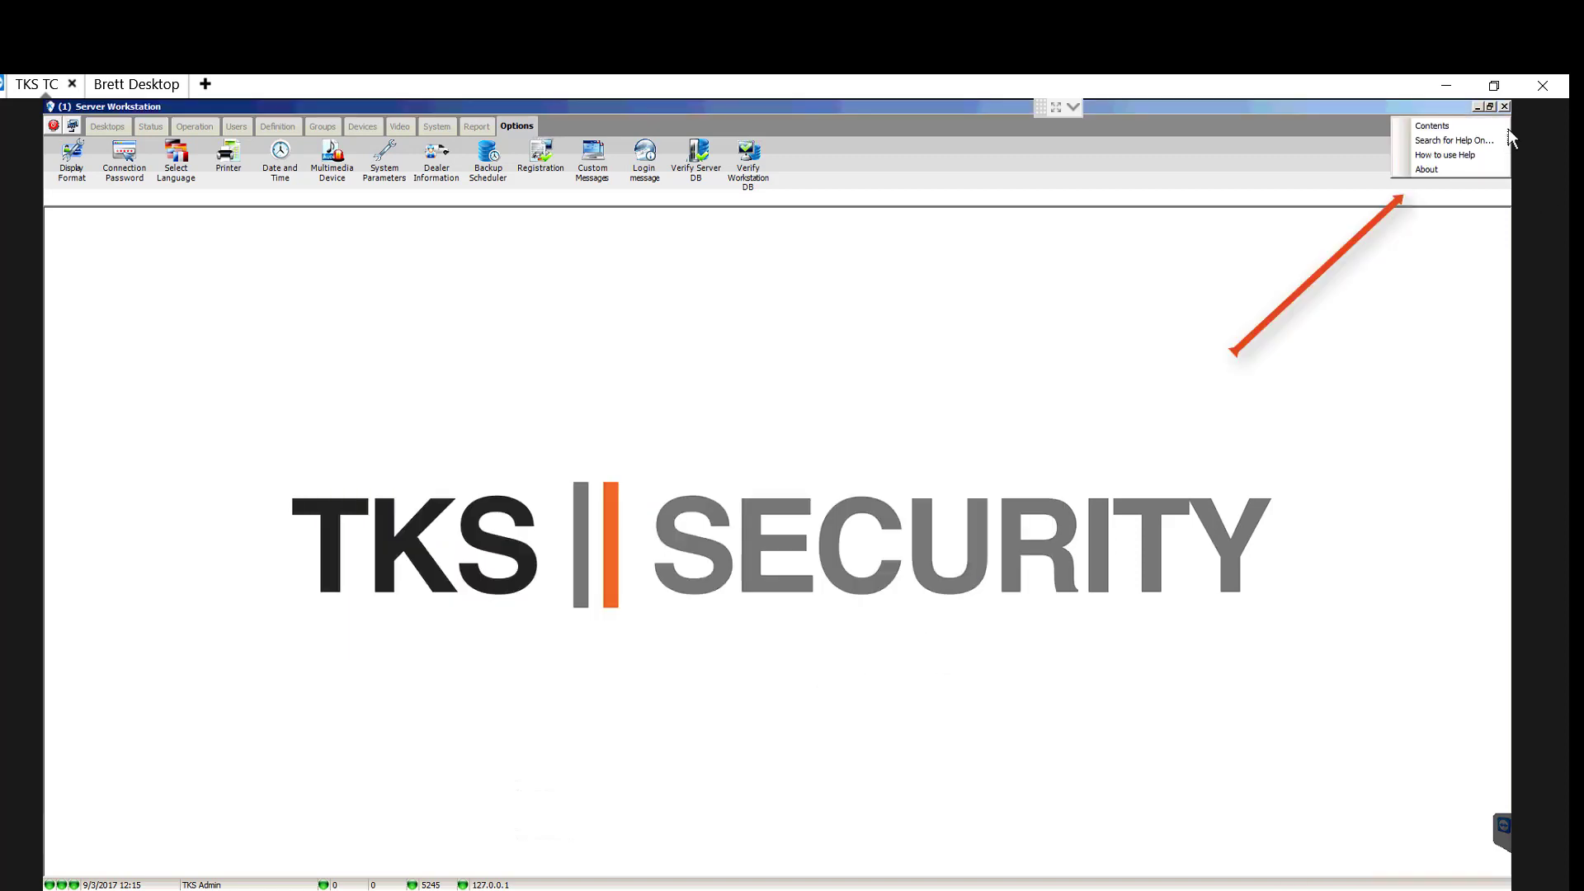
# - View the About box showing version 7.11.10, close it, and restore down the server window
pyautogui.click(1431, 169)
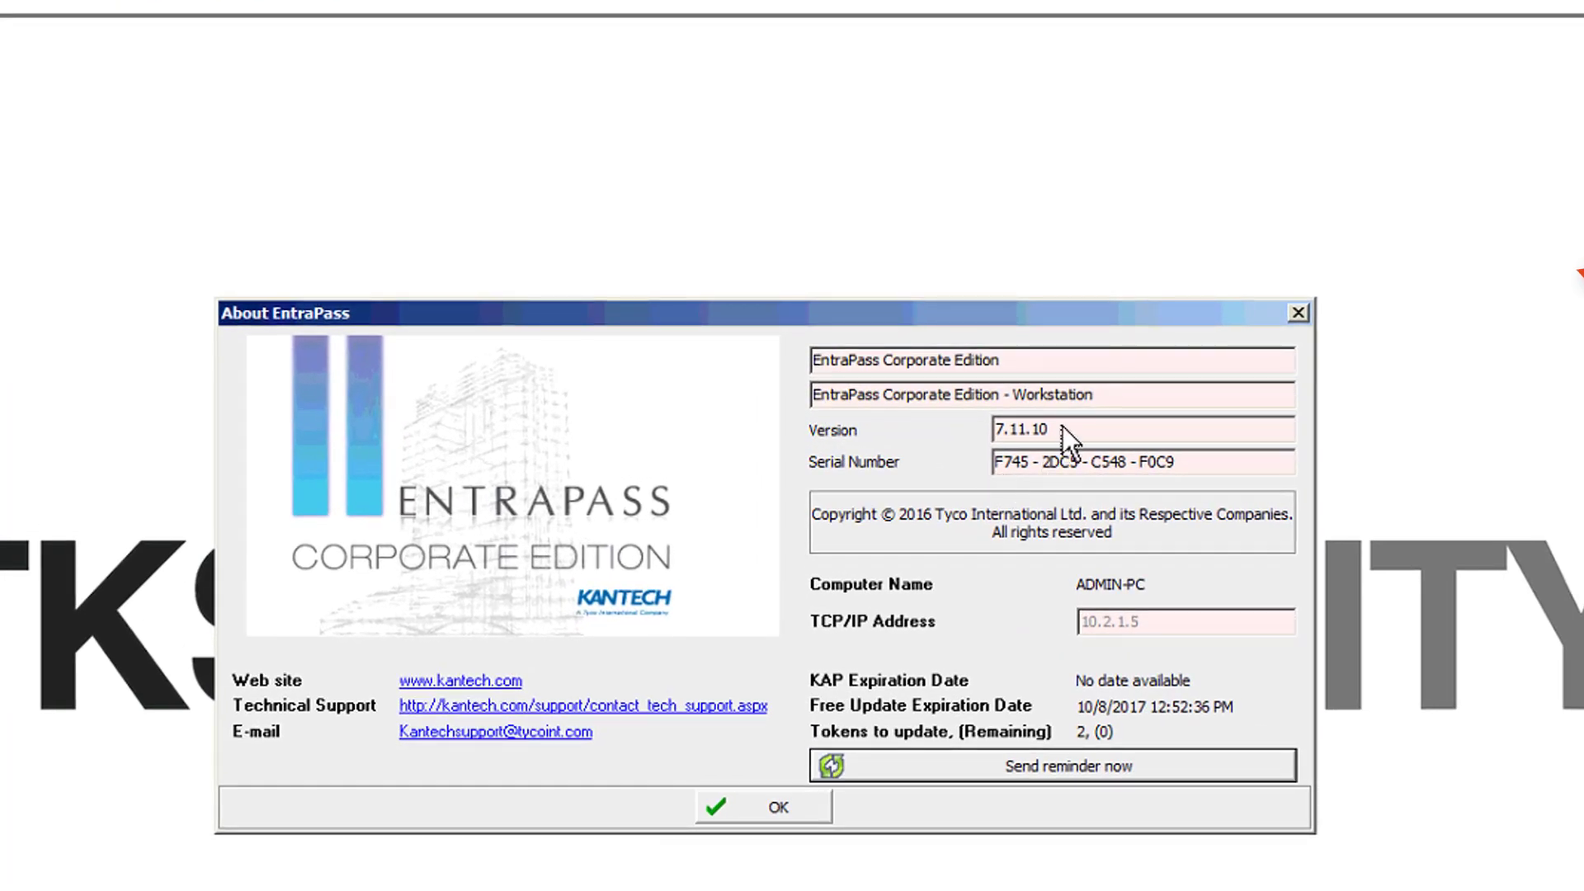
pyautogui.click(993, 438)
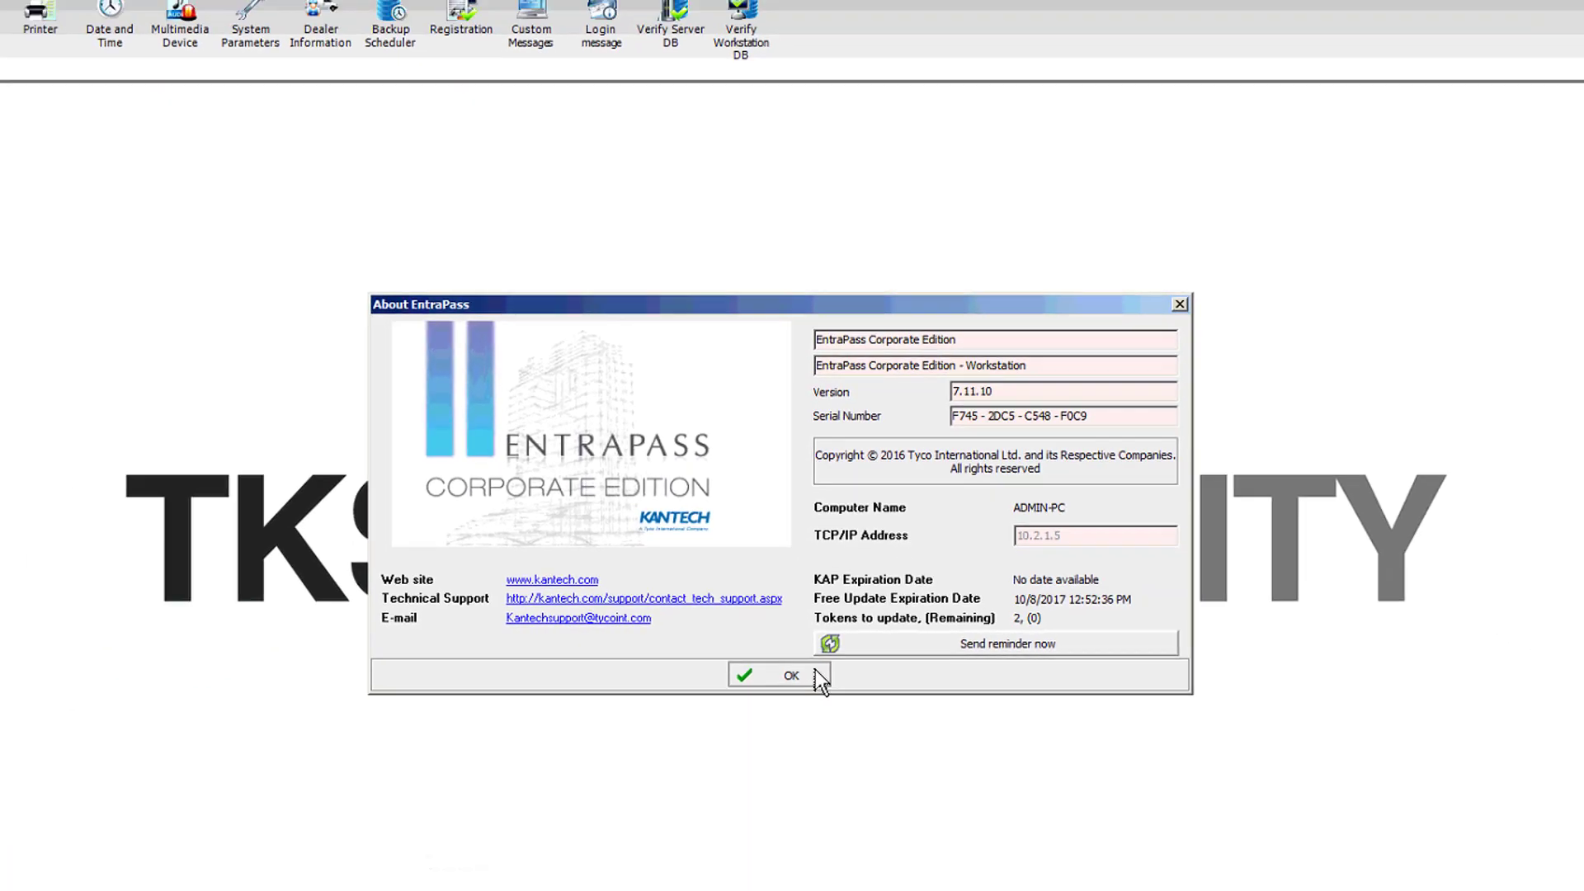
pyautogui.click(812, 807)
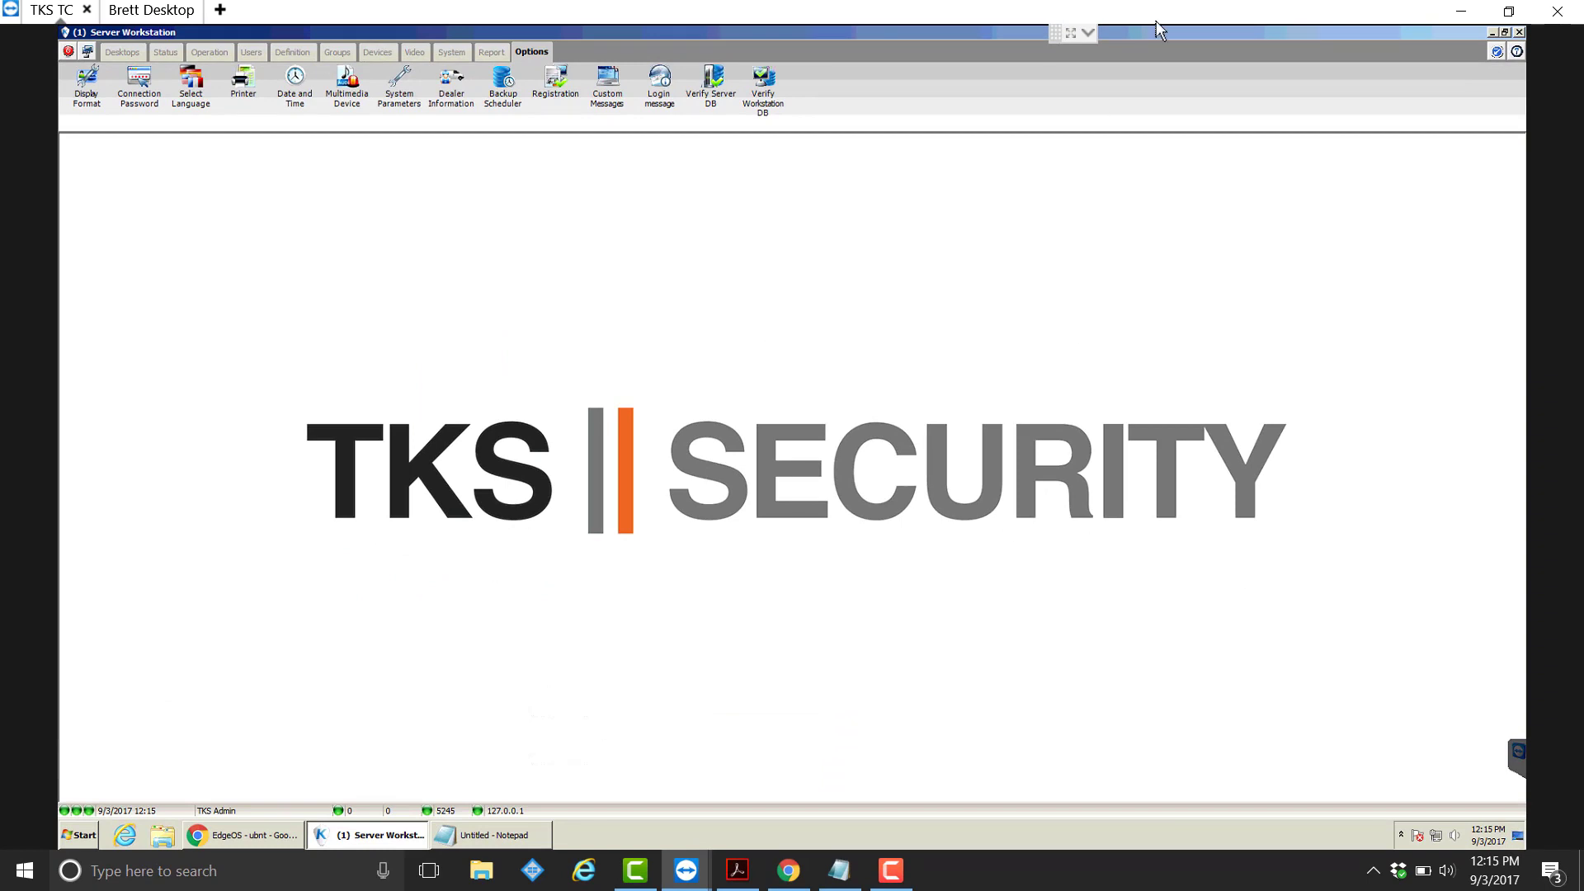
pyautogui.click(1504, 33)
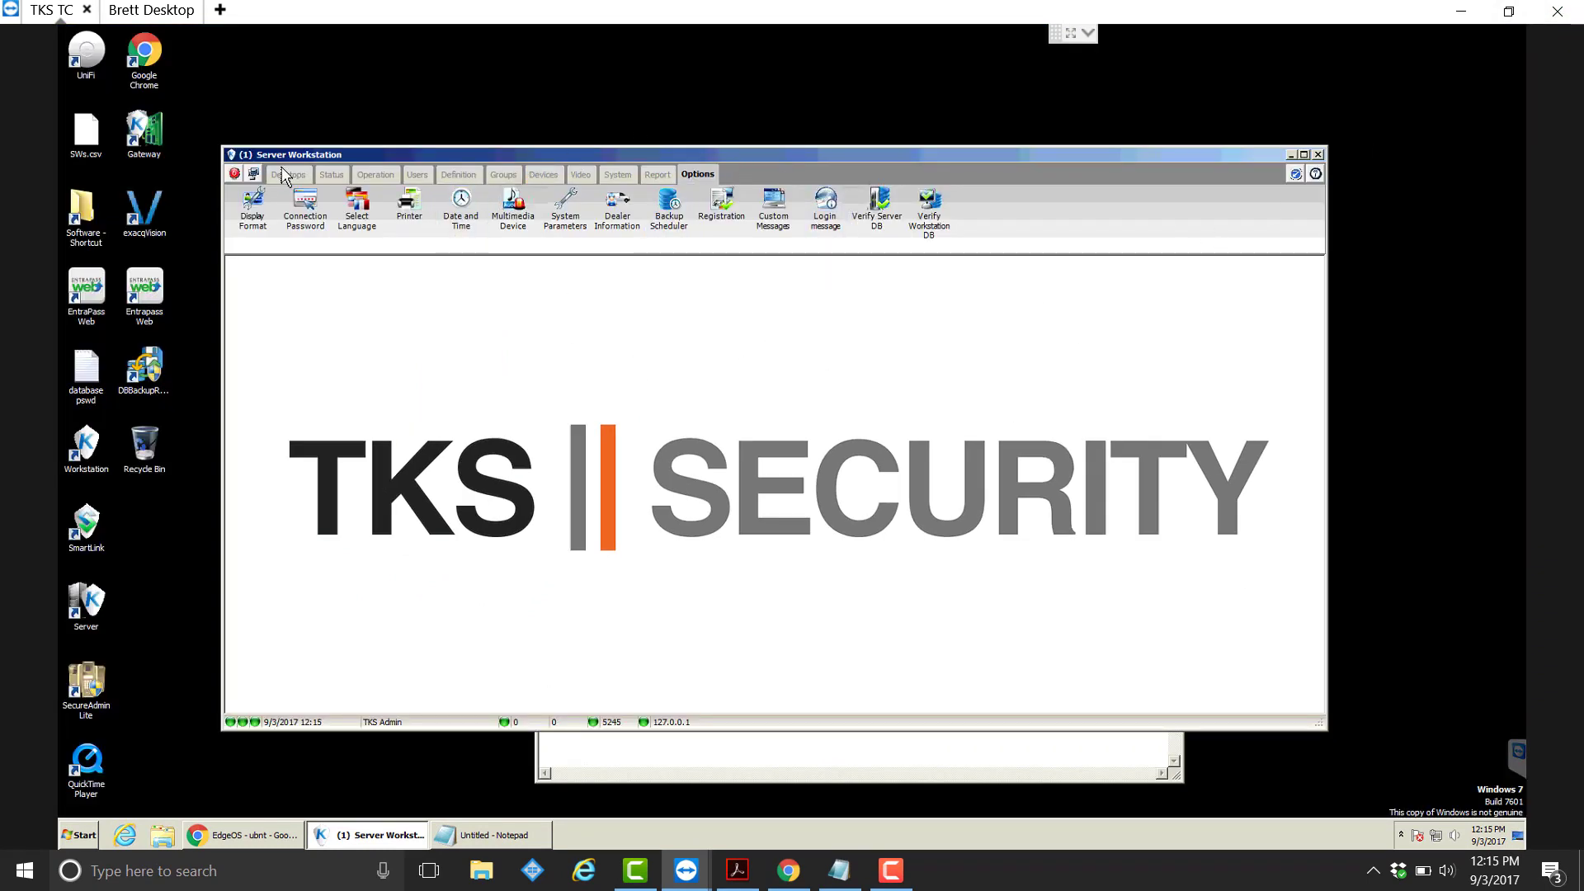
# - Switch to the workstation session and select the E-CORPORATE-EDITION-07.11.10 zip (1.18 GB) in Downloads
pyautogui.click(169, 19)
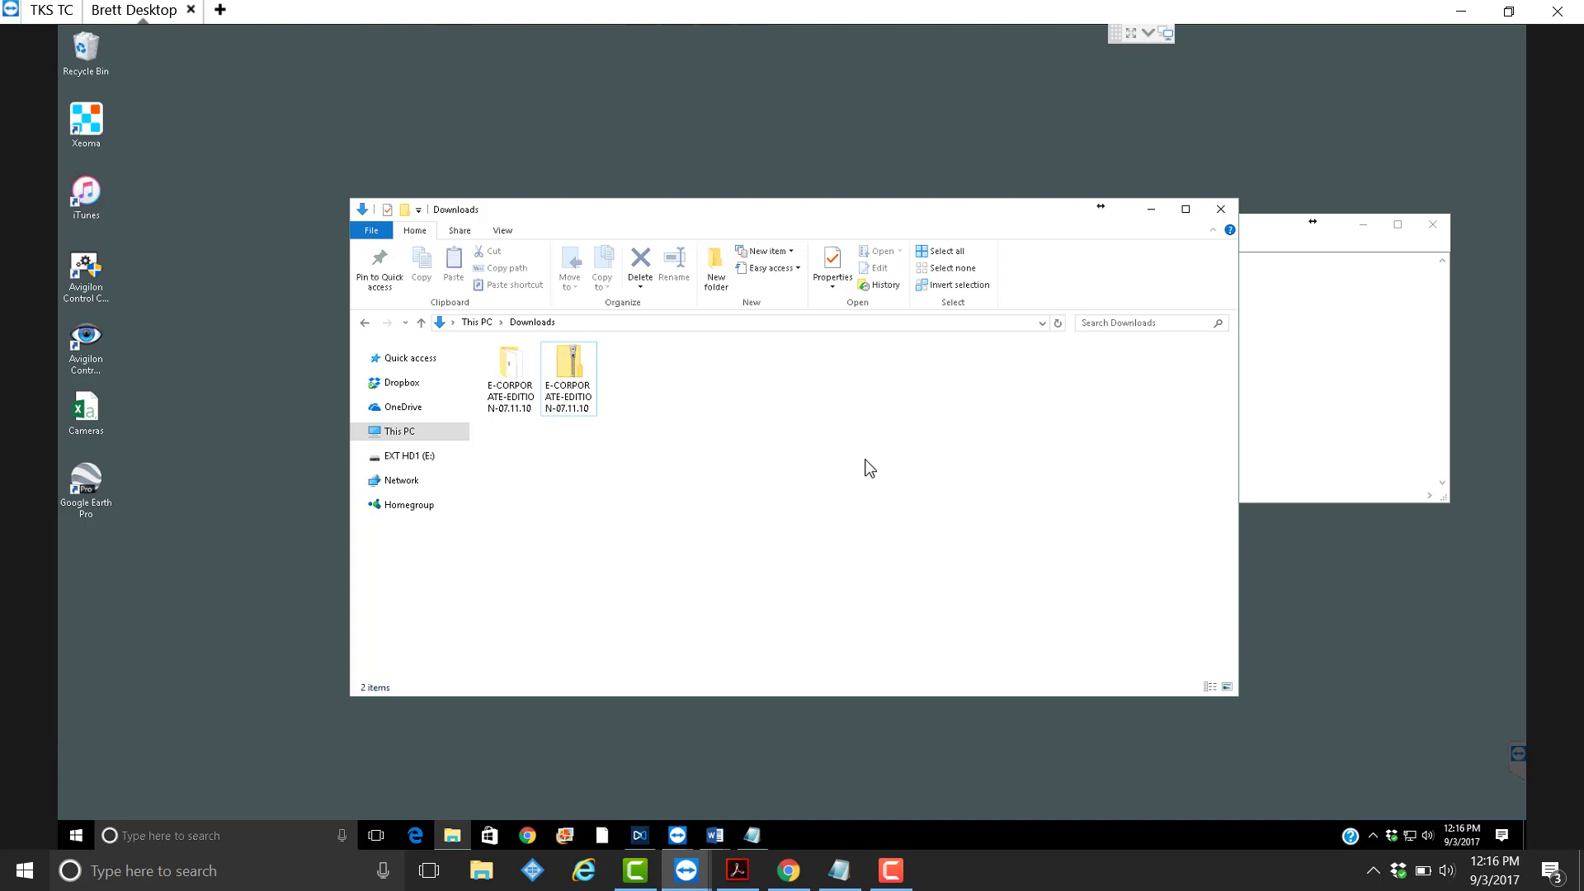
pyautogui.click(567, 378)
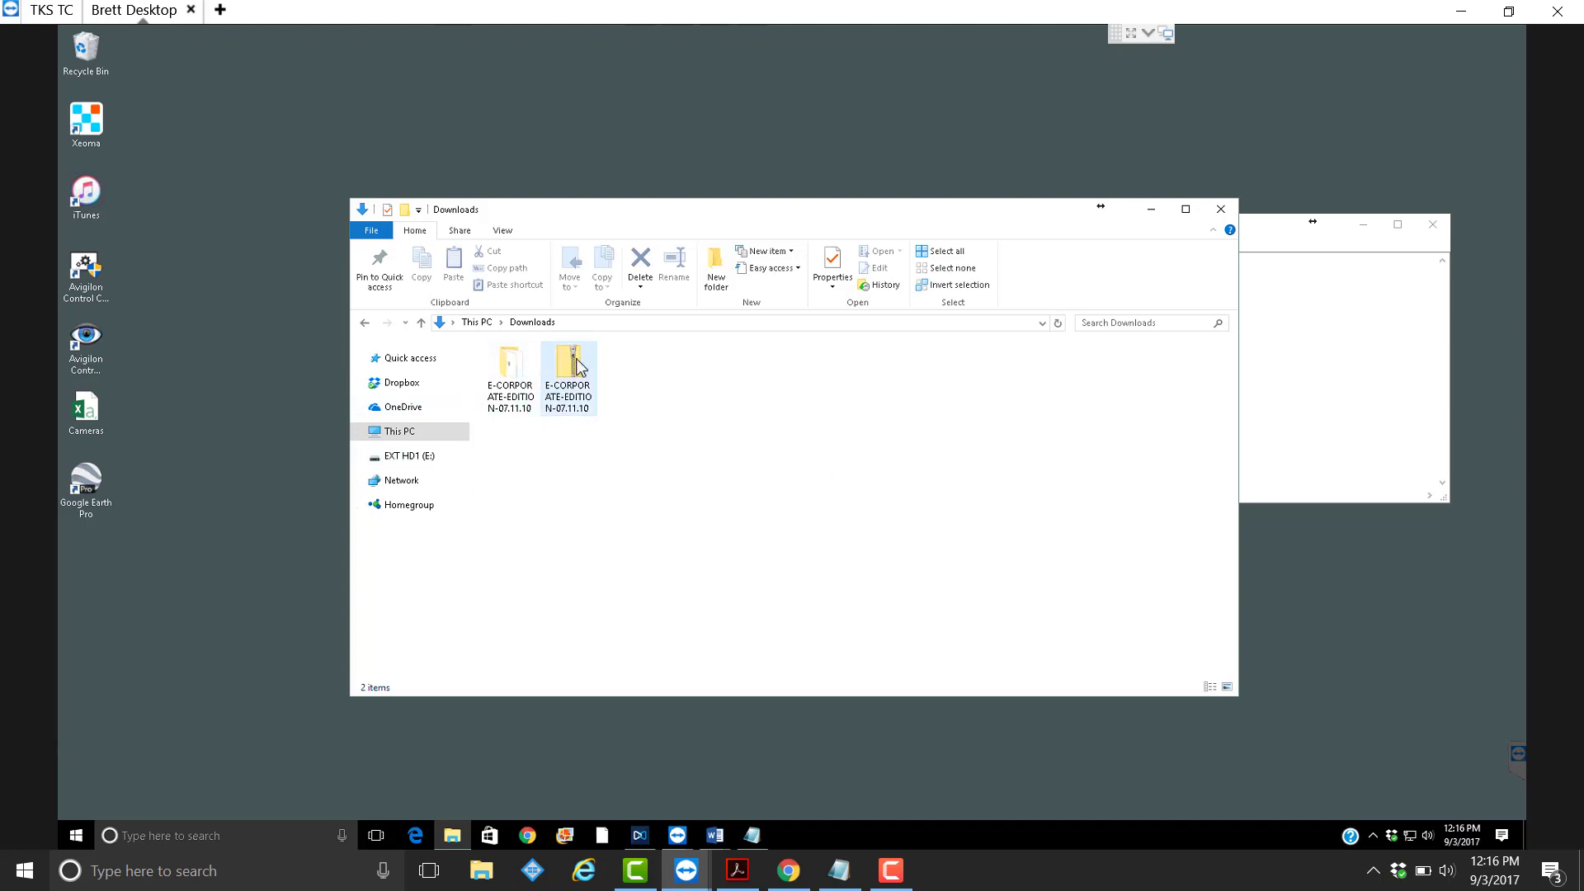
pyautogui.click(568, 379)
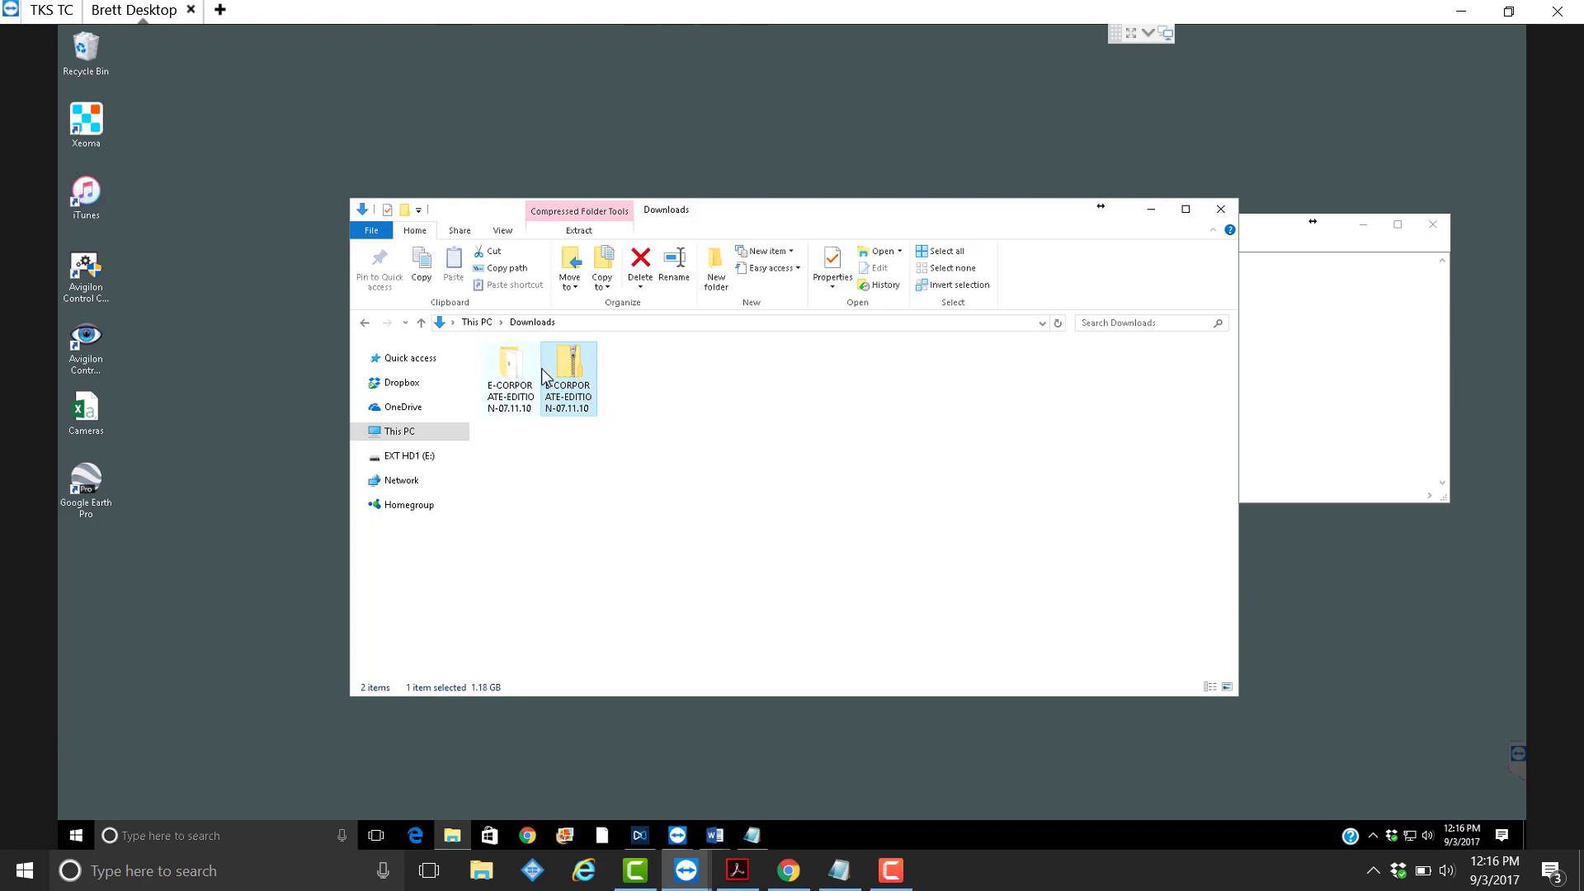
# - Run setup from the extracted E-CORPORATE-EDITION-07.11.10 folder as administrator, approving the UAC prompt
pyautogui.doubleClick(511, 376)
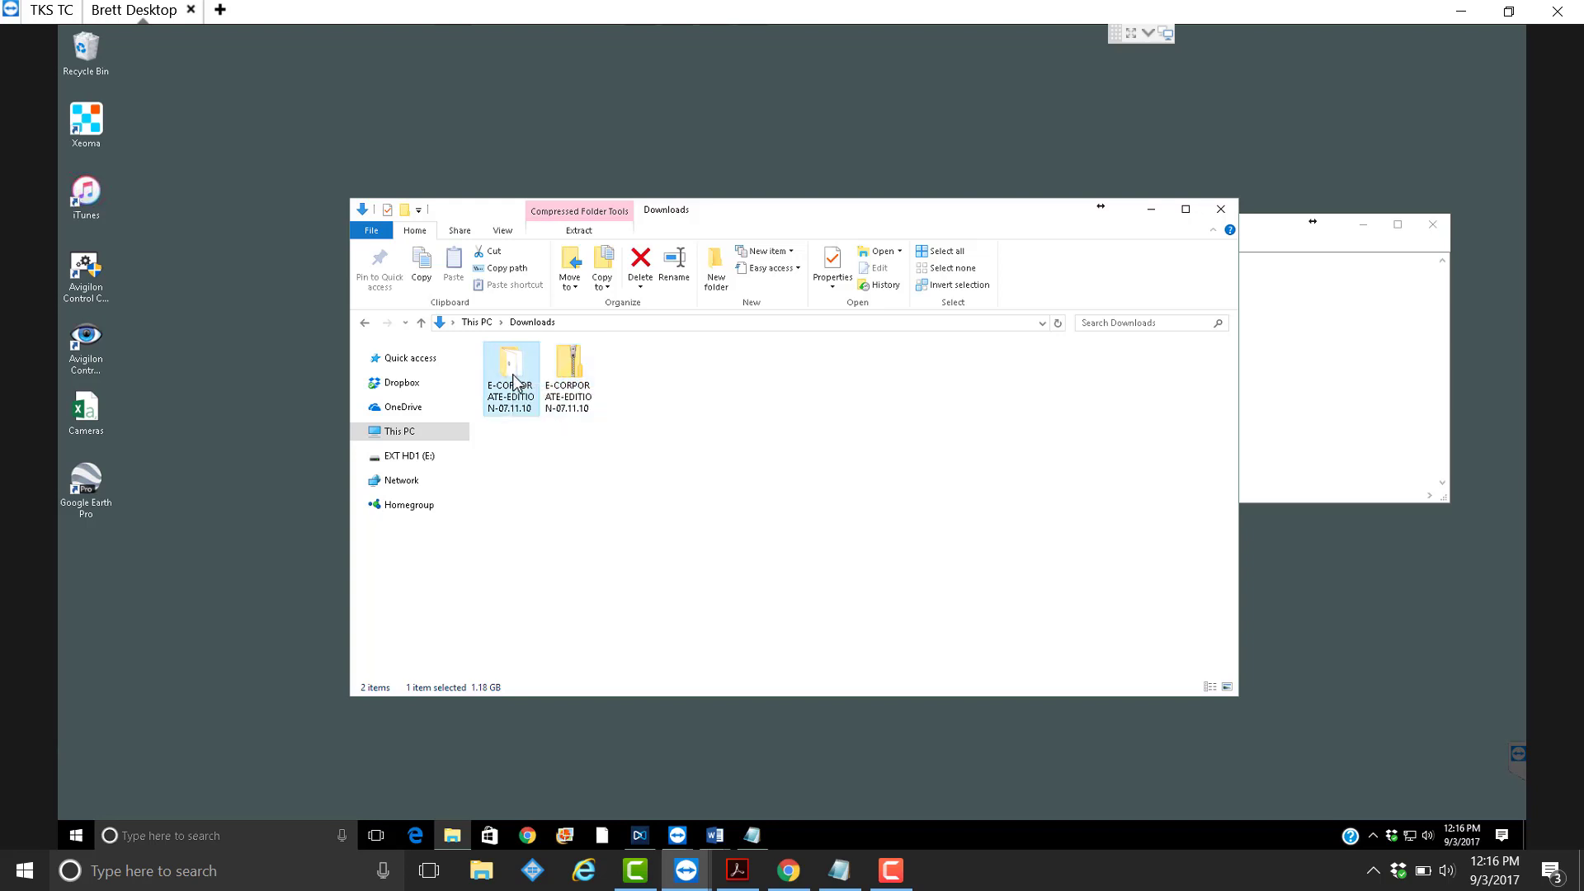
pyautogui.scroll(-5, 657, 437)
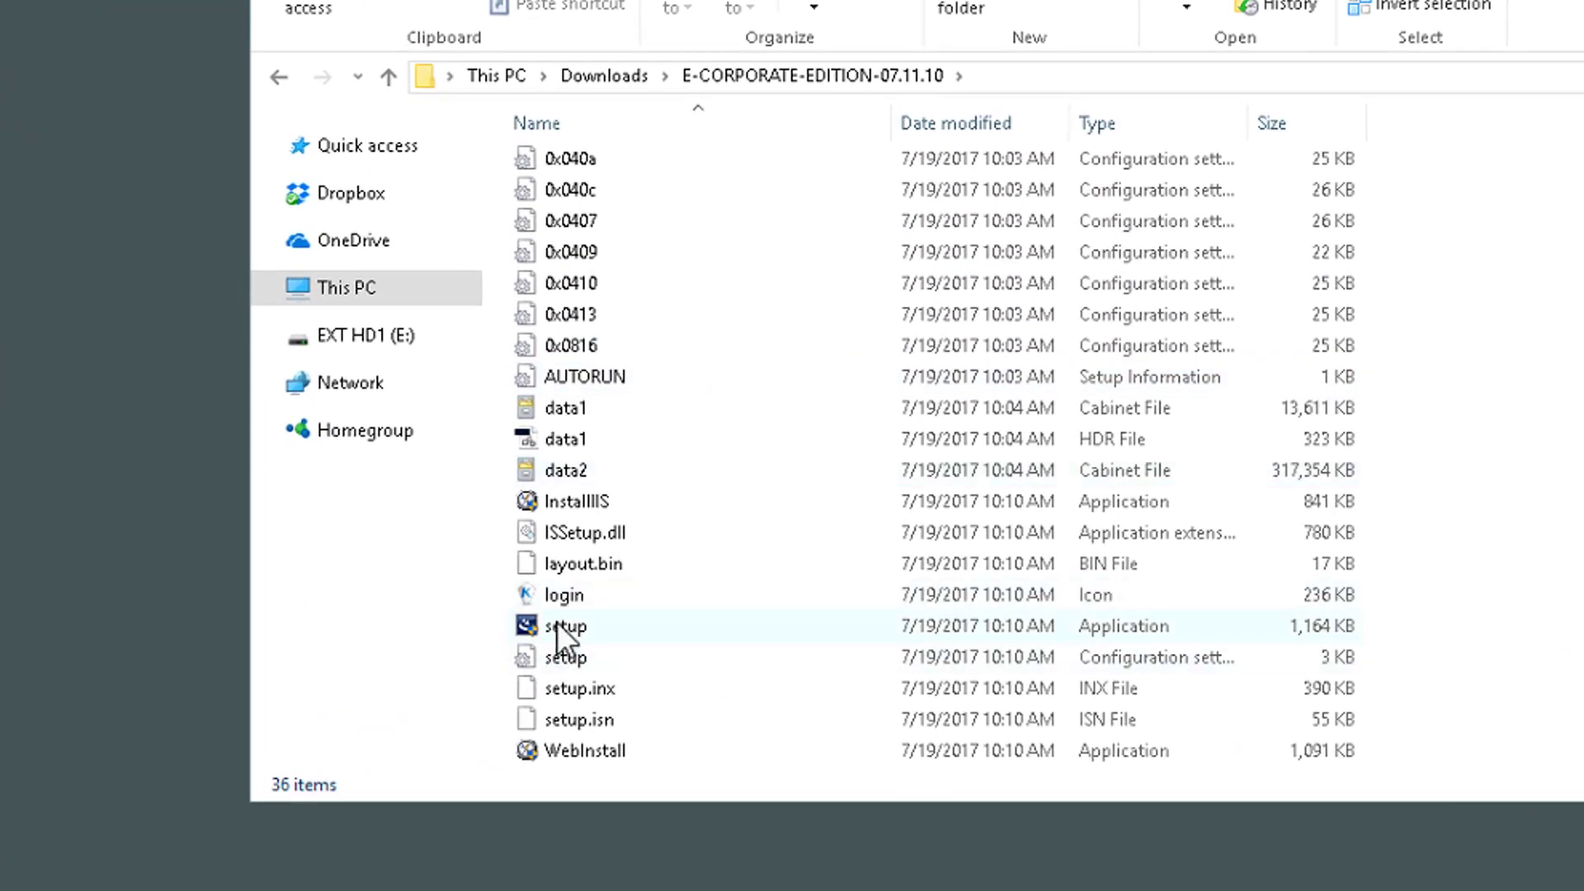
pyautogui.click(557, 625)
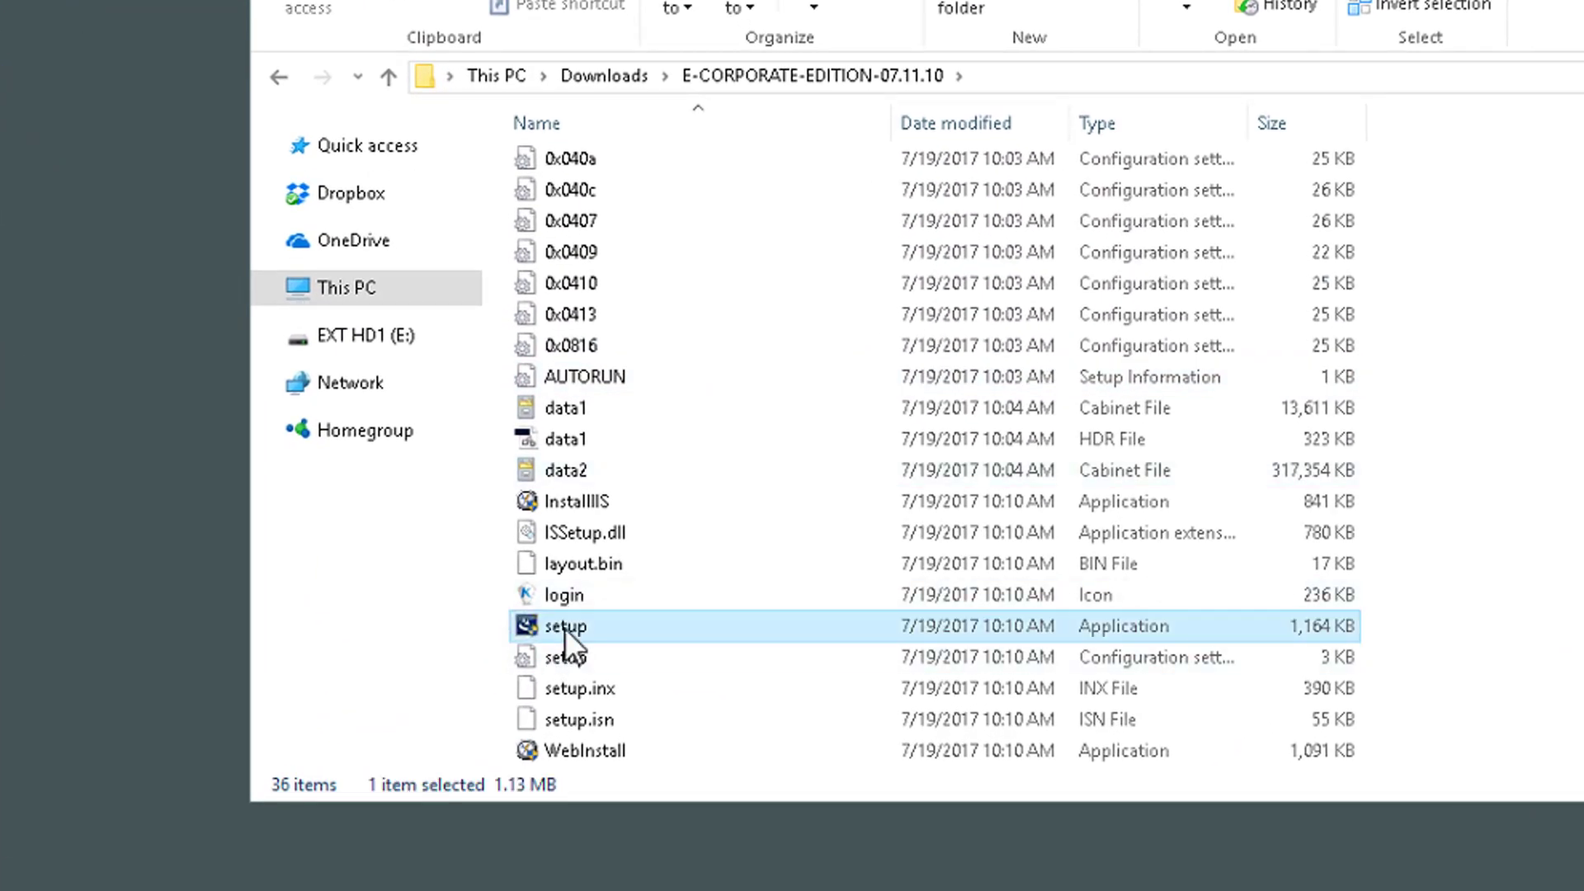
pyautogui.rightClick(564, 626)
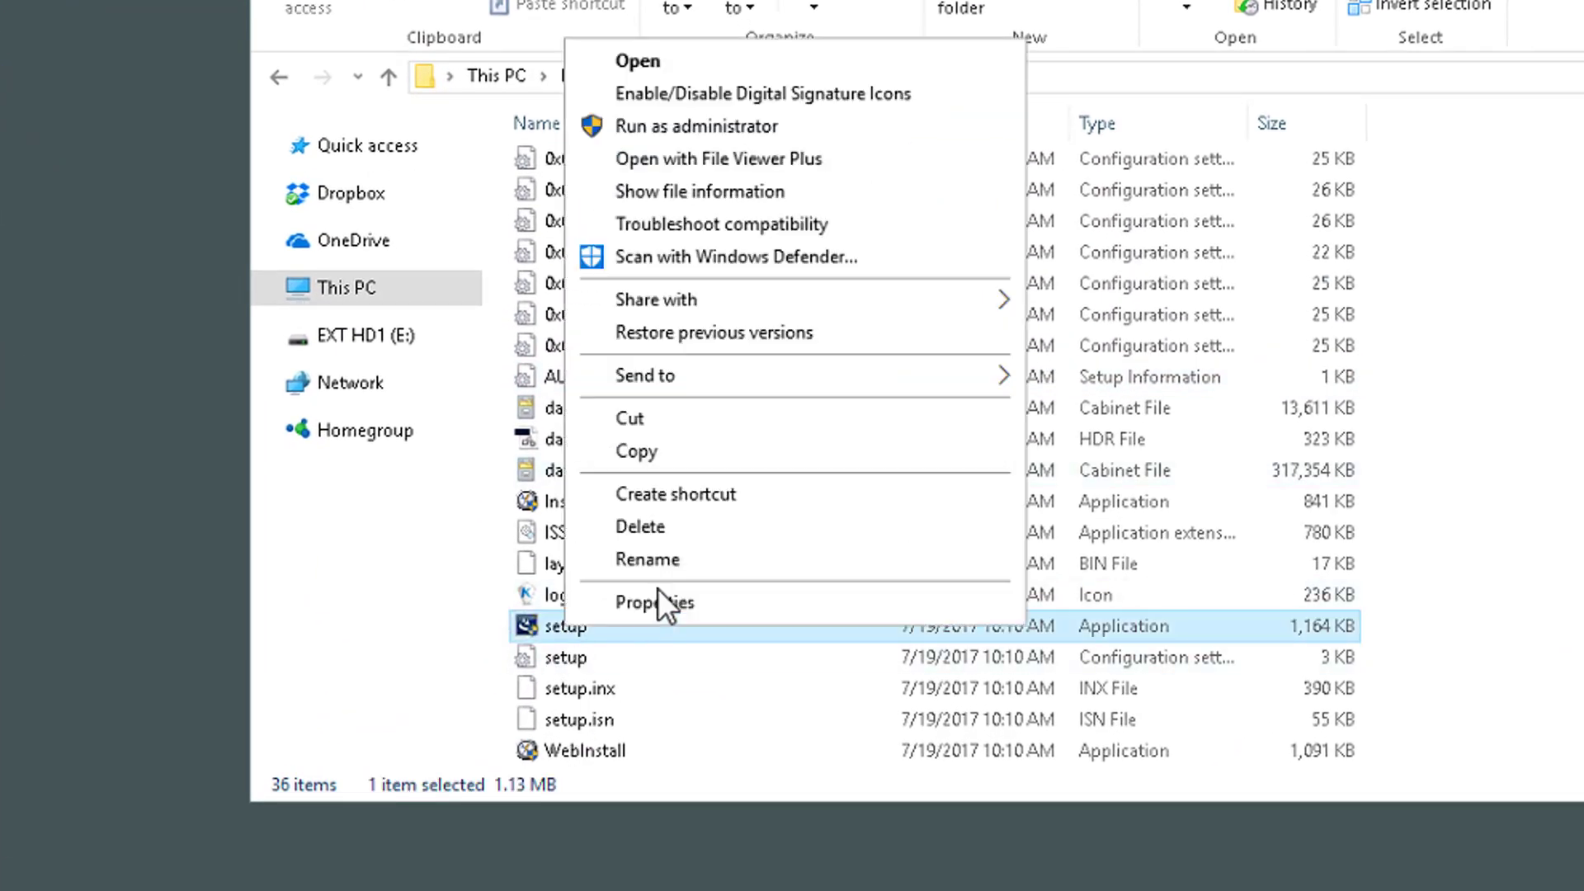
pyautogui.click(673, 127)
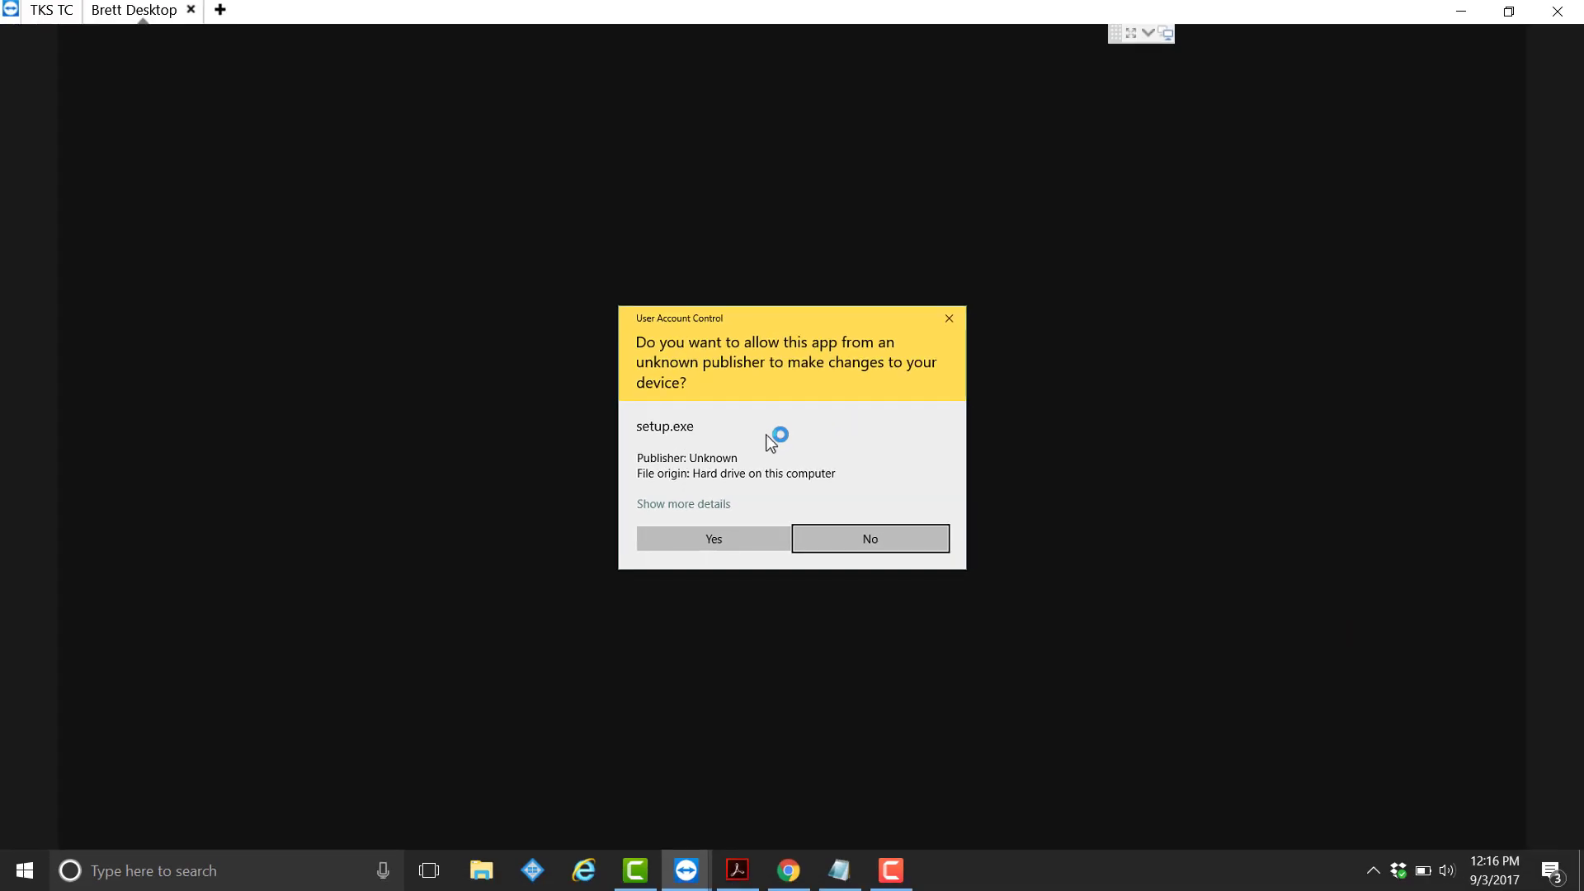
pyautogui.click(715, 547)
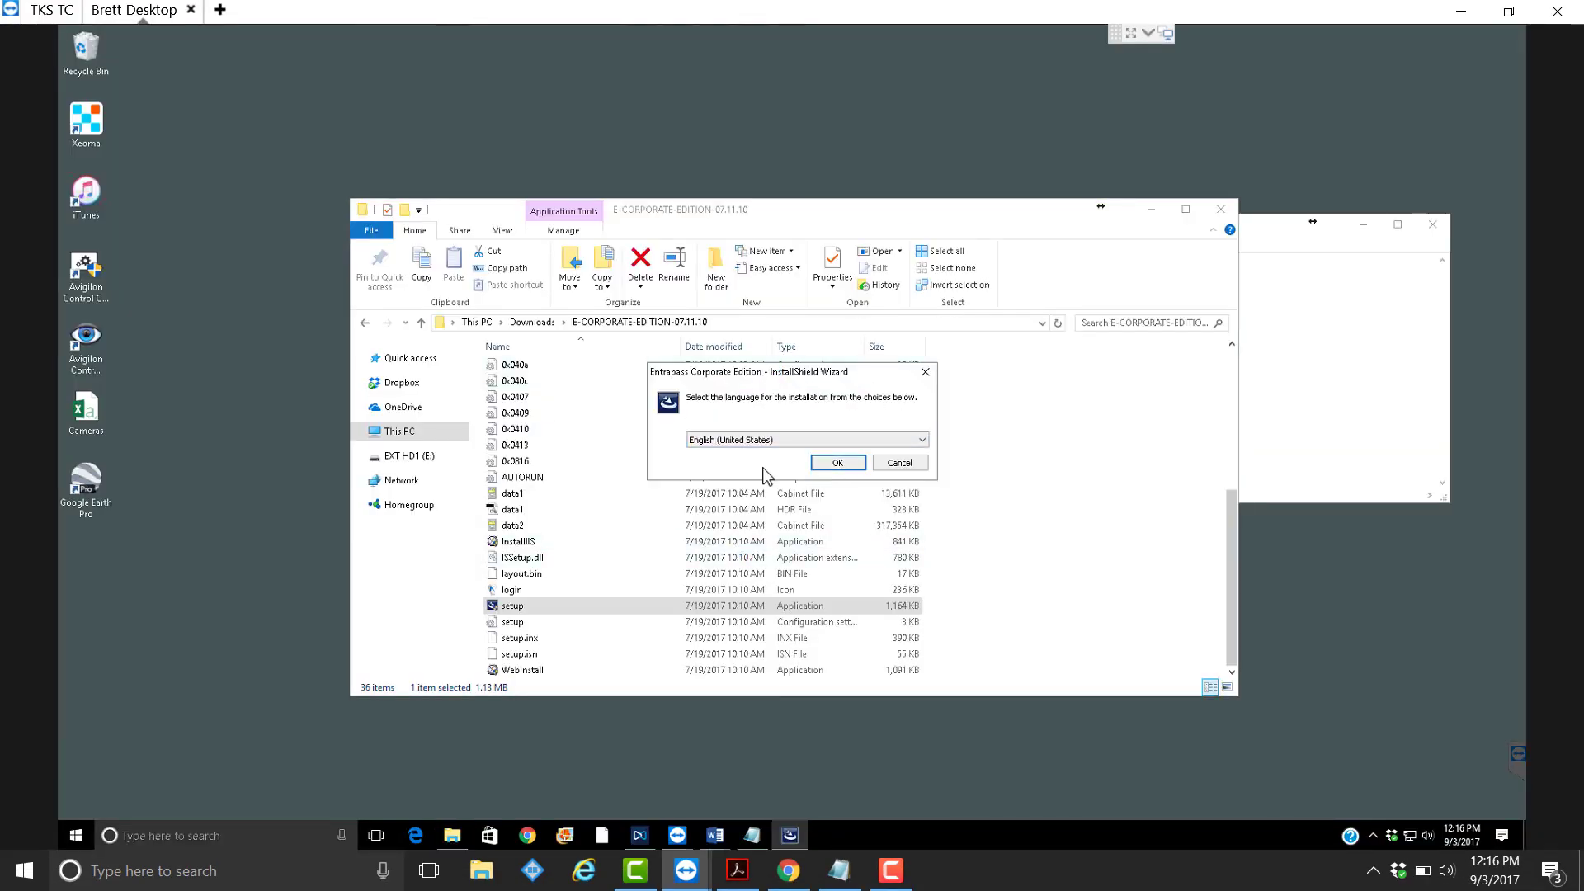
# - Confirm English (United States) as the install language, then return to the server session
pyautogui.click(829, 463)
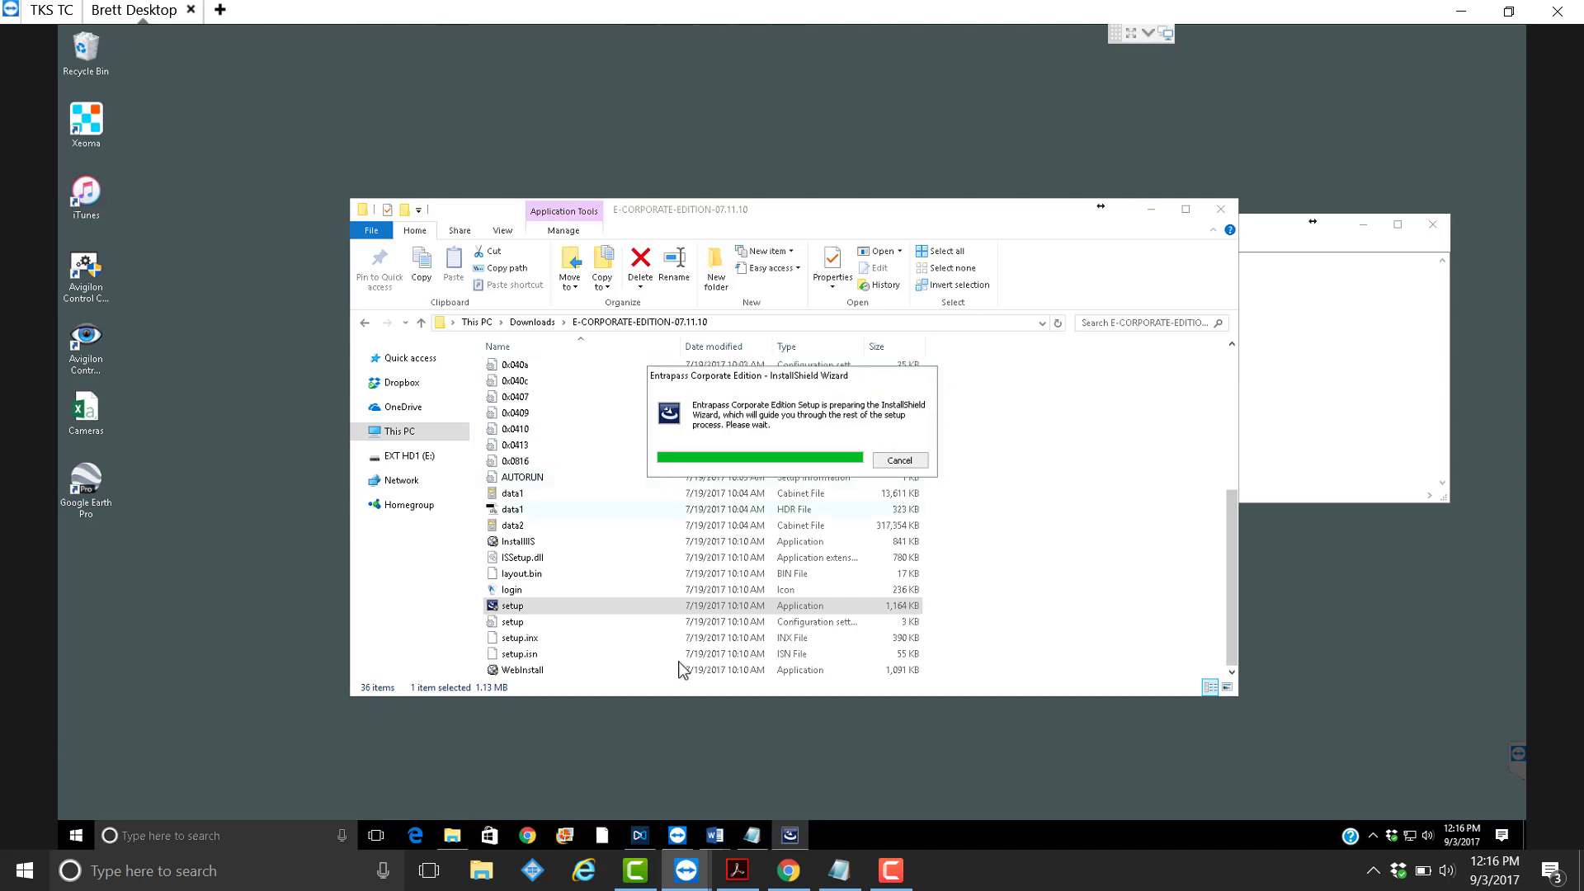
pyautogui.click(51, 10)
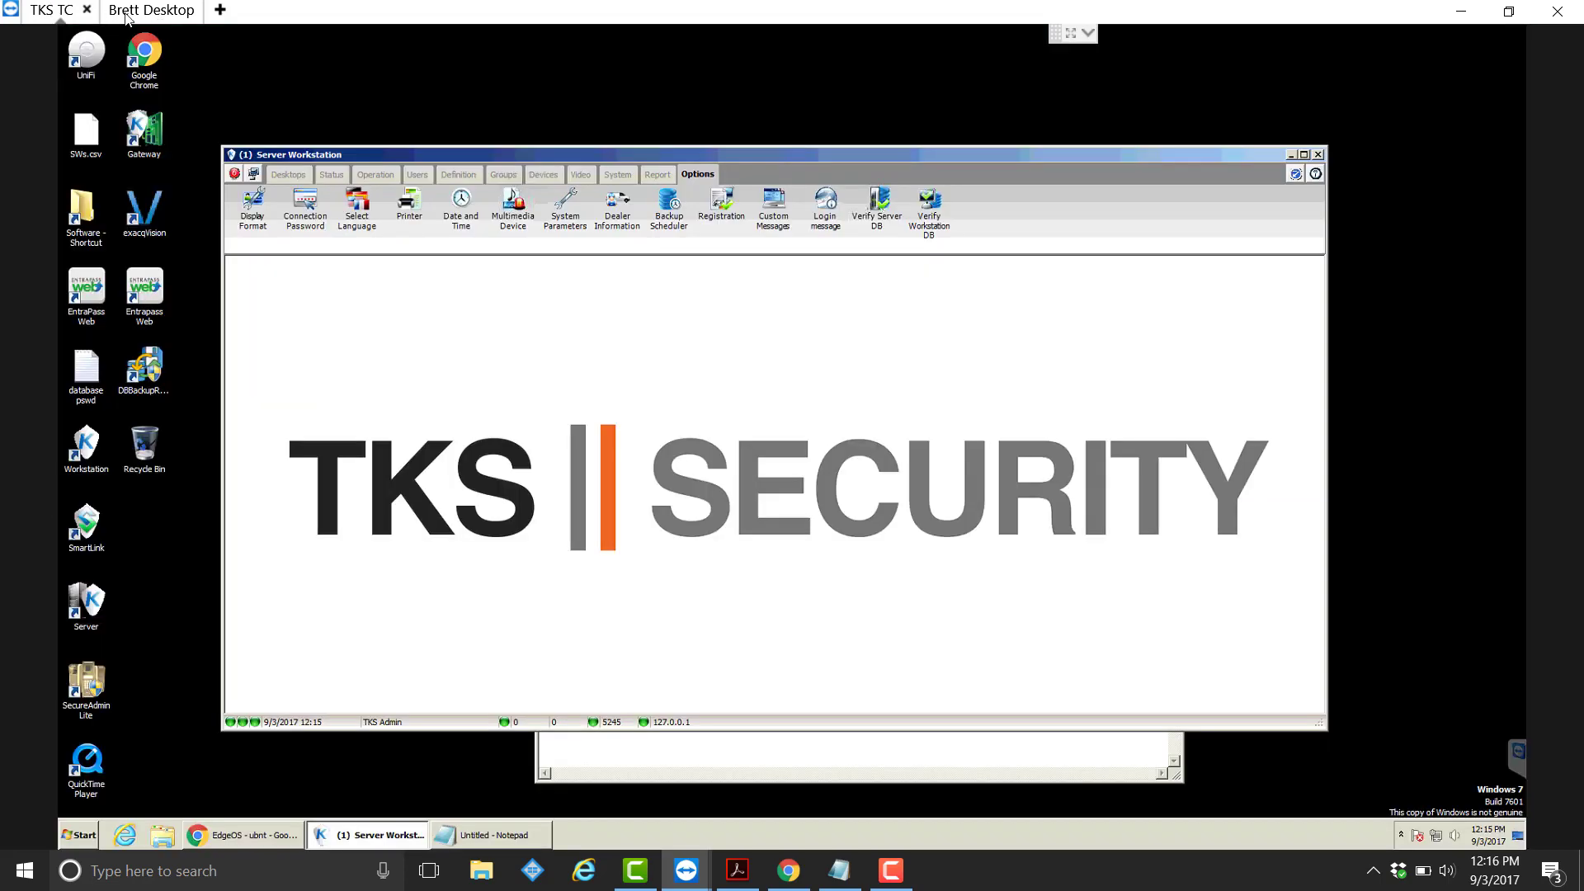
# - Copy the server LAN IP 10.2.1.5 and workstation serial lines from the server's Notepad
pyautogui.click(536, 836)
pyautogui.moveTo(750, 584); pyautogui.dragTo(540, 562)
pyautogui.rightClick(564, 565)
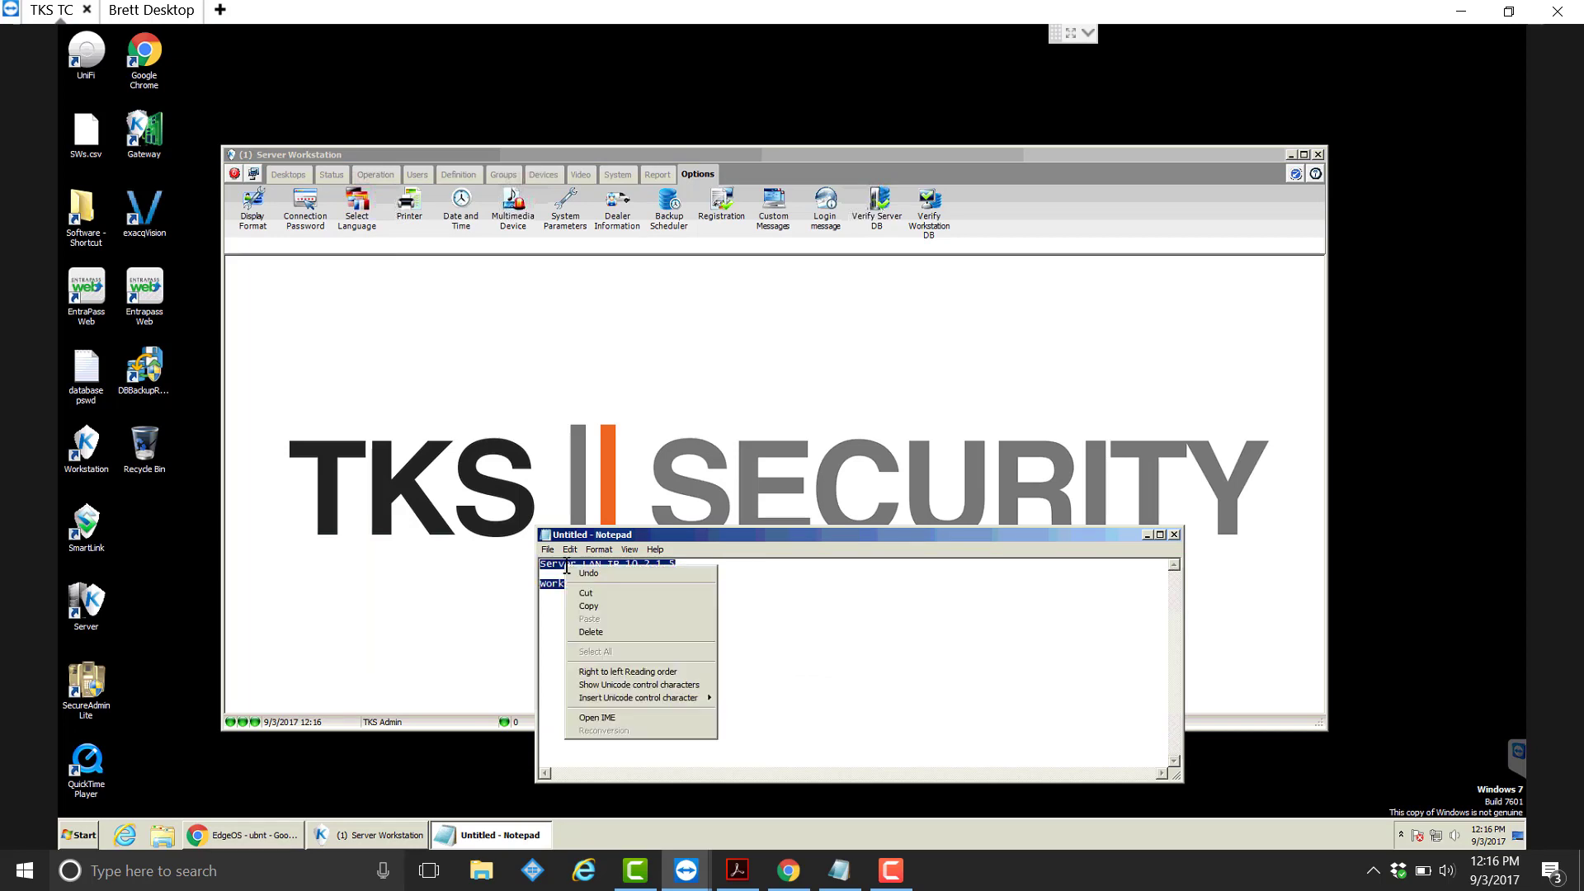
pyautogui.click(606, 607)
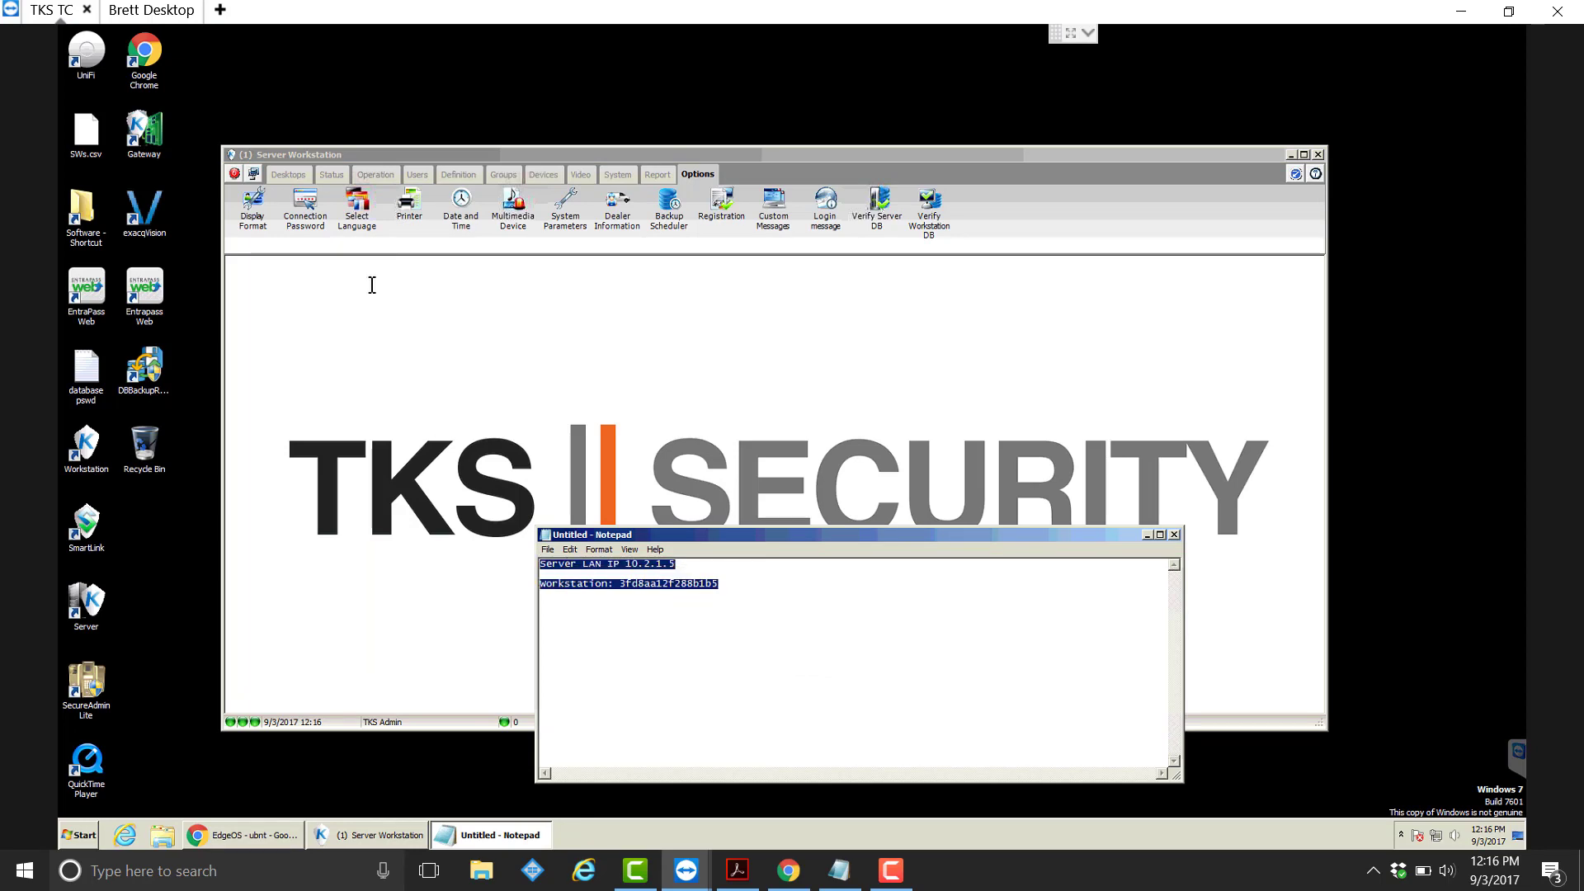
# - Paste the copied notes into the workstation's empty Notepad and bring the installer wizard back
pyautogui.click(128, 17)
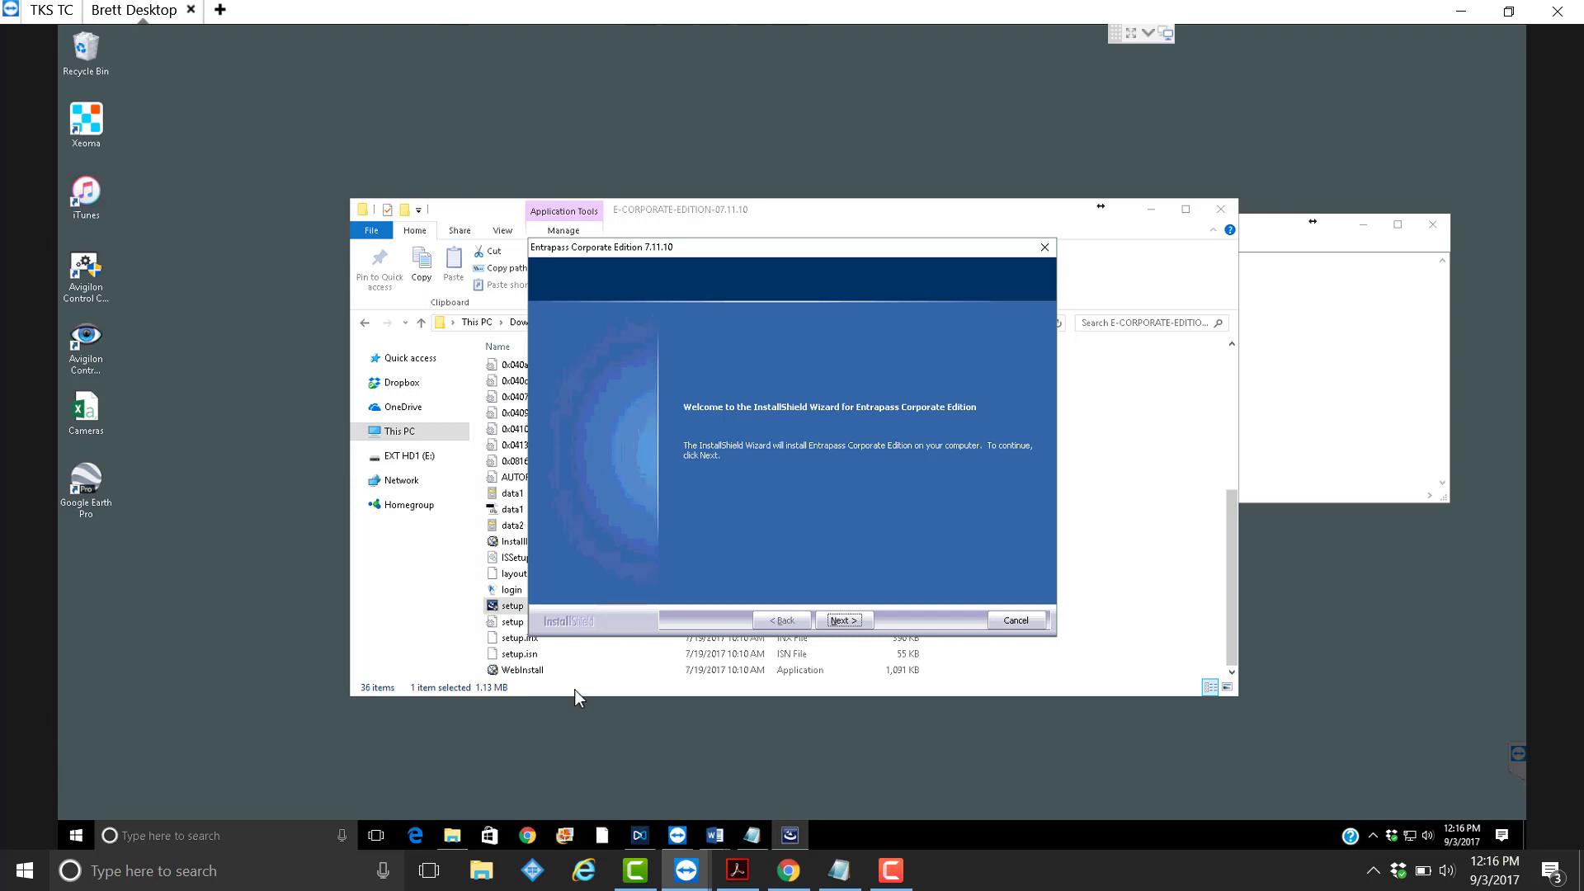
pyautogui.click(753, 837)
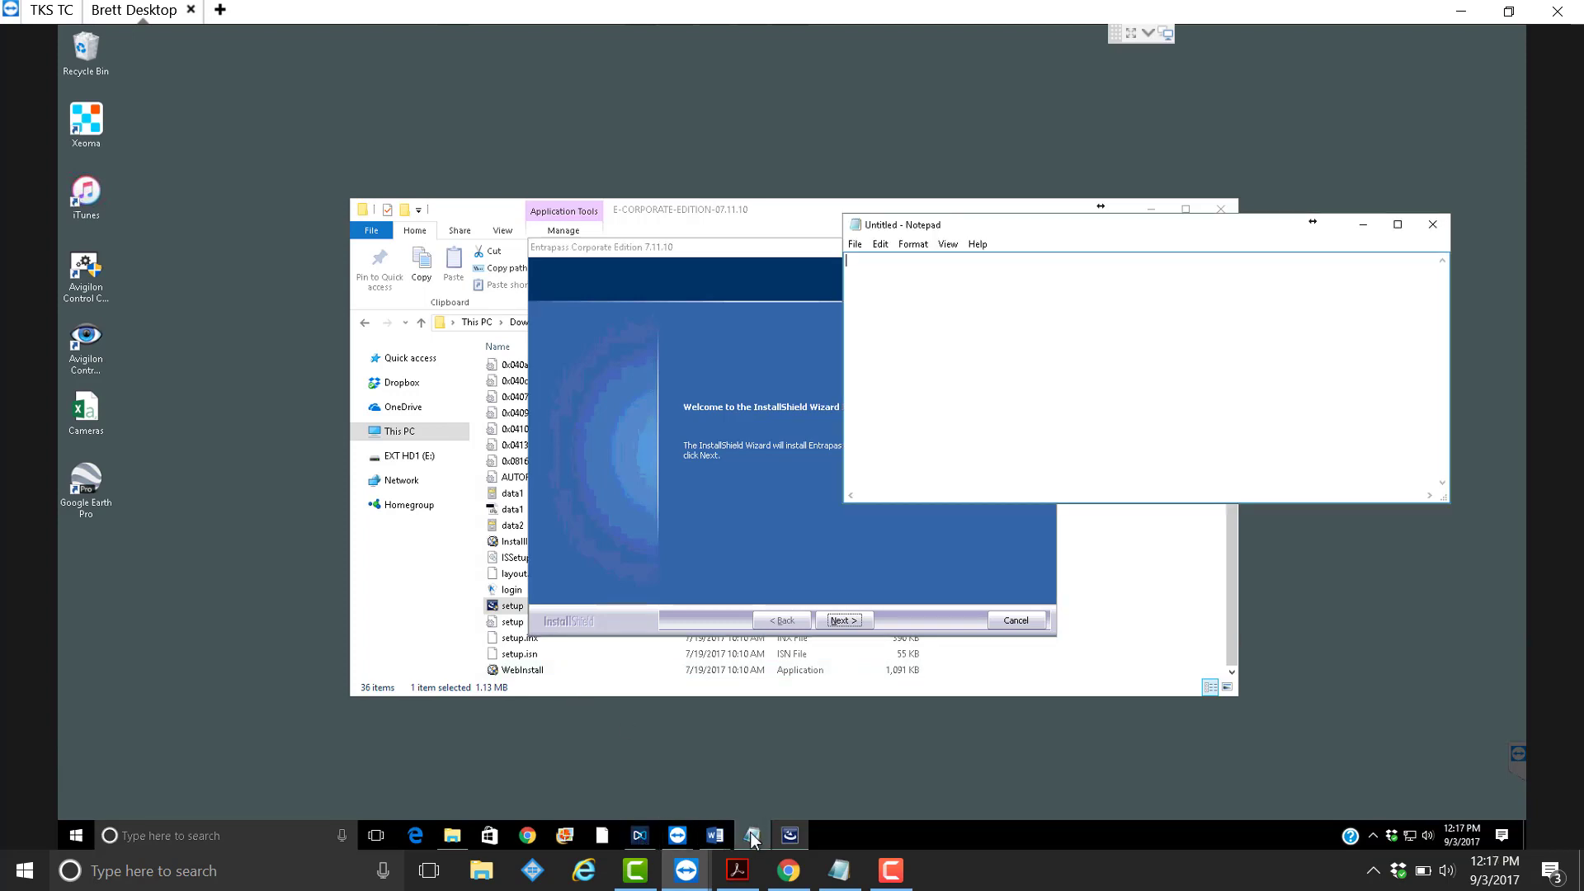
pyautogui.rightClick(891, 284)
pyautogui.click(917, 351)
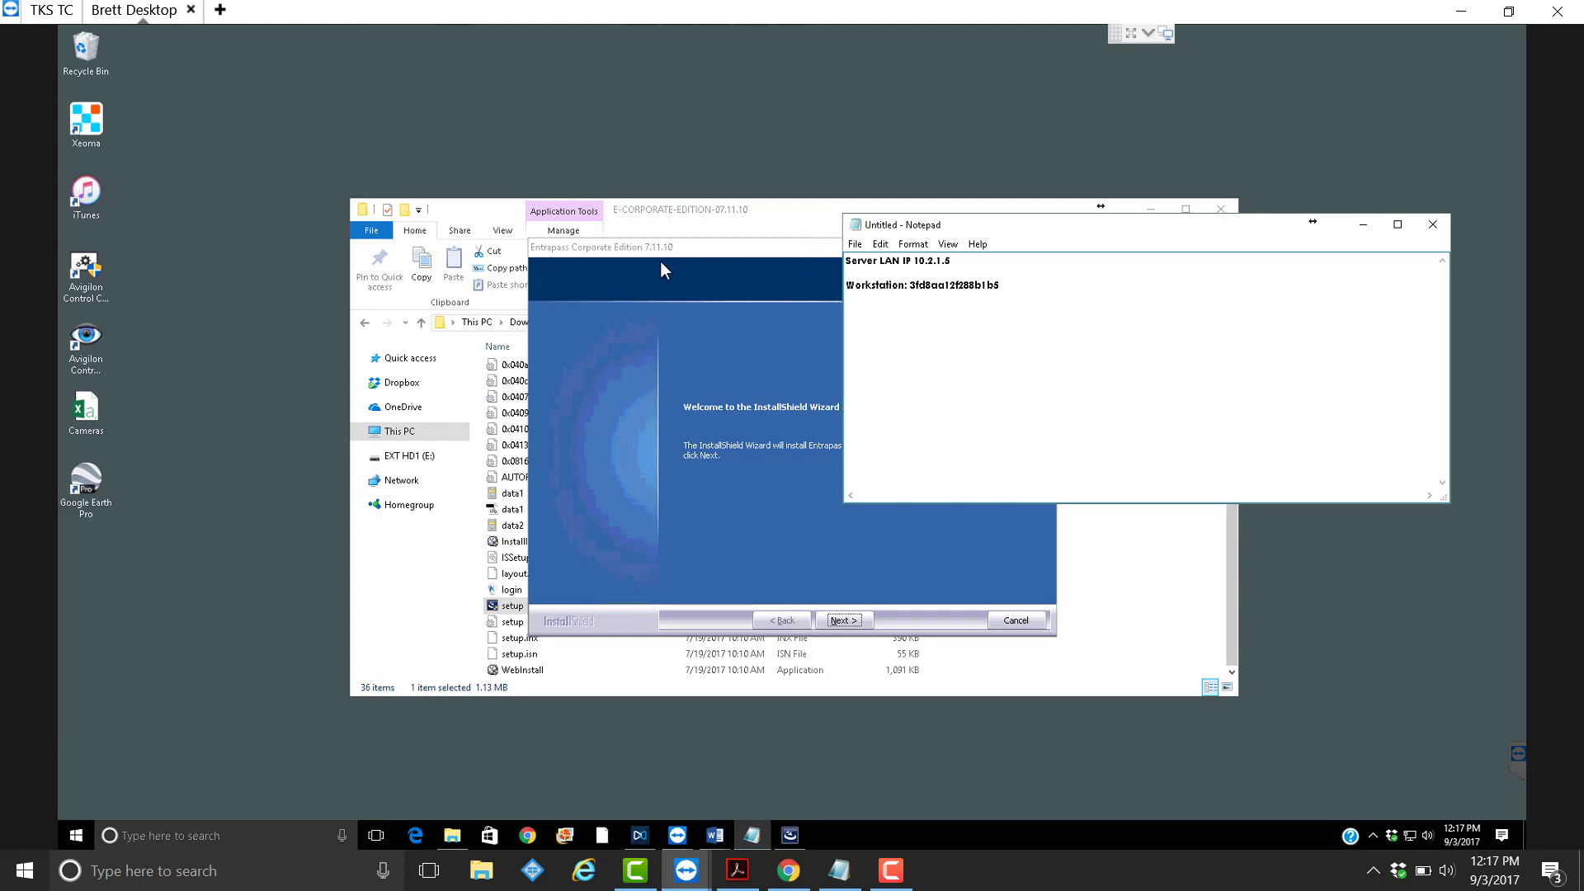
pyautogui.click(688, 286)
# - Pass the Welcome page and choose Install additional workstation, repositioning the wizard to see the notes
pyautogui.click(843, 620)
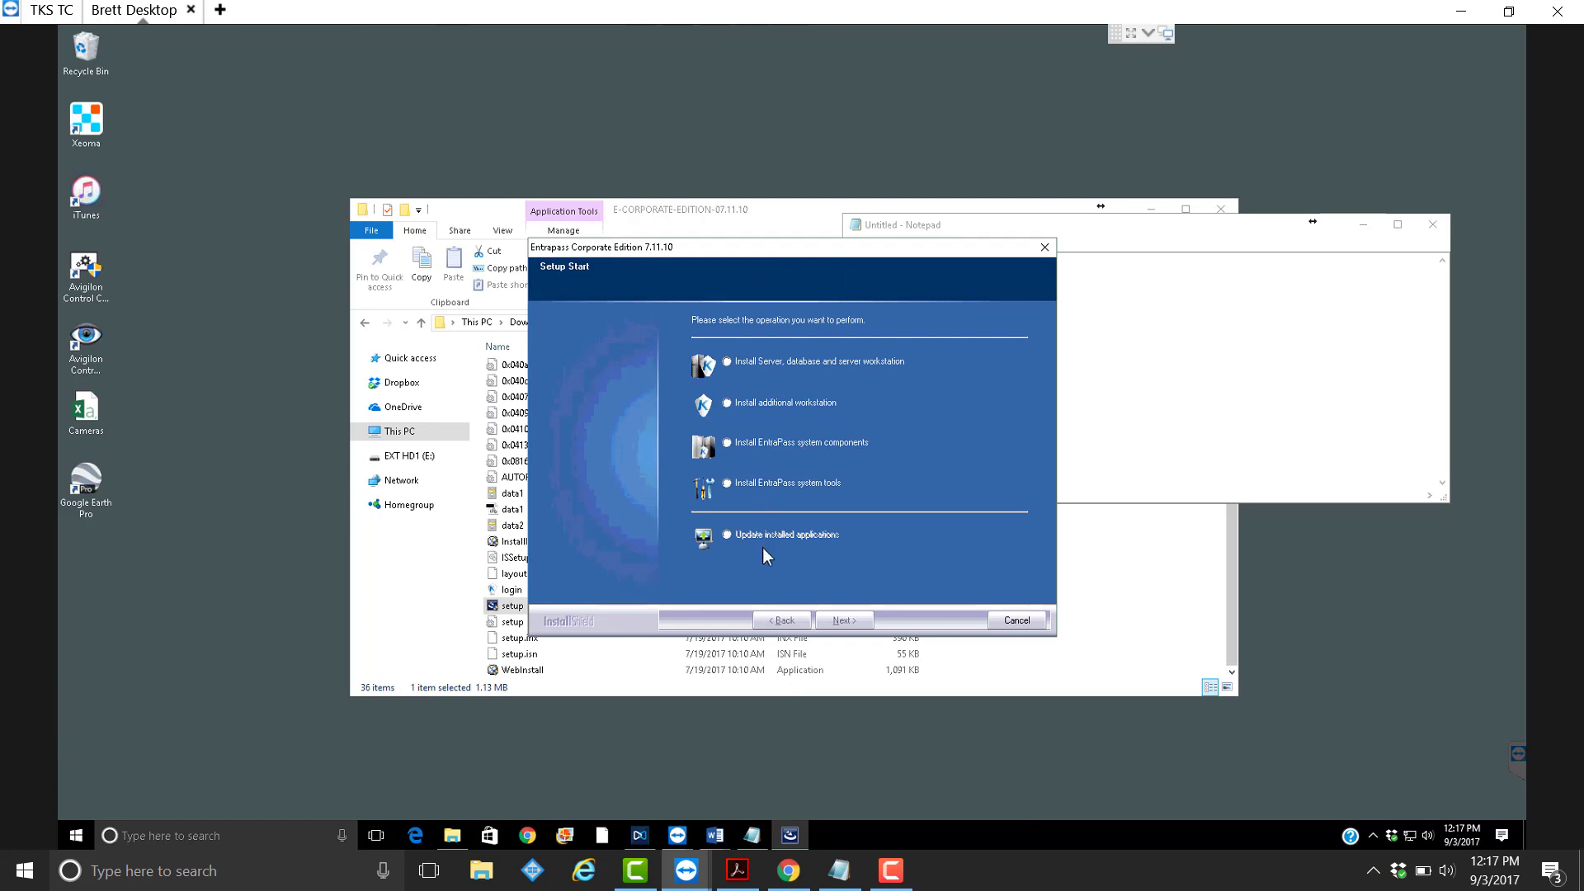
pyautogui.click(729, 404)
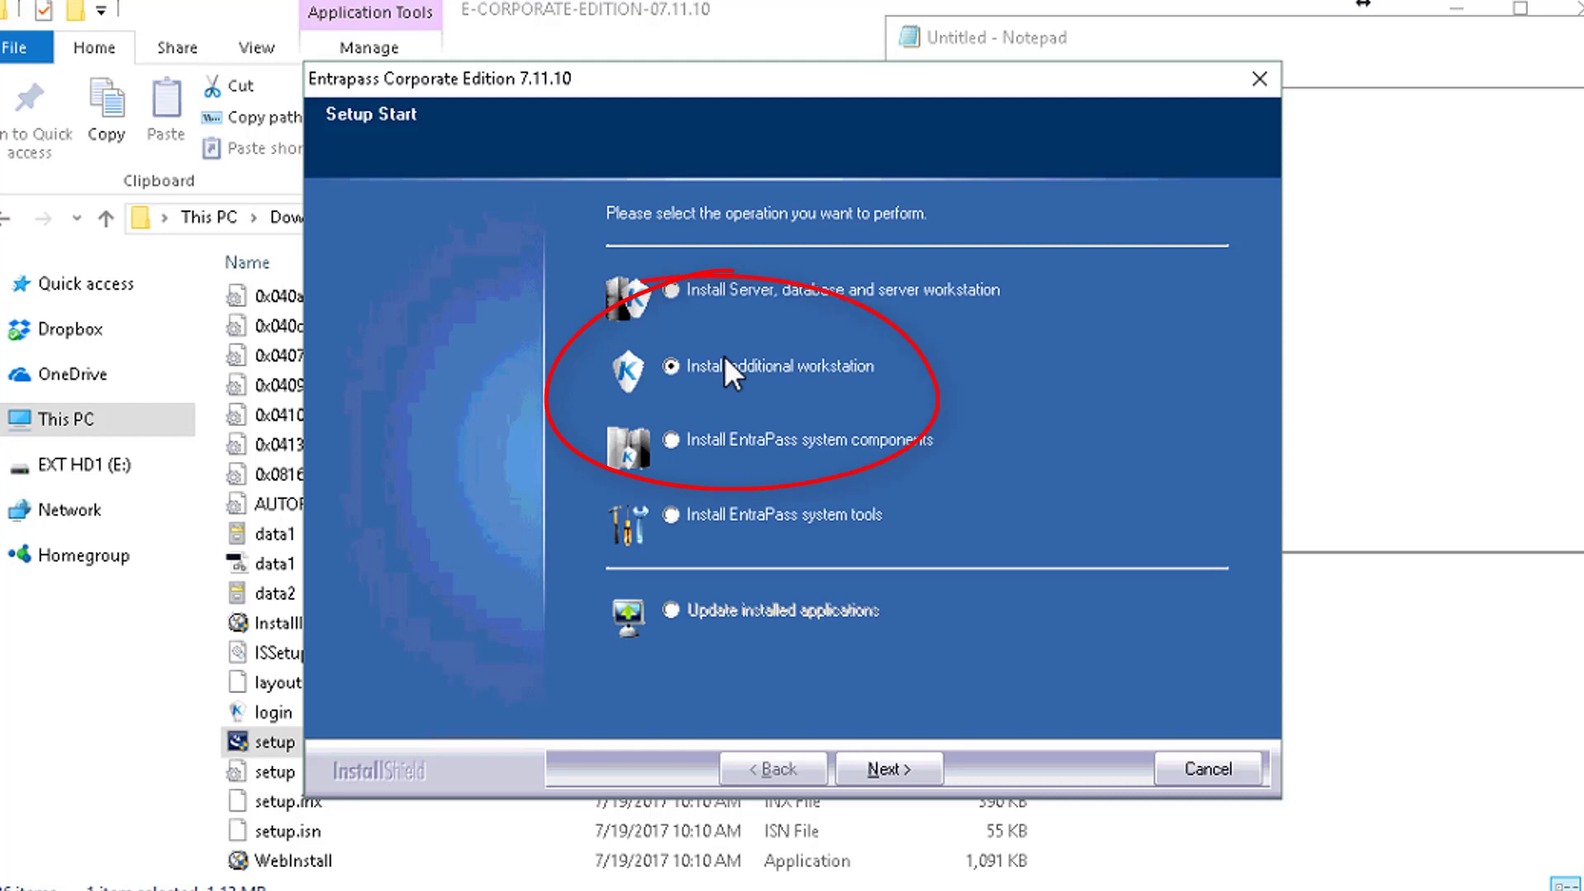
pyautogui.moveTo(754, 73); pyautogui.dragTo(1229, 52)
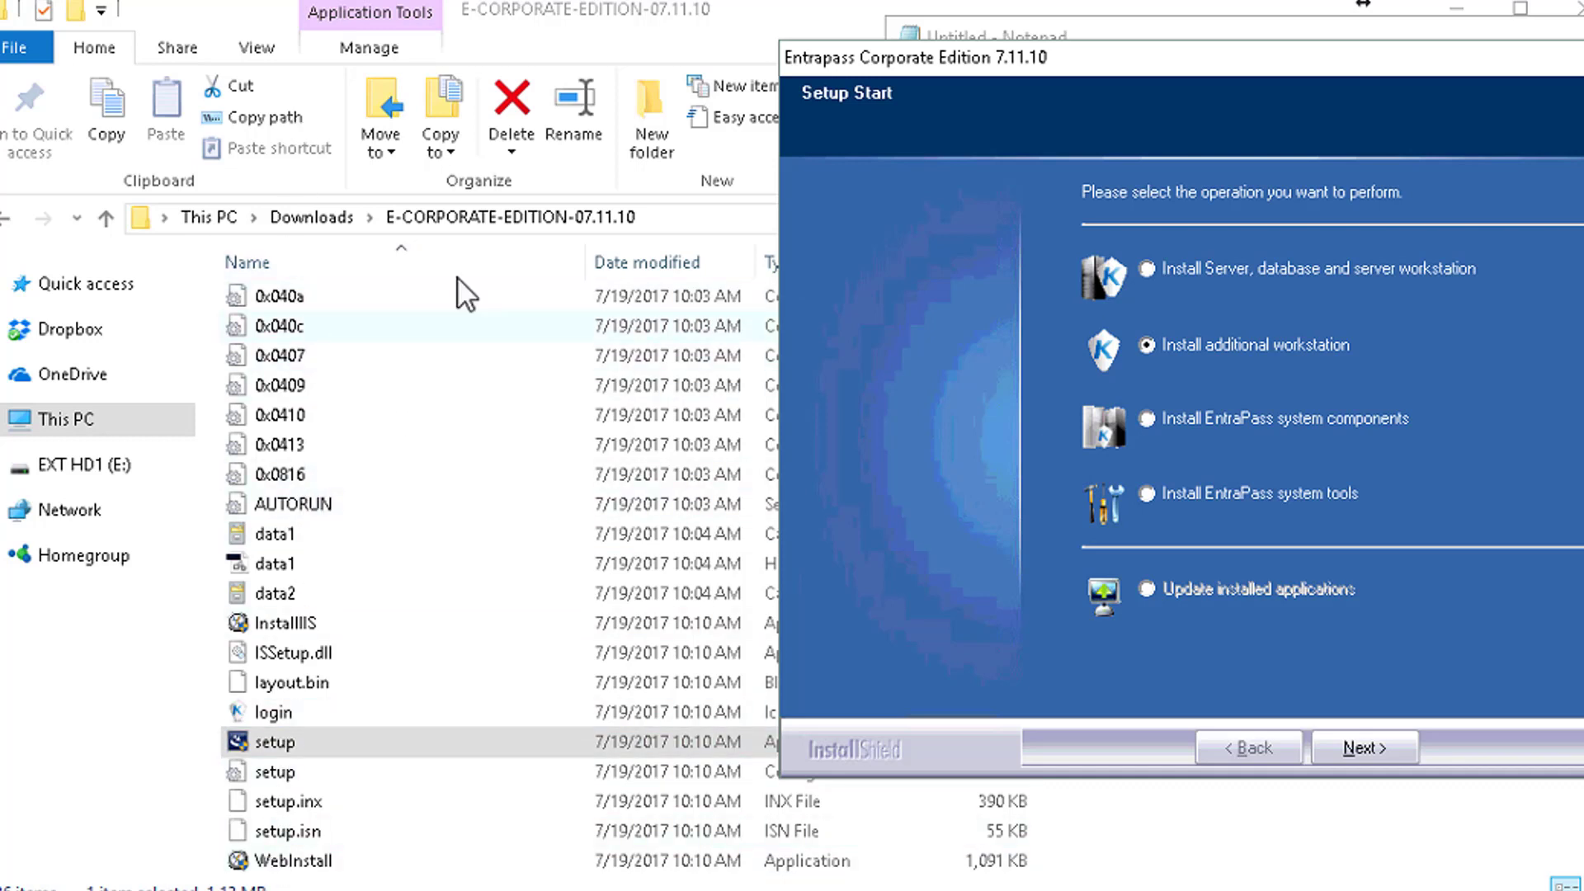
pyautogui.moveTo(1057, 61); pyautogui.dragTo(525, 17)
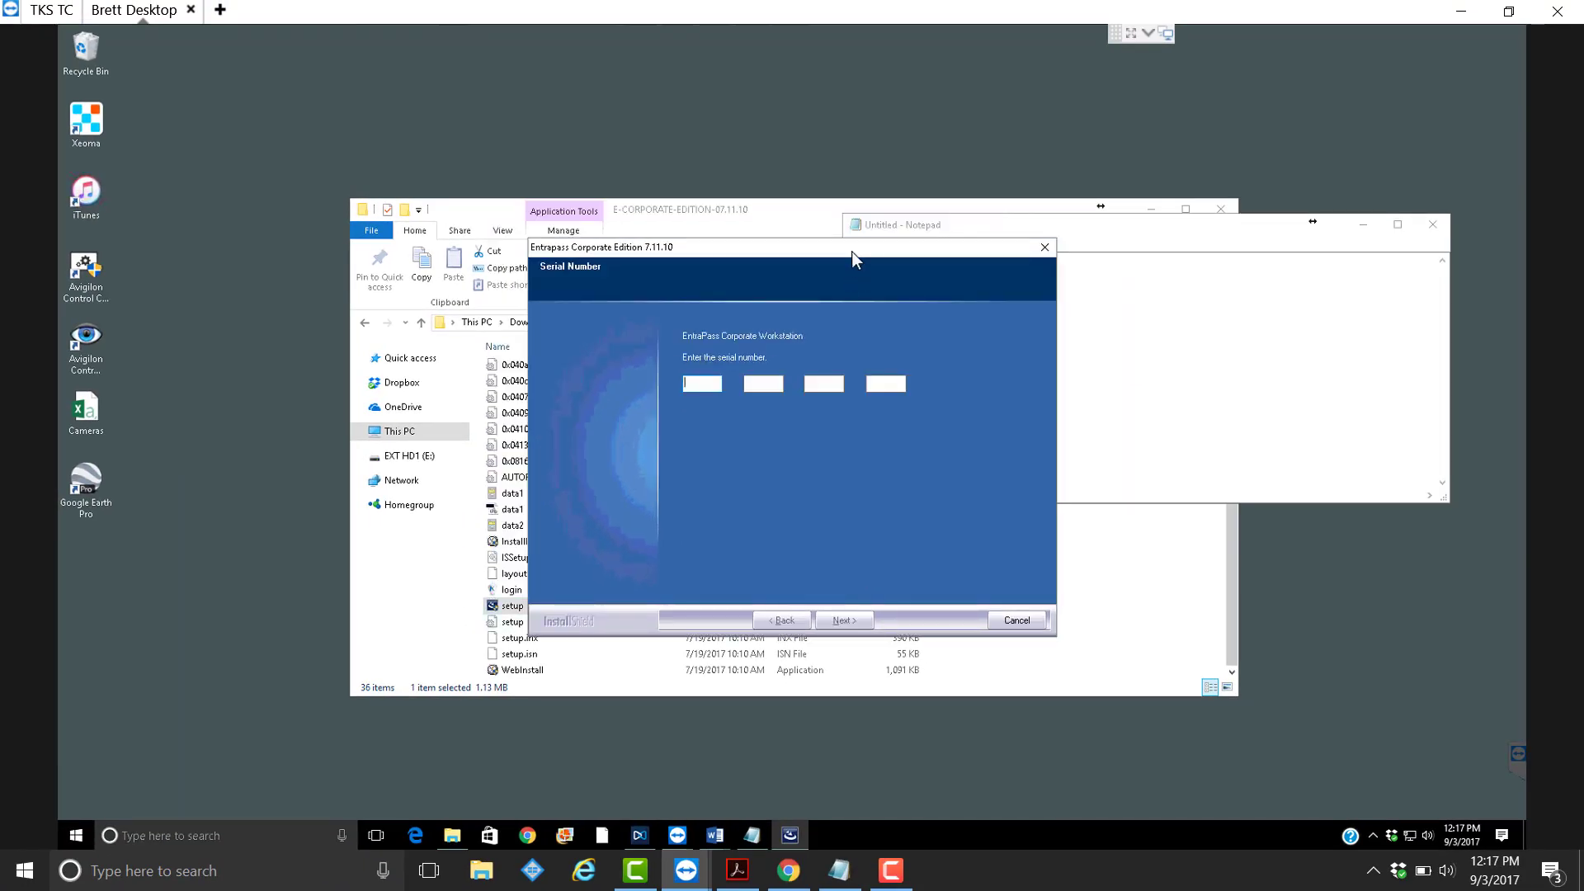
# - Split the noted serial into groups and enter the workstation serial number into the serial fields
pyautogui.moveTo(852, 252); pyautogui.dragTo(637, 216)
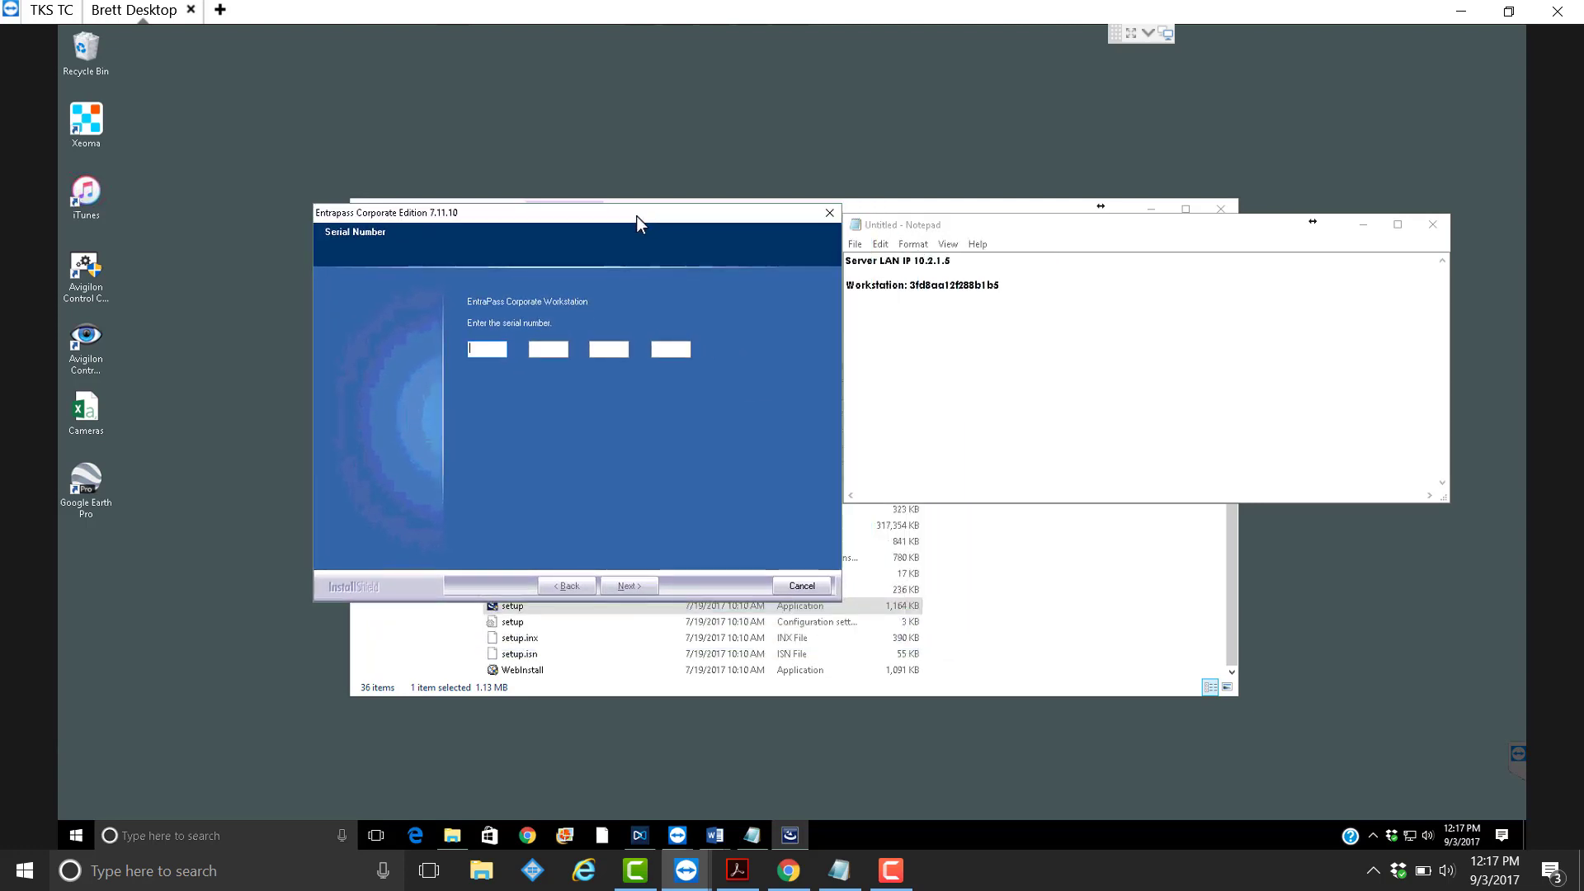
pyautogui.click(933, 296)
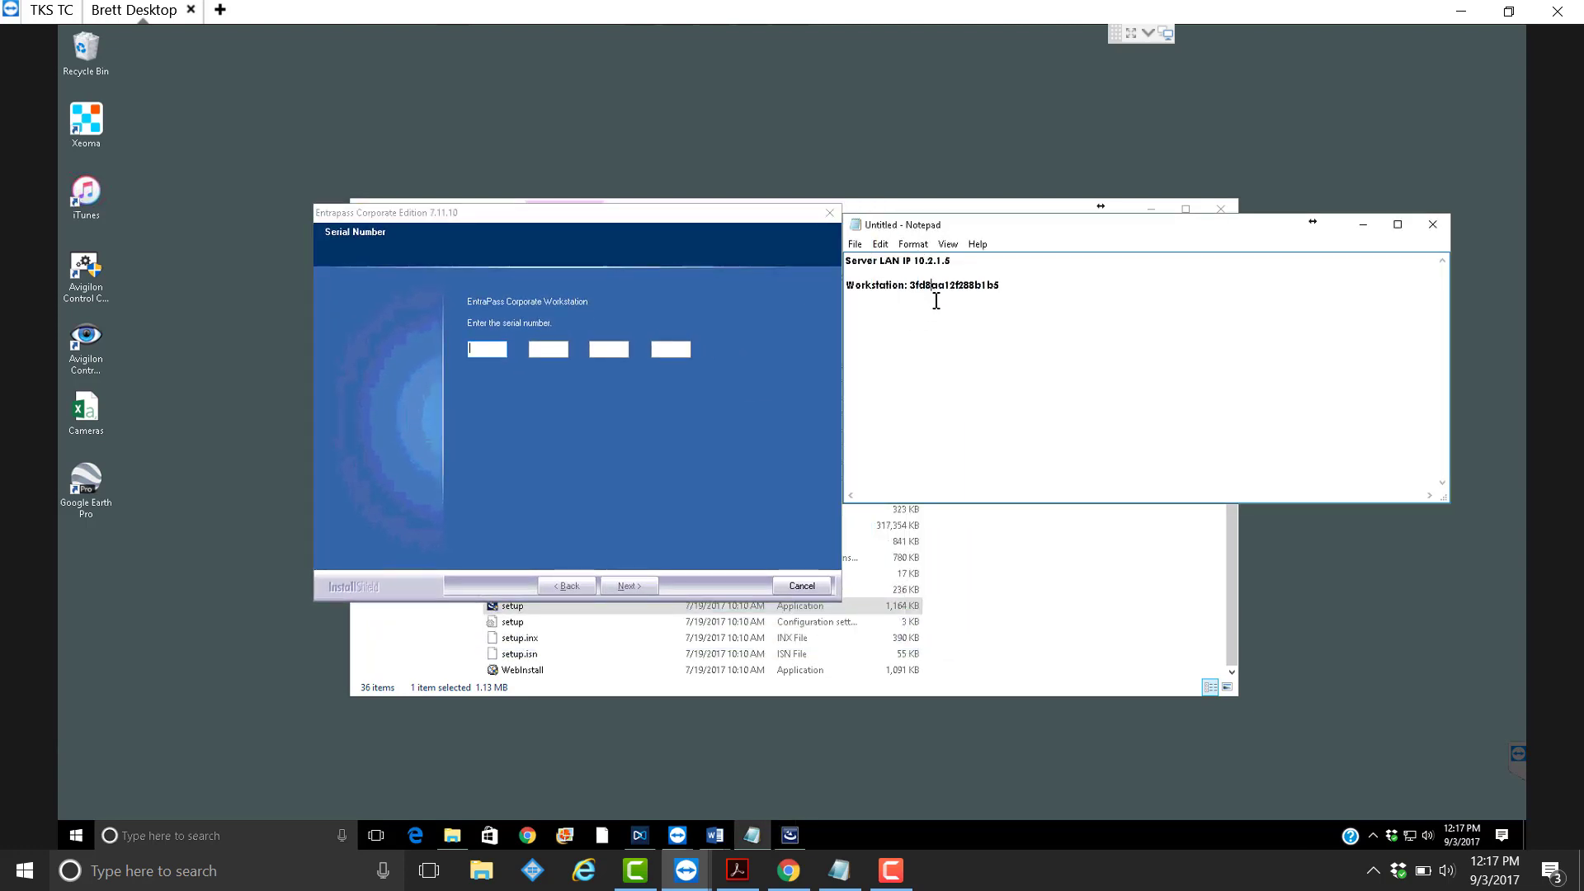
pyautogui.click(959, 289)
pyautogui.click(987, 287)
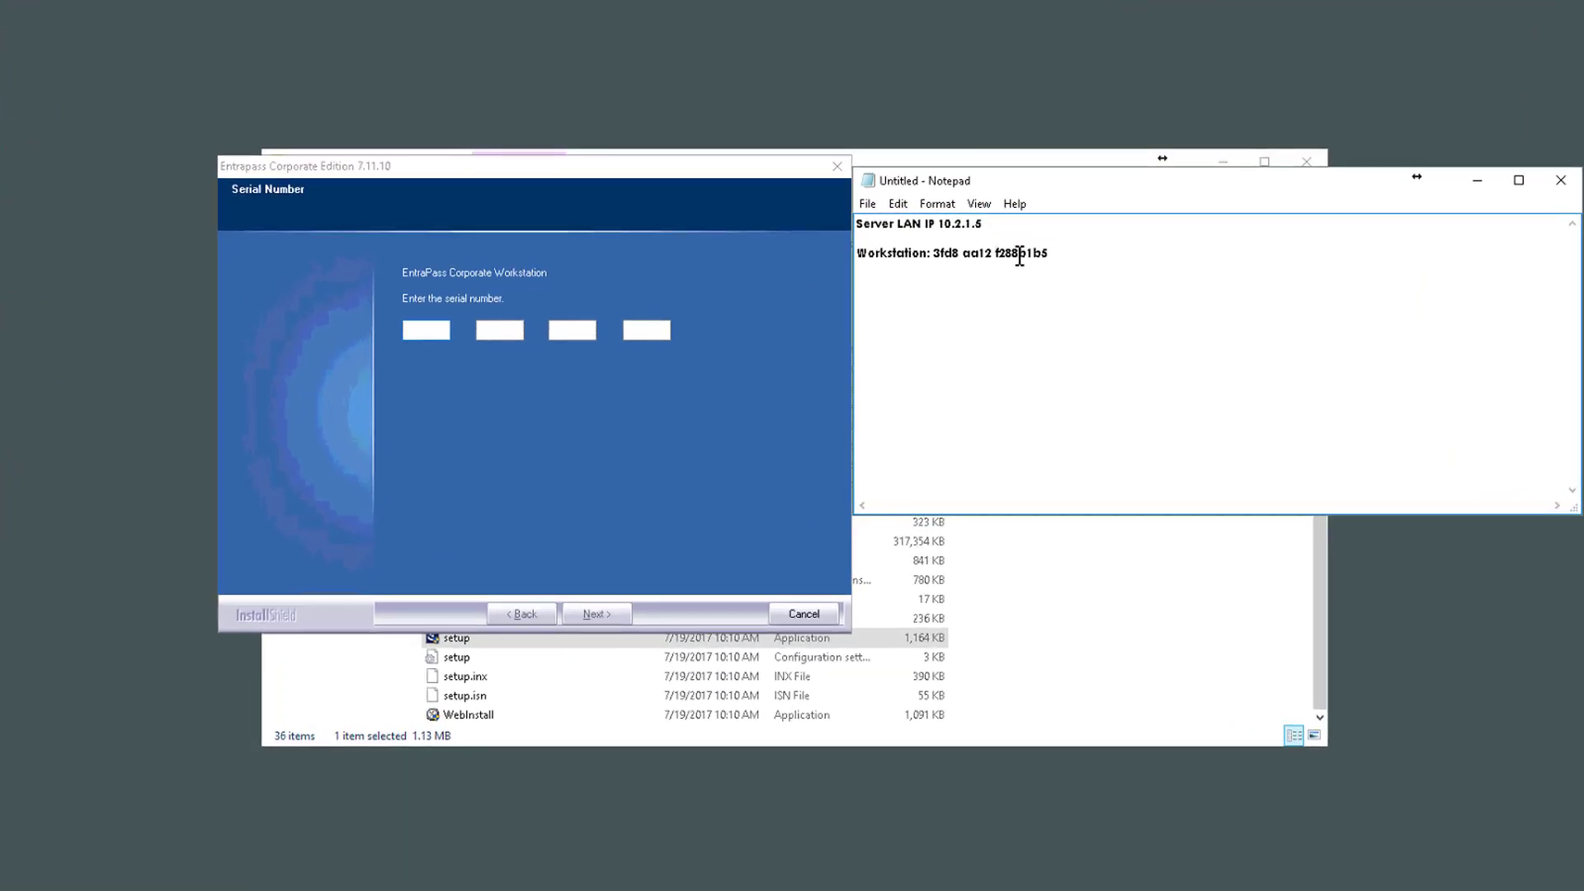
pyautogui.click(430, 326)
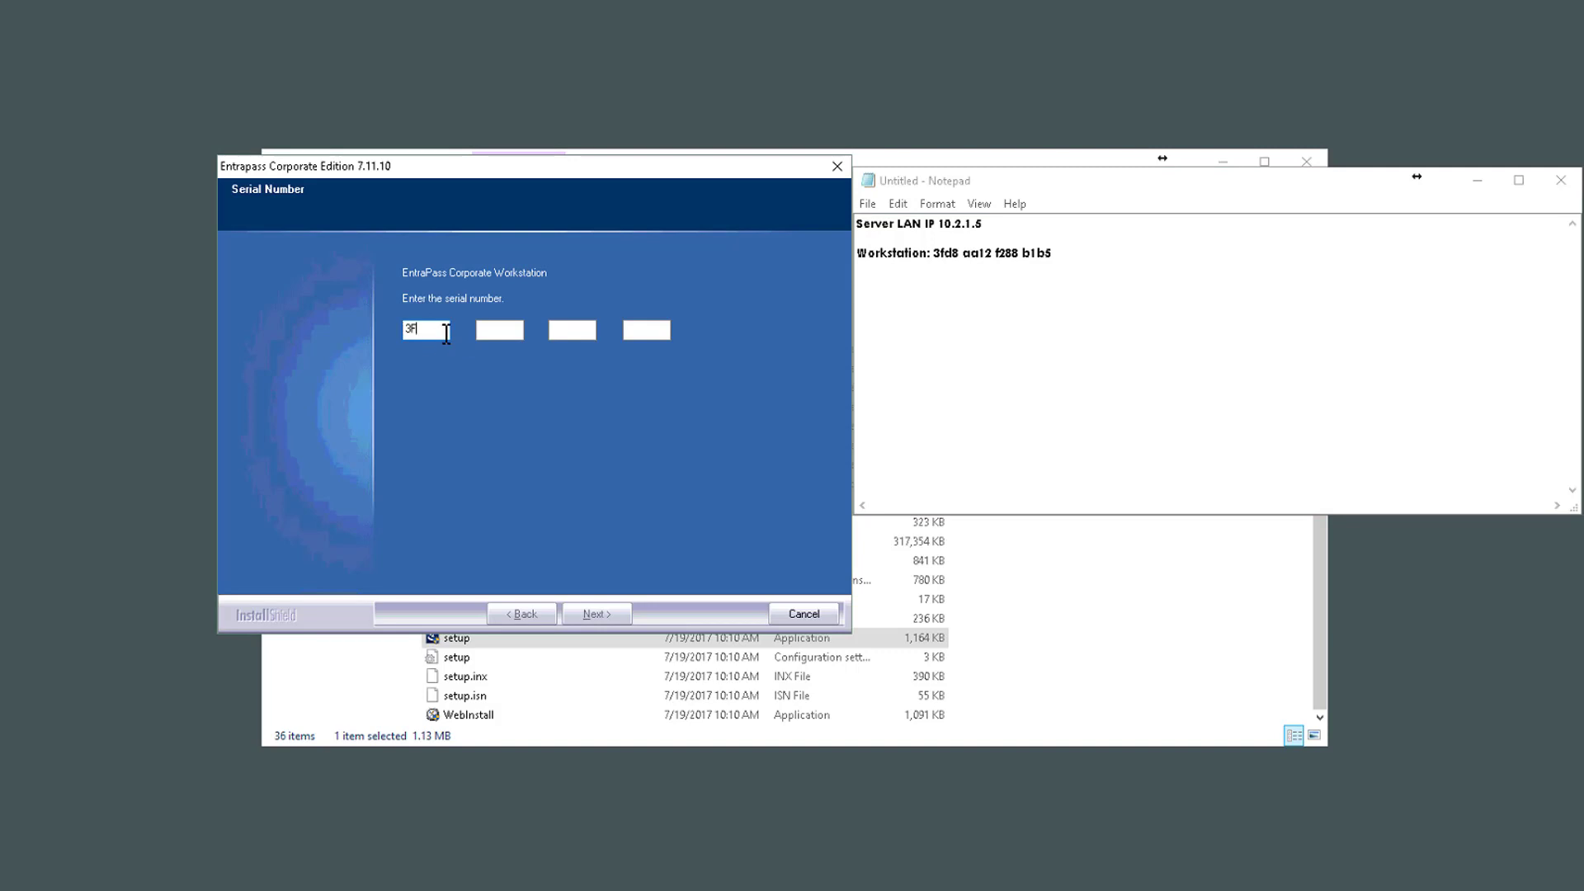
# - Finish the serial entry and accept the license agreement
pyautogui.click(665, 329)
pyautogui.click(595, 615)
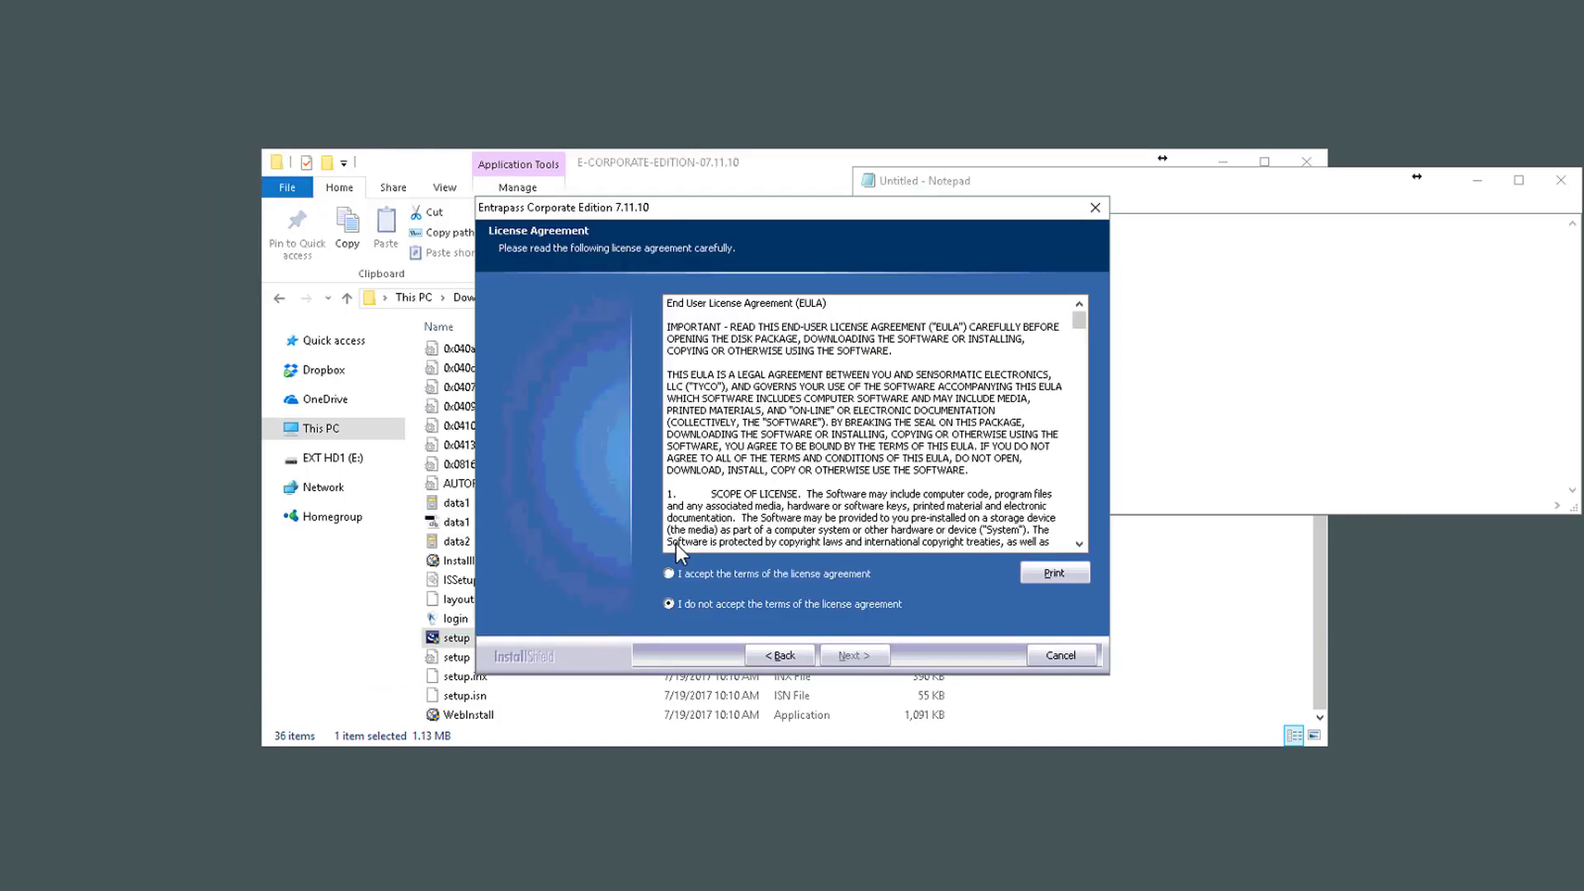
pyautogui.click(668, 575)
pyautogui.click(855, 656)
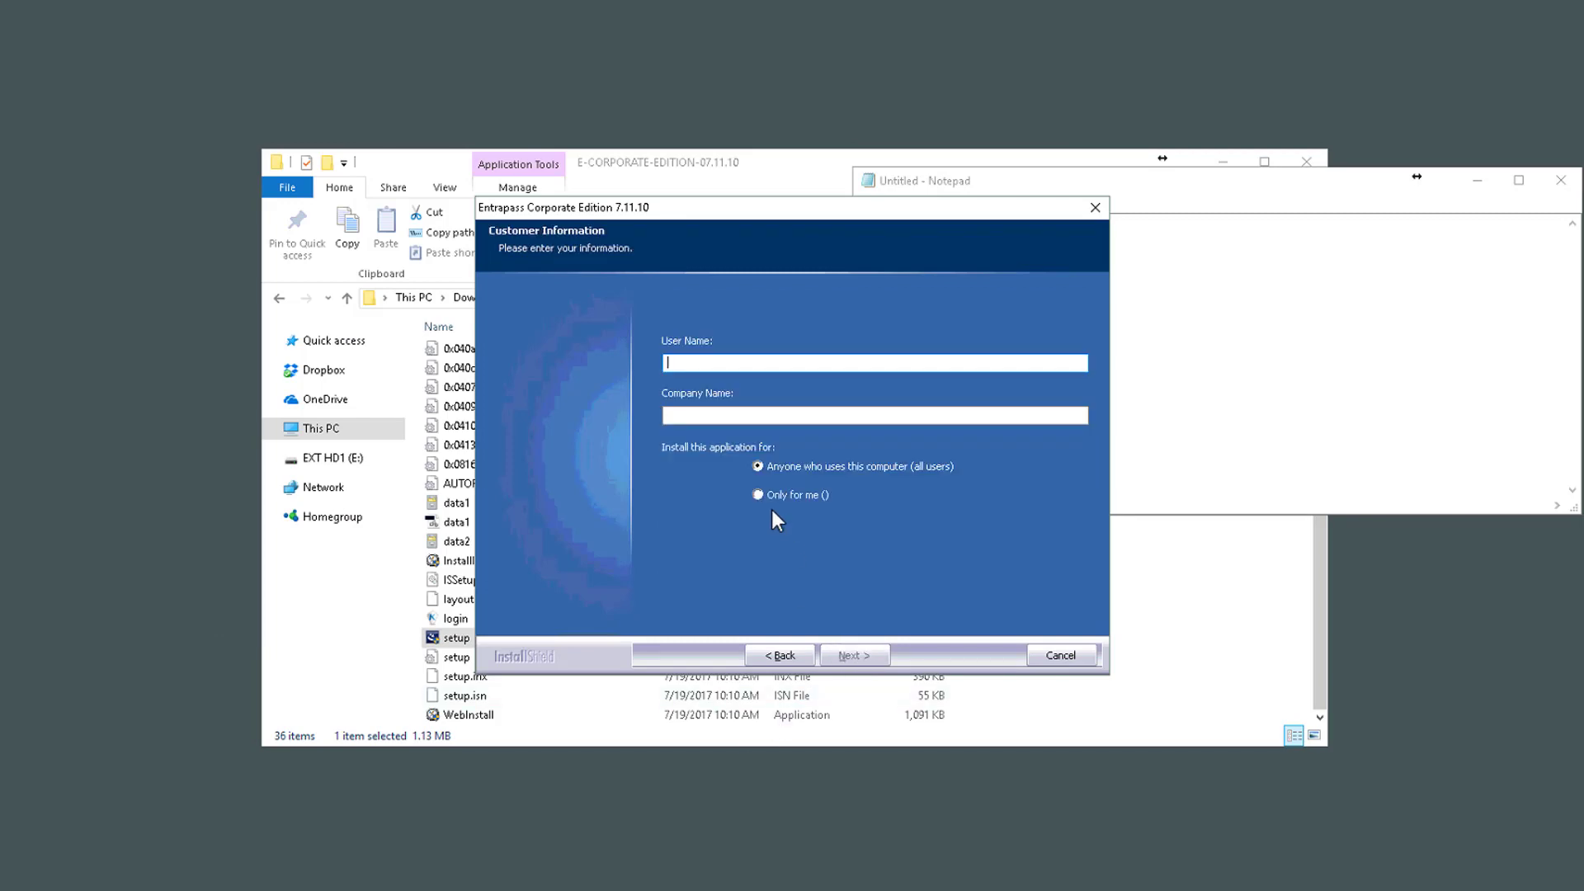
# - Enter the user's name and company 'tks', keeping the default C:\Program Files (x86)\Kantech folder
pyautogui.write('tks b')
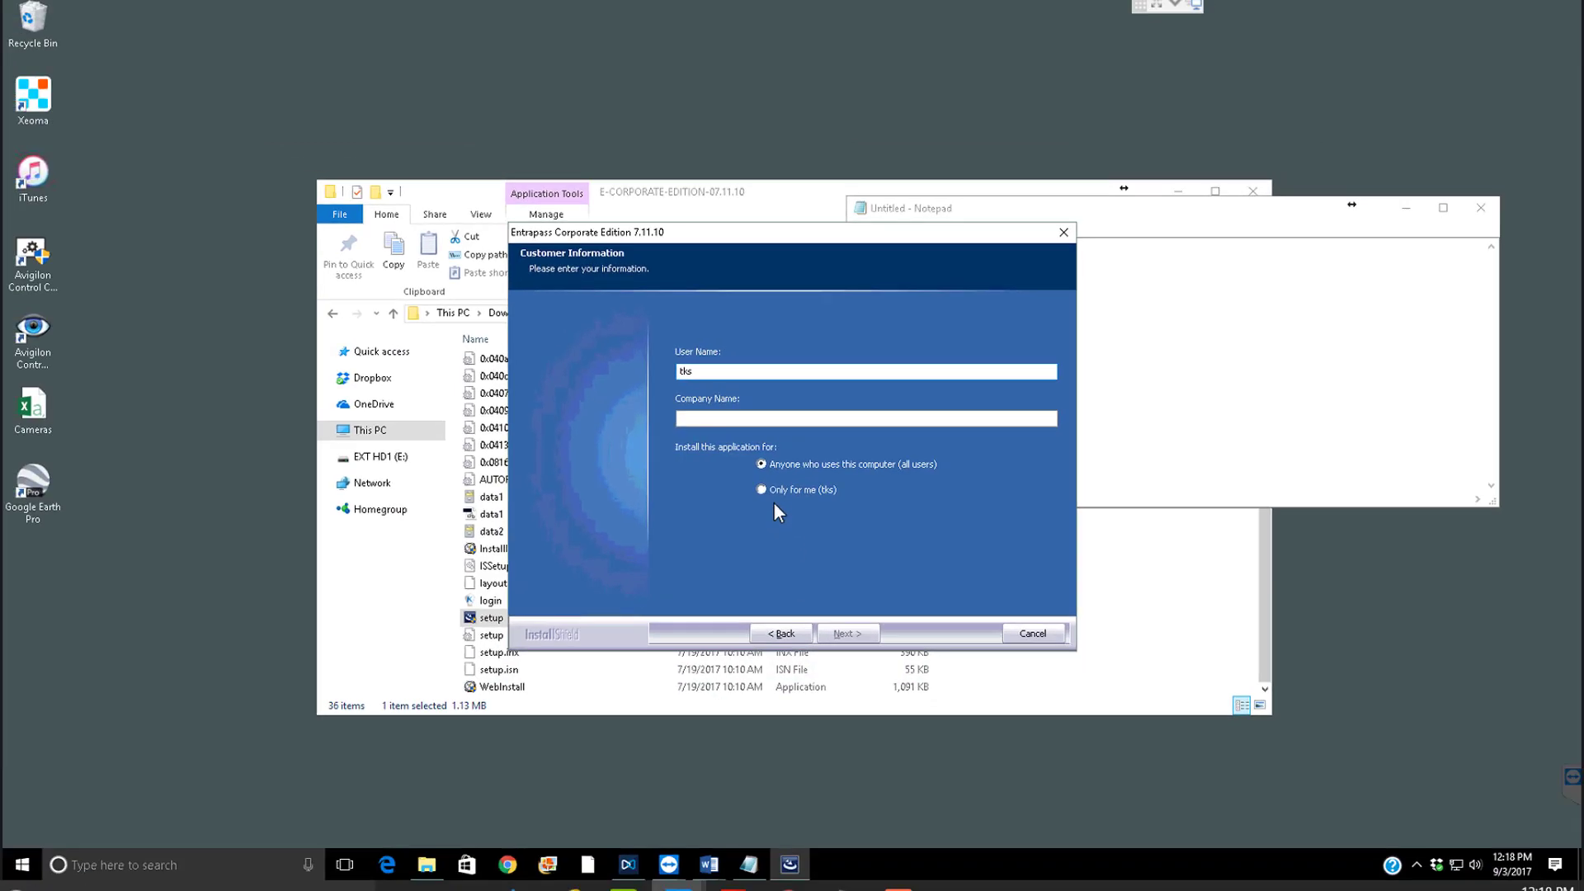
pyautogui.write('rett')
pyautogui.press('Tab')
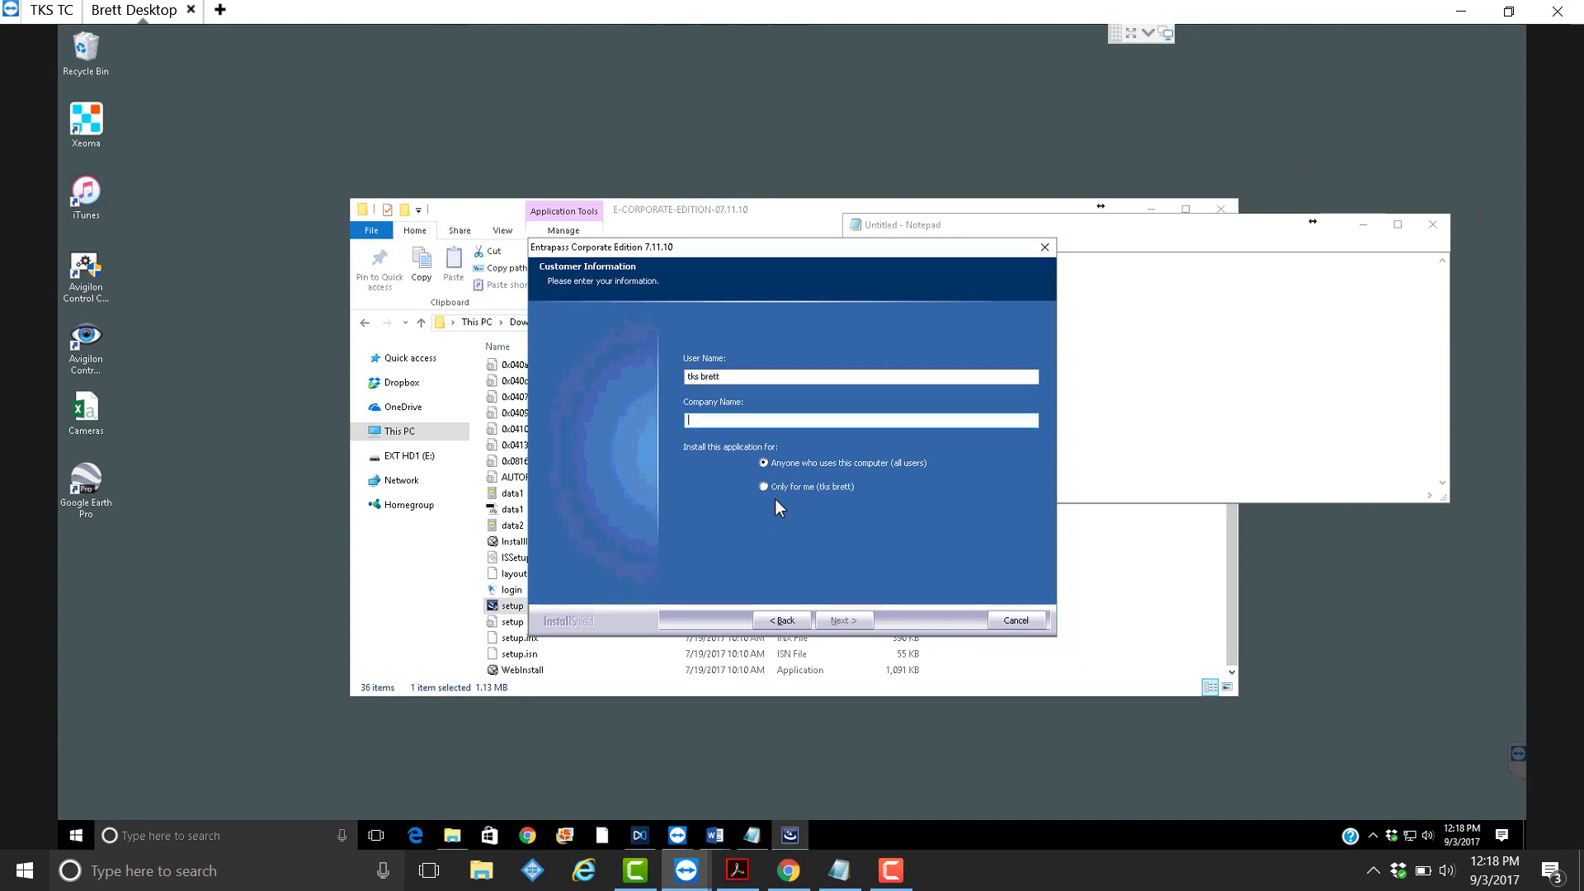
pyautogui.write('tks')
pyautogui.click(841, 620)
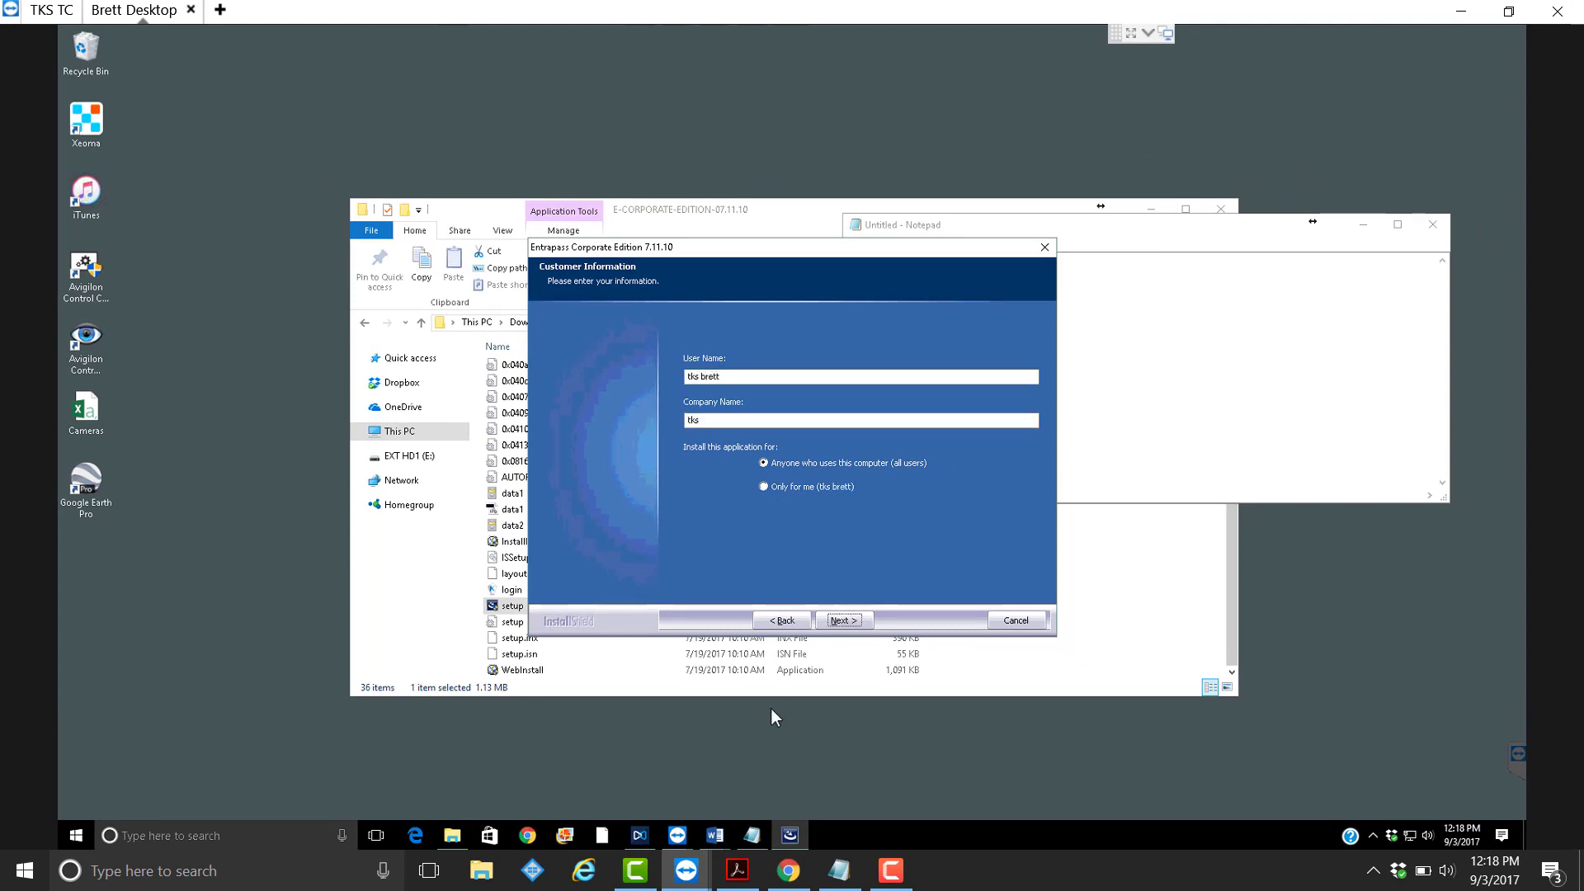
pyautogui.click(843, 620)
# - Start the EntraPass installation on the workstation, then switch to the server session
pyautogui.click(858, 627)
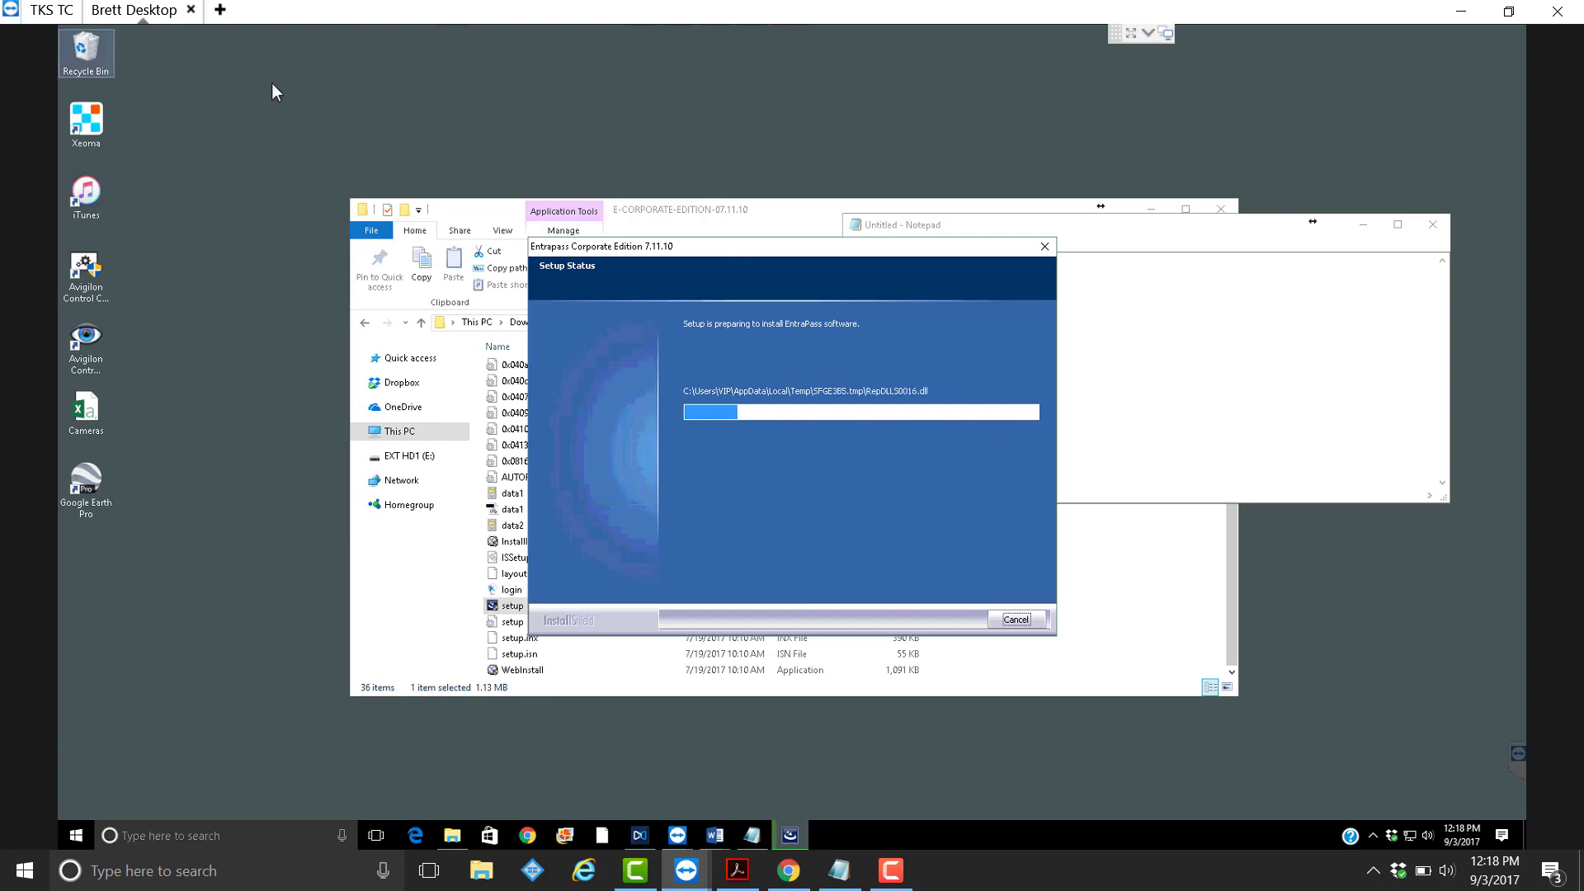
pyautogui.click(51, 10)
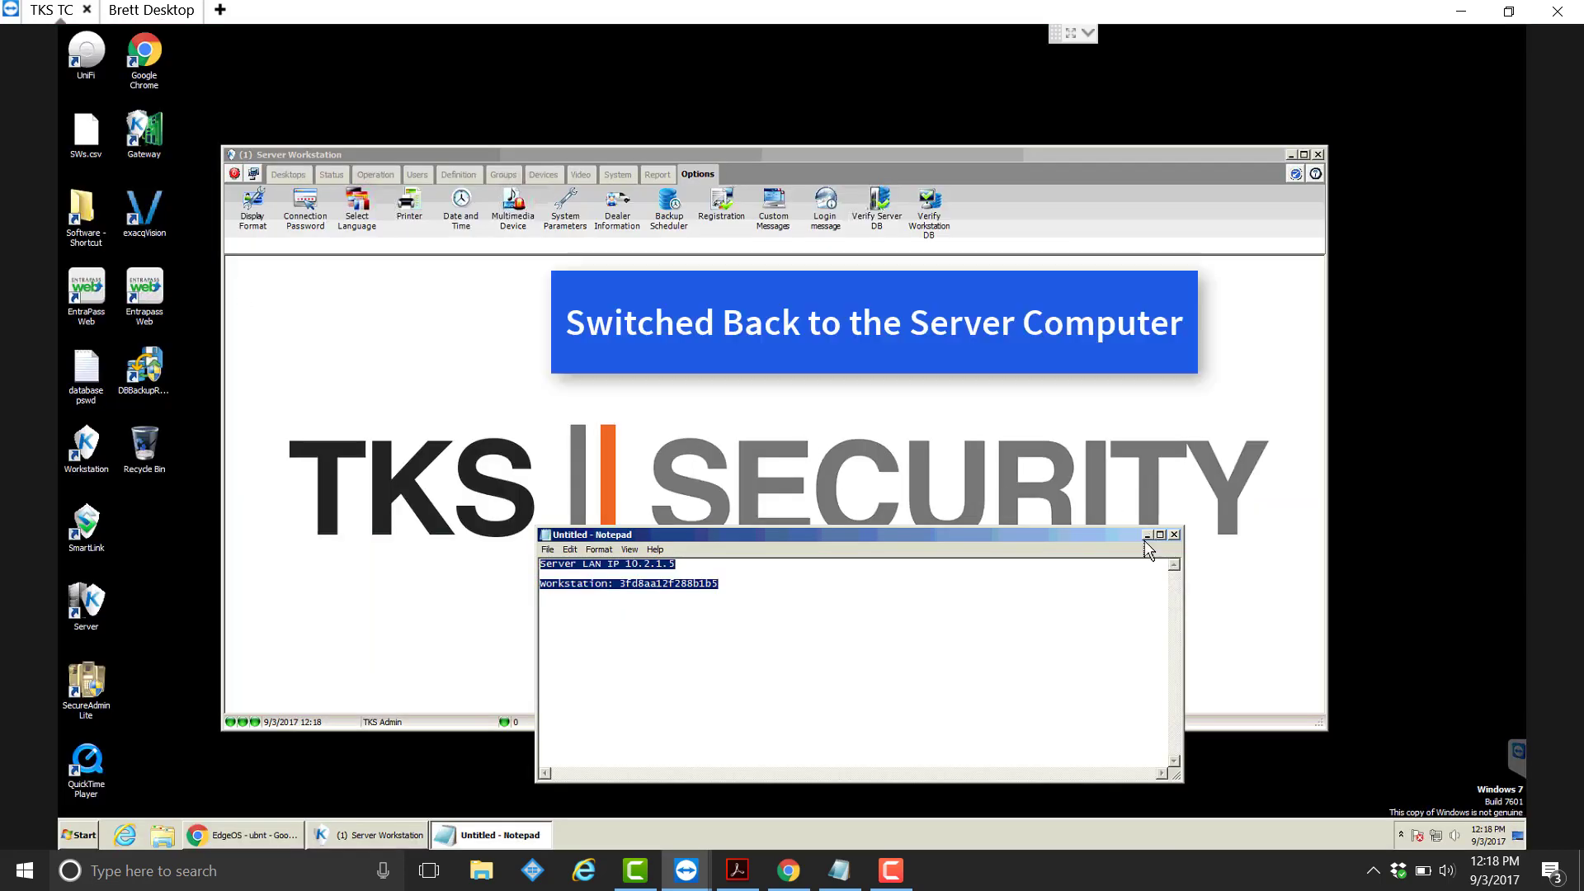
# - Open Desktop #1's Messages list maximized in Server Workstation, then check the workstation's setup progress
pyautogui.click(1219, 248)
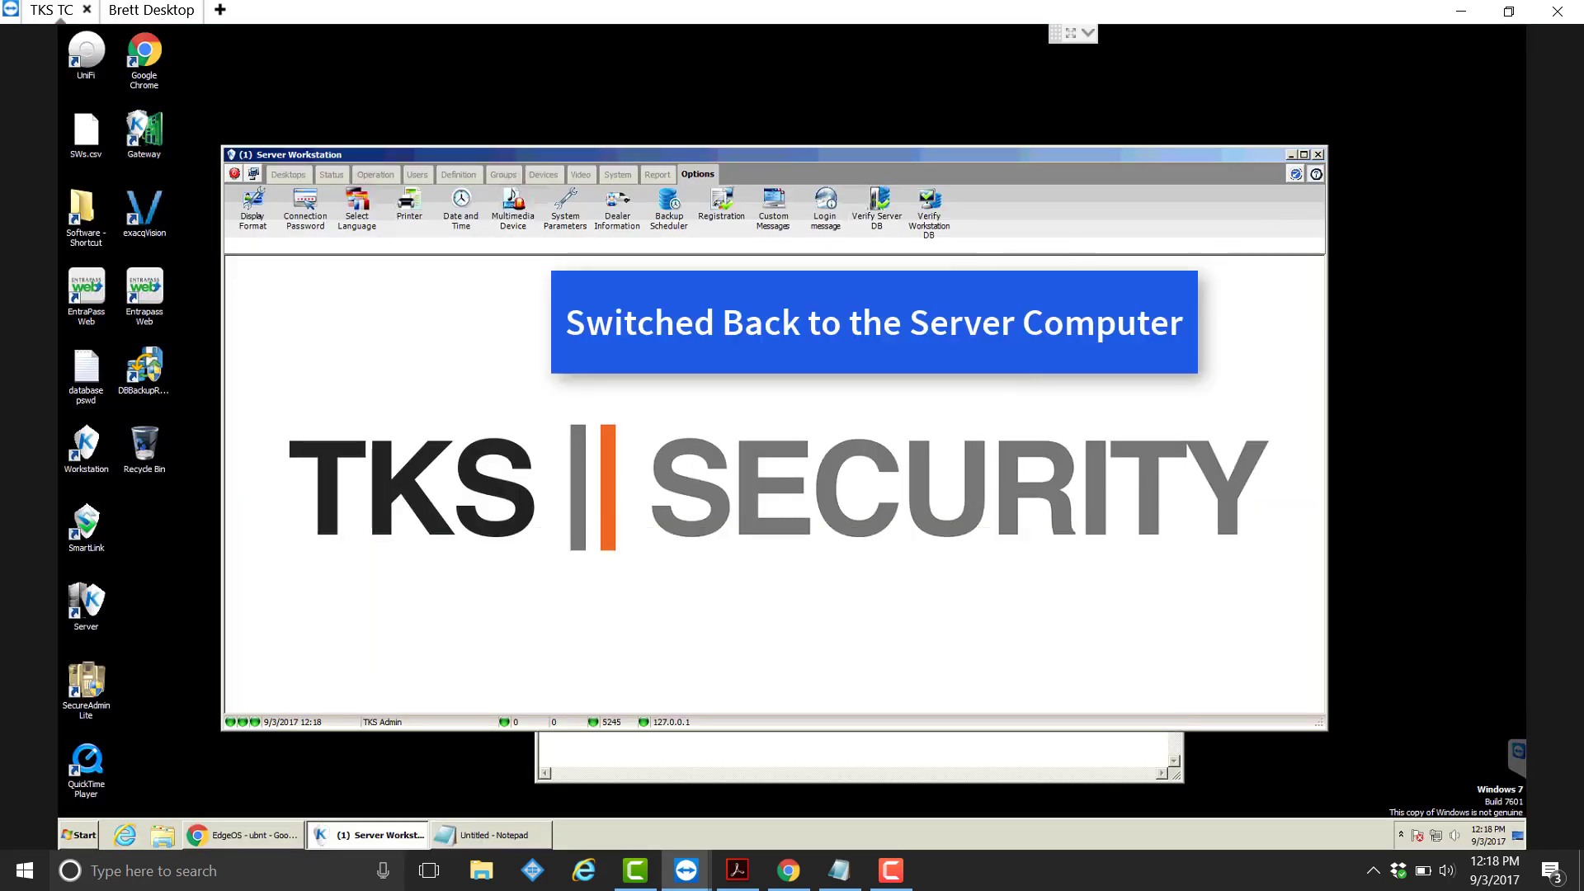
pyautogui.click(304, 176)
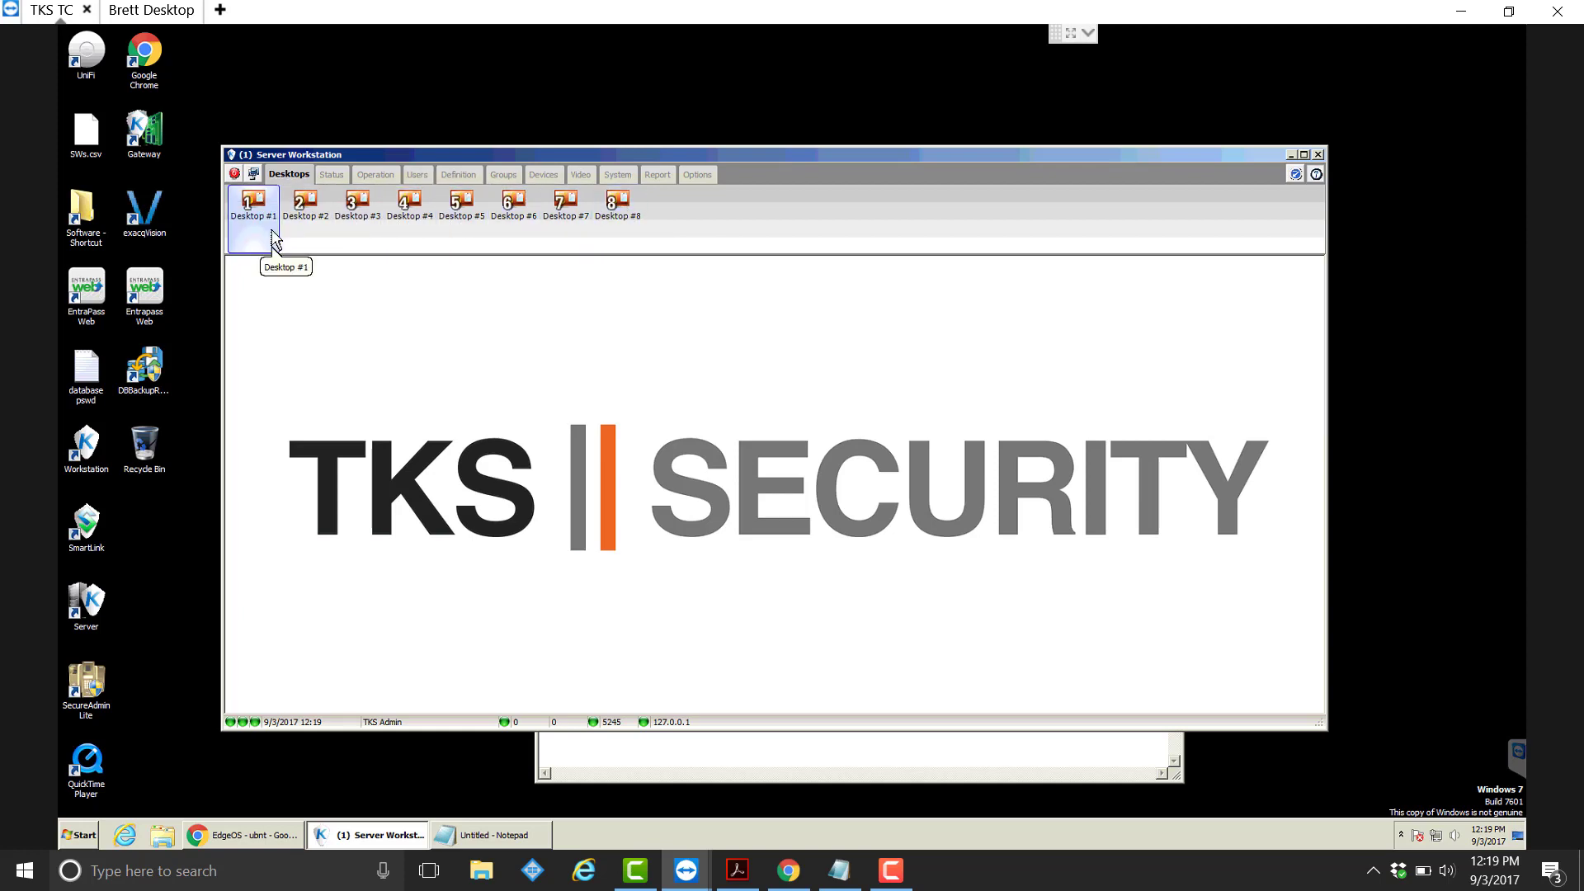
pyautogui.moveTo(934, 156); pyautogui.dragTo(929, 92)
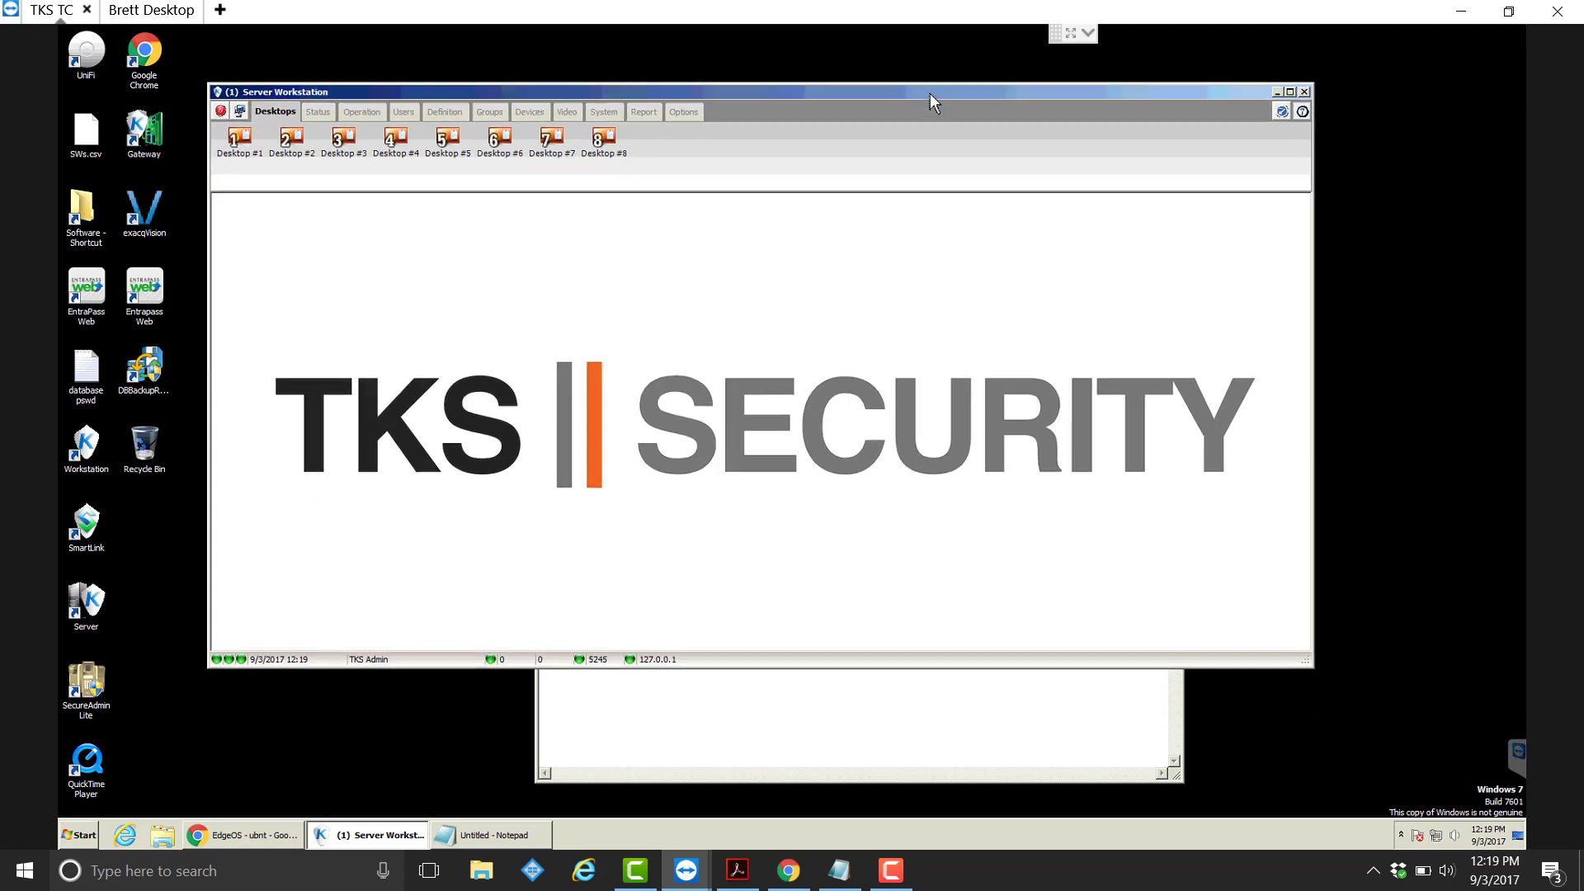
pyautogui.click(251, 156)
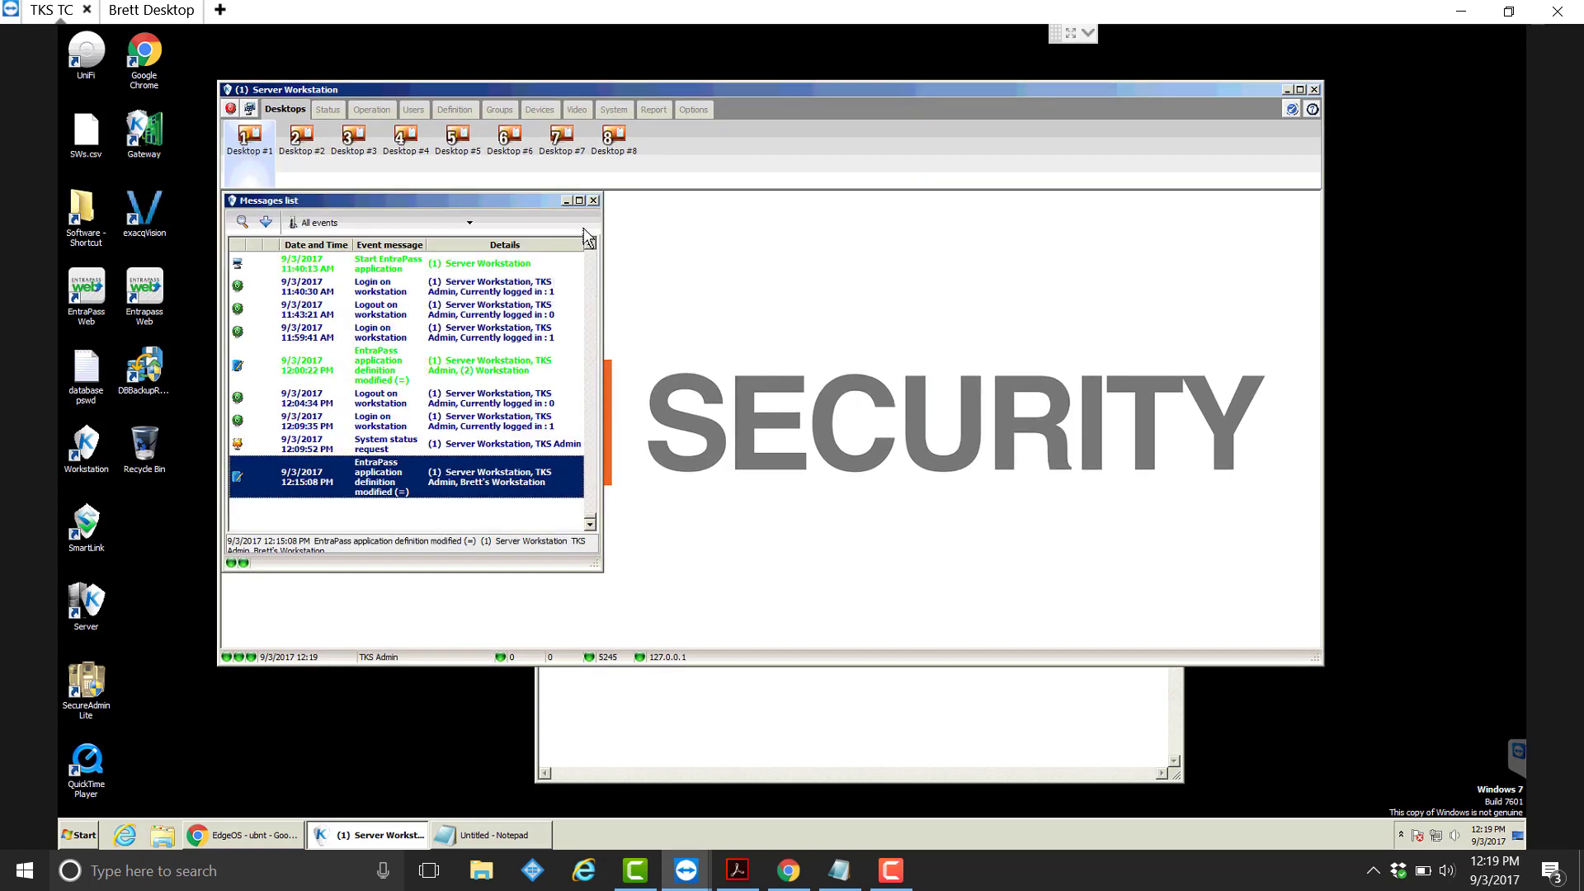
pyautogui.click(580, 201)
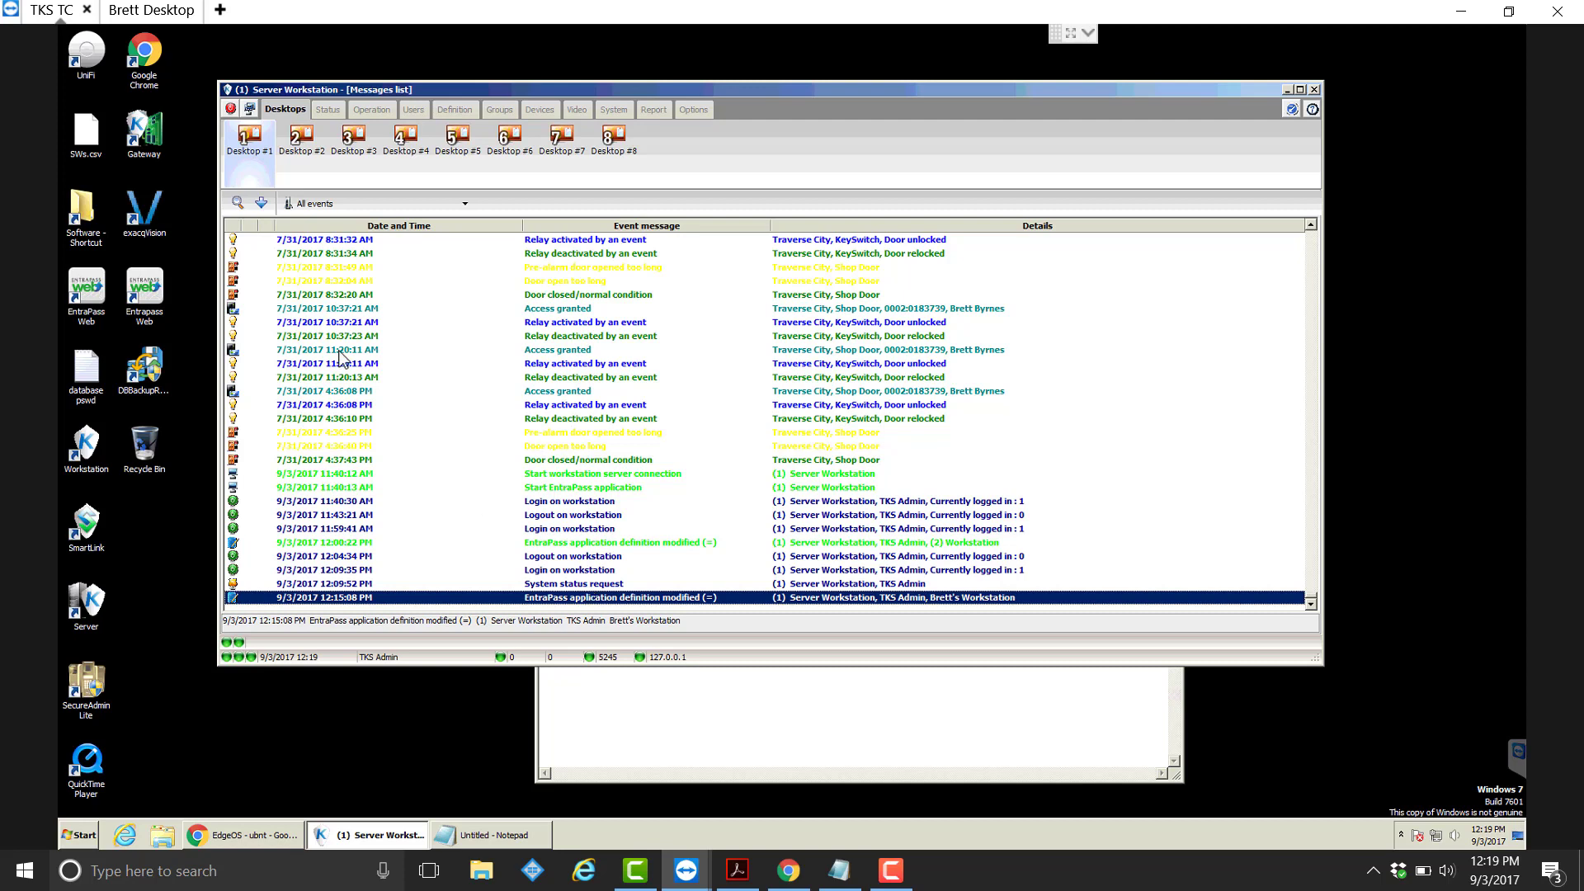
pyautogui.click(142, 10)
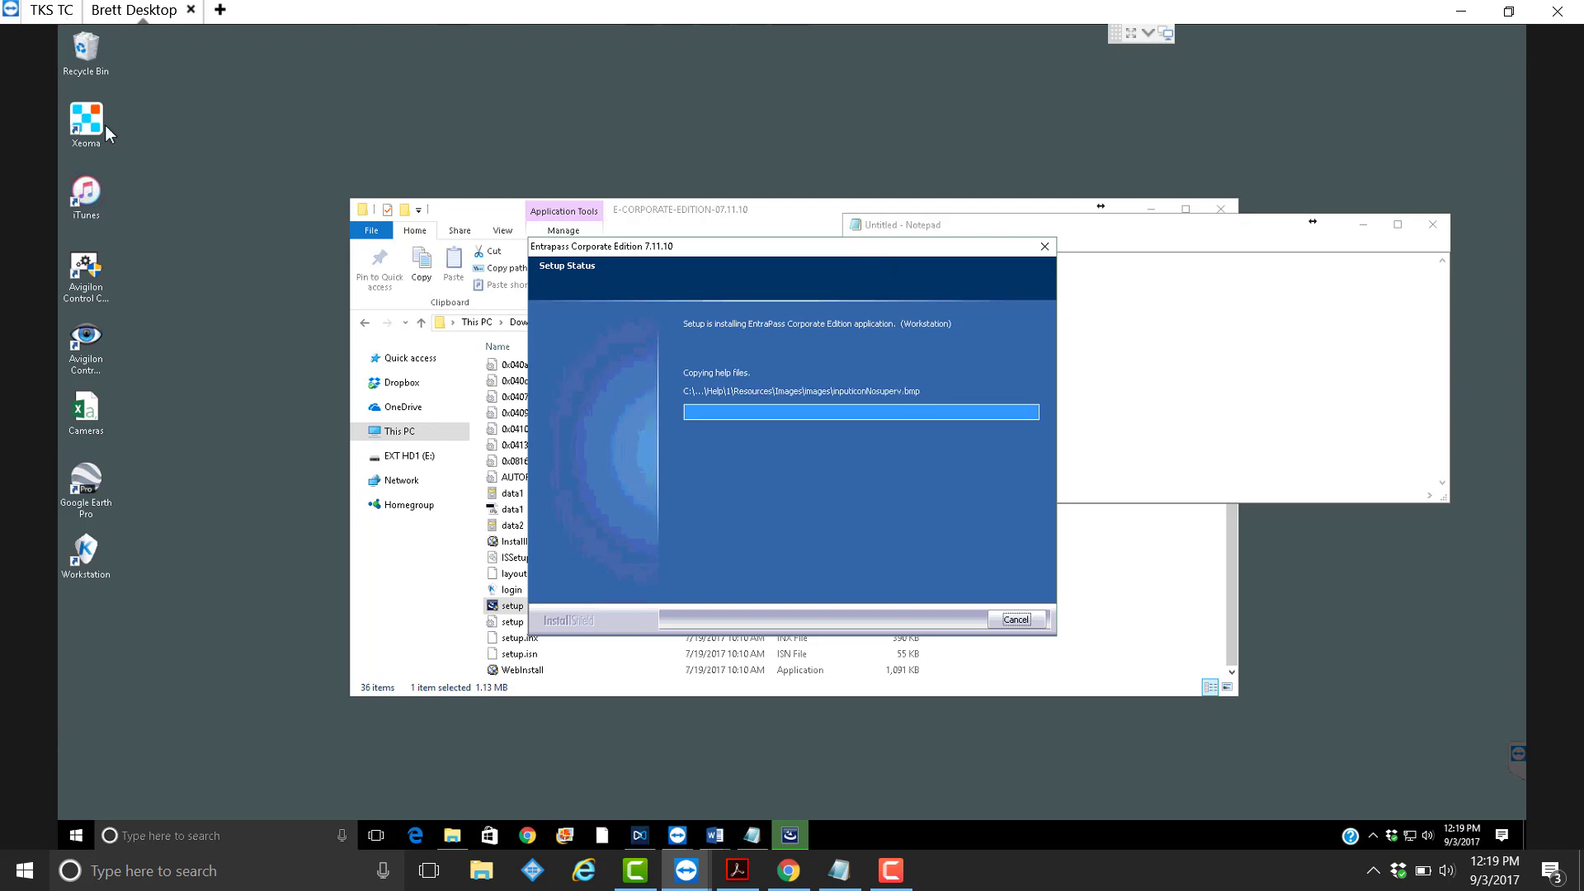
# - Return to the server's event messages and bring up the EntraPass listening ports PDF
pyautogui.click(59, 14)
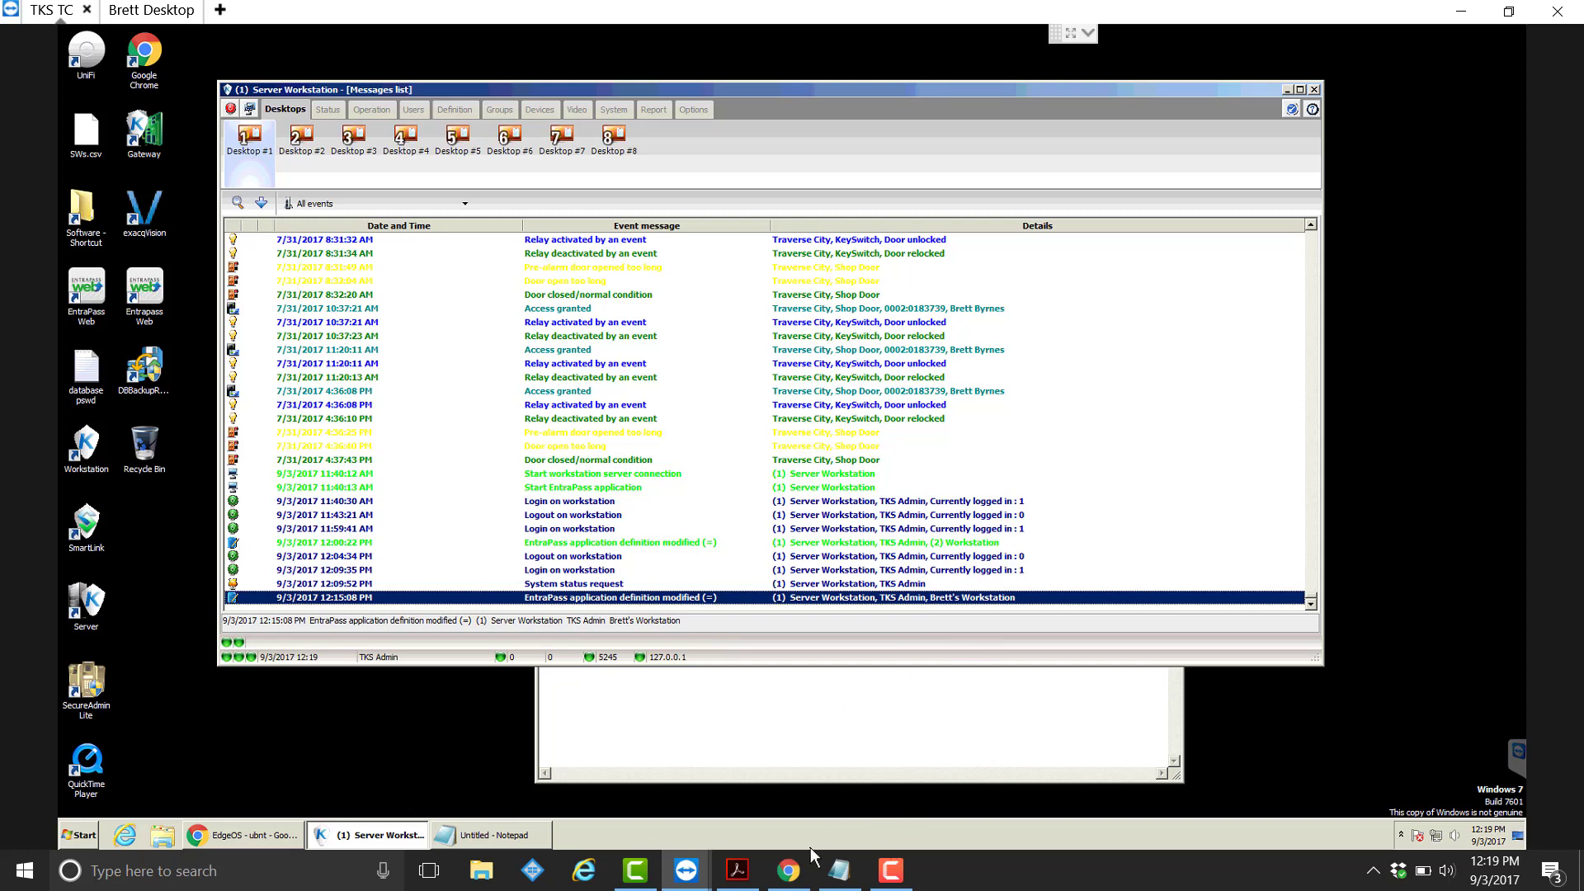
pyautogui.click(739, 871)
# - Scroll the listening ports PDF and highlight the Workstation row, TCP port 18101
pyautogui.scroll(1, 684, 584)
pyautogui.scroll(-1, 685, 583)
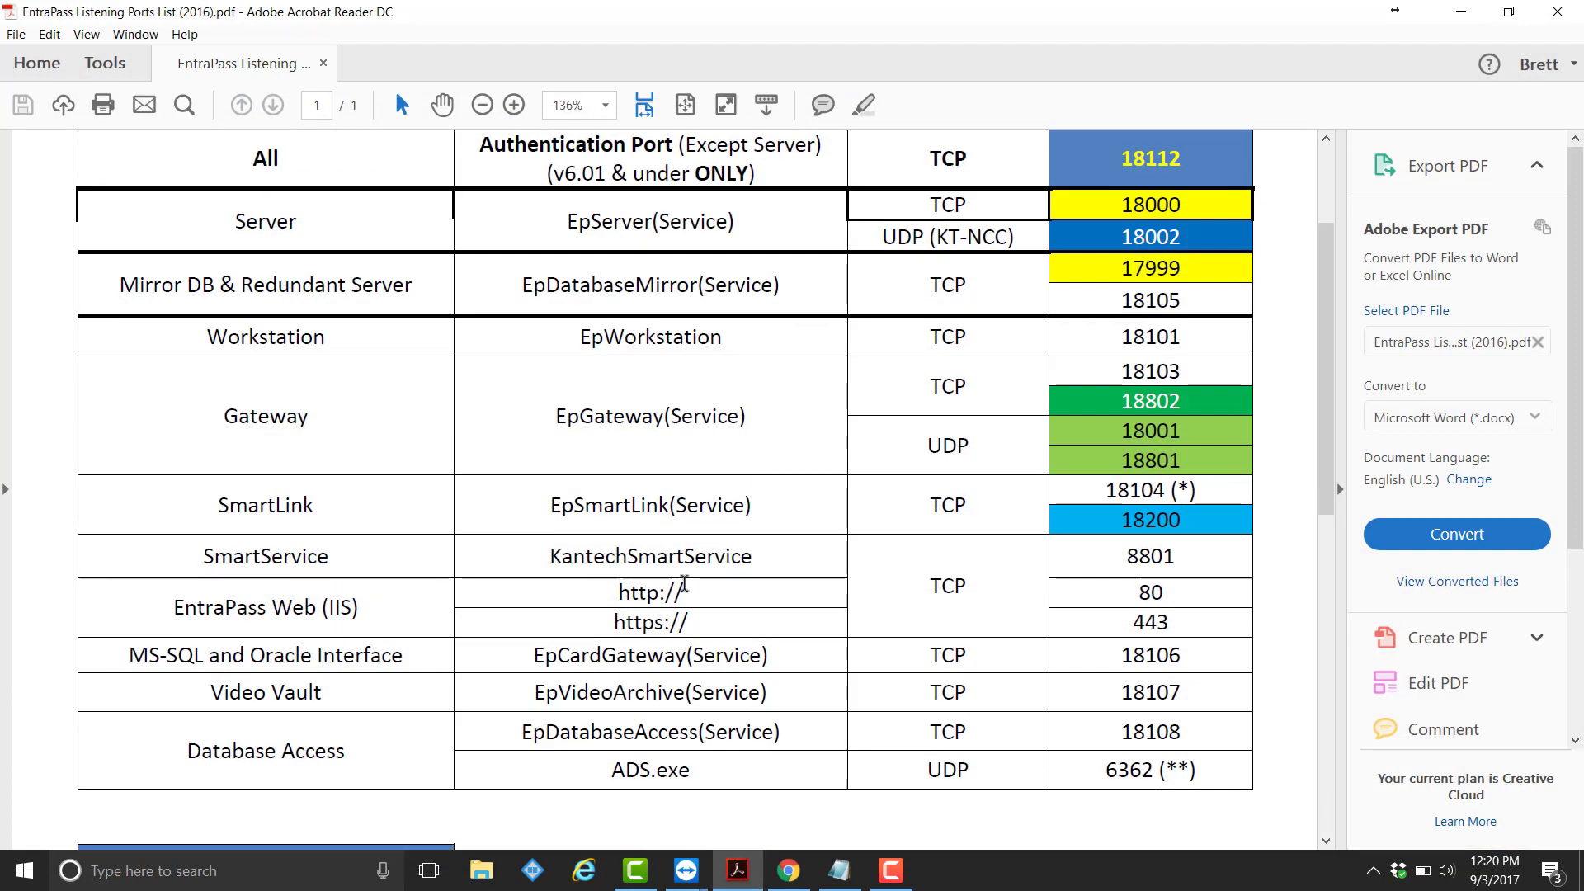
pyautogui.scroll(1, 628, 569)
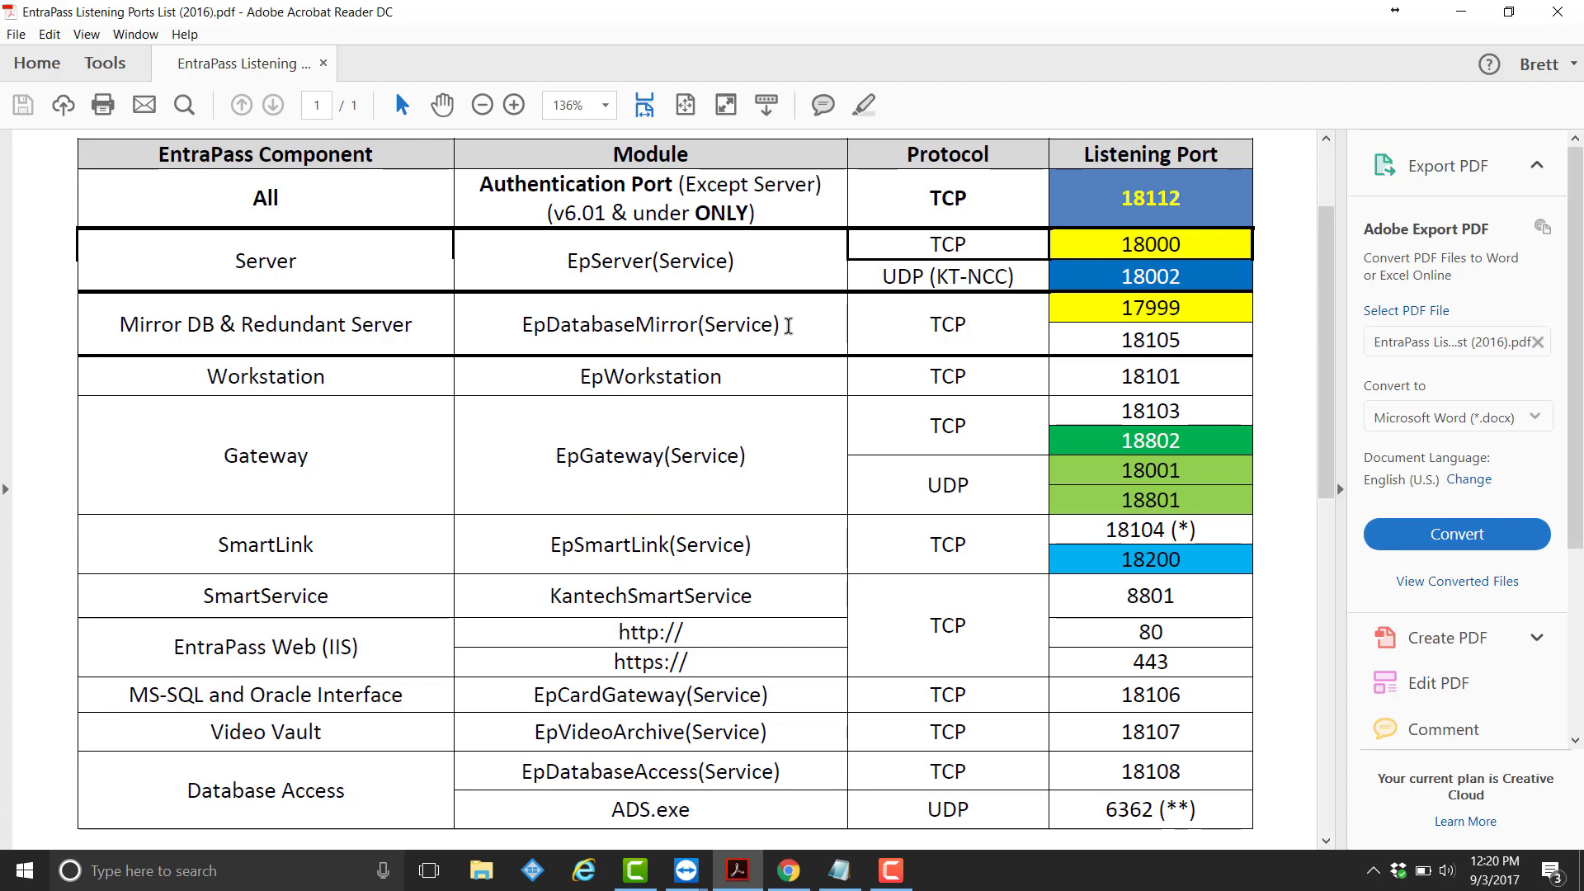
pyautogui.scroll(1, 673, 247)
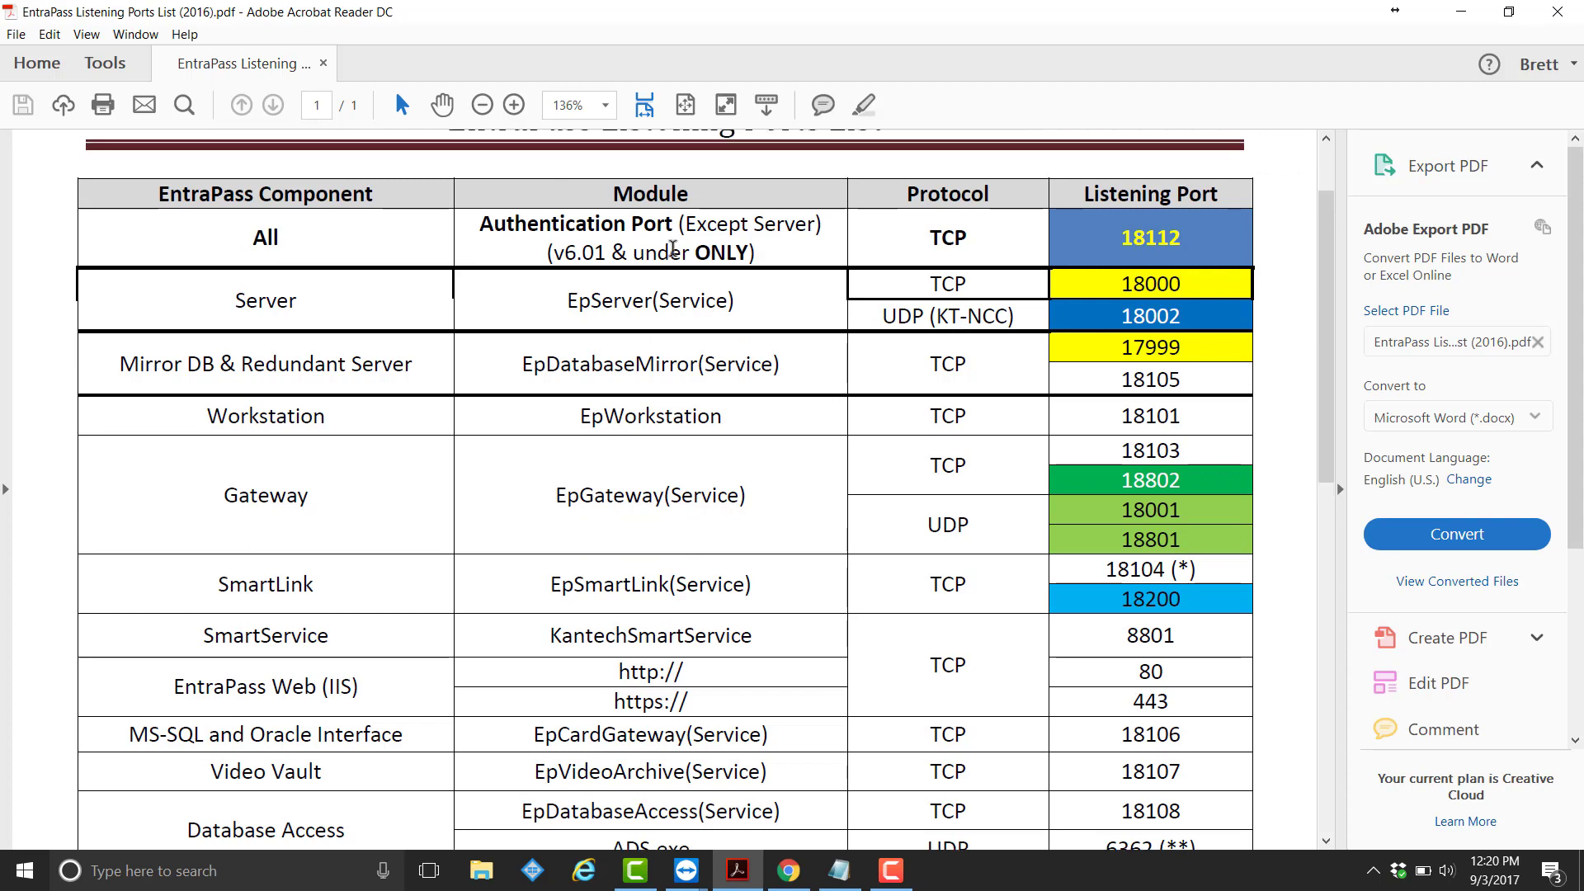
pyautogui.scroll(2, 691, 266)
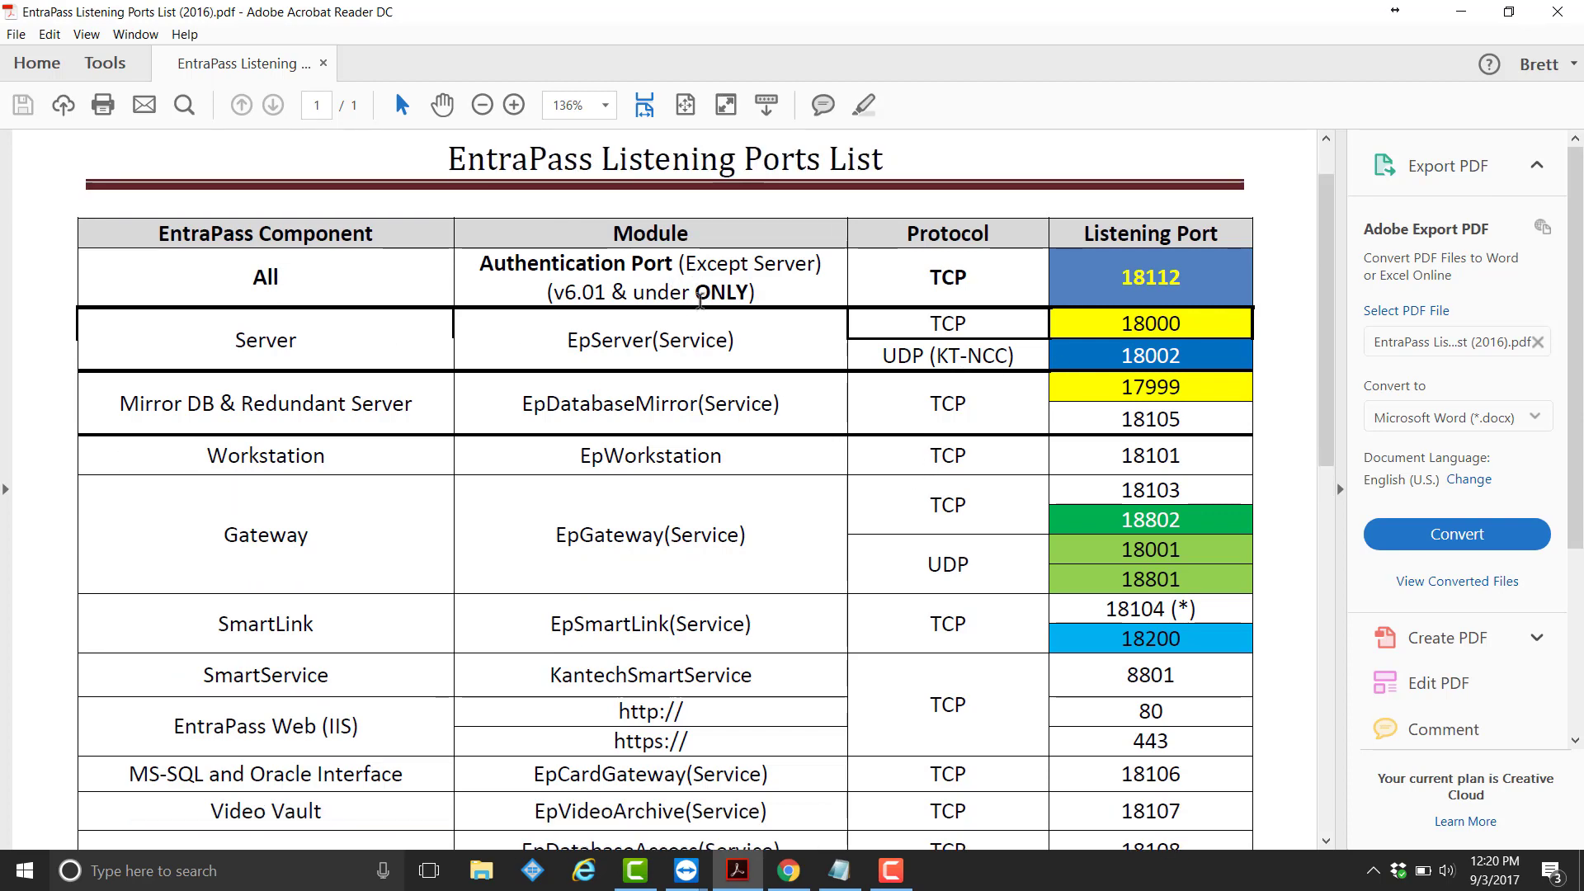
pyautogui.scroll(-2, 632, 311)
pyautogui.scroll(-1, 640, 308)
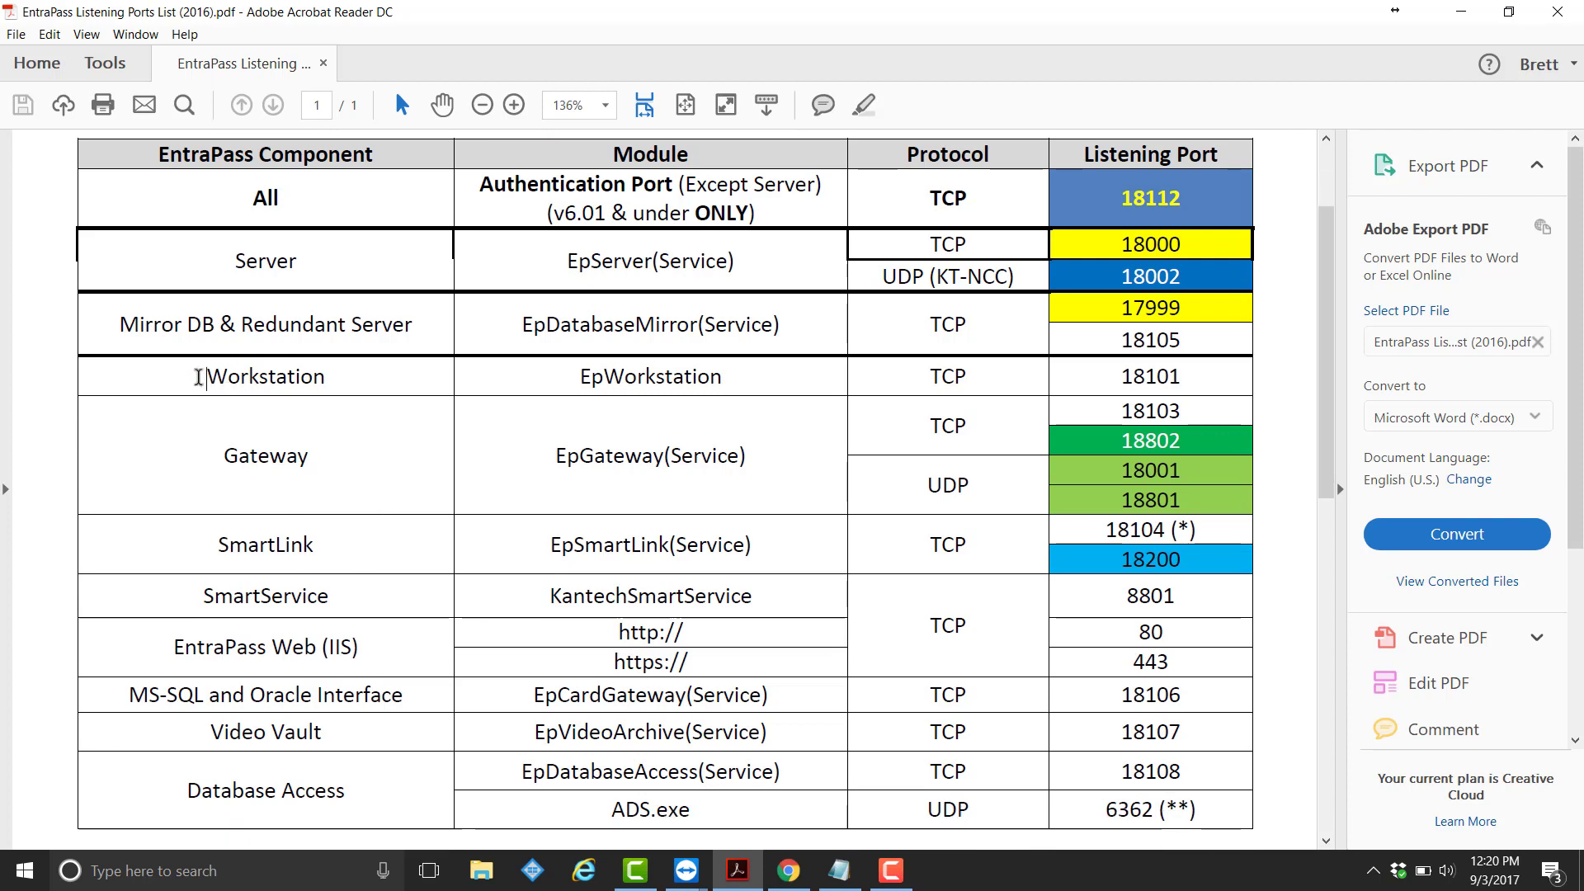
pyautogui.moveTo(199, 377); pyautogui.dragTo(1209, 381)
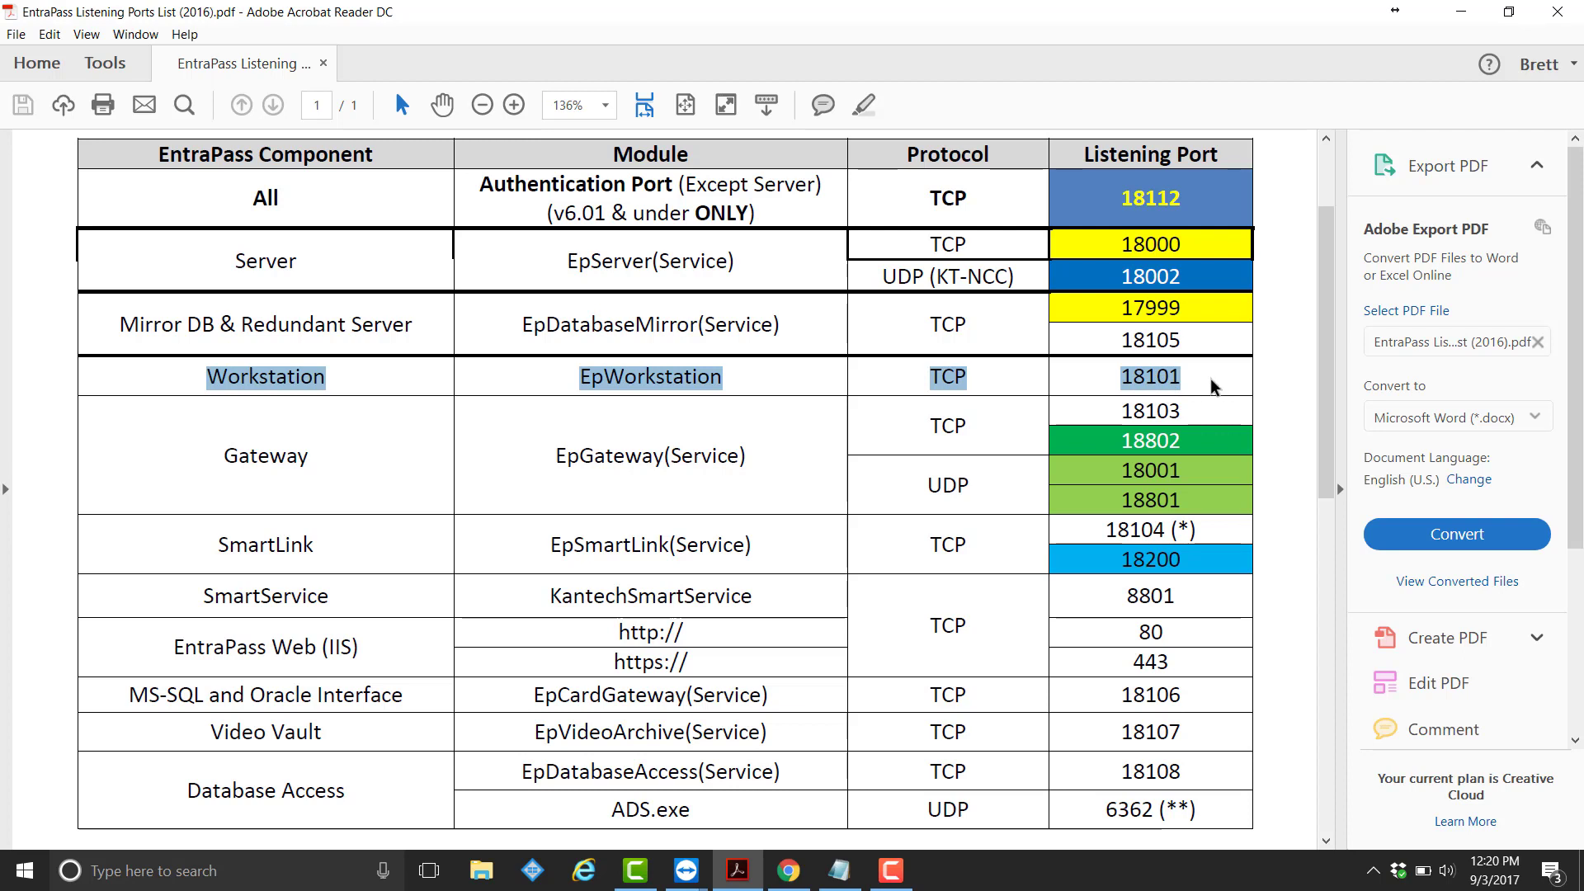
# - Clear the Workstation row highlight and return to the TKS TC server session
pyautogui.scroll(2, 1212, 385)
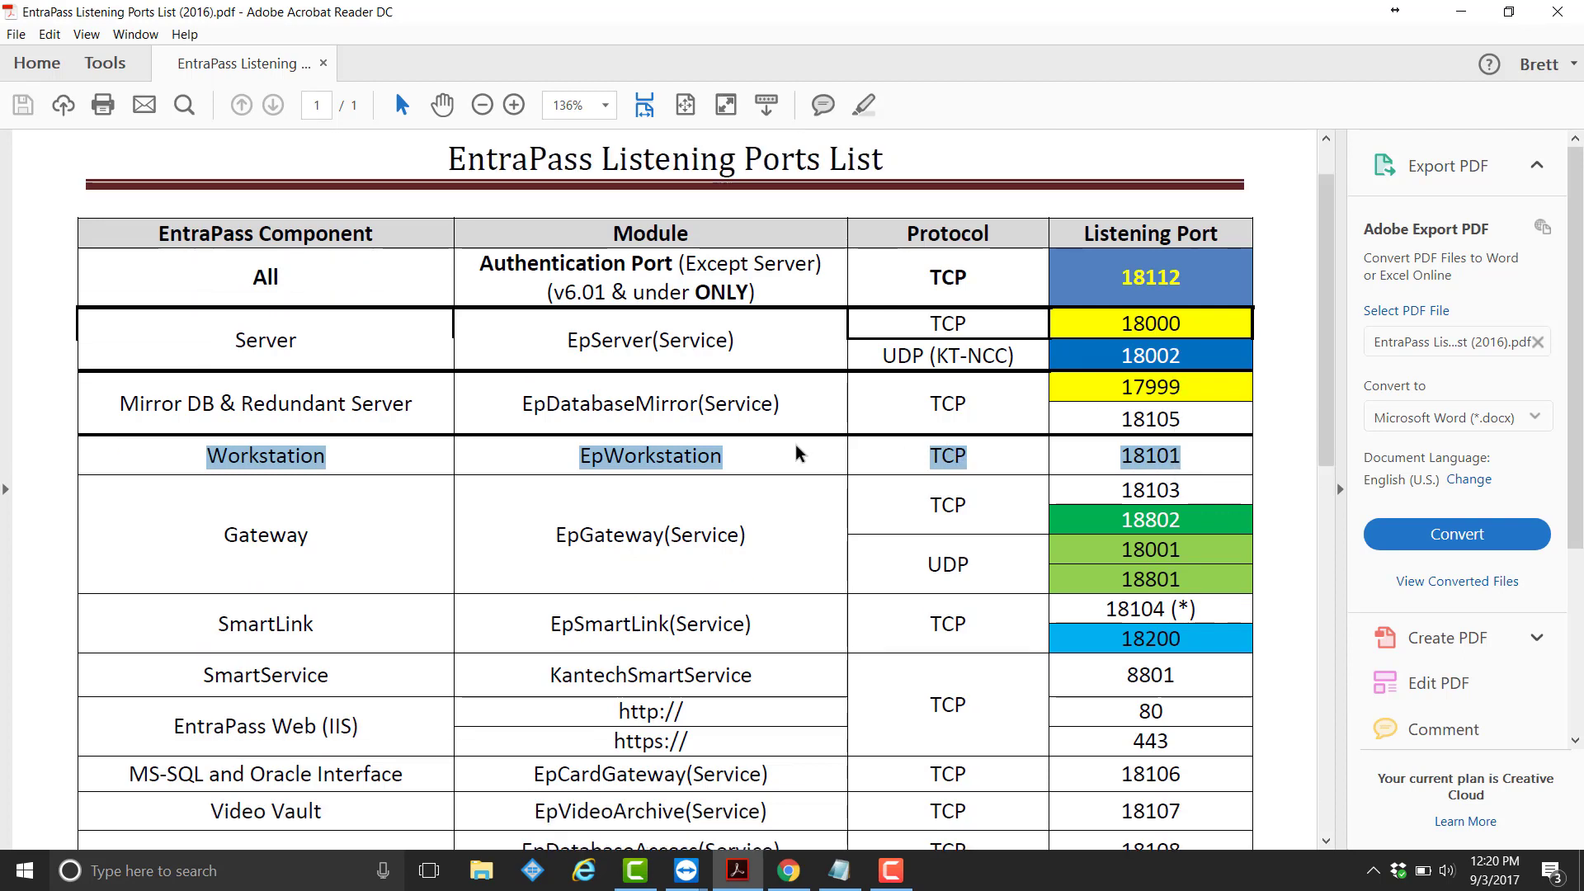
pyautogui.scroll(-1, 613, 473)
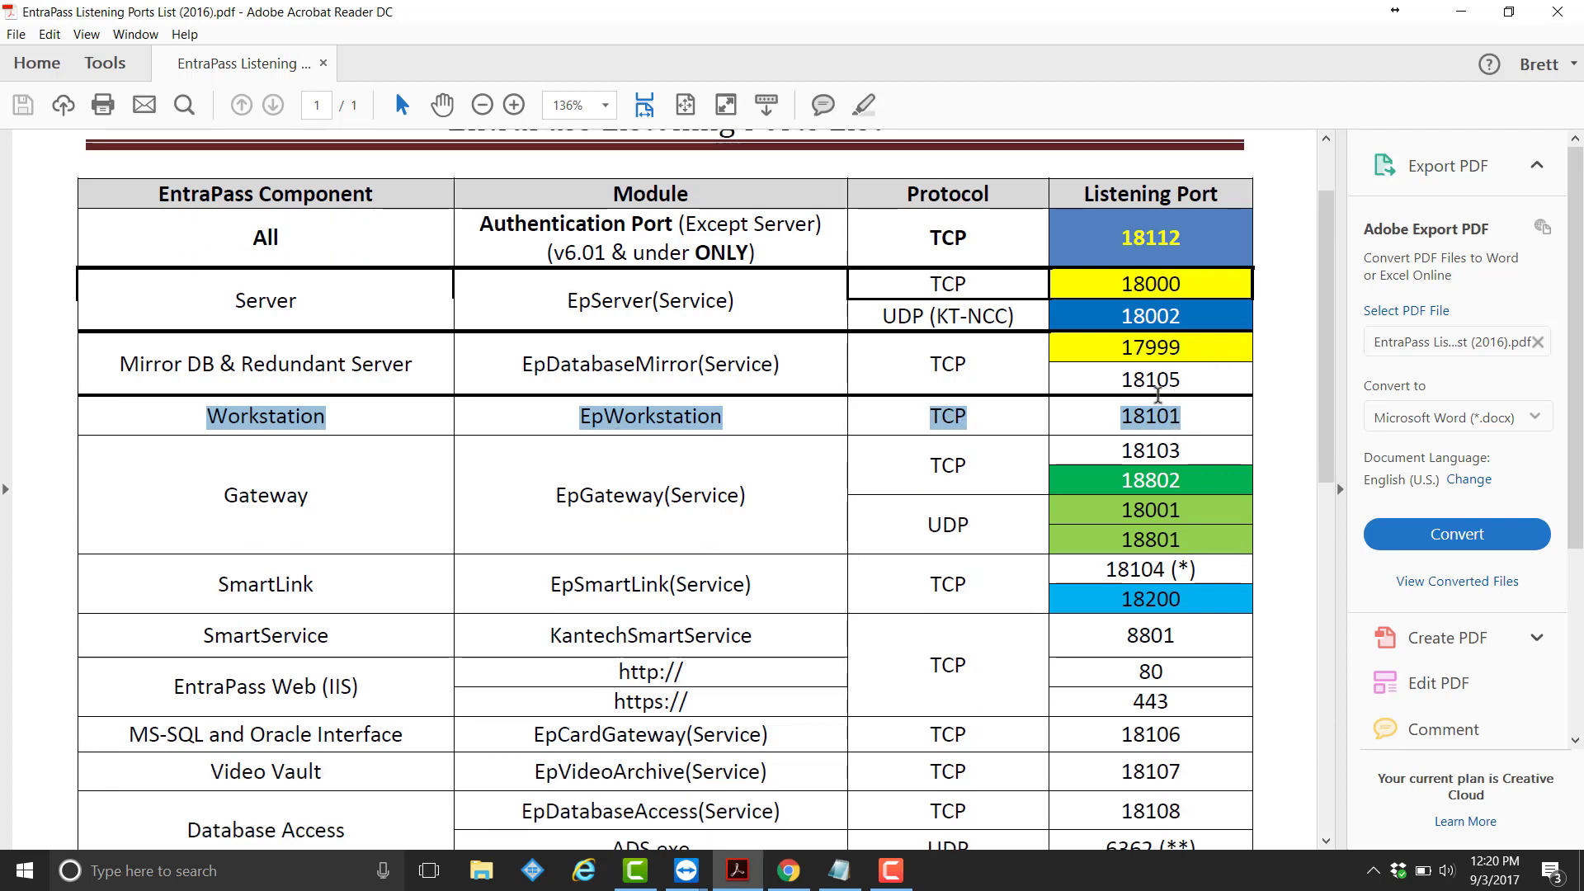
pyautogui.click(1157, 416)
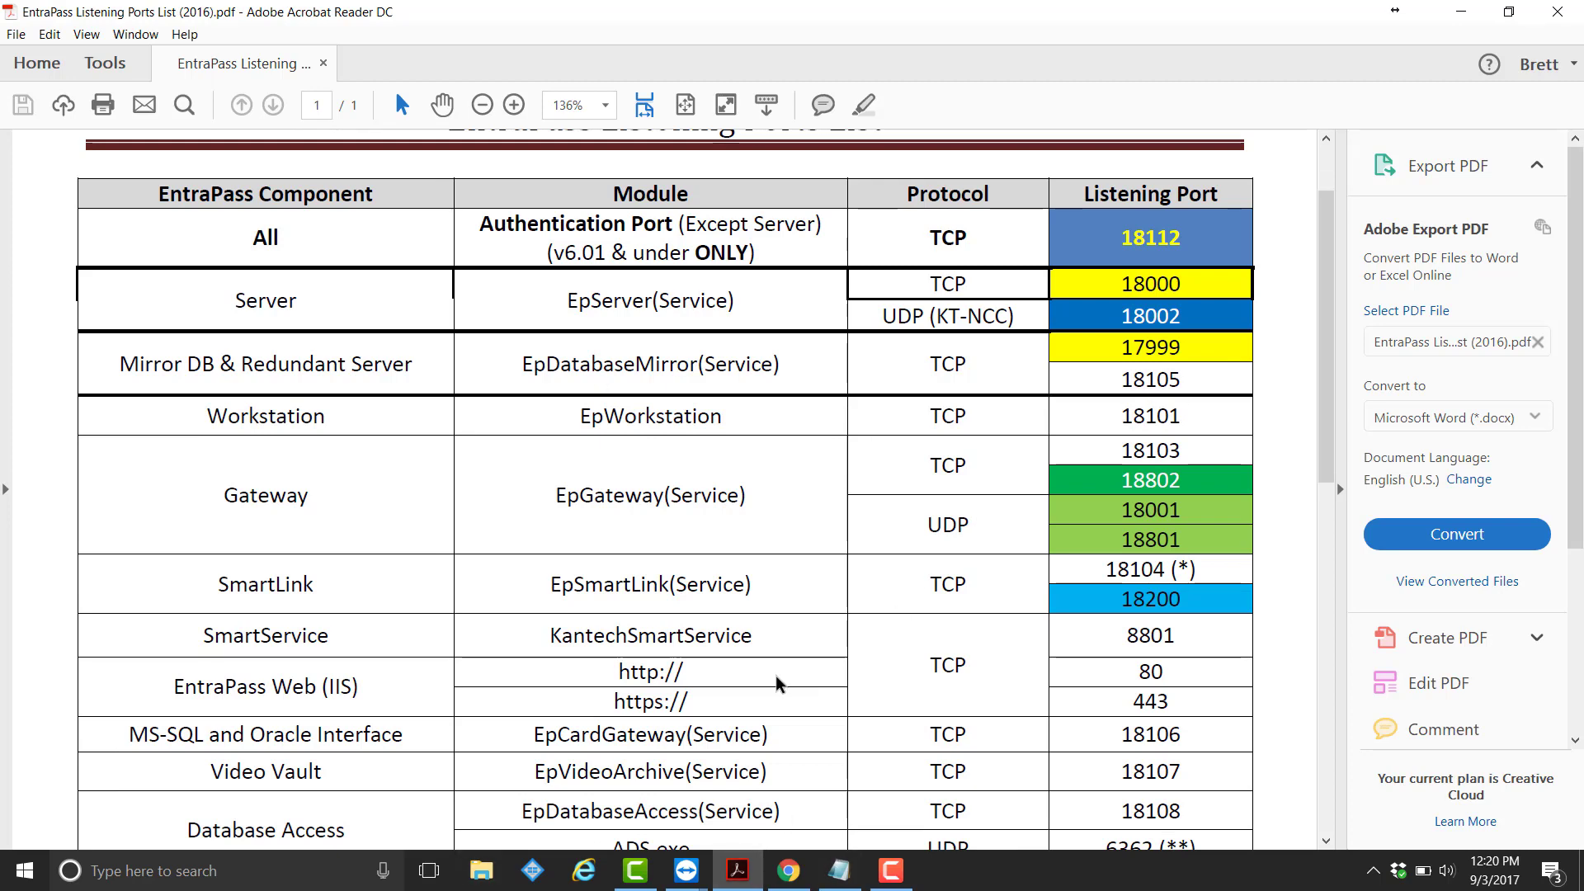
pyautogui.click(686, 870)
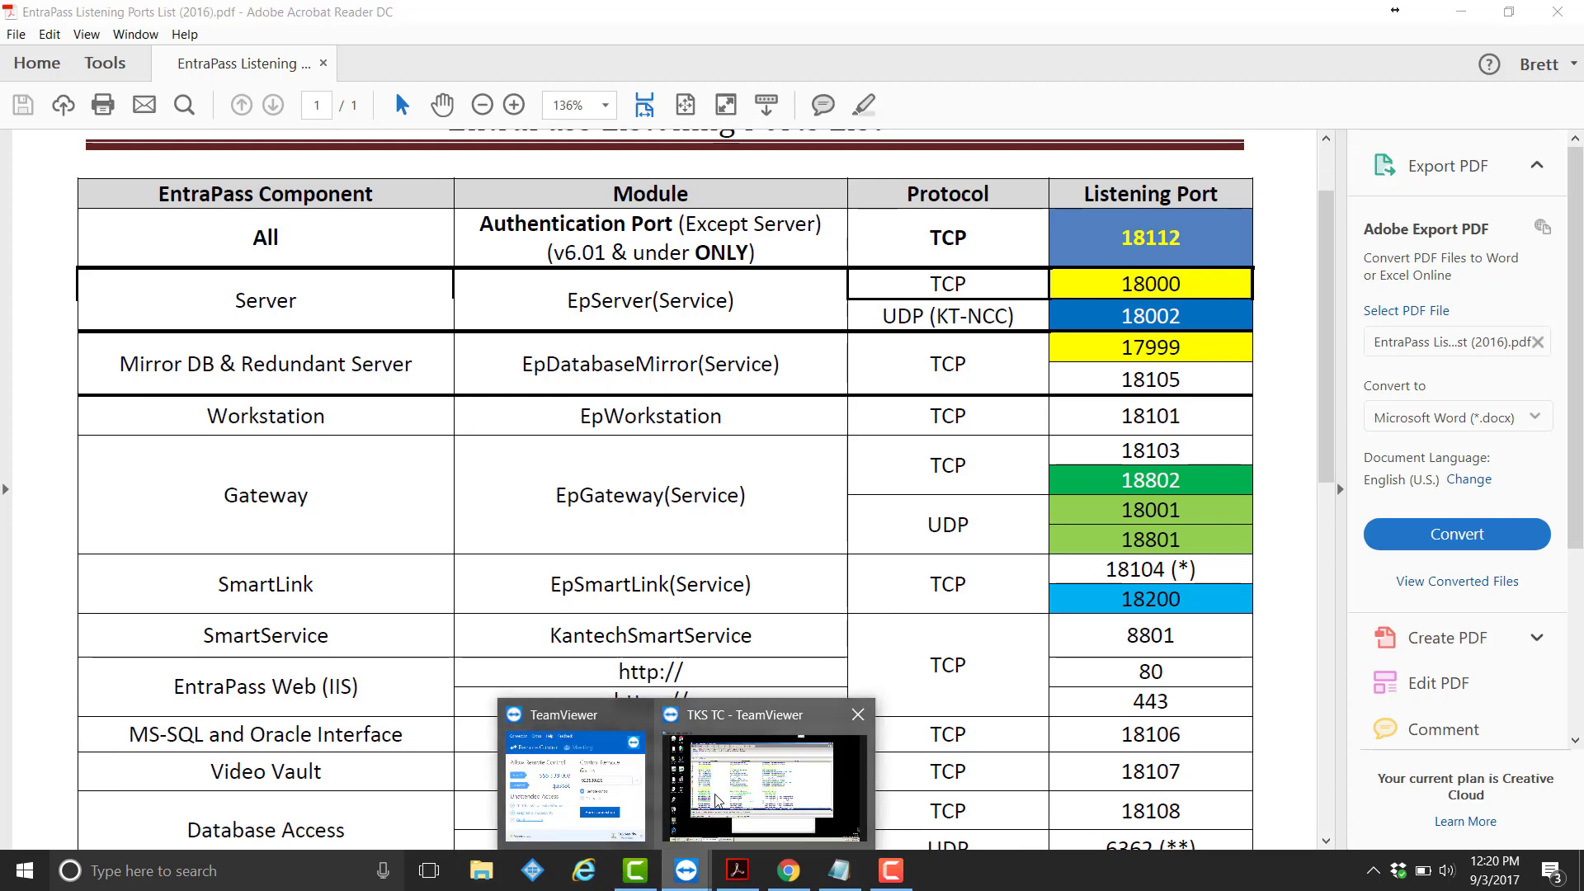
pyautogui.click(716, 798)
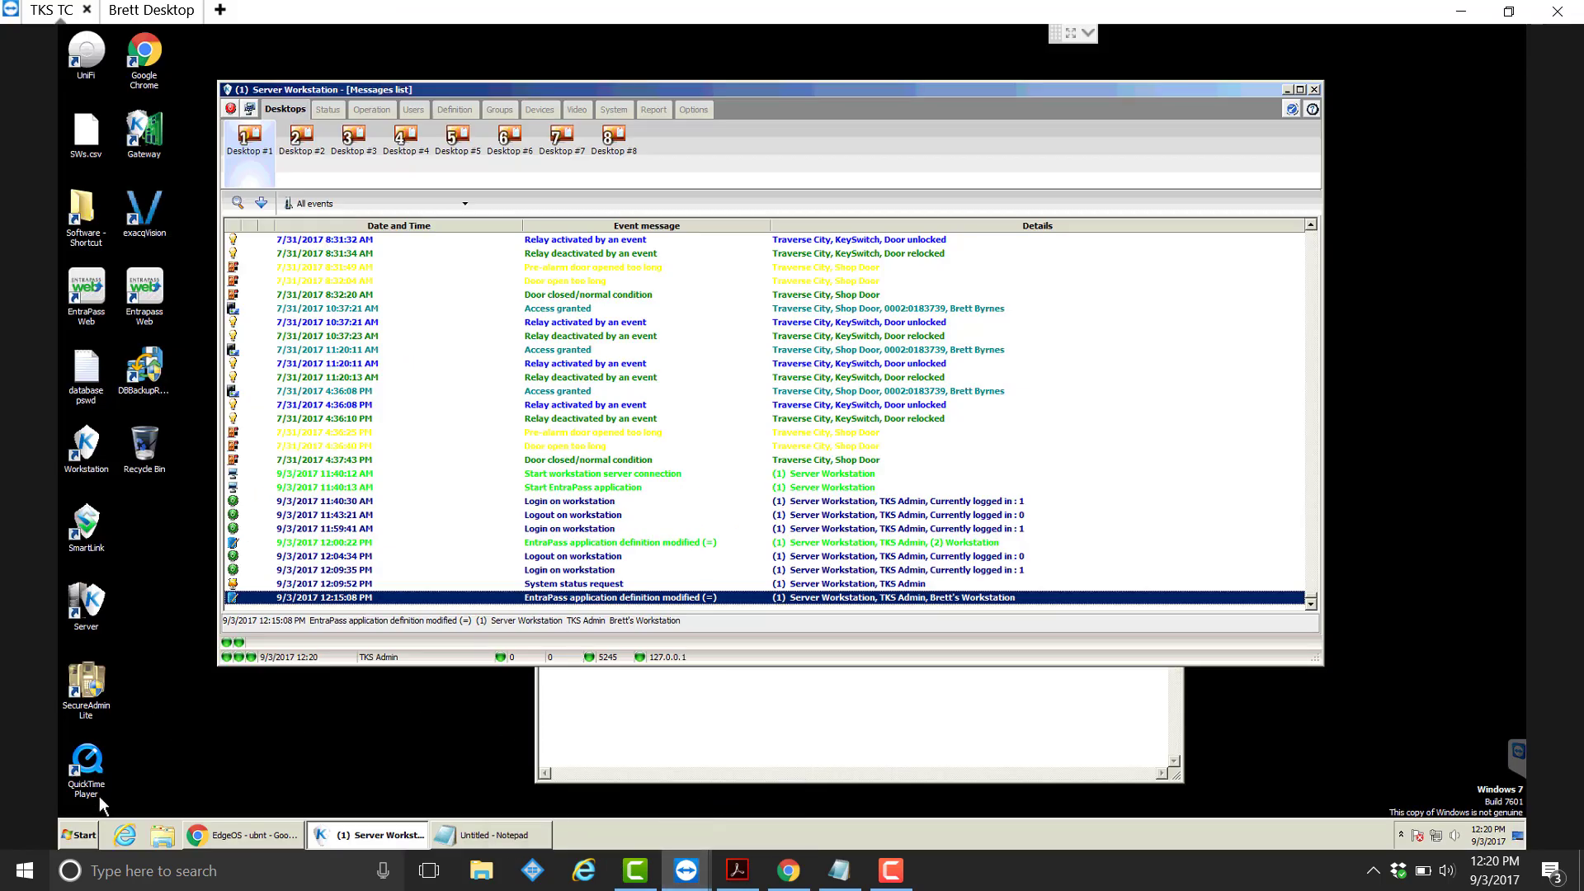
# - Search 'firewal', launch Windows Firewall with Advanced Security maximized, and open Windows Firewall Properties
pyautogui.click(83, 835)
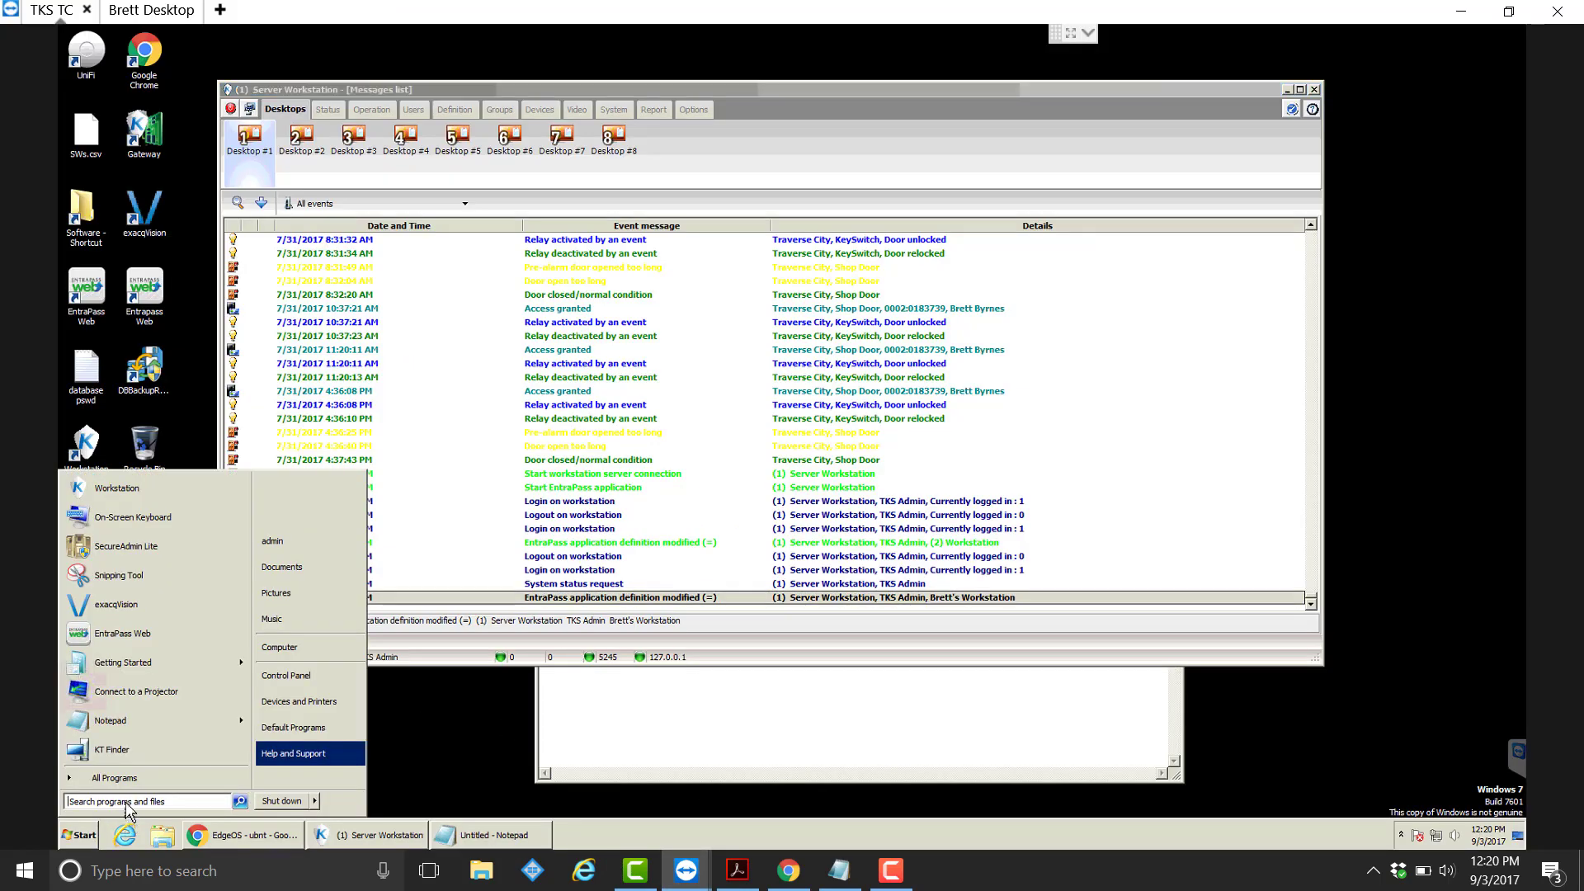
pyautogui.write('fi')
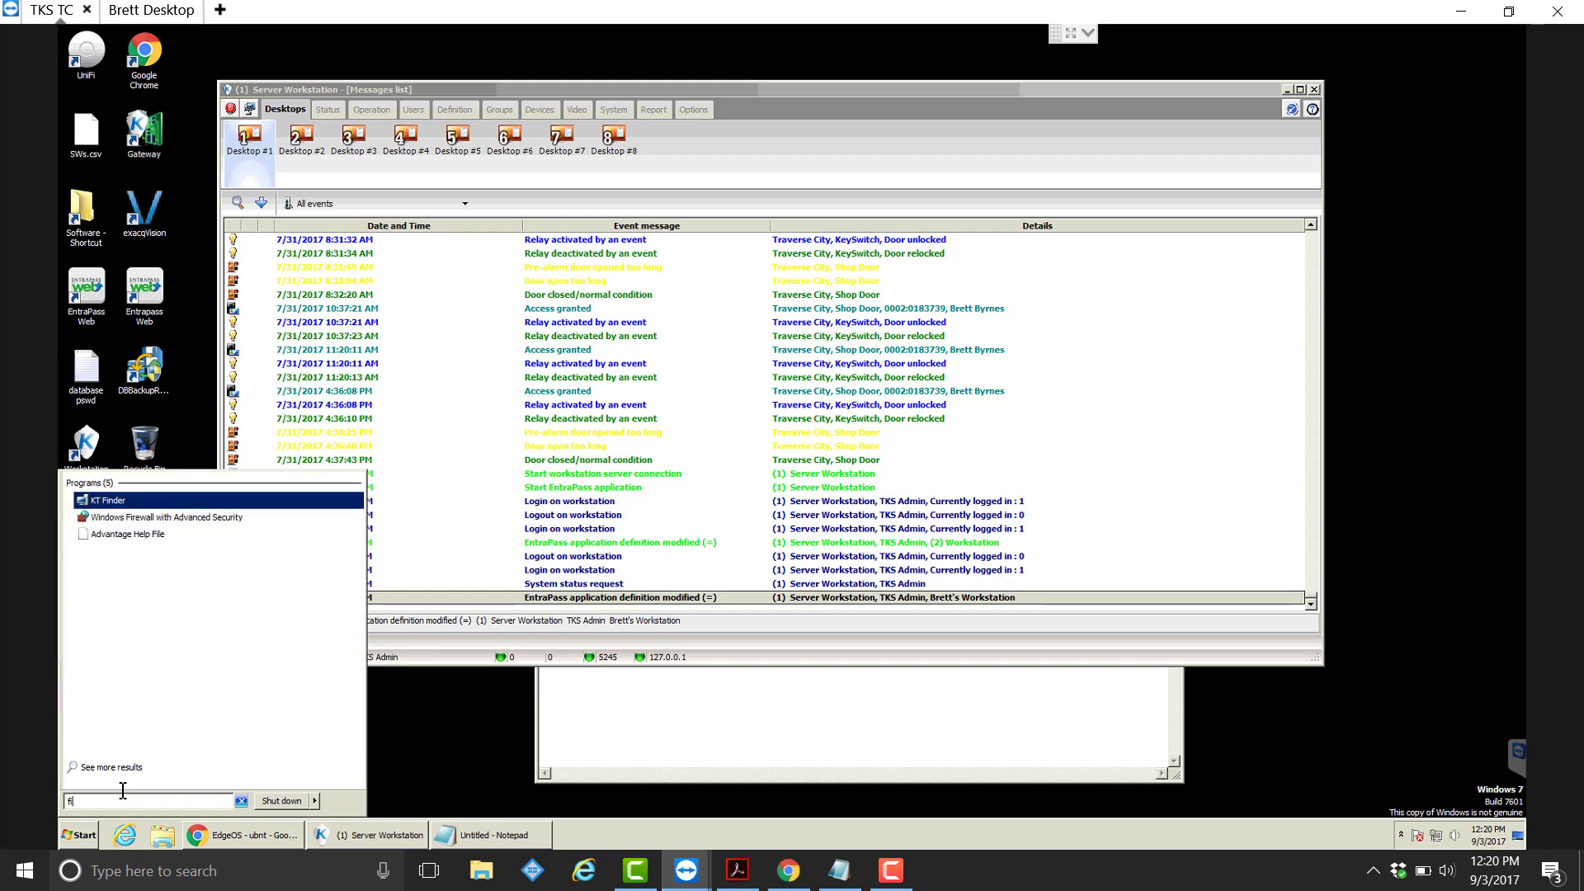
pyautogui.write('rewal')
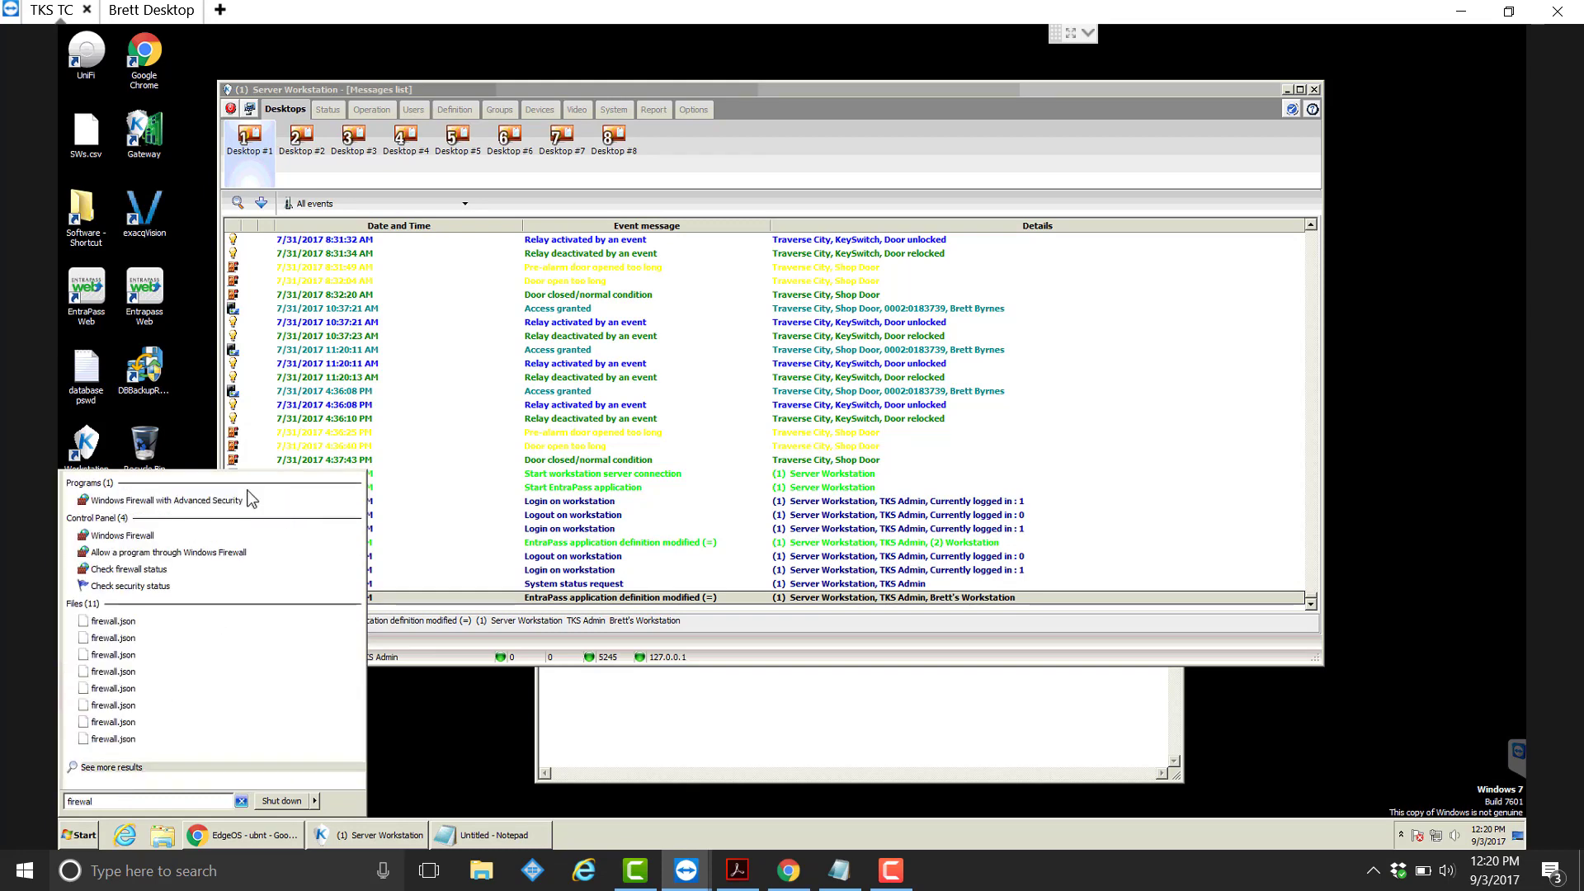
pyautogui.click(206, 500)
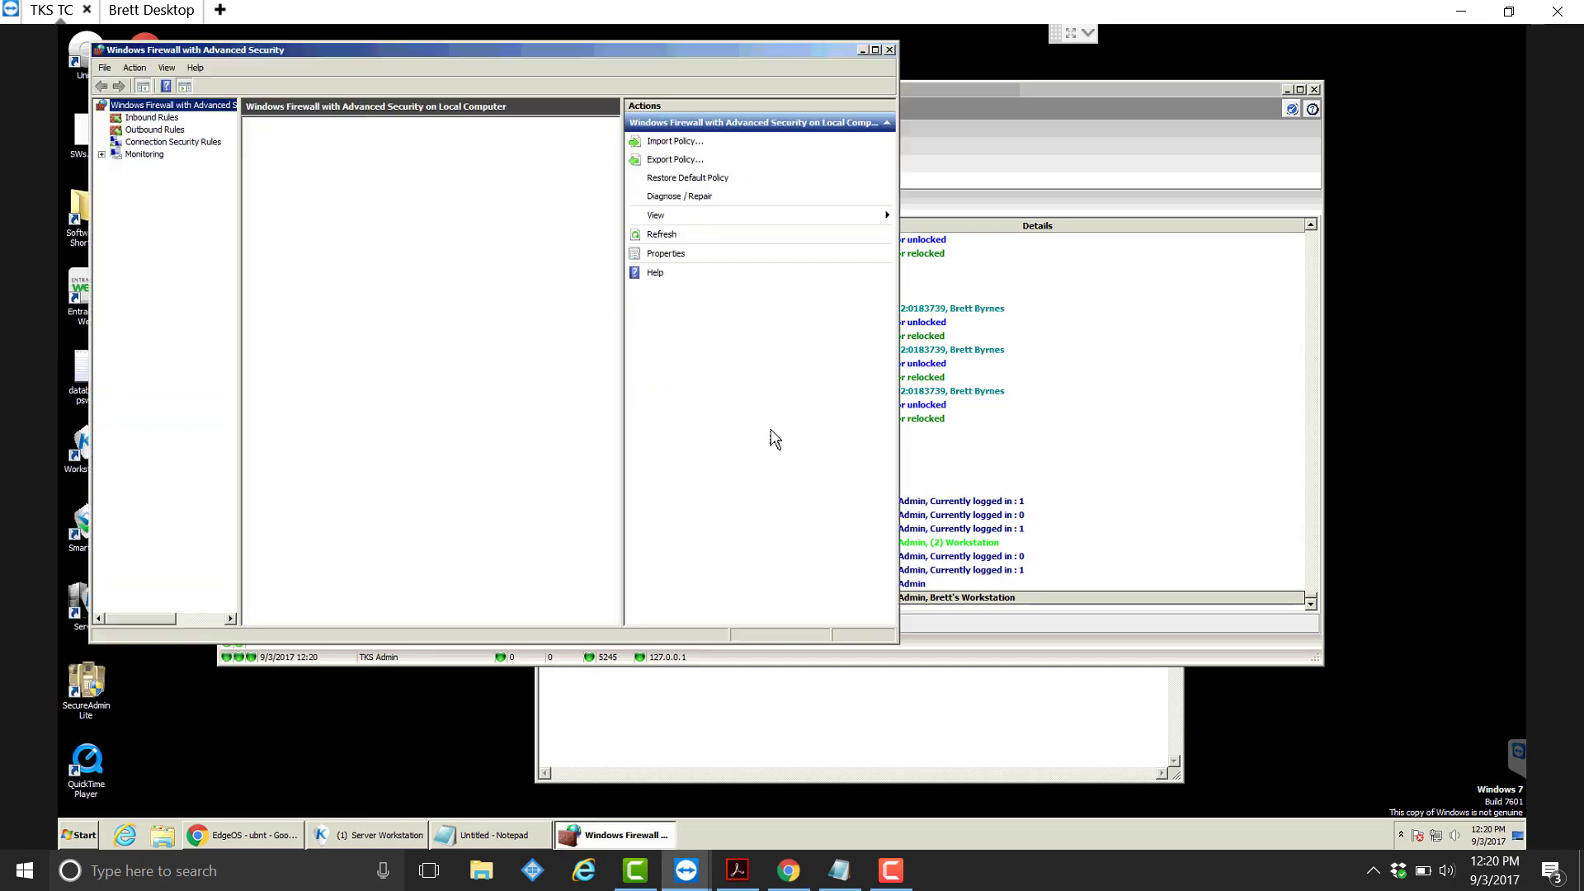
pyautogui.click(875, 50)
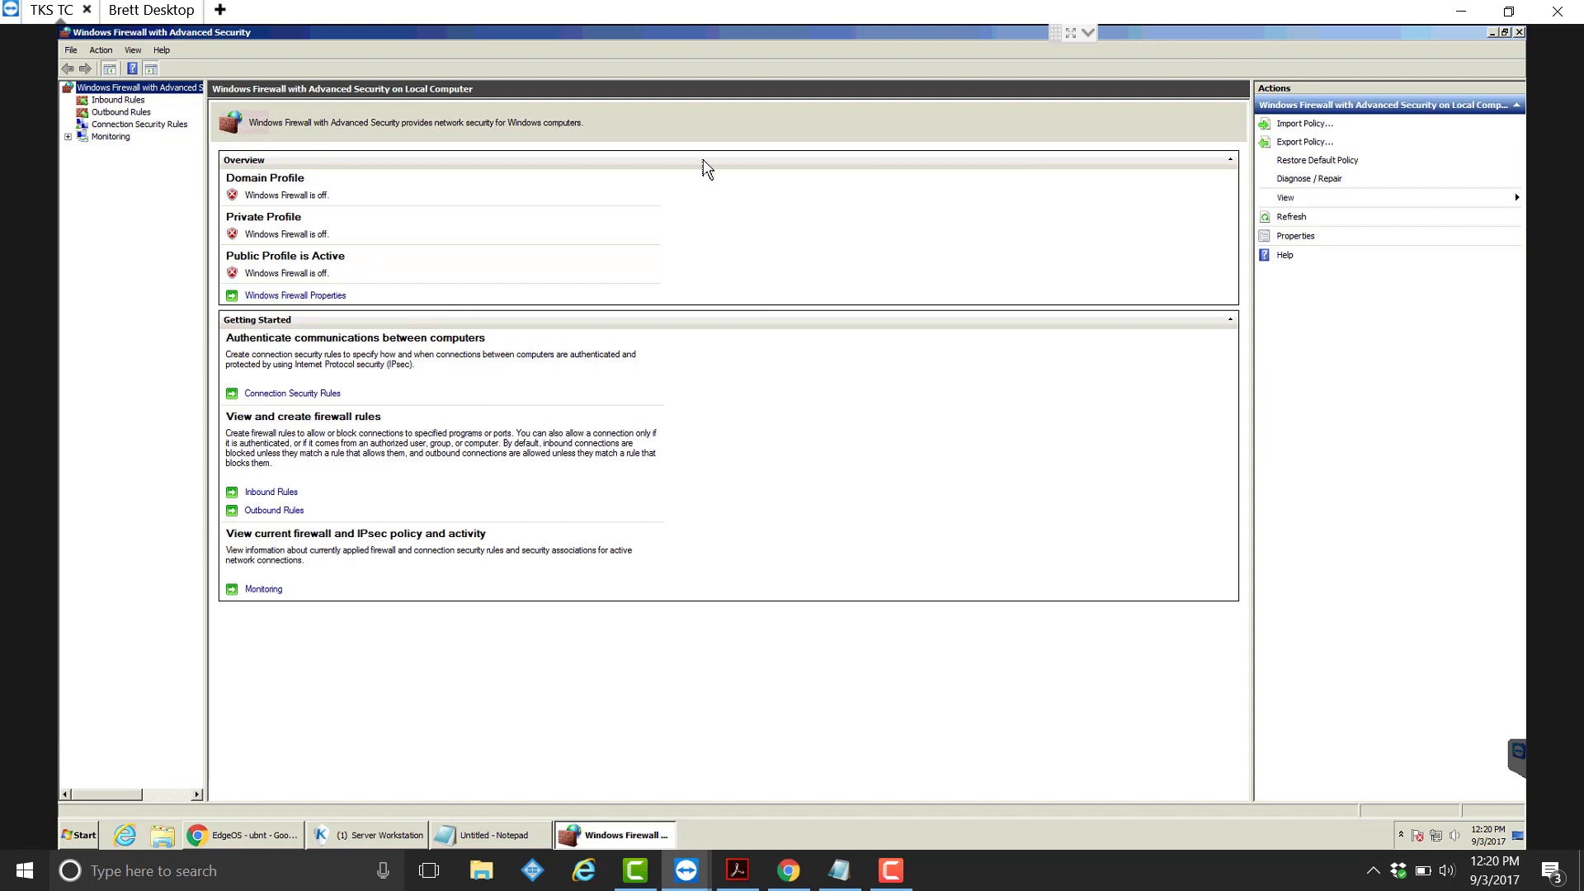
pyautogui.click(290, 297)
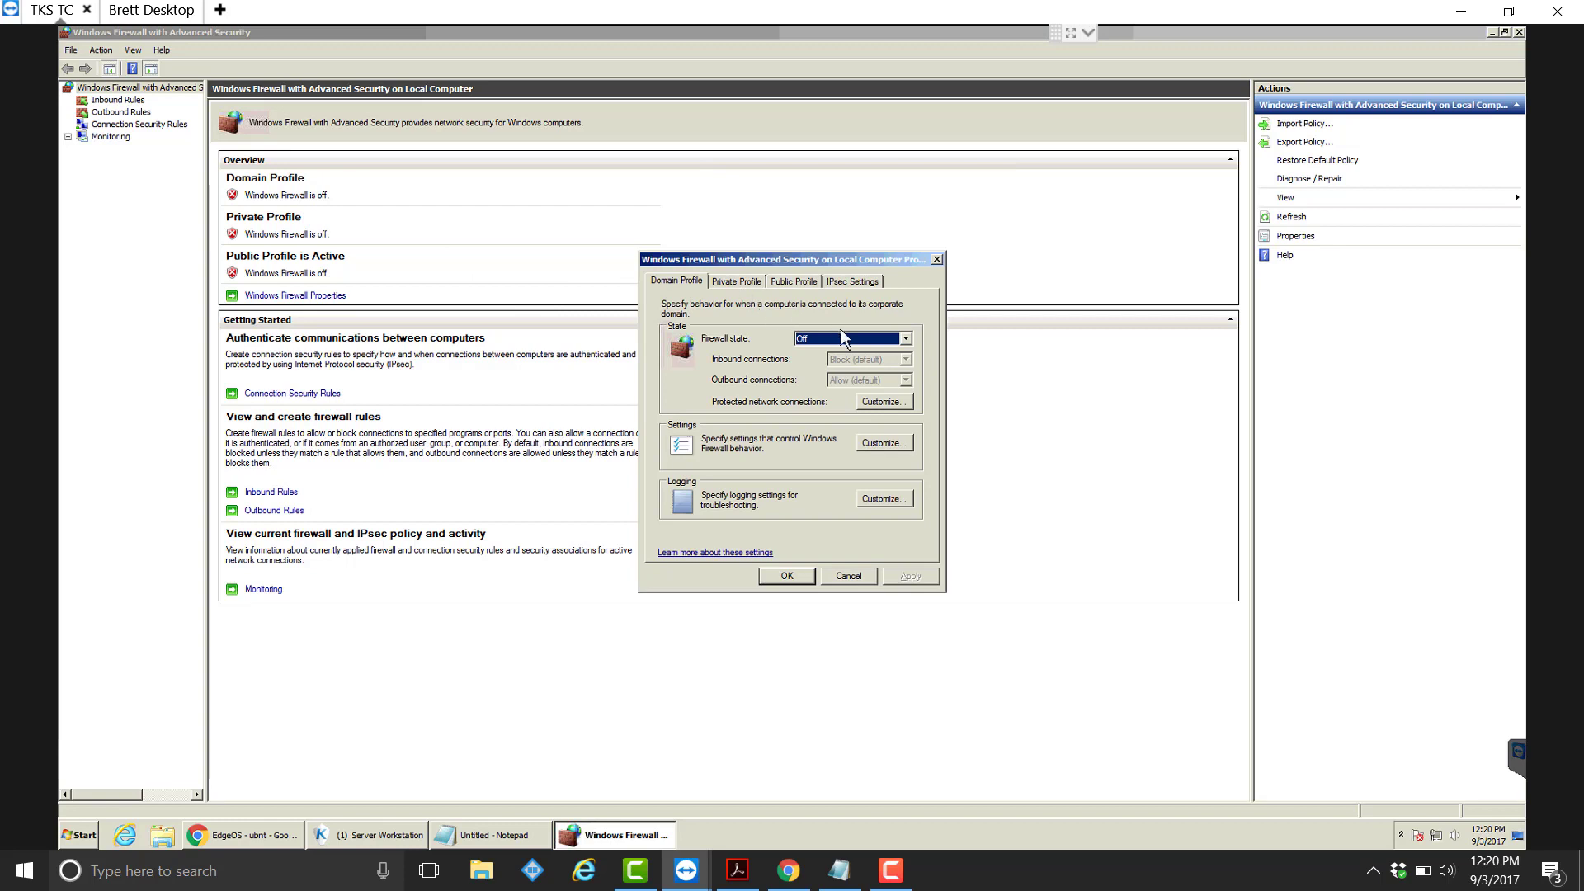
# - Set the Domain and Private profile firewall state to On, applying each change
pyautogui.click(841, 339)
pyautogui.click(826, 350)
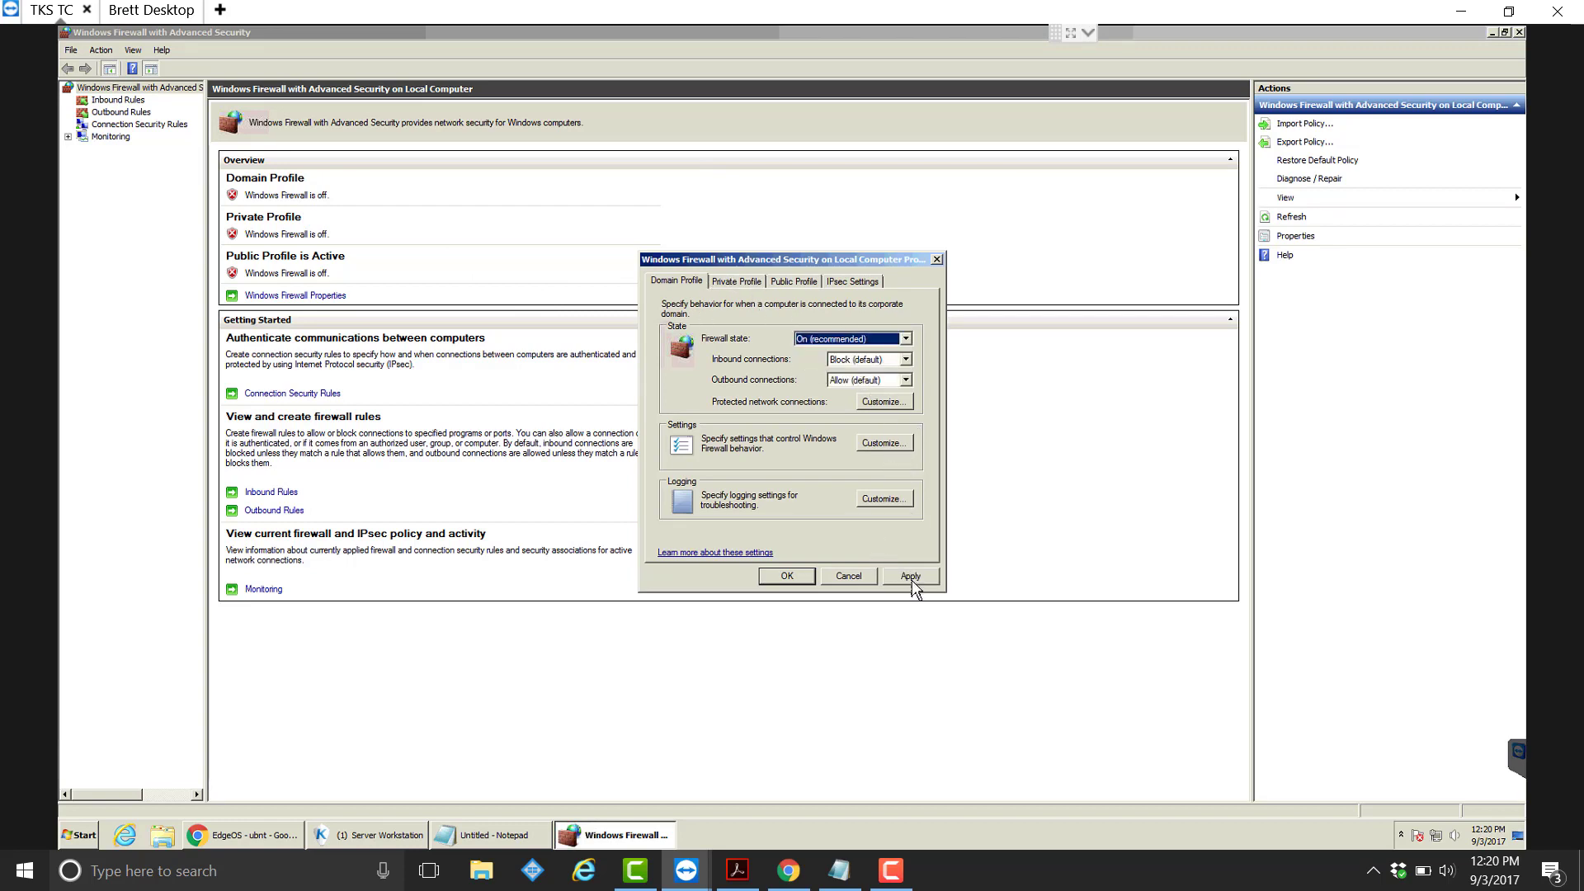
pyautogui.click(910, 576)
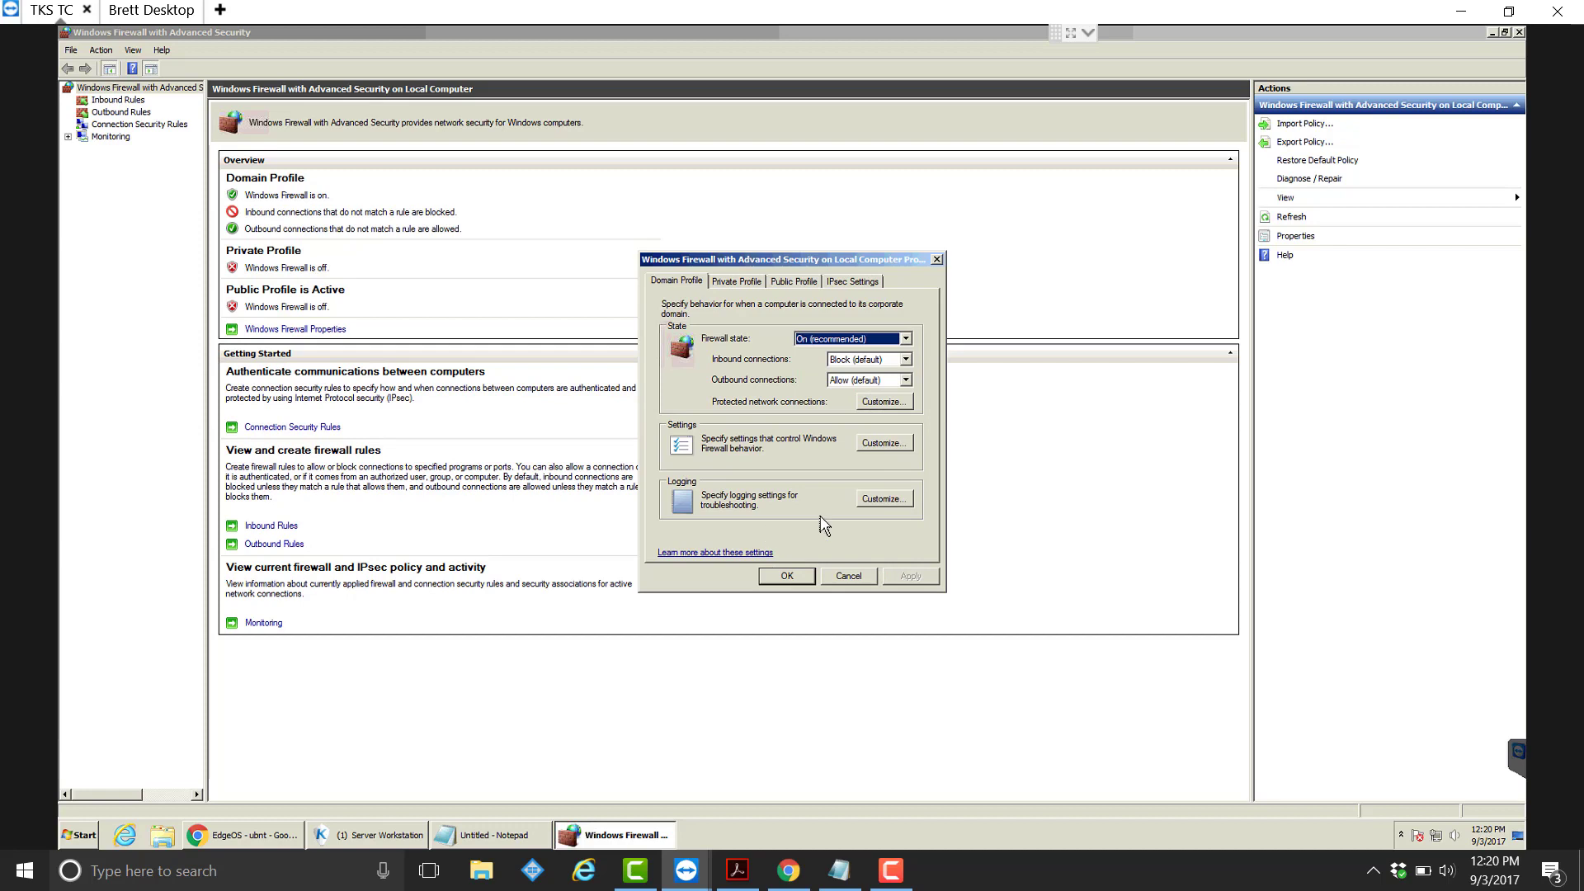
pyautogui.click(729, 282)
pyautogui.click(850, 339)
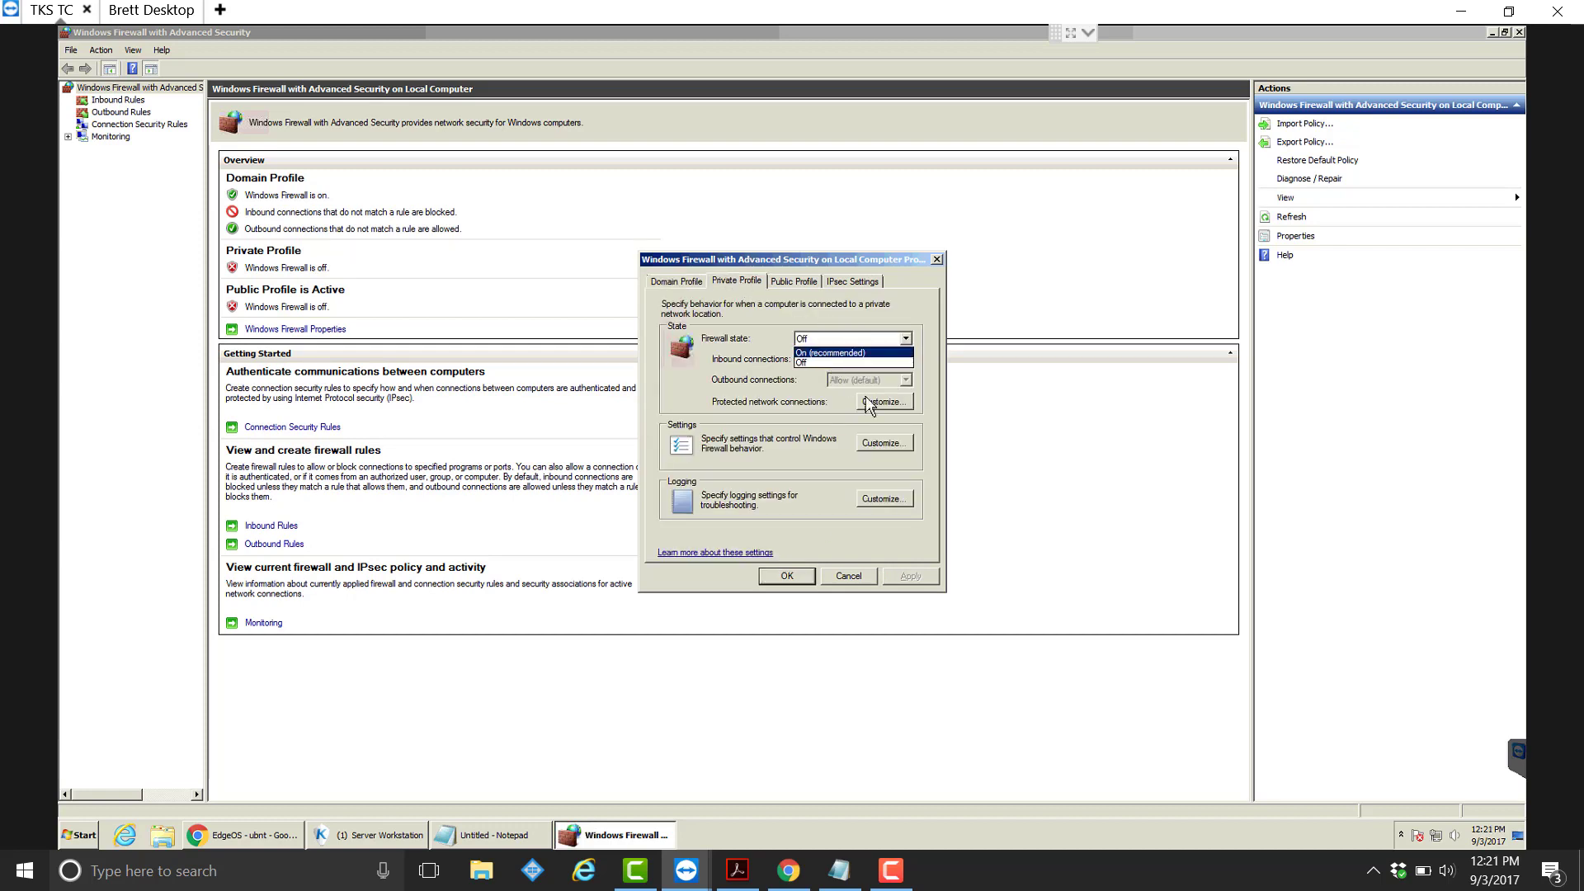
pyautogui.click(833, 352)
pyautogui.click(907, 576)
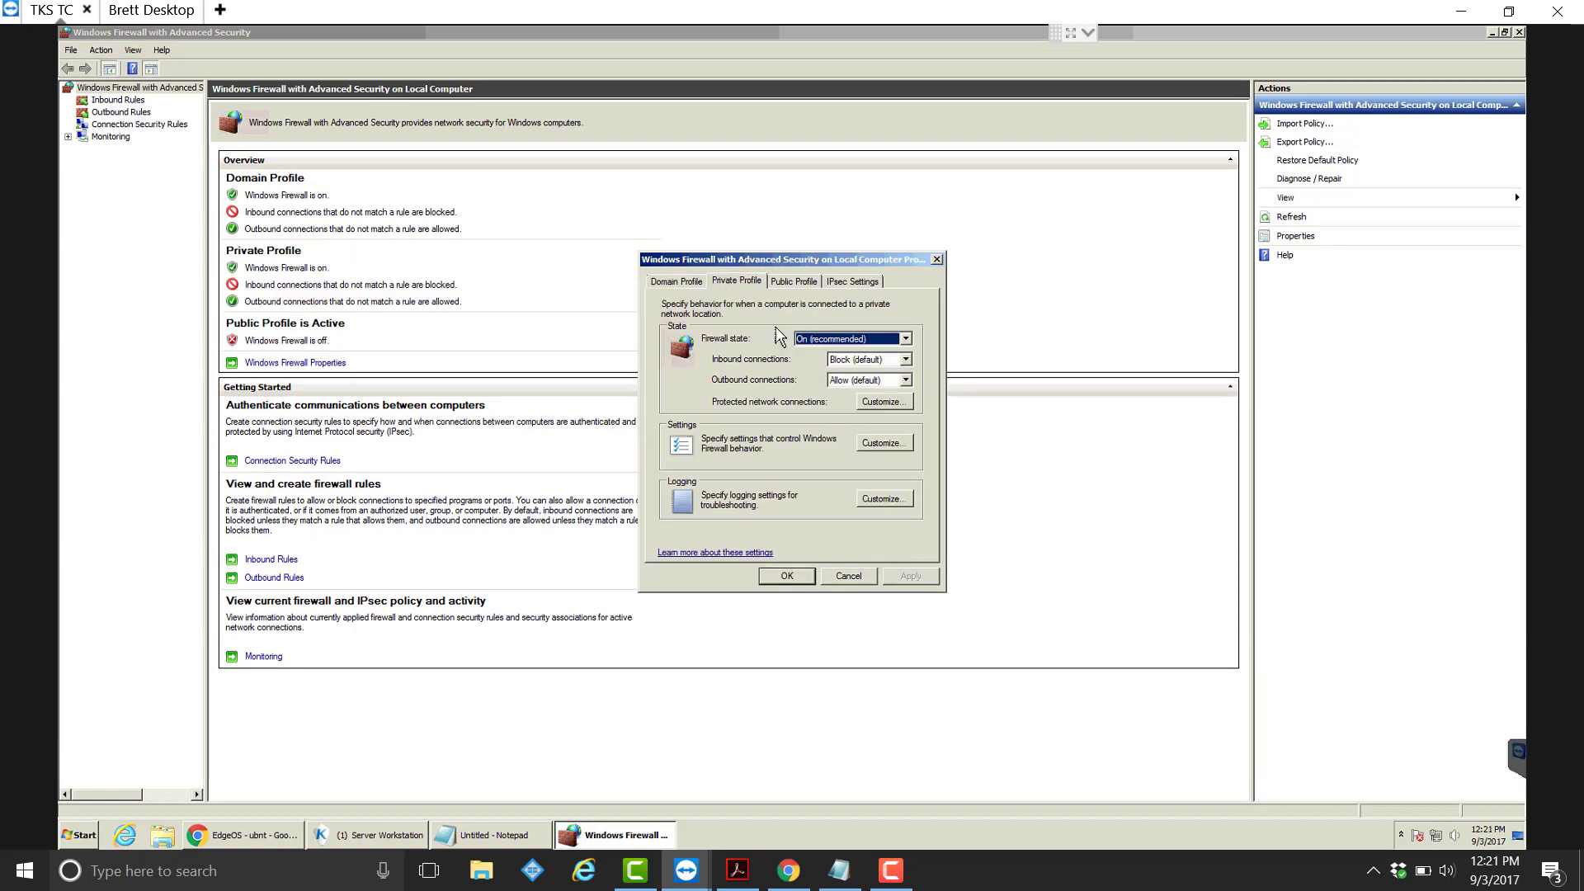
# - Set the Public profile firewall state to On and save the properties with OK
pyautogui.click(794, 281)
pyautogui.click(835, 340)
pyautogui.click(835, 352)
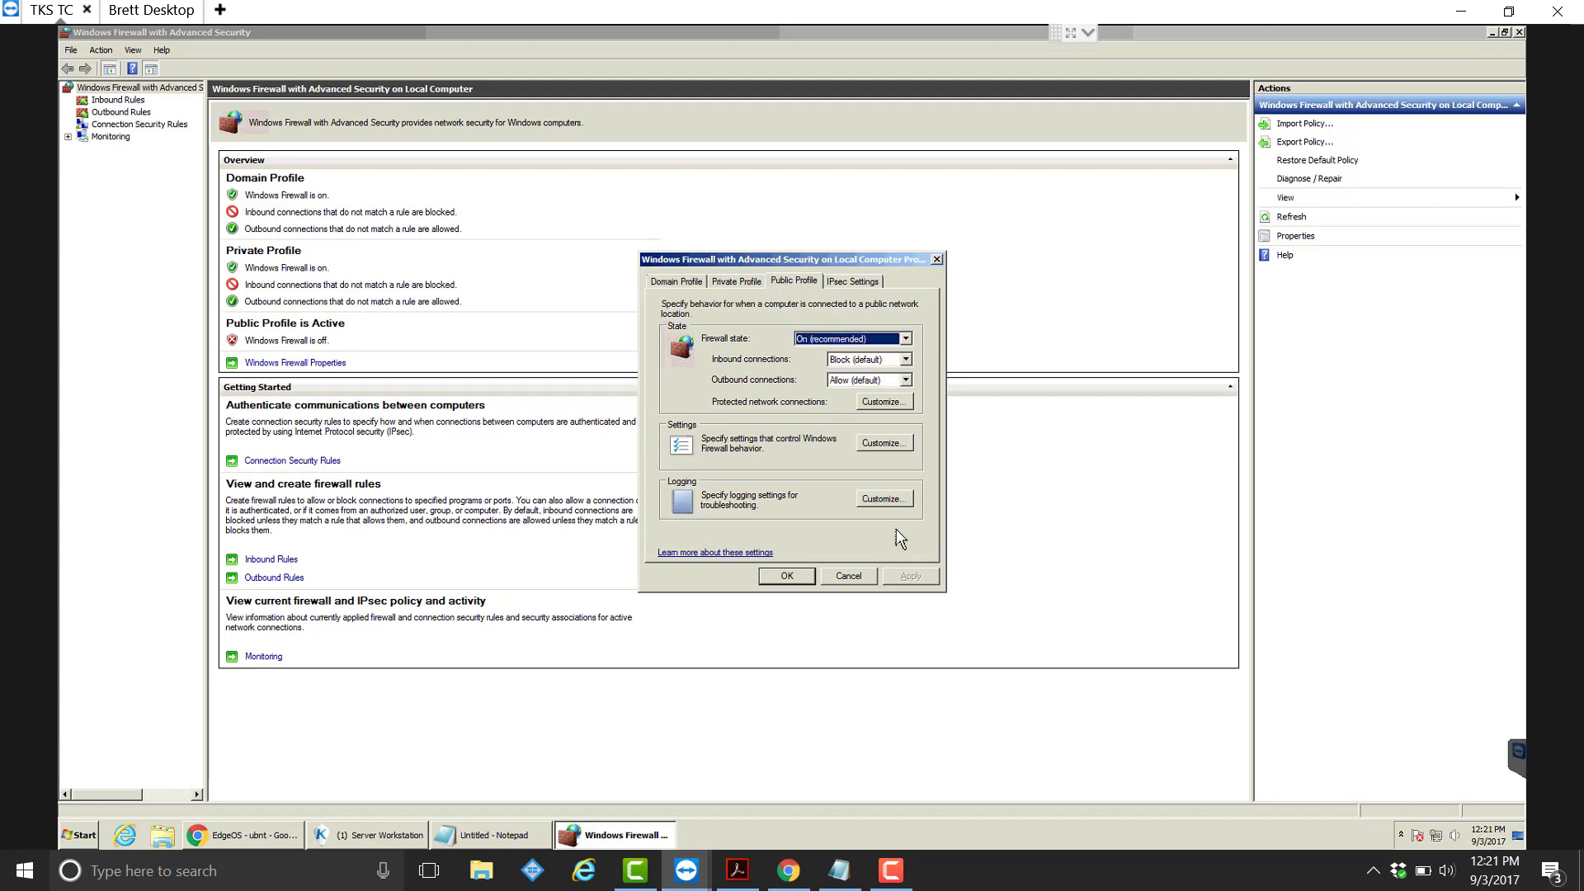
pyautogui.click(910, 576)
pyautogui.click(852, 281)
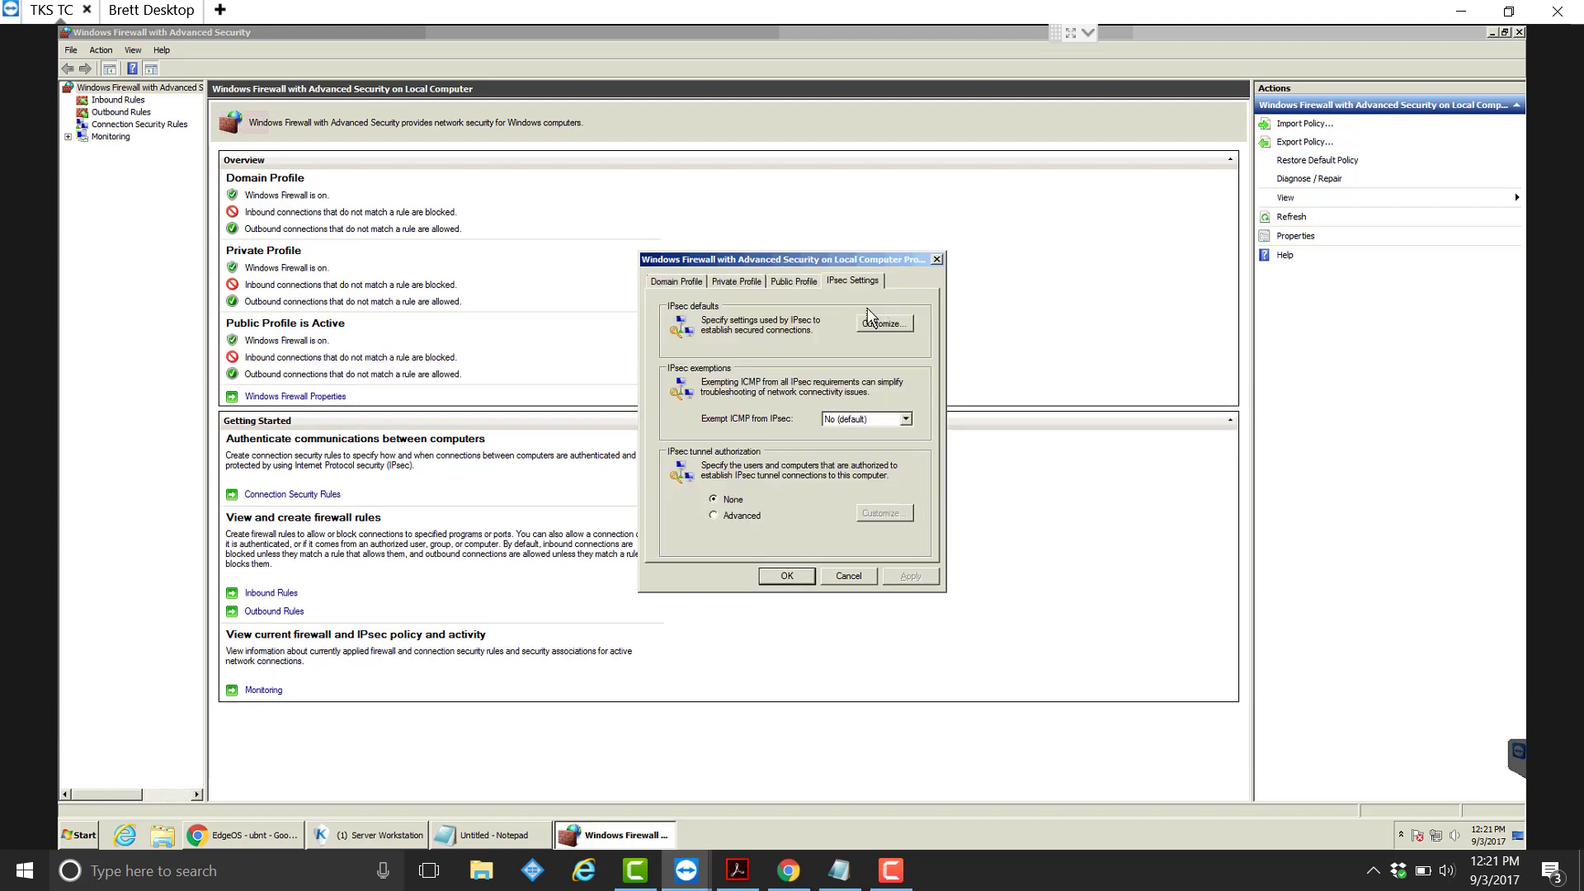
pyautogui.click(788, 577)
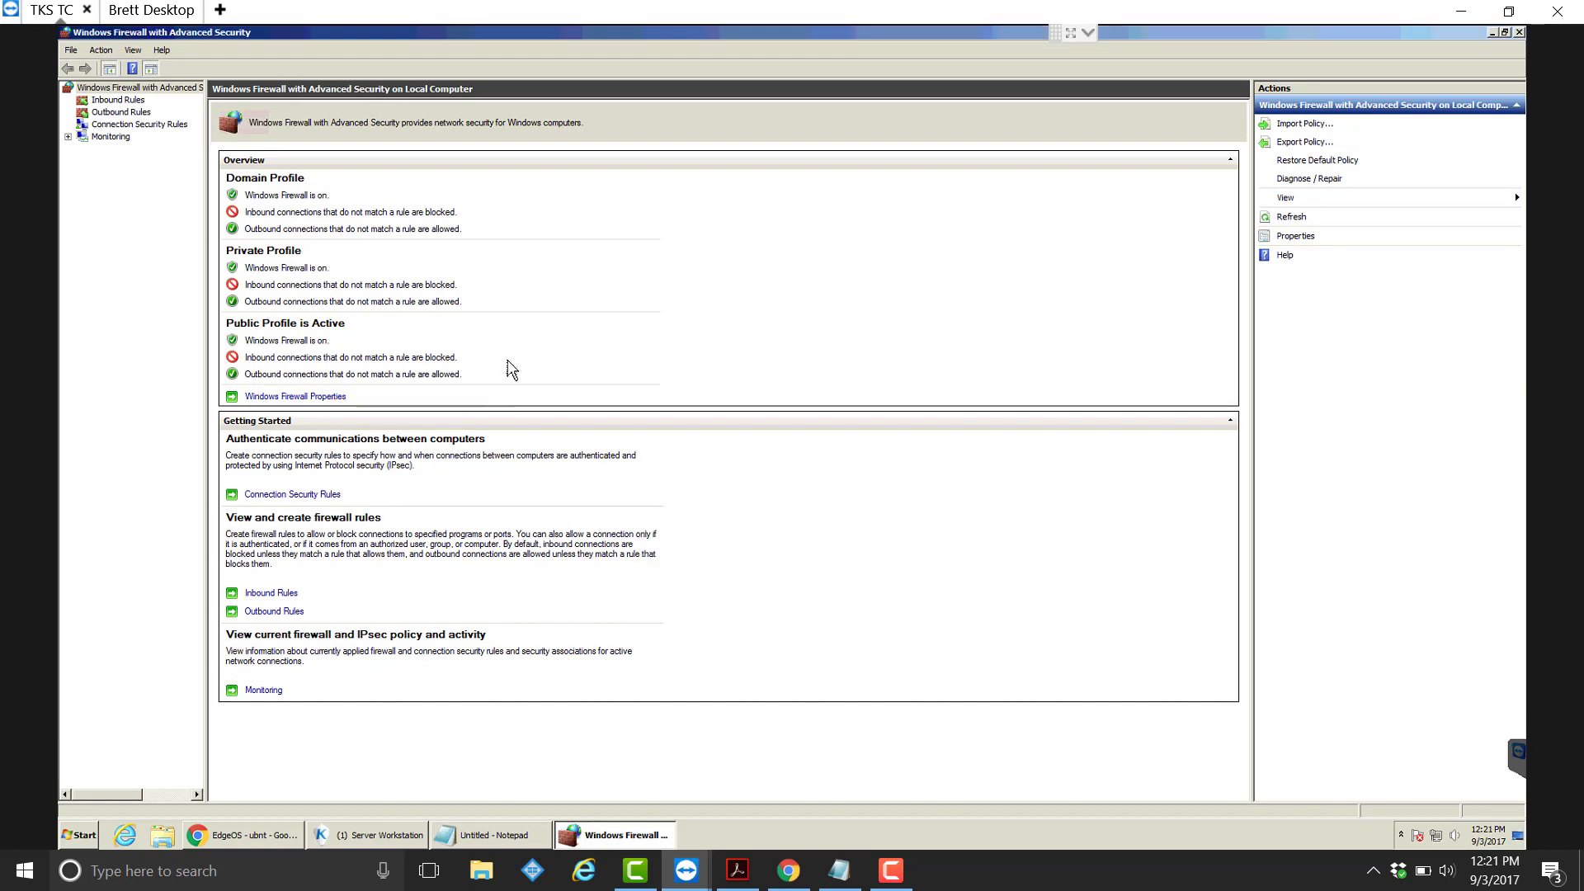
# - Reopen the firewall properties to verify them, then show the Inbound Rules list
pyautogui.click(354, 396)
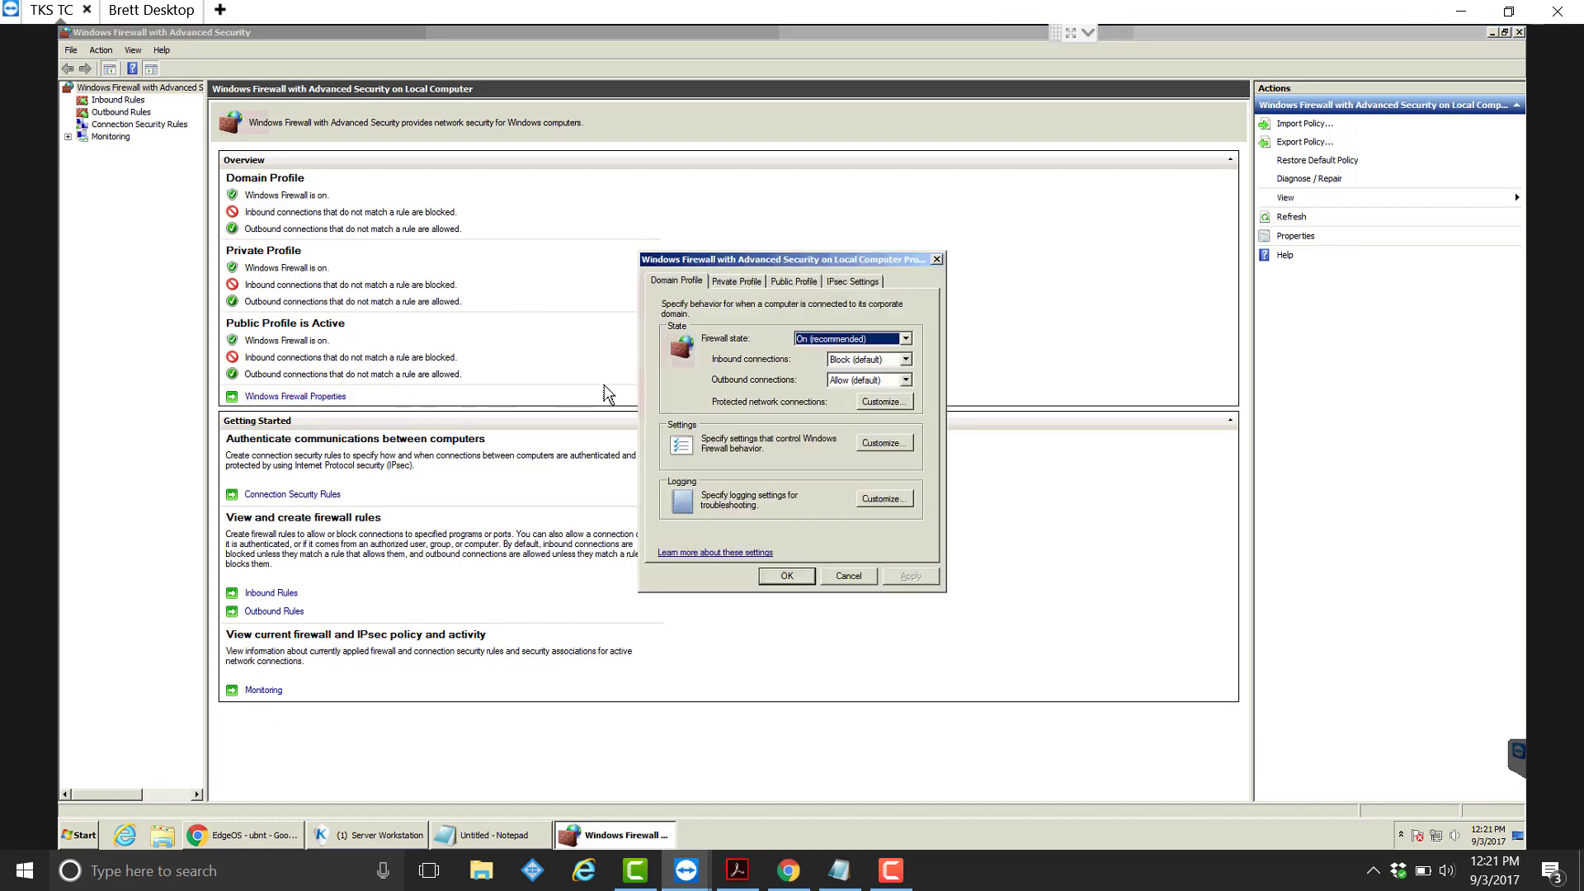
pyautogui.click(938, 261)
pyautogui.click(118, 99)
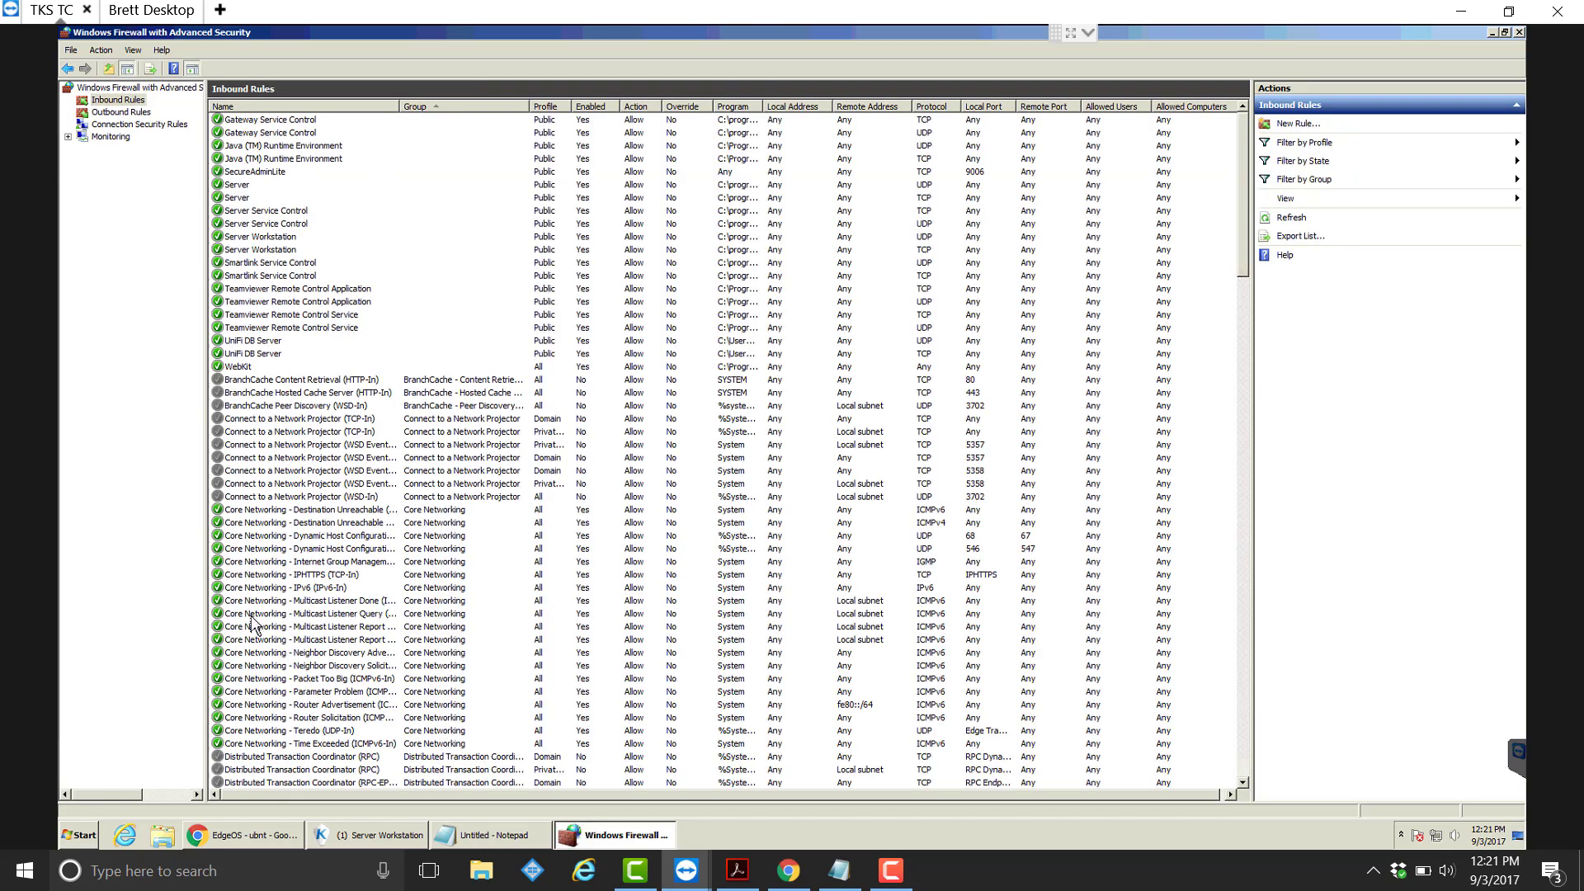
# - Start a new inbound rule of type Port in the New Inbound Rule wizard
pyautogui.scroll(-12, 326, 608)
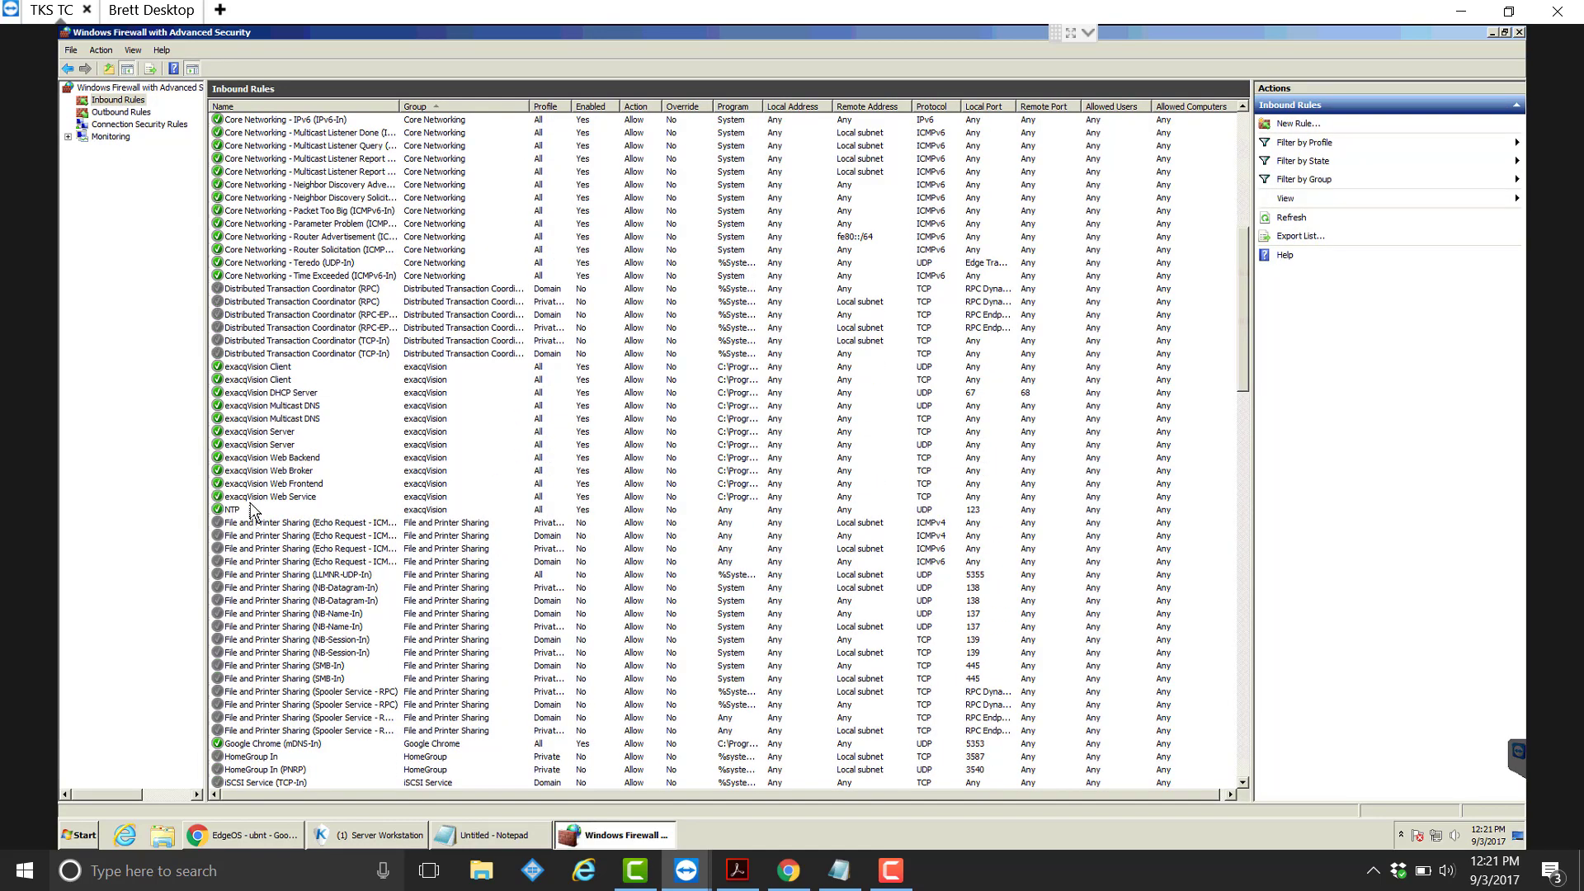
pyautogui.scroll(1, 256, 491)
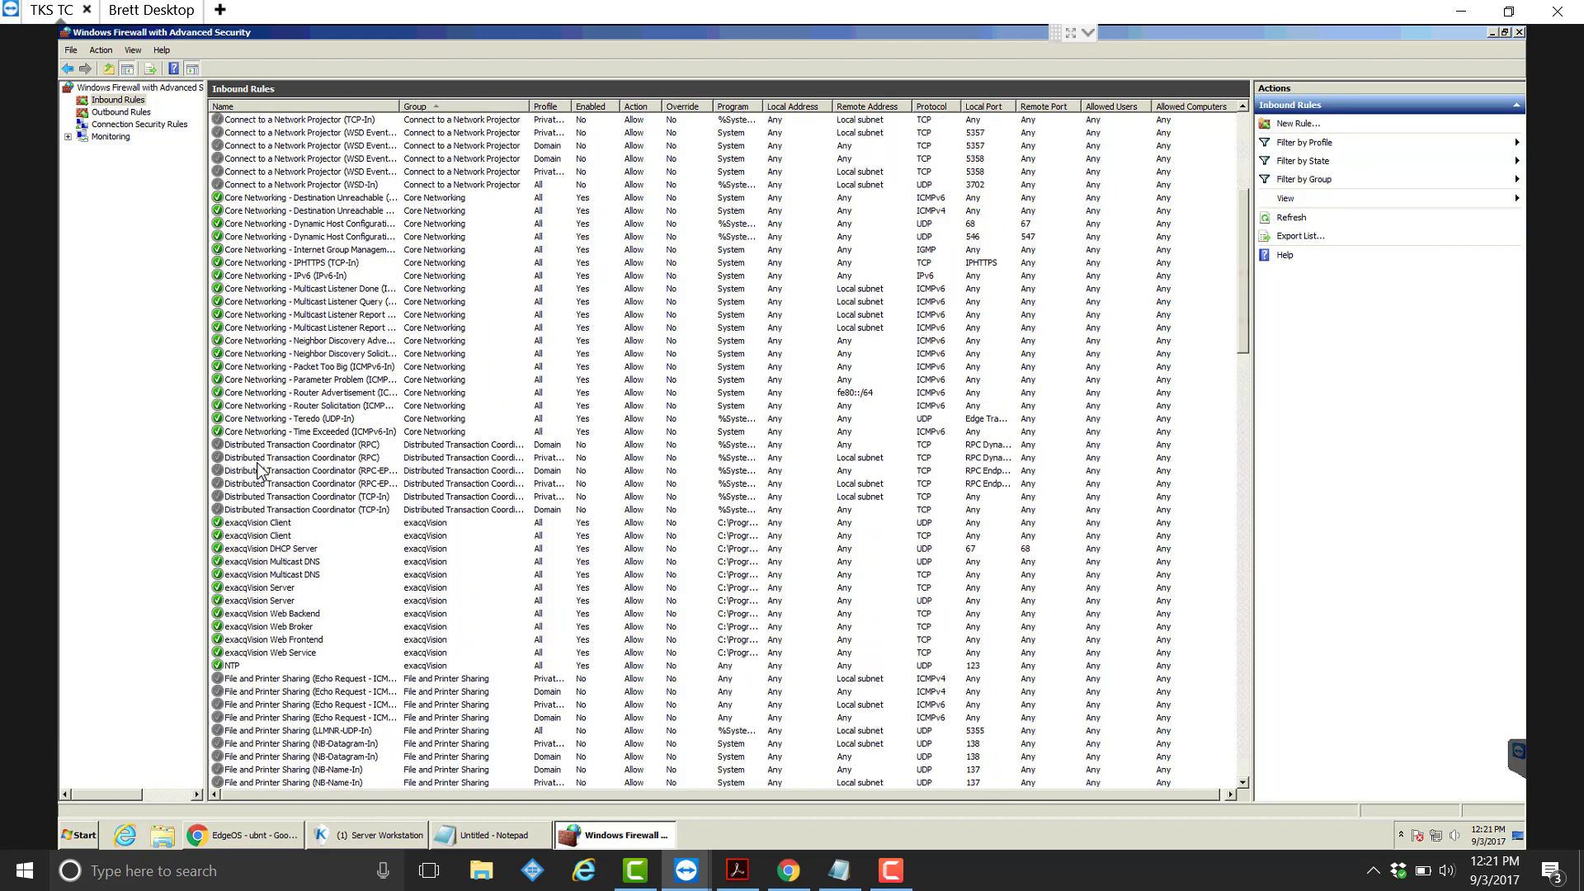
pyautogui.scroll(11, 256, 485)
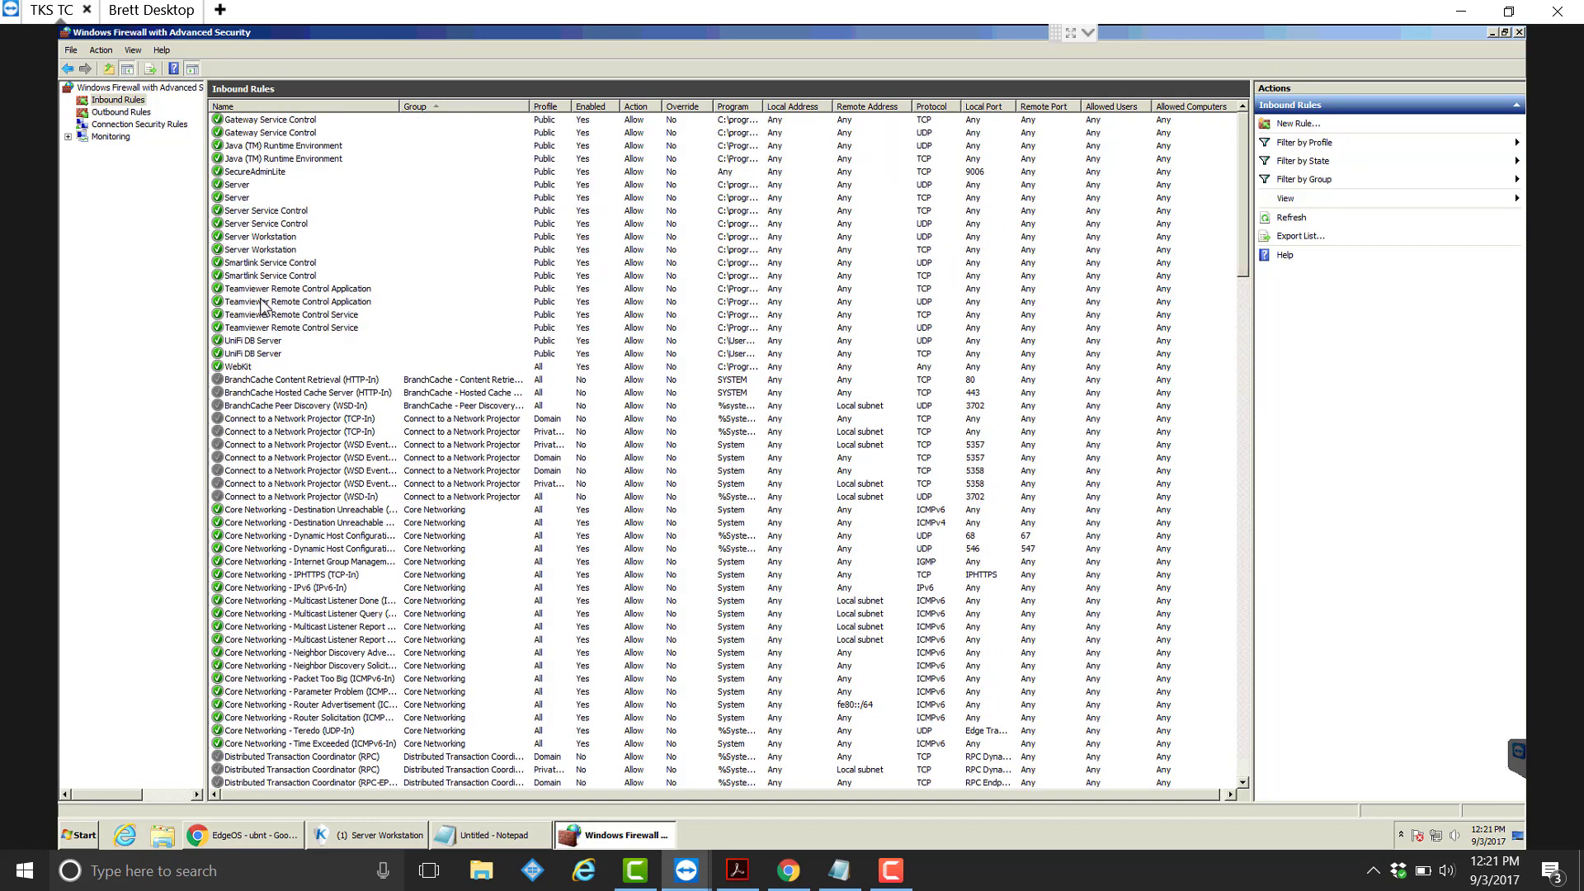
pyautogui.click(254, 238)
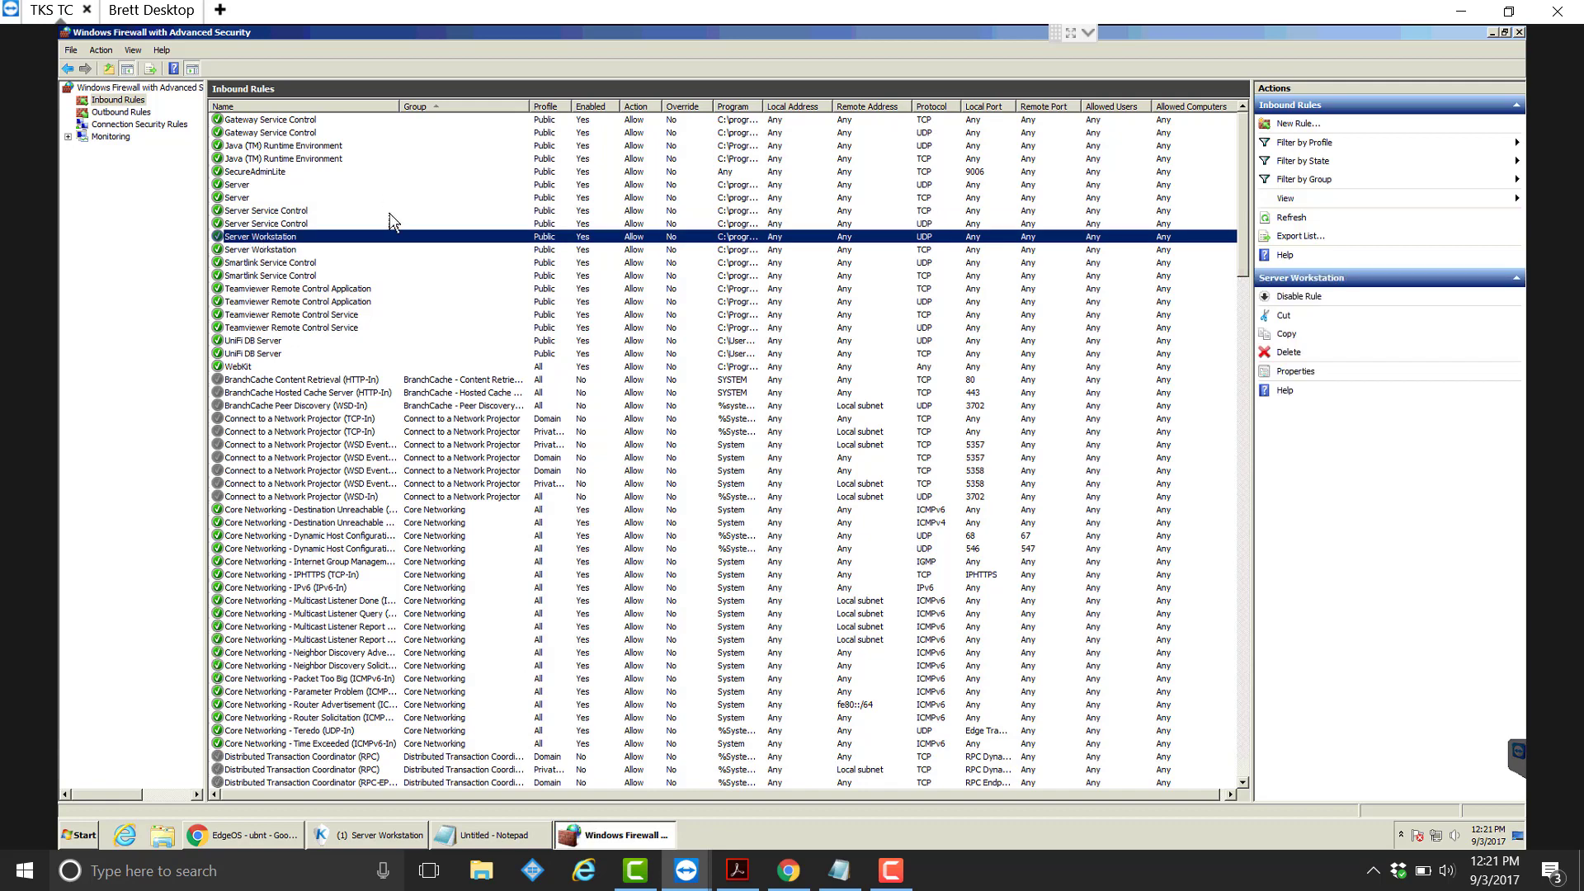
pyautogui.click(1315, 128)
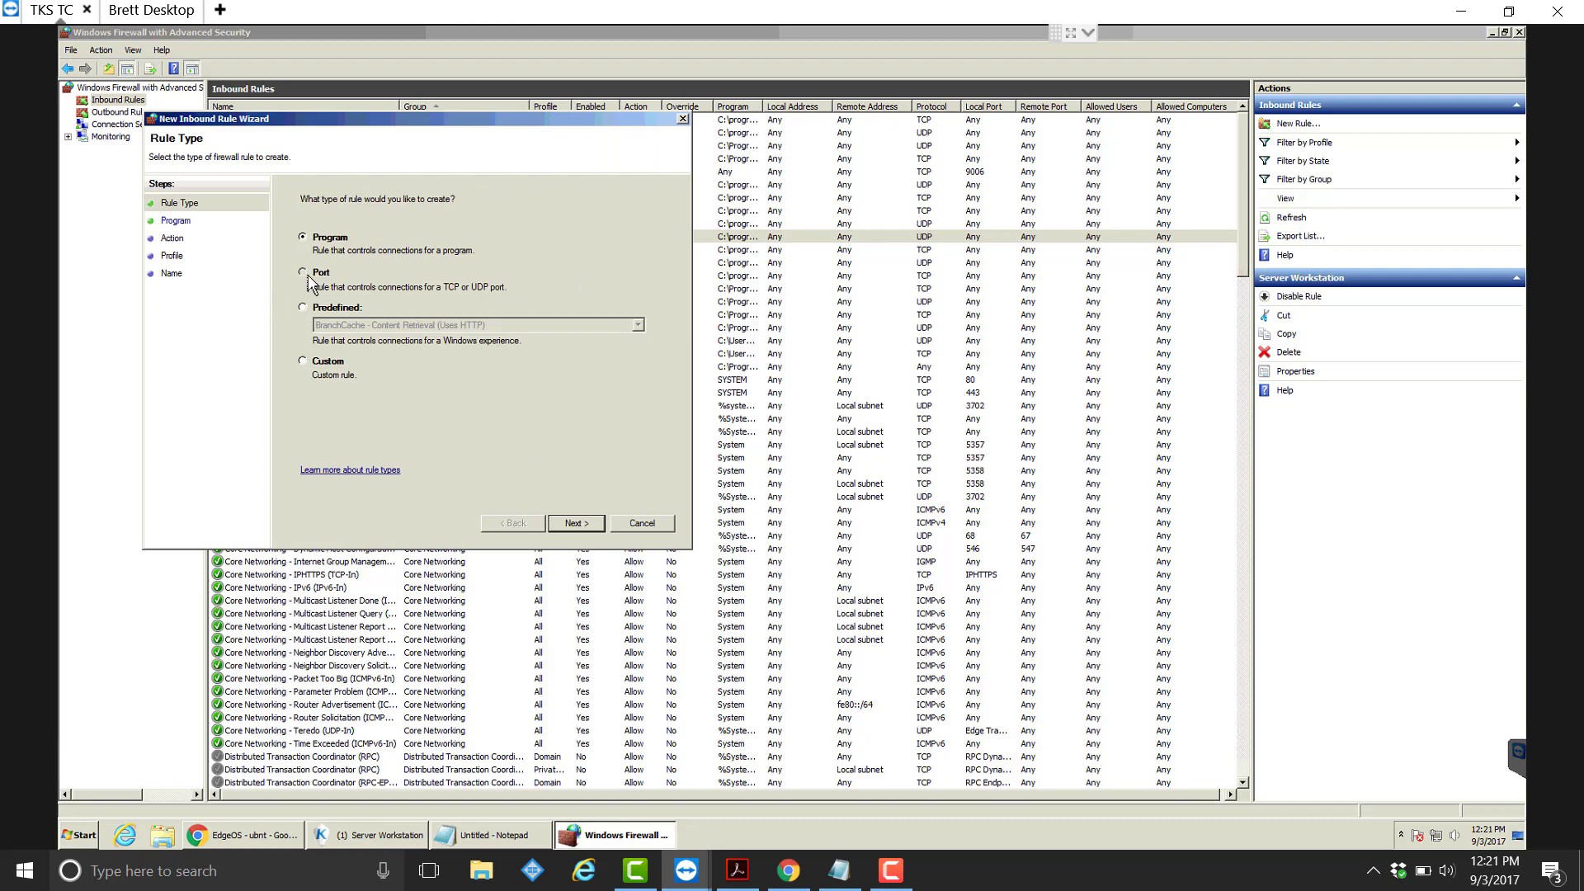
pyautogui.click(314, 274)
pyautogui.click(578, 522)
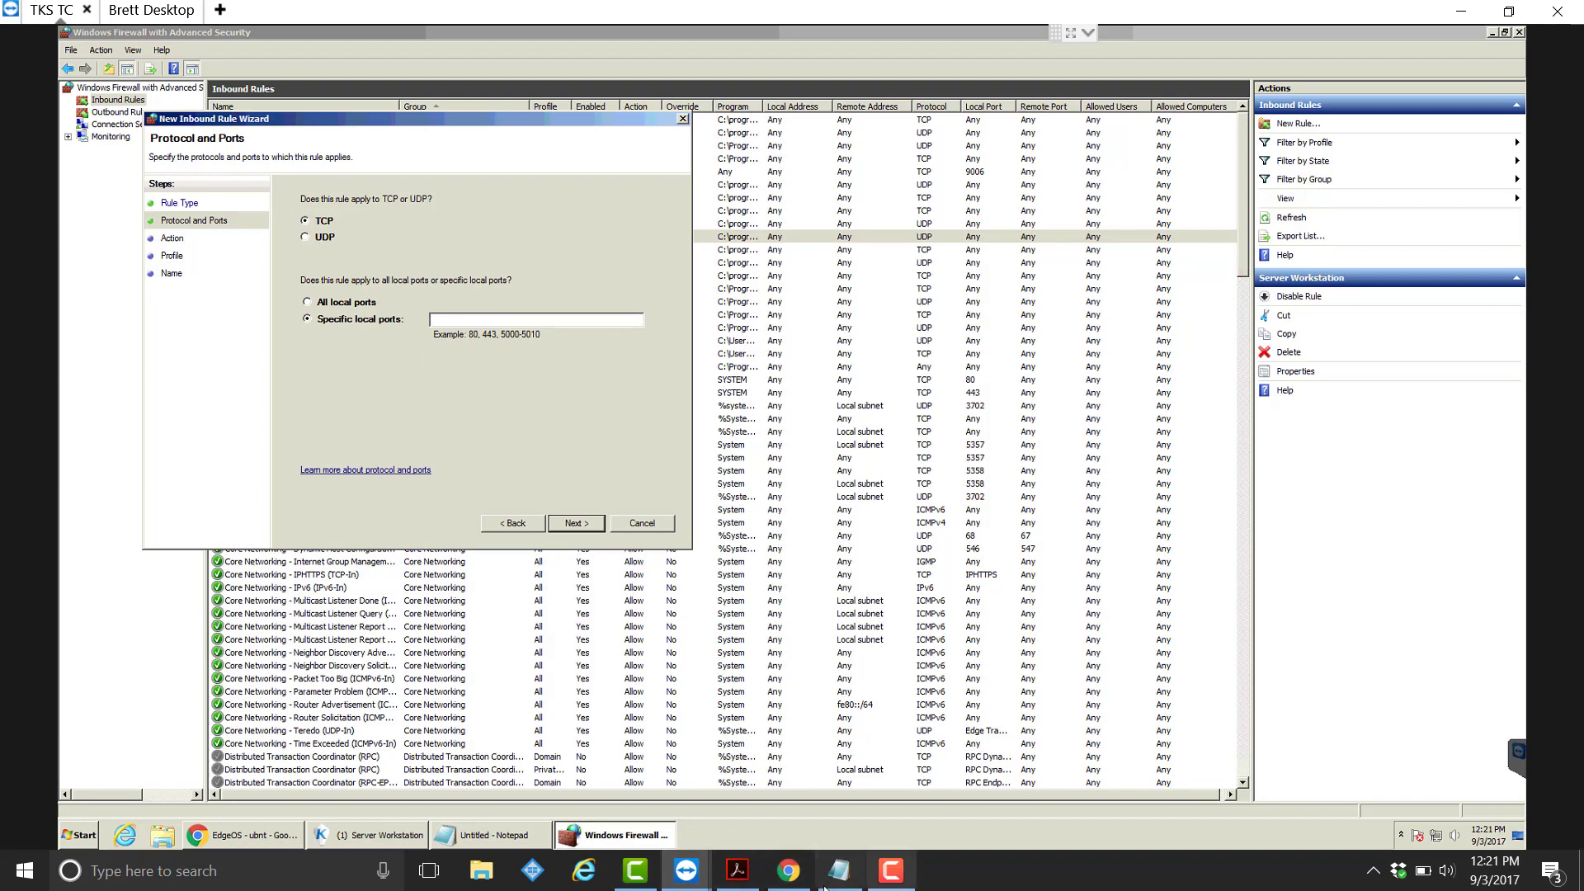
# - Confirm port 18101 in the ports PDF and set the rule to TCP local port 18101
pyautogui.click(738, 872)
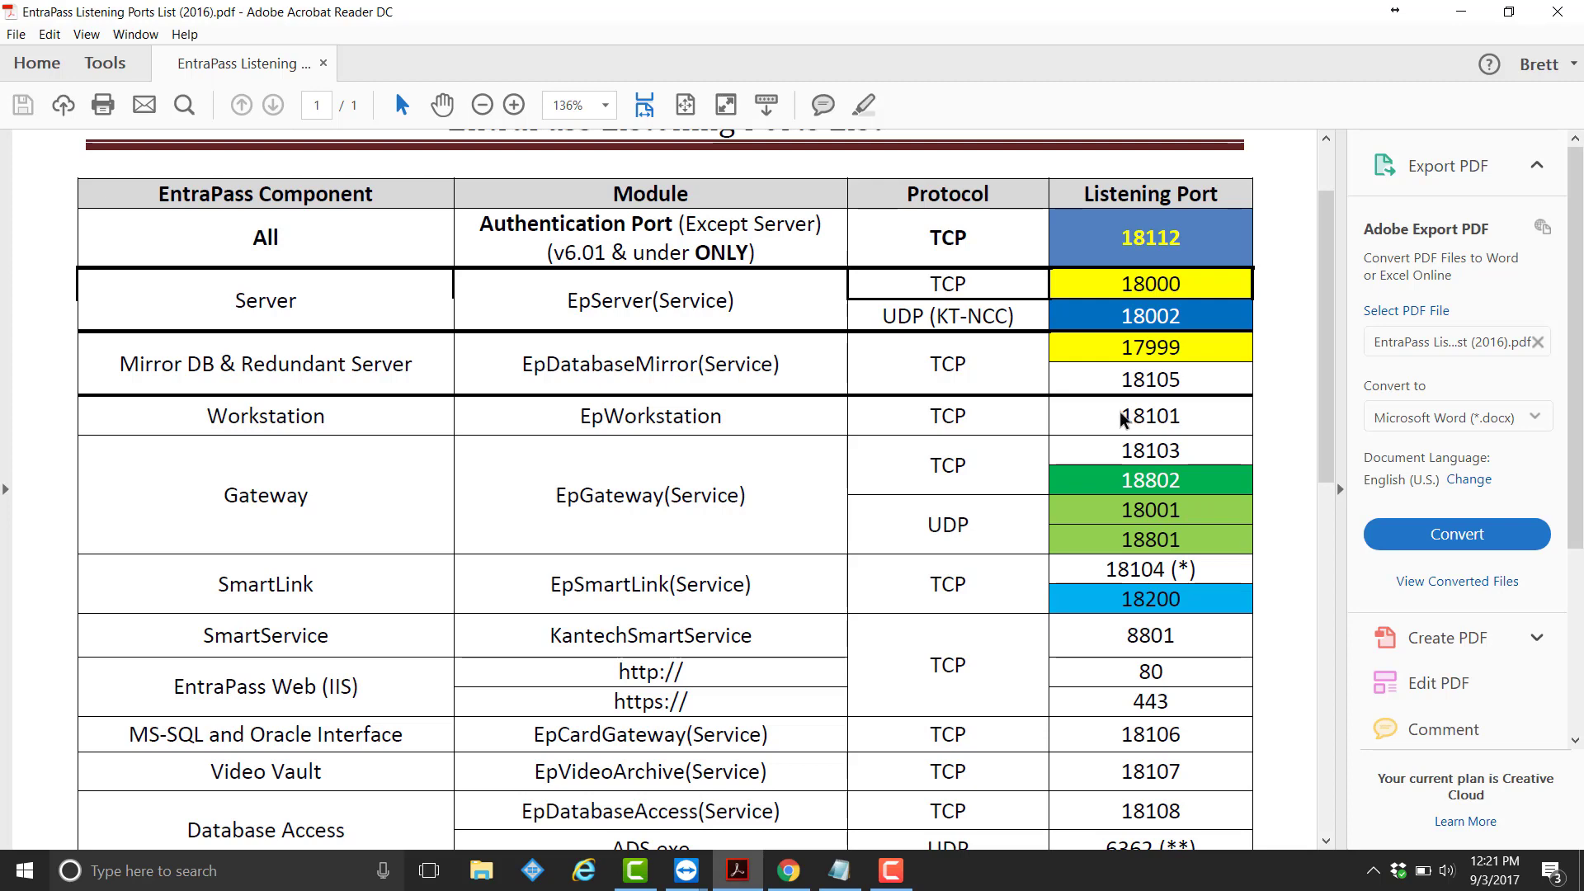
pyautogui.moveTo(1120, 417); pyautogui.dragTo(1185, 410)
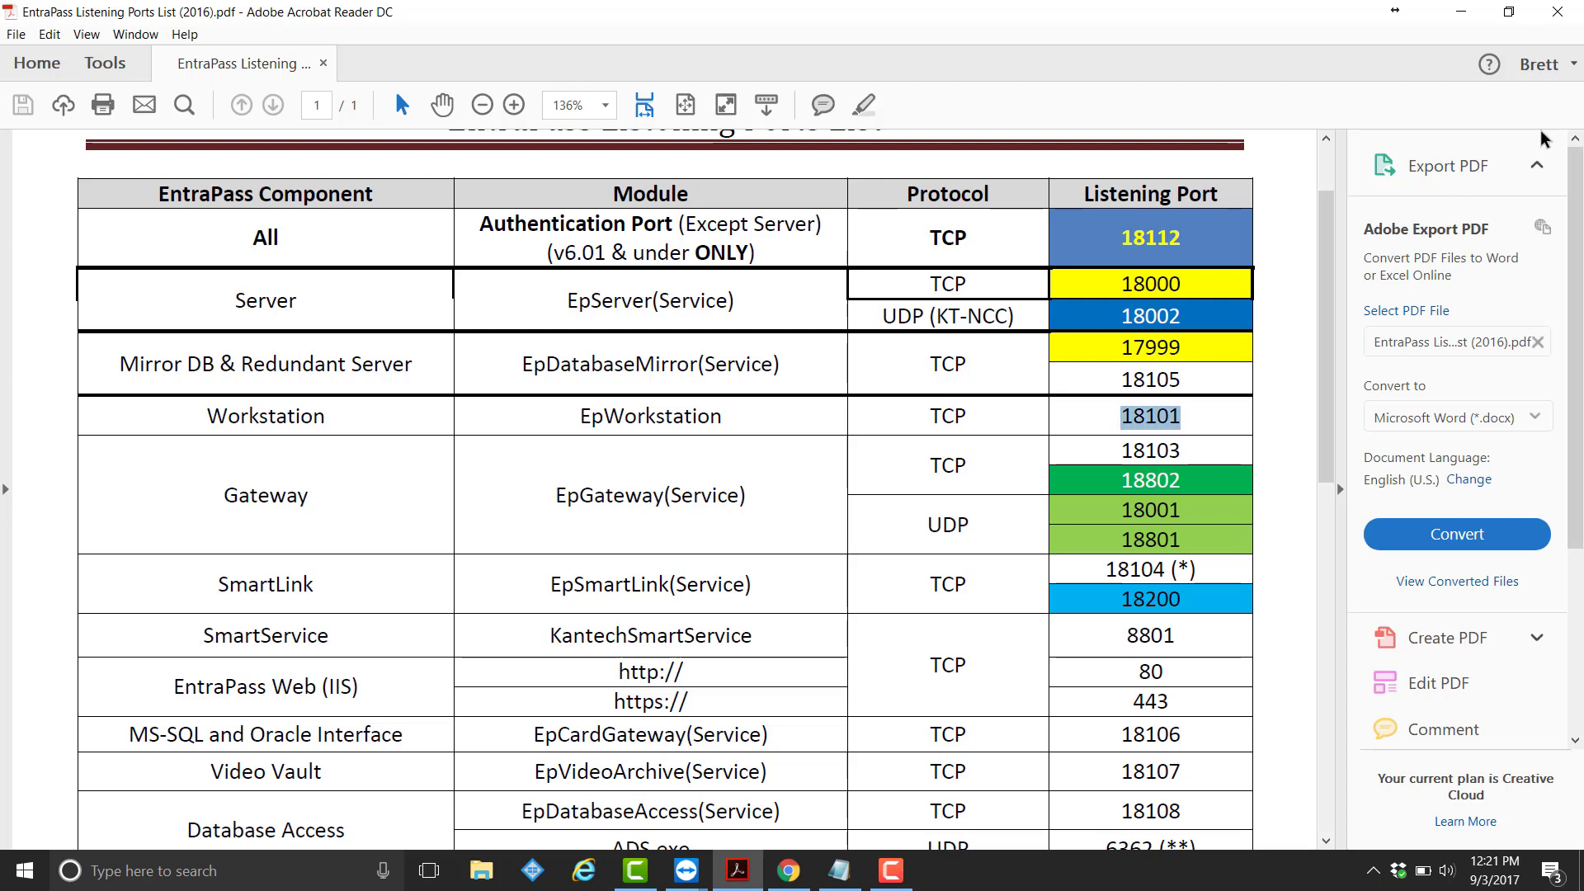
pyautogui.click(1460, 11)
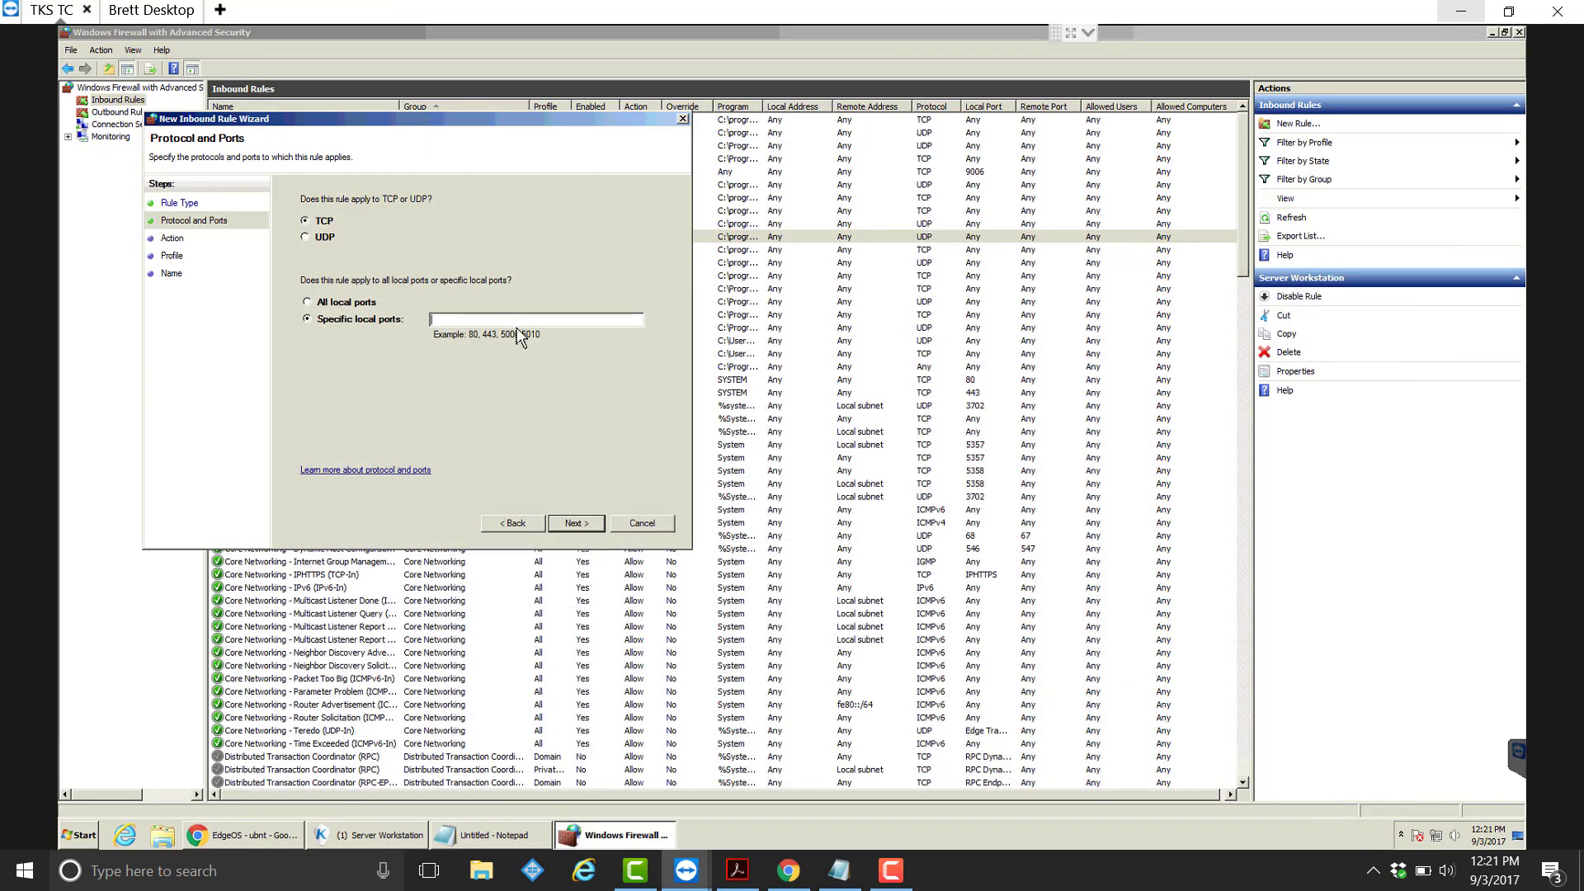
pyautogui.click(525, 316)
pyautogui.write('18101')
pyautogui.click(577, 523)
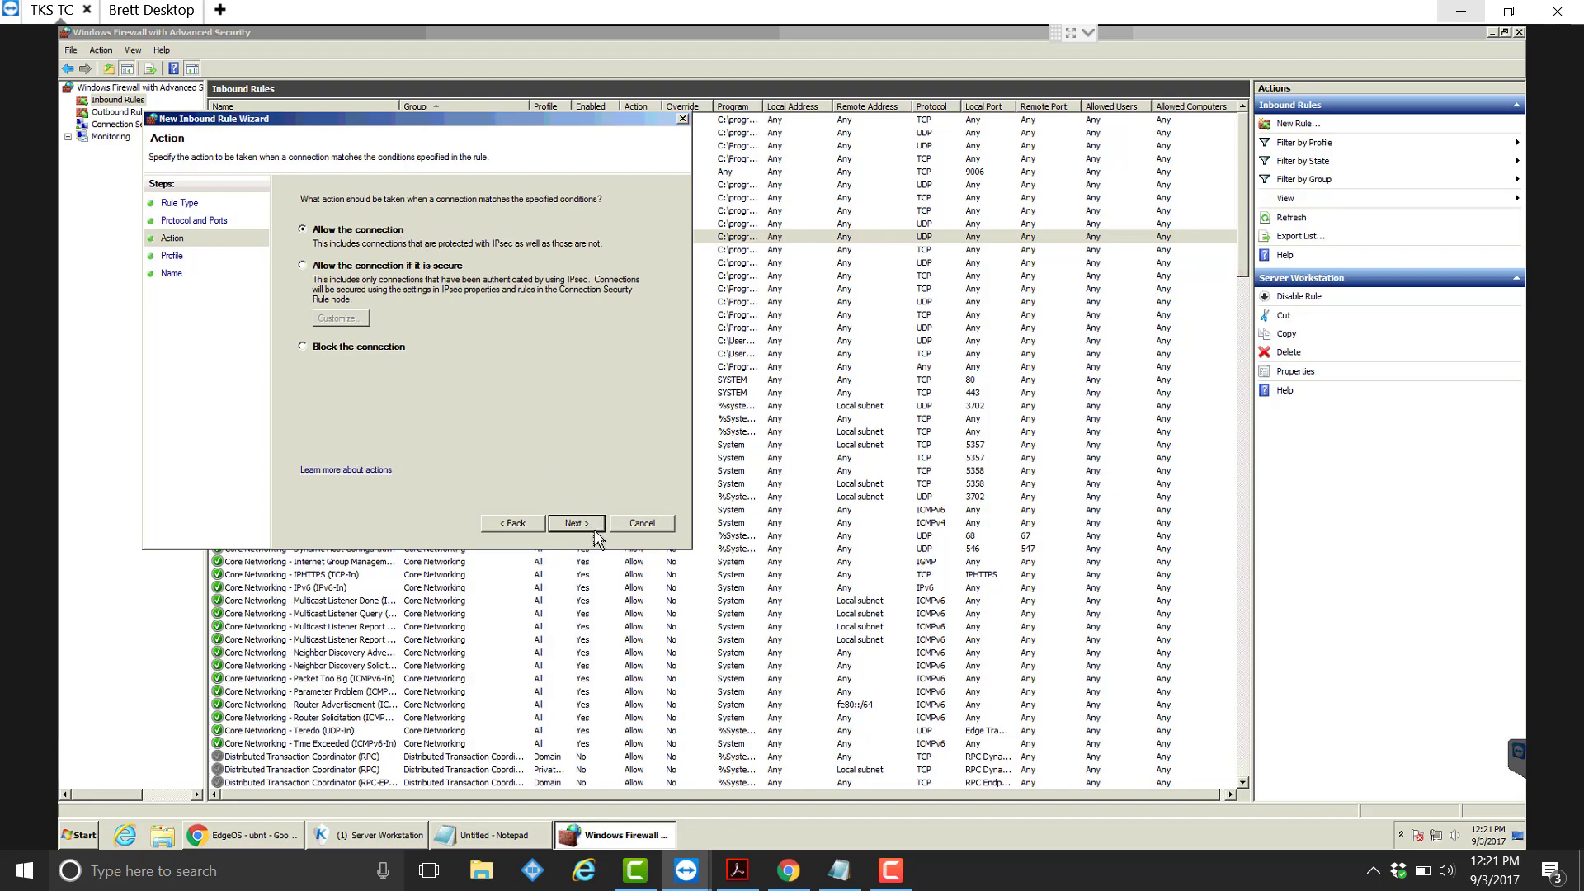
# - Allow the connection on all profiles, name the rule 'Entrapass Workstation', and finish
pyautogui.click(587, 525)
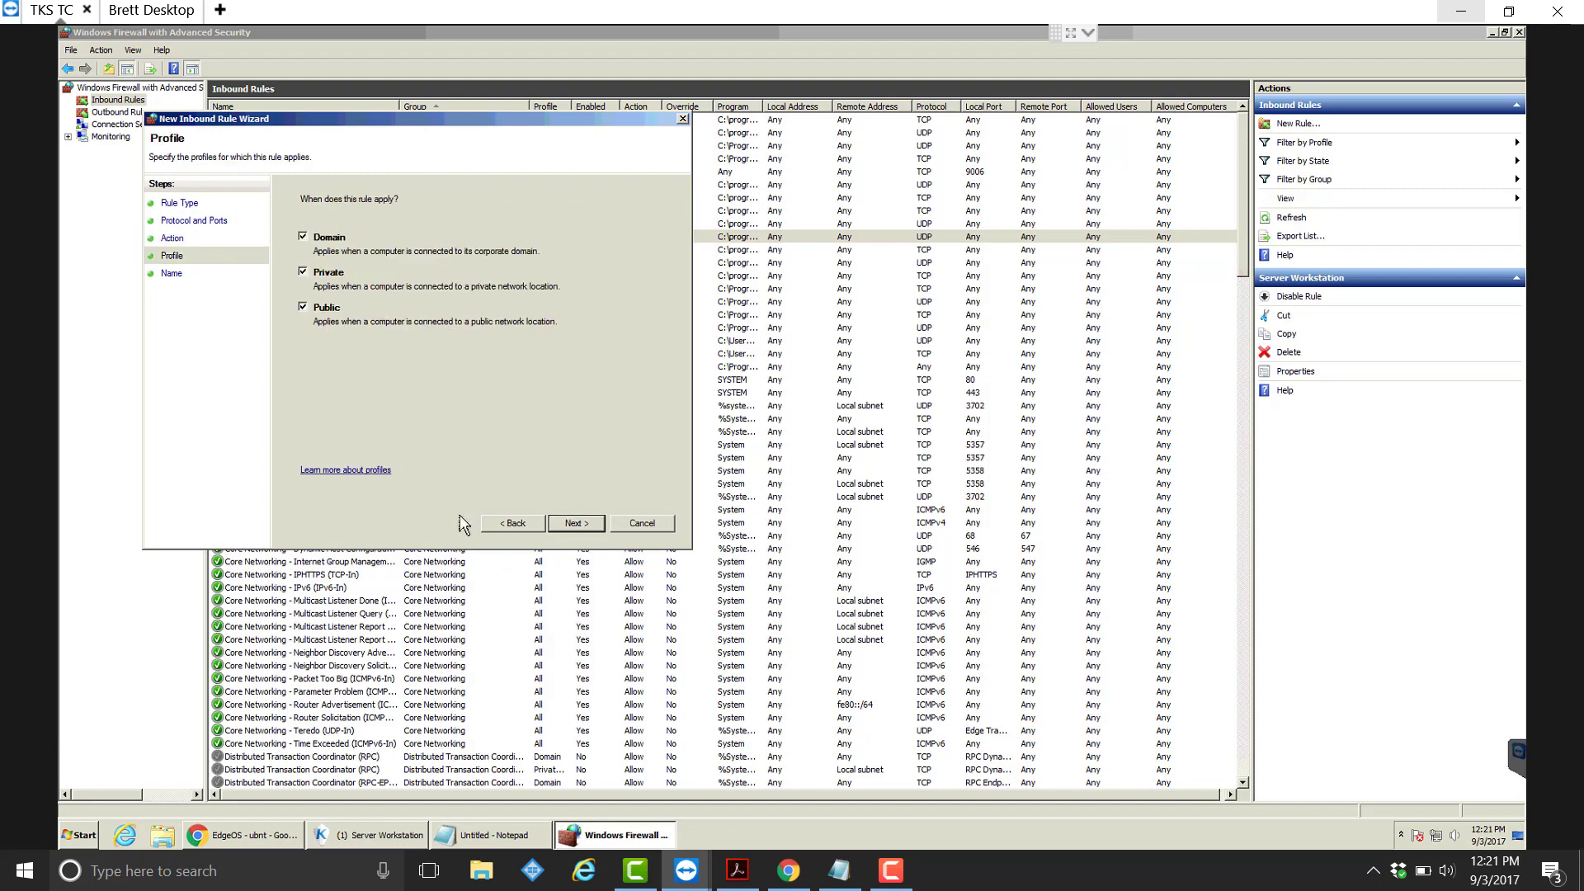
pyautogui.click(595, 526)
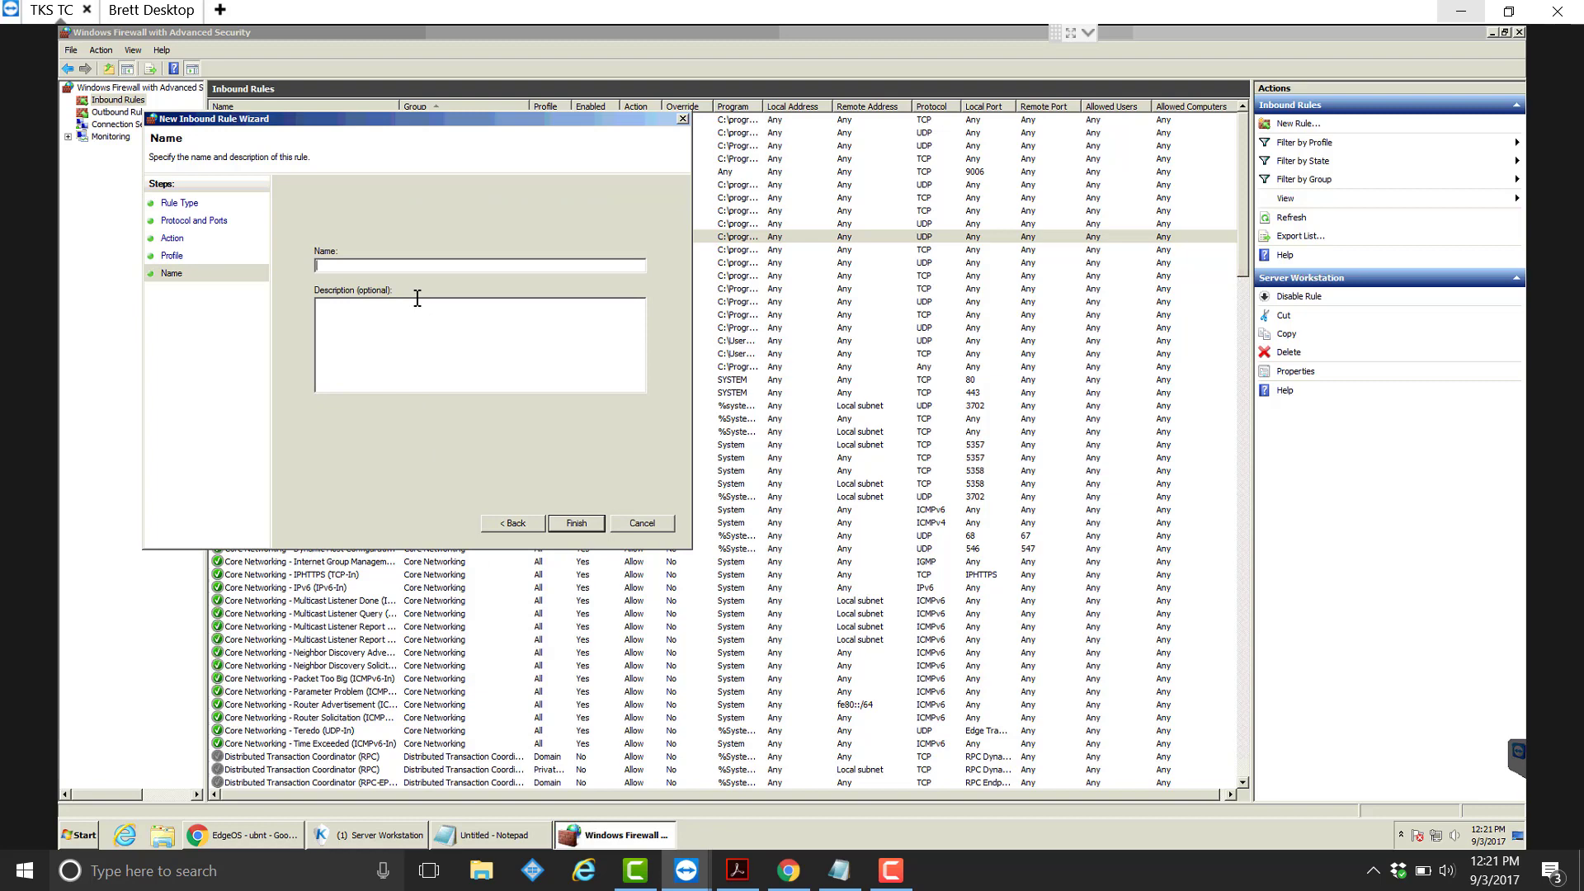
pyautogui.write('Entrapass Workstation')
pyautogui.click(453, 334)
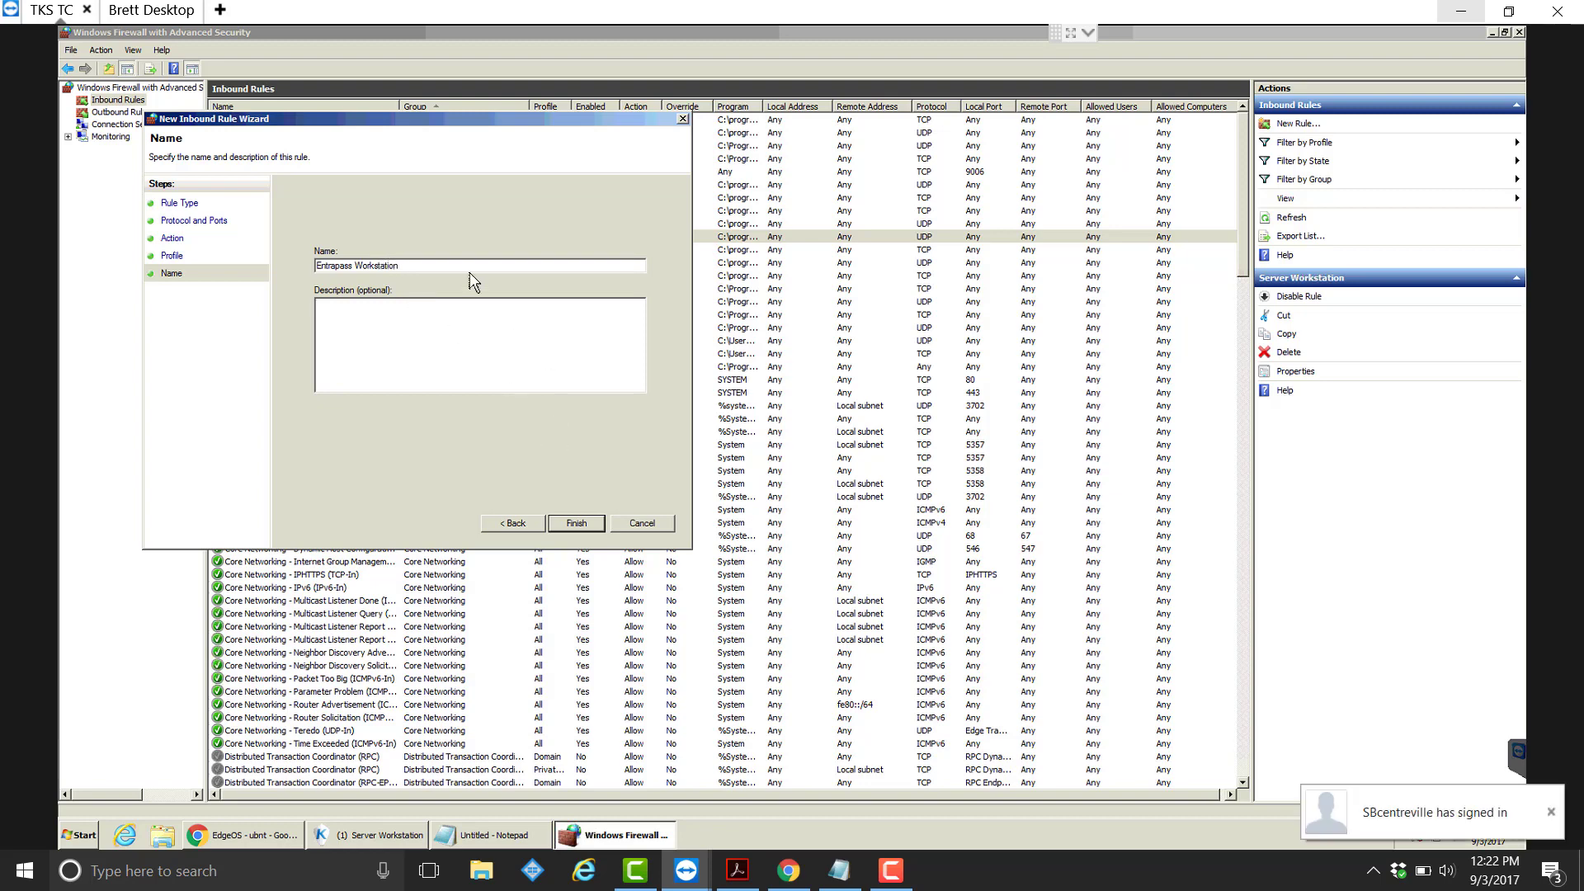
pyautogui.moveTo(438, 265); pyautogui.dragTo(313, 266)
pyautogui.click(421, 345)
pyautogui.click(580, 523)
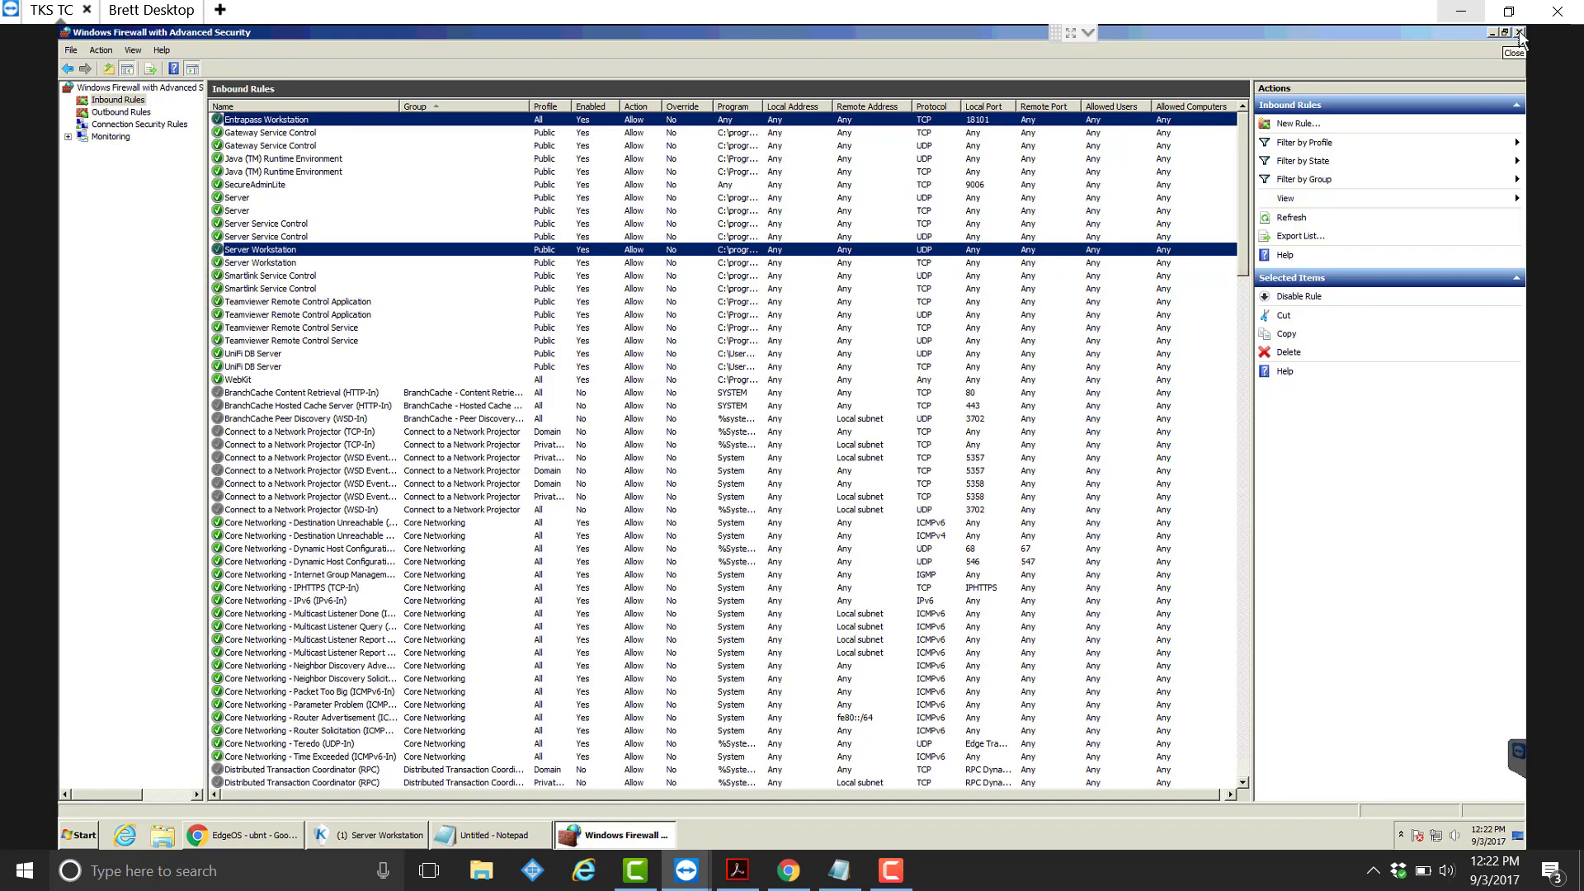
# - Close the firewall console and switch to the workstation's TeamViewer session
pyautogui.click(1519, 33)
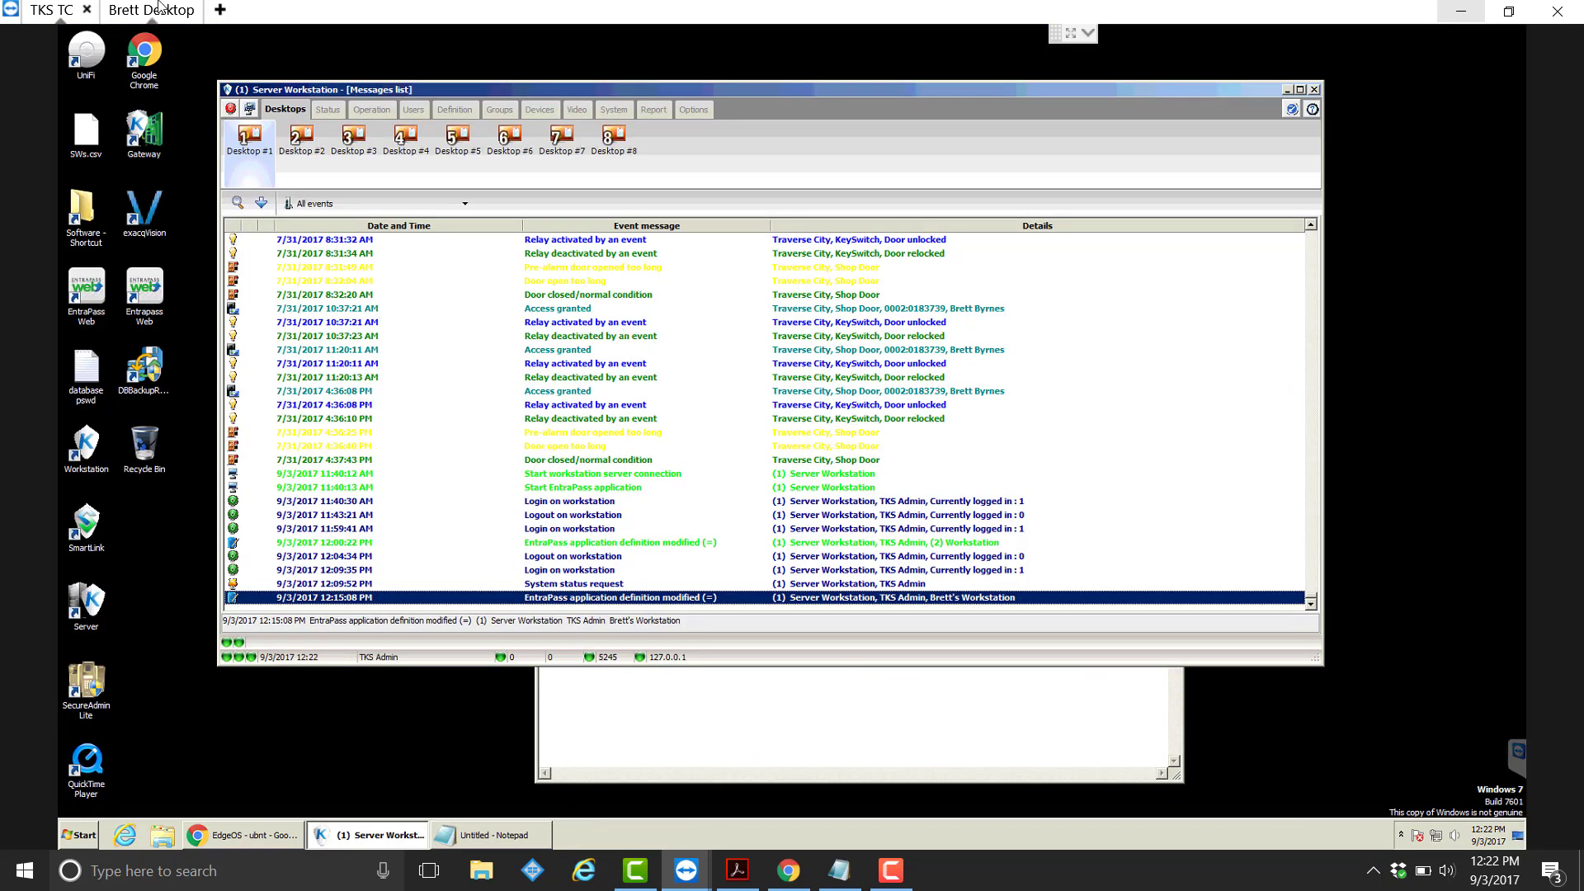
pyautogui.click(144, 10)
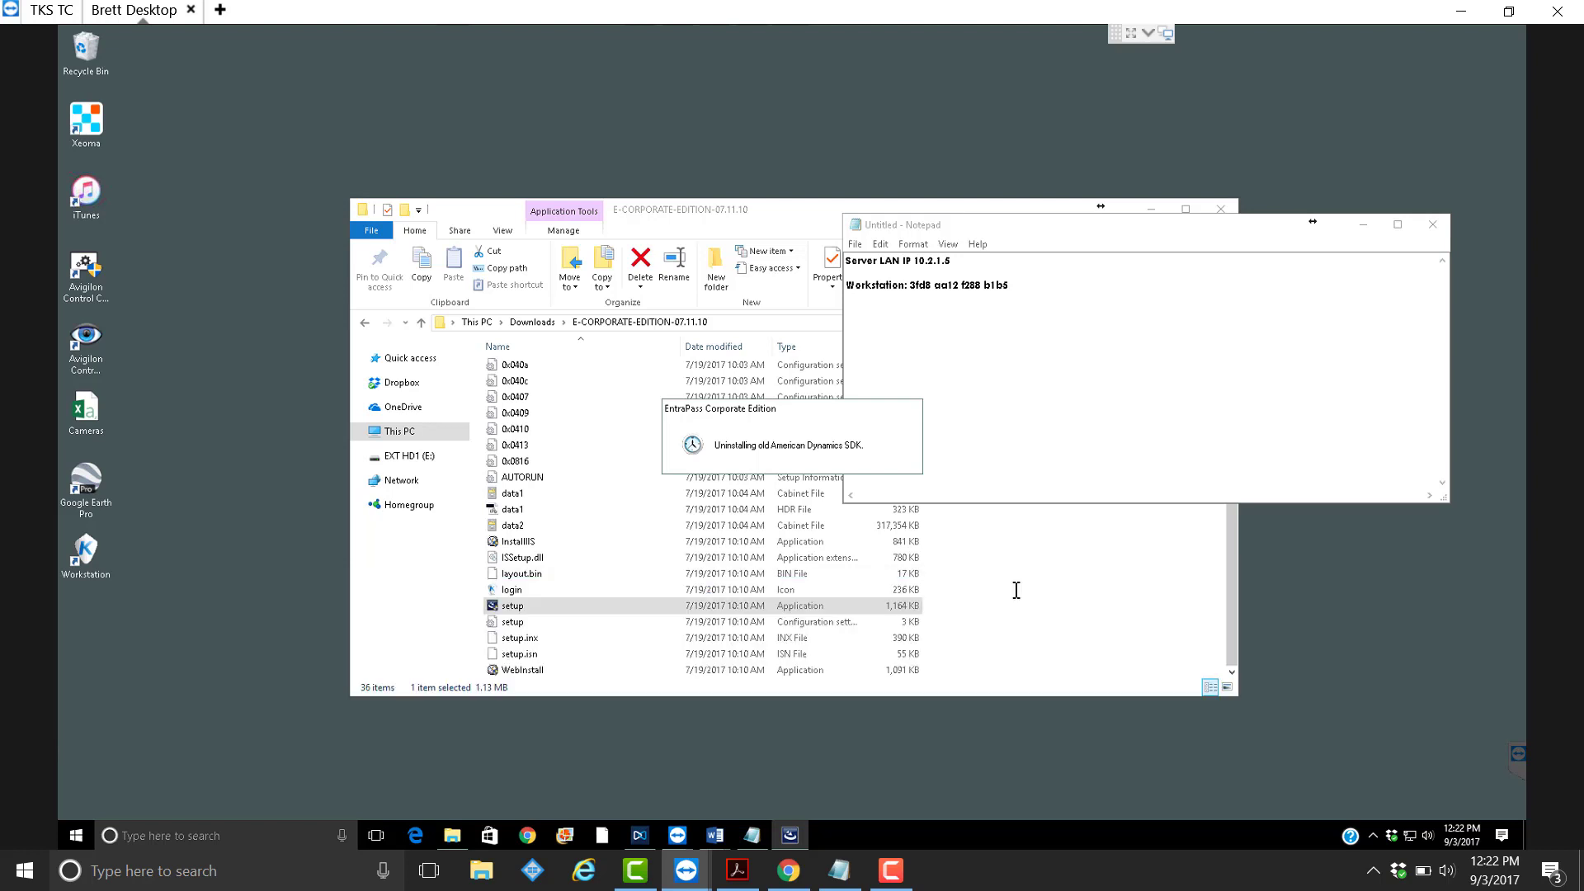
# - Minimize Notepad and File Explorer, then dismiss the newer-version warning to continue installing
pyautogui.click(787, 837)
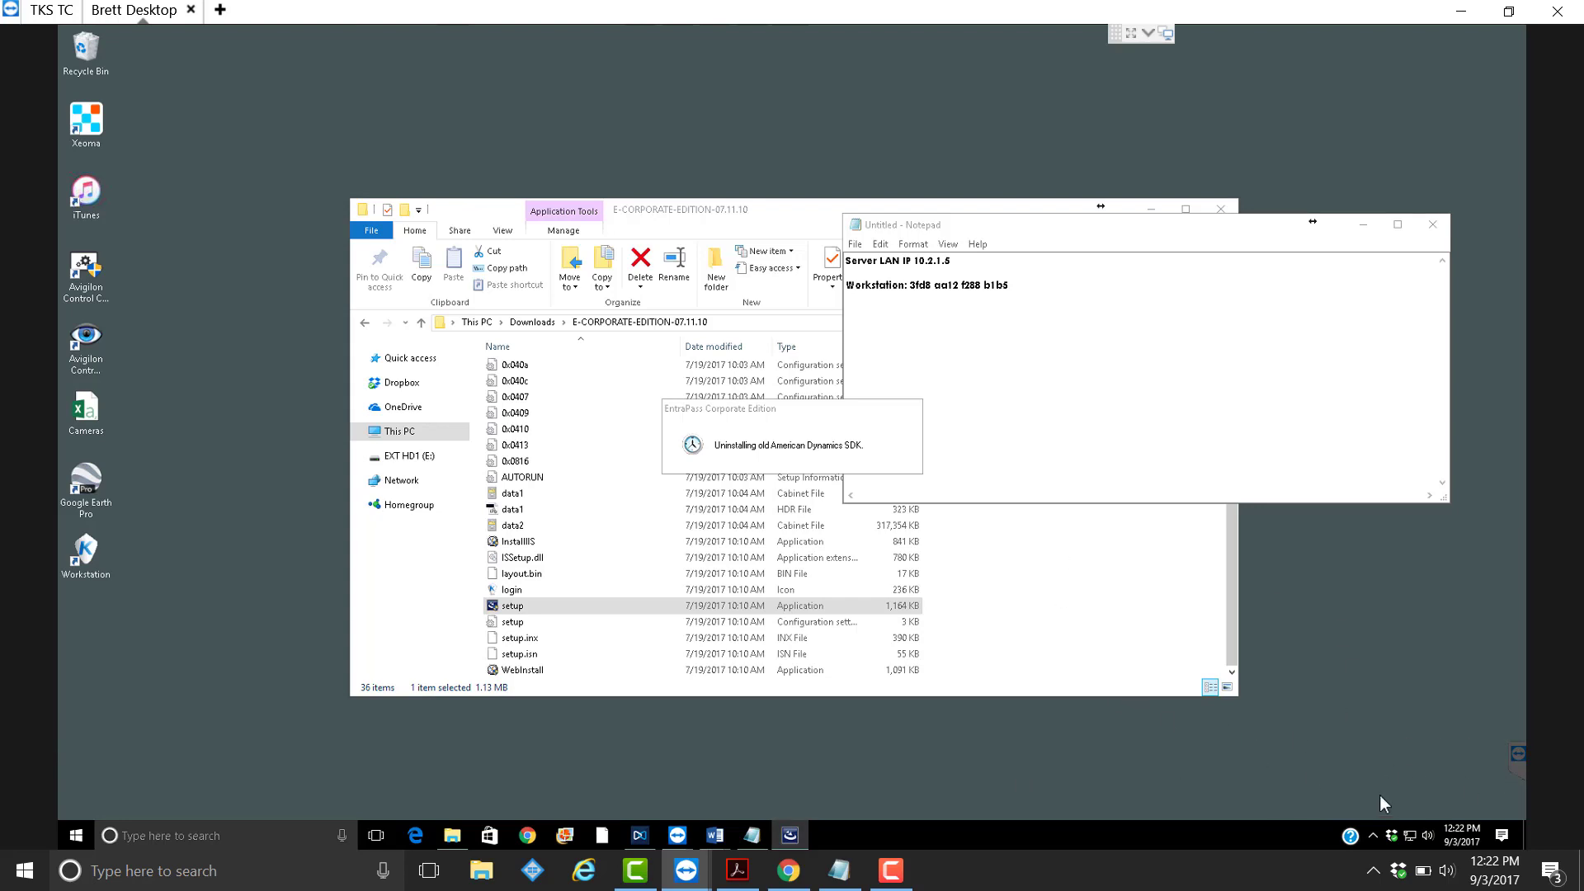
pyautogui.click(1362, 230)
pyautogui.click(1150, 209)
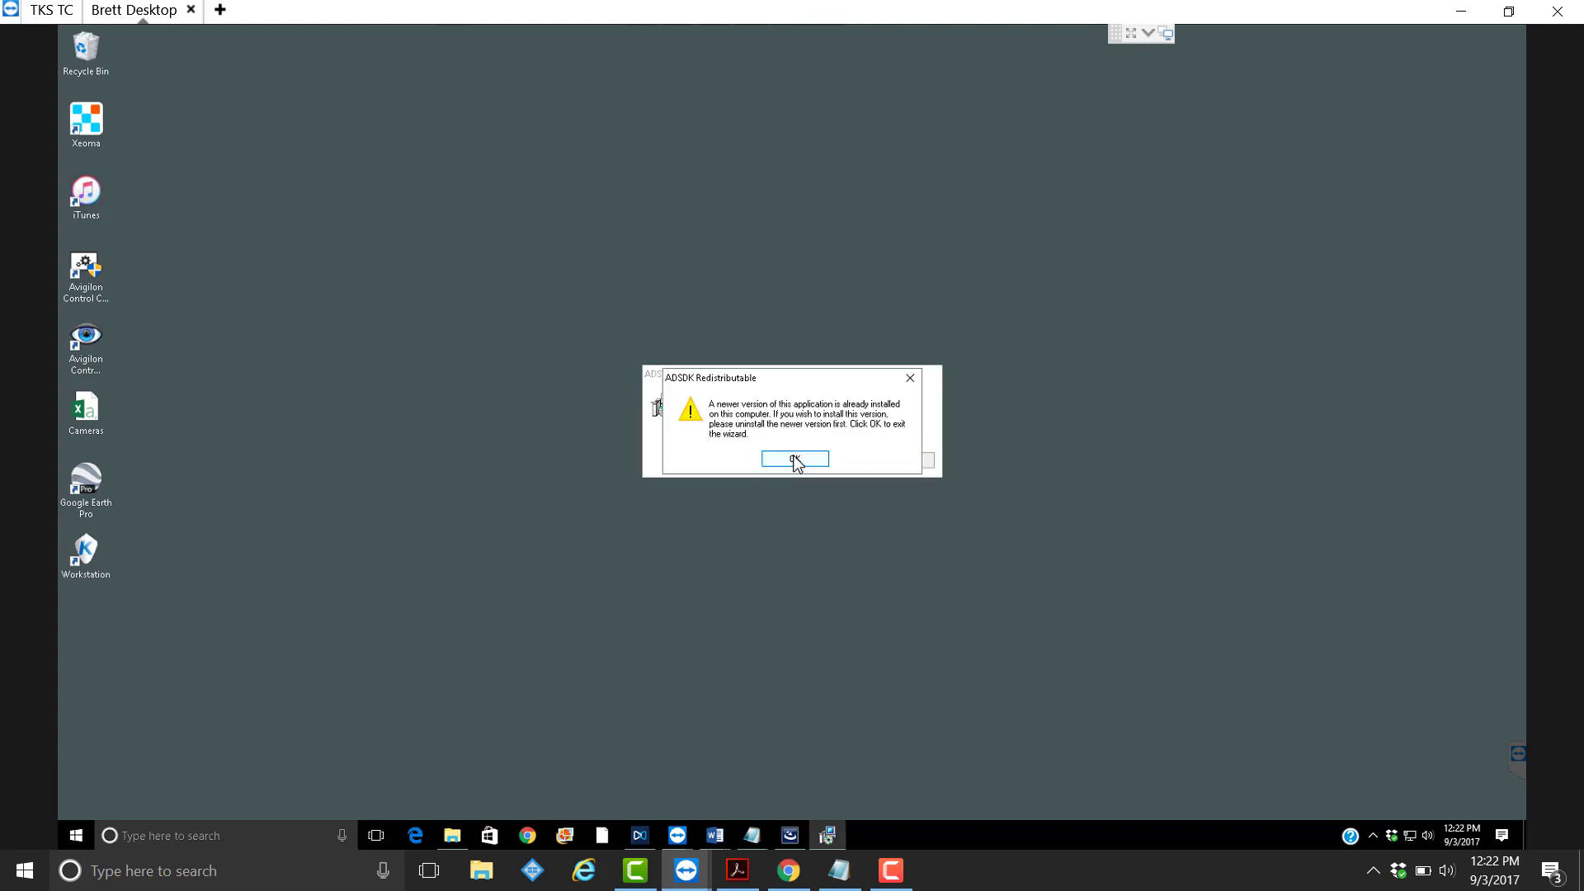
pyautogui.click(794, 460)
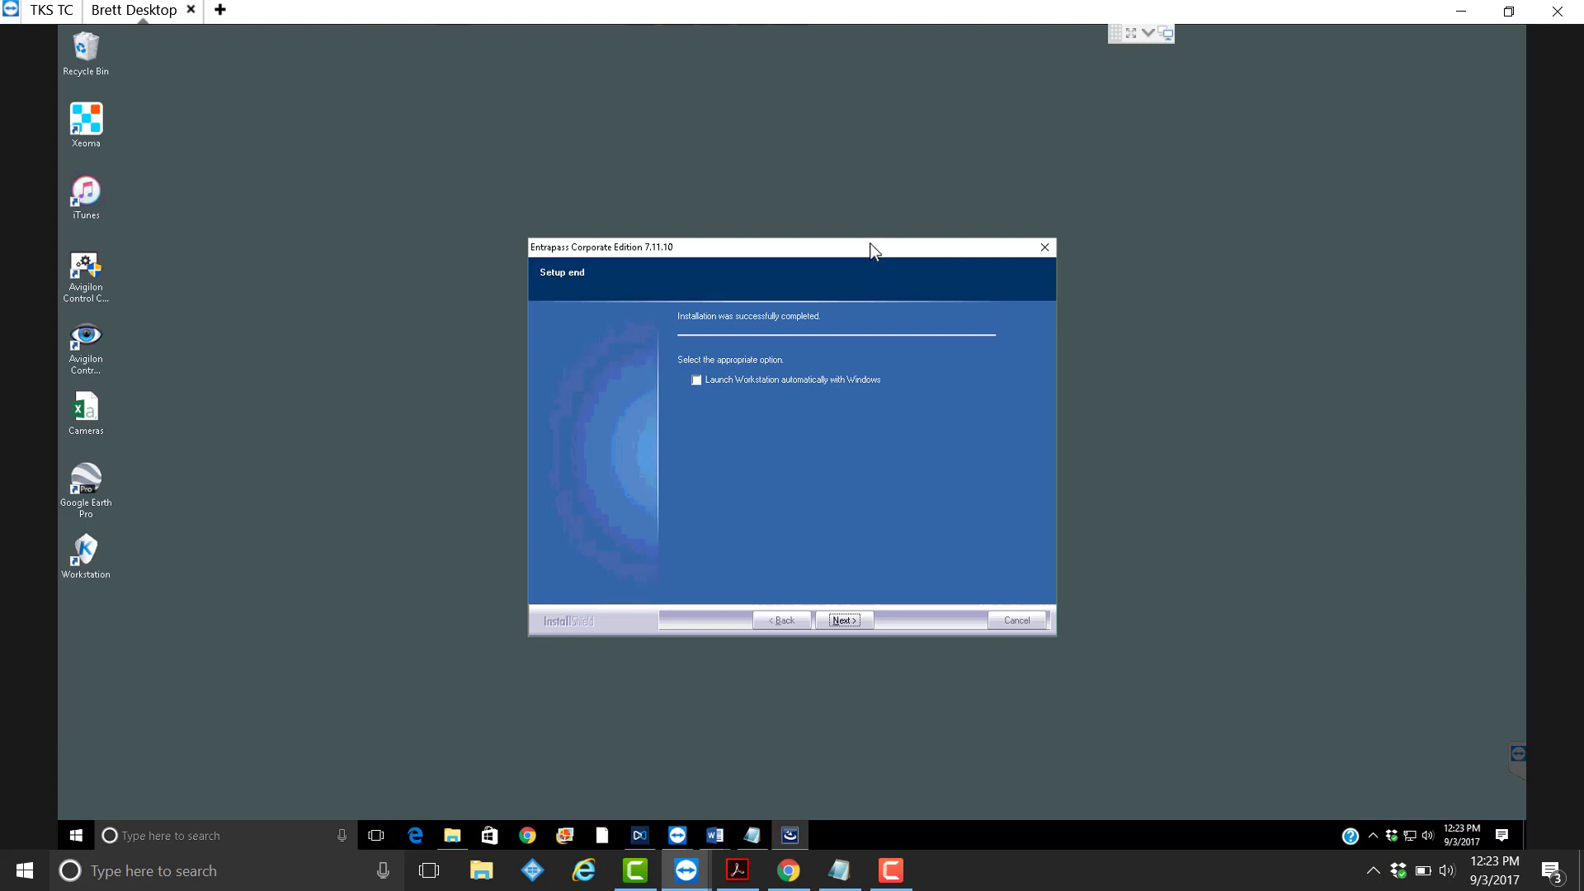
# - Reposition the Workstation desktop shortcut and advance setup to the InstallShield Wizard Complete page
pyautogui.moveTo(876, 248); pyautogui.dragTo(864, 236)
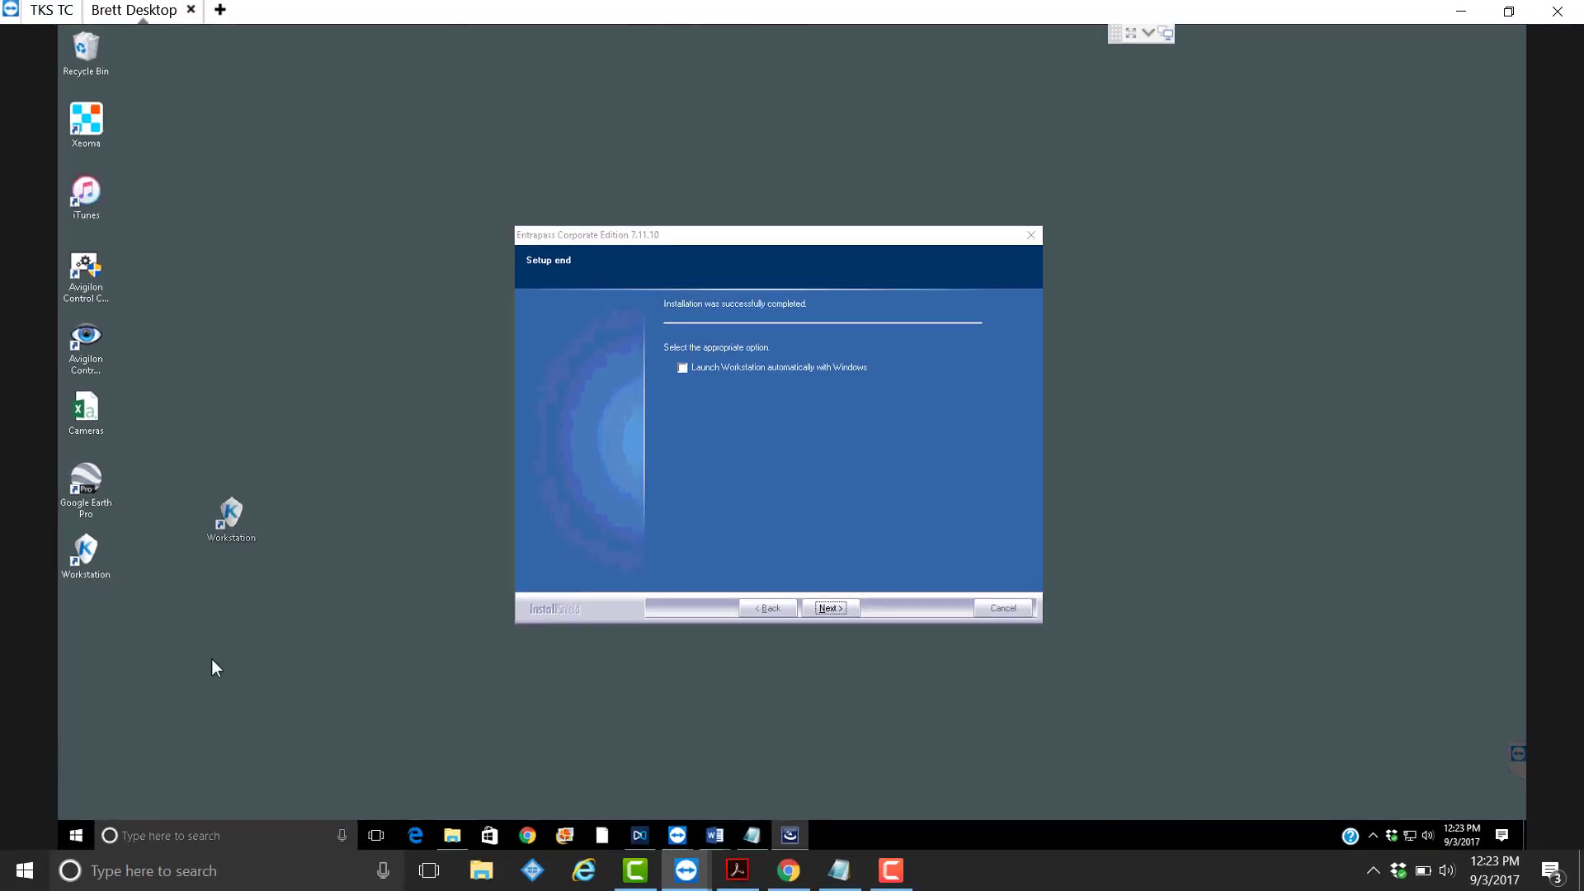
pyautogui.click(86, 551)
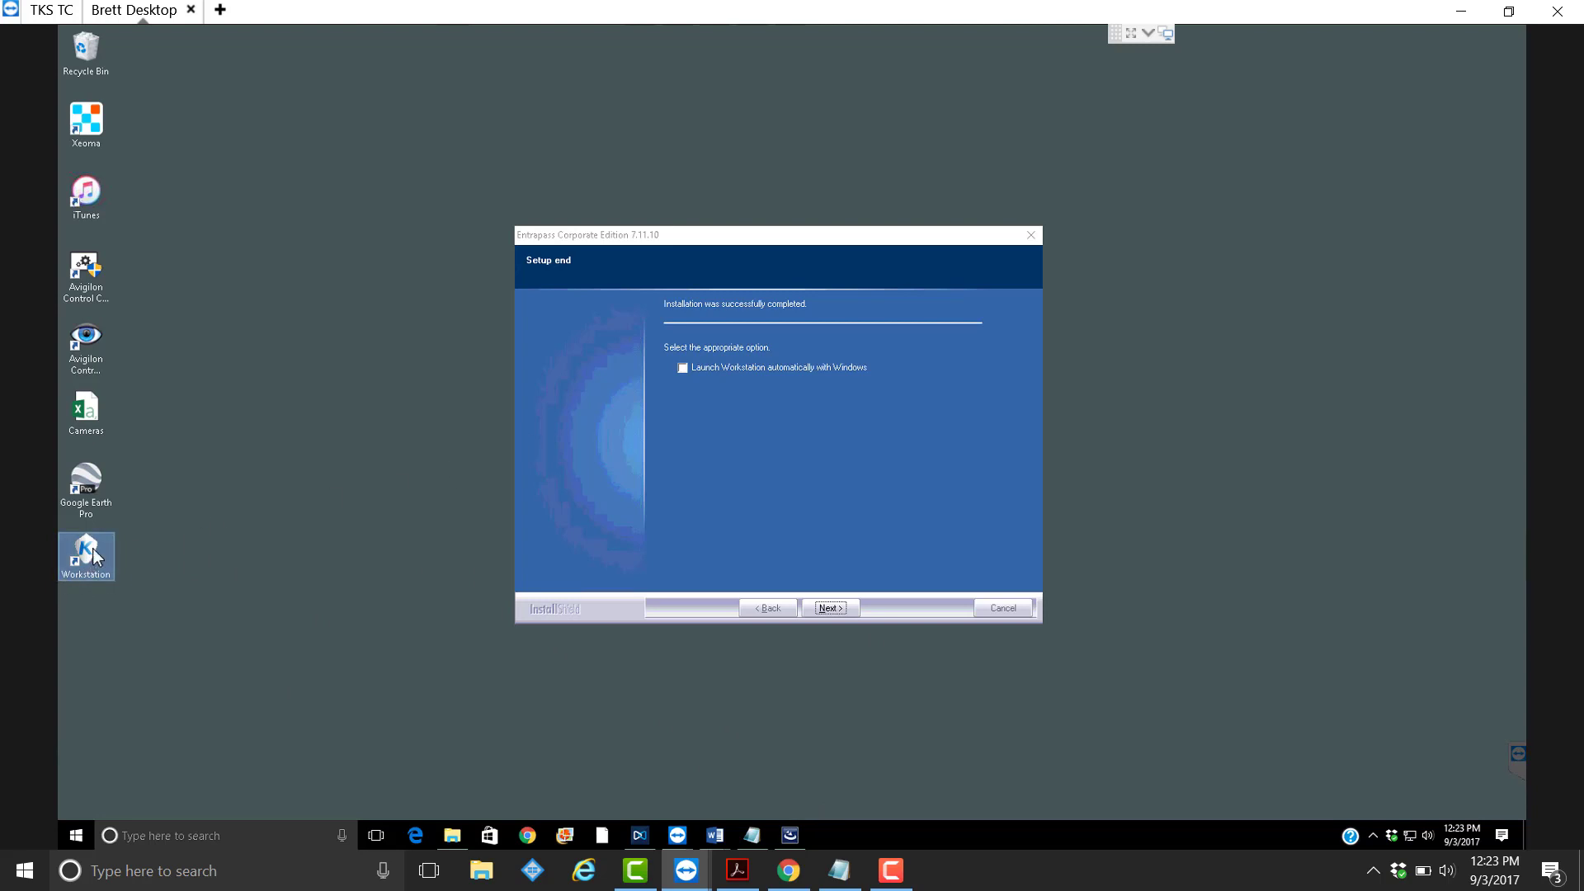
pyautogui.moveTo(91, 551); pyautogui.dragTo(838, 850)
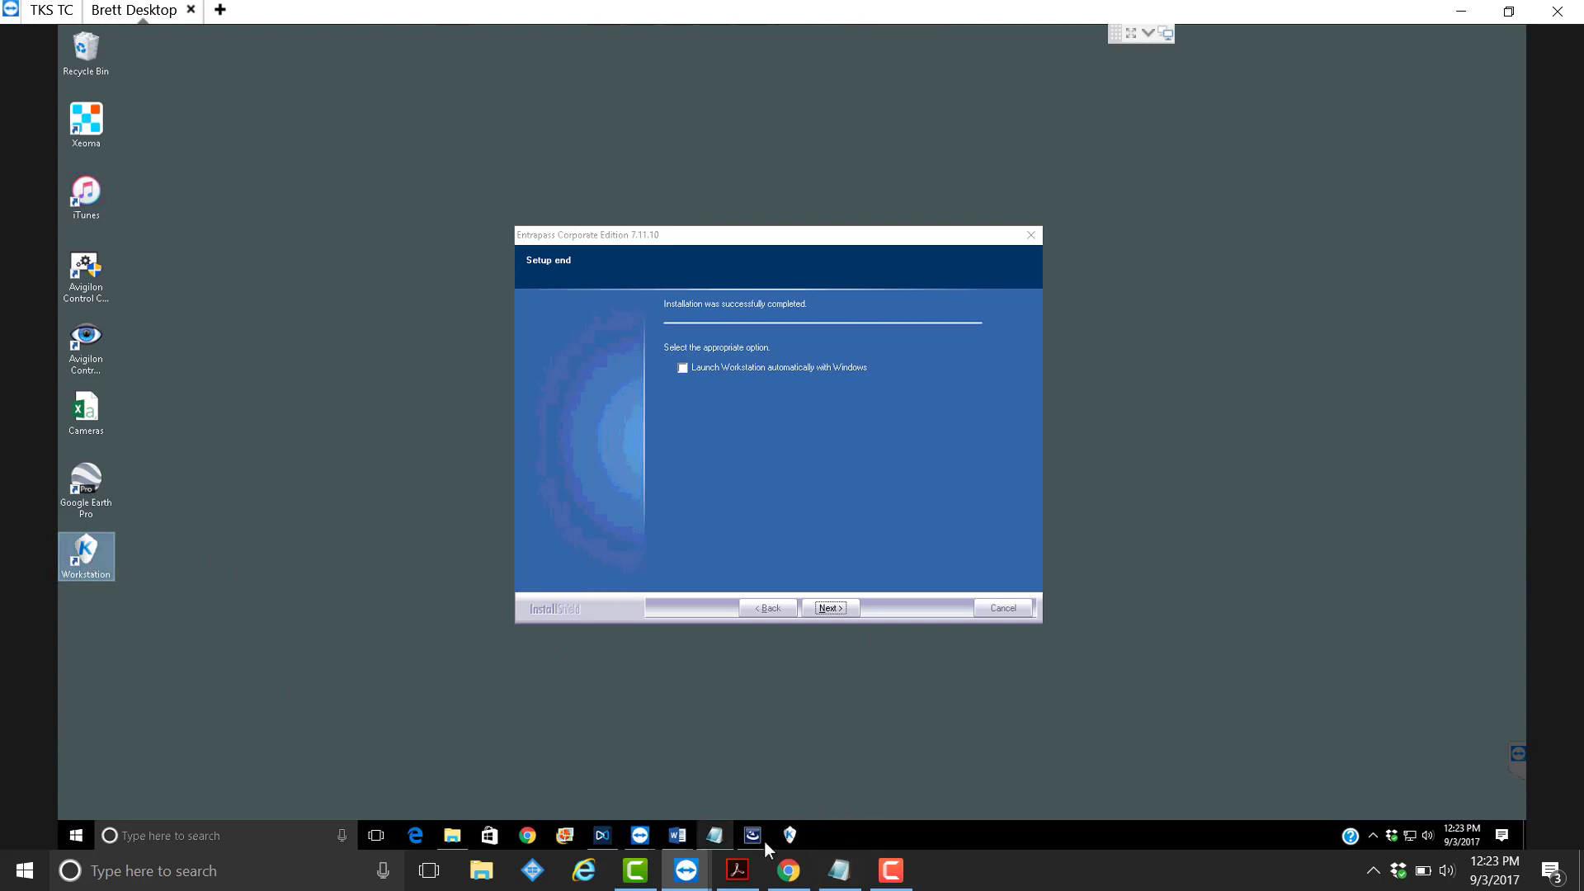
pyautogui.click(824, 609)
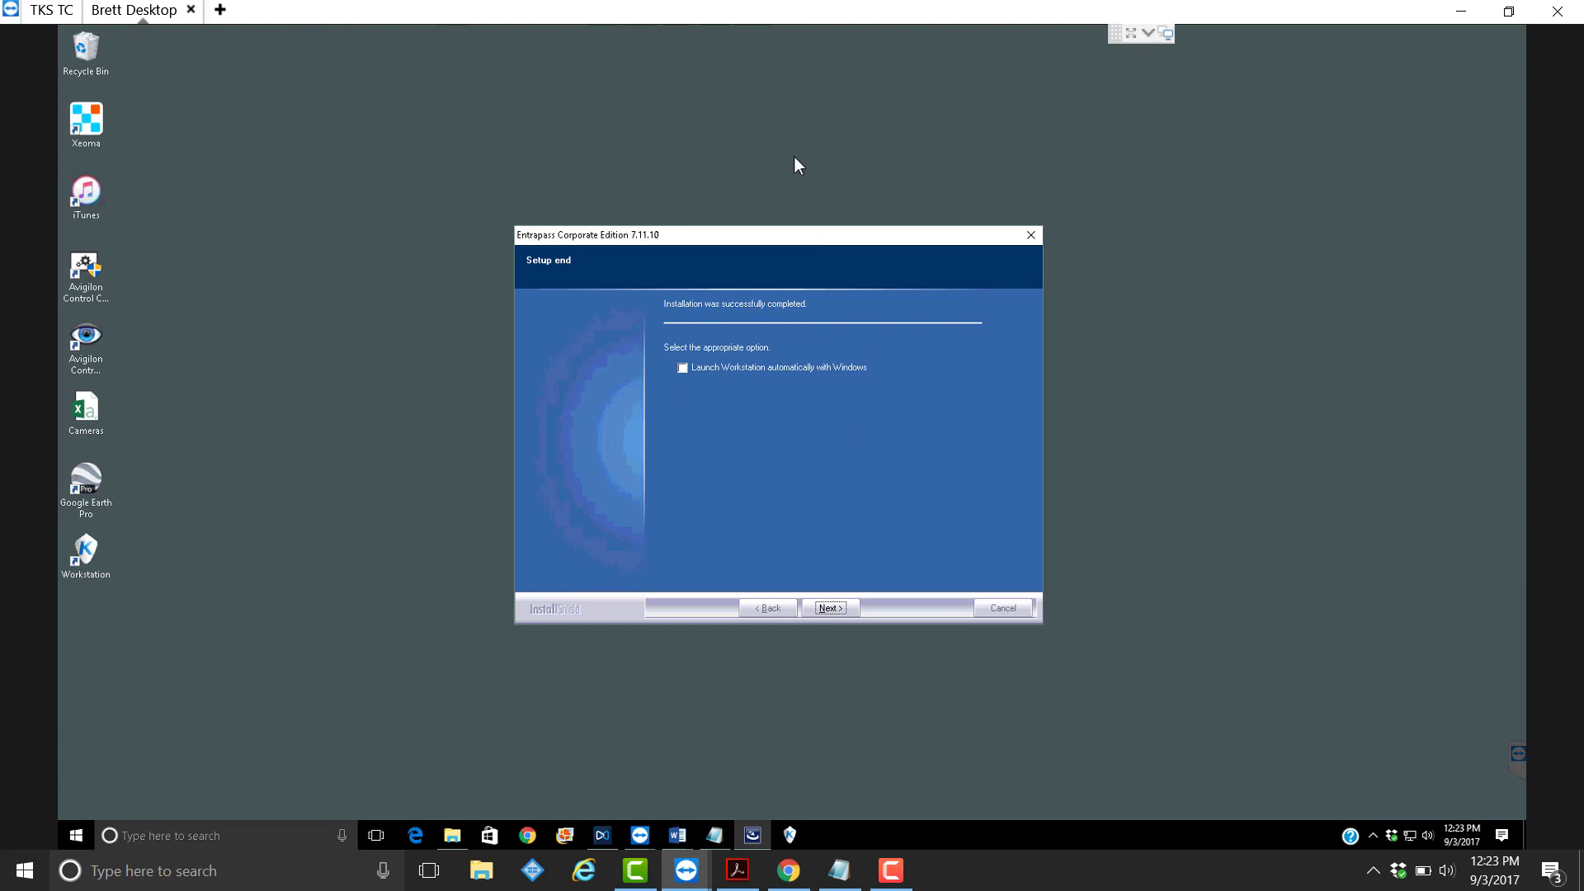
pyautogui.click(831, 609)
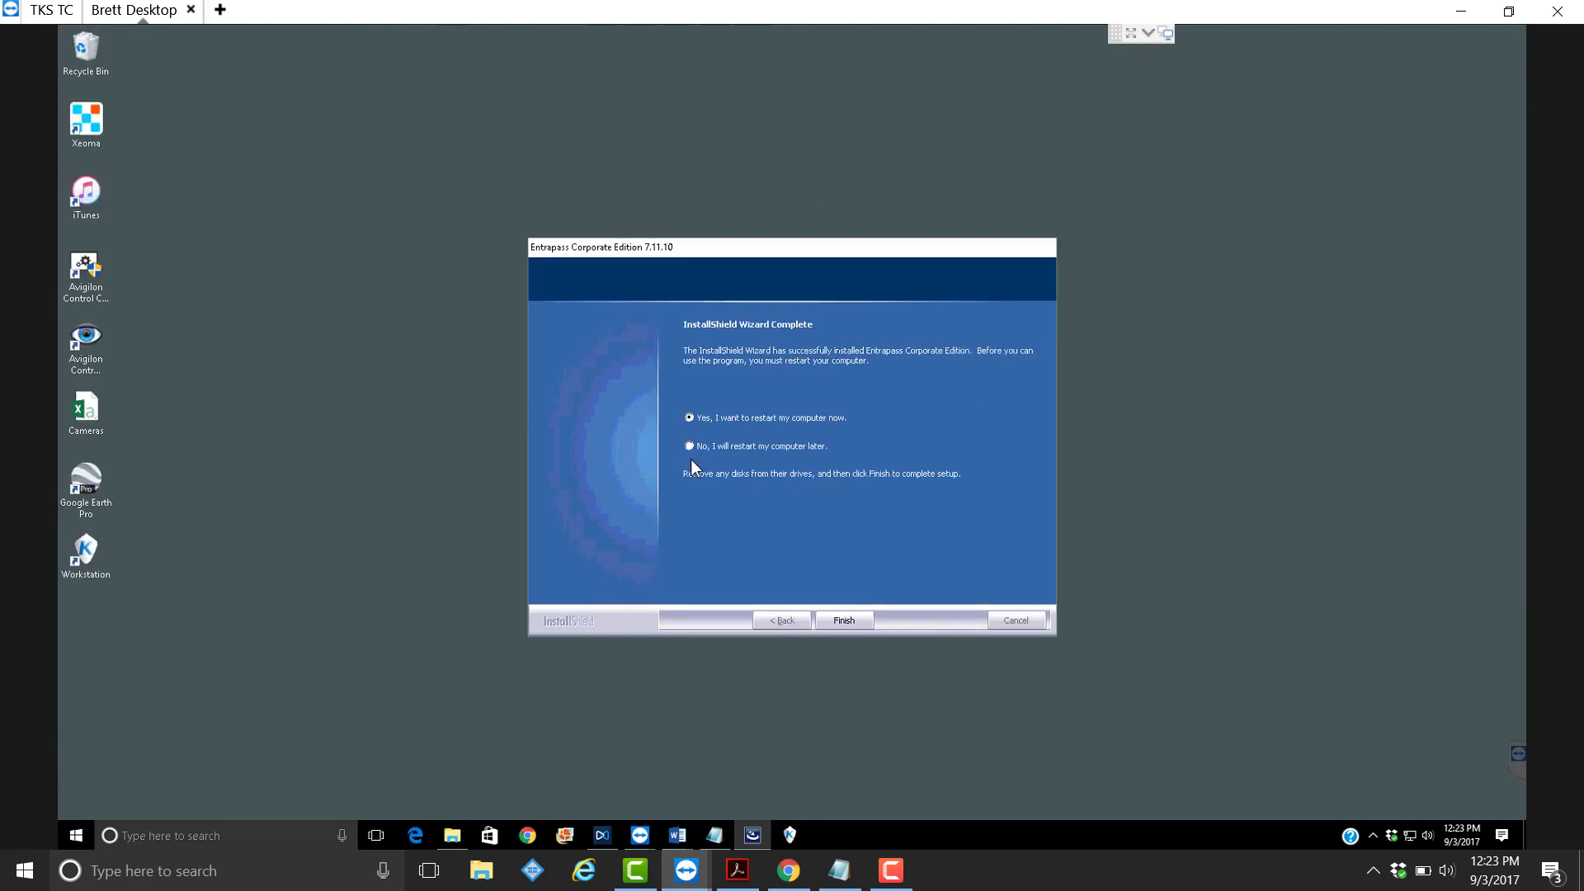
# - Finish the installer and start EntraPass Workstation from its desktop shortcut
pyautogui.click(843, 620)
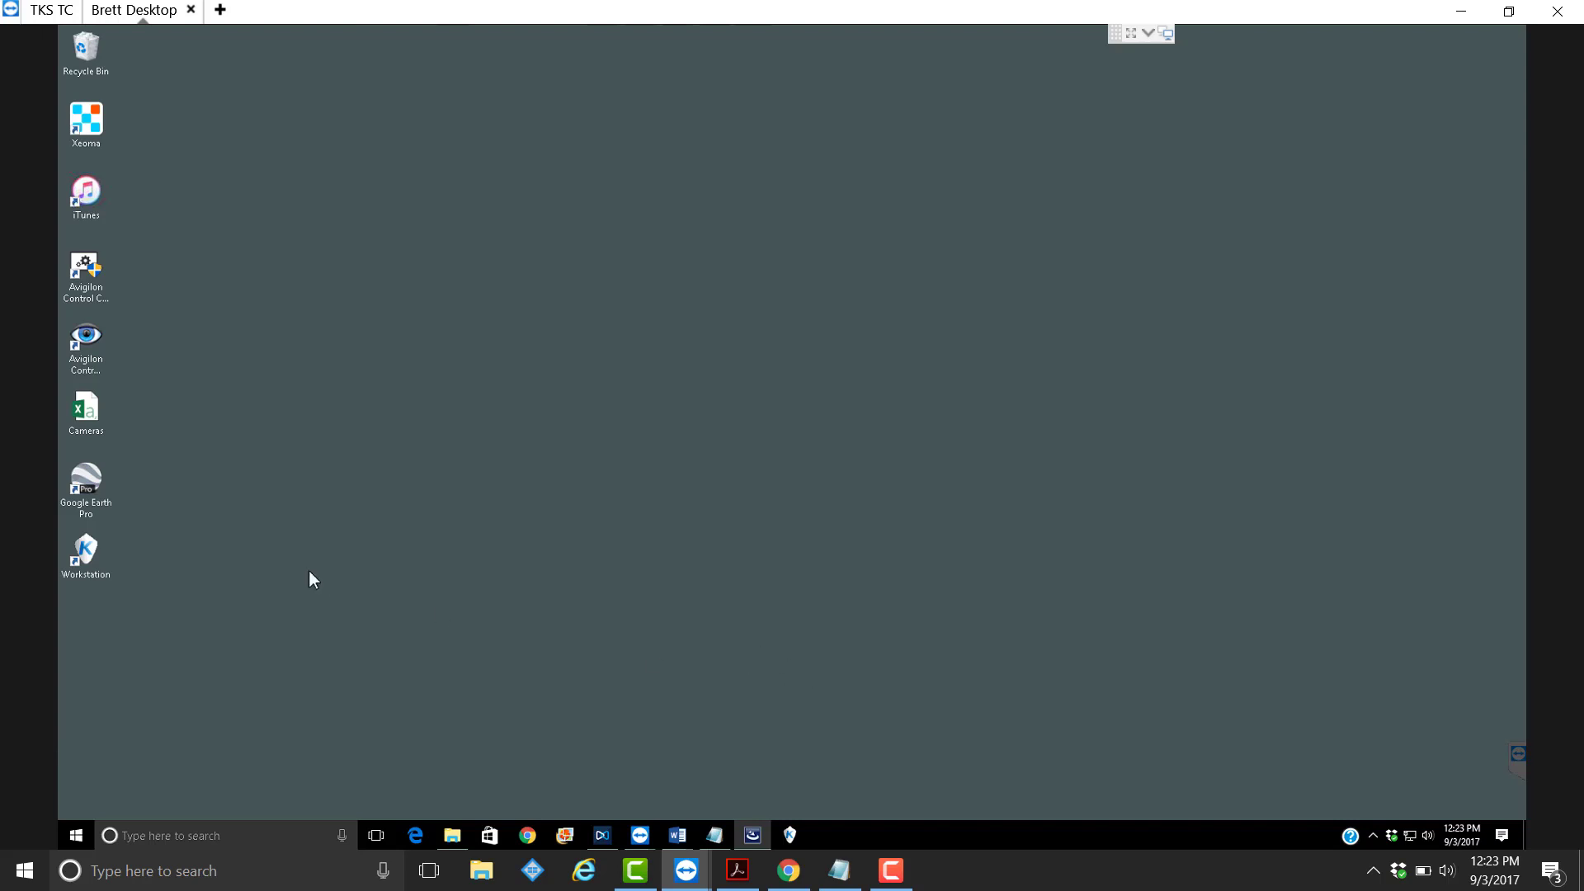
pyautogui.doubleClick(98, 544)
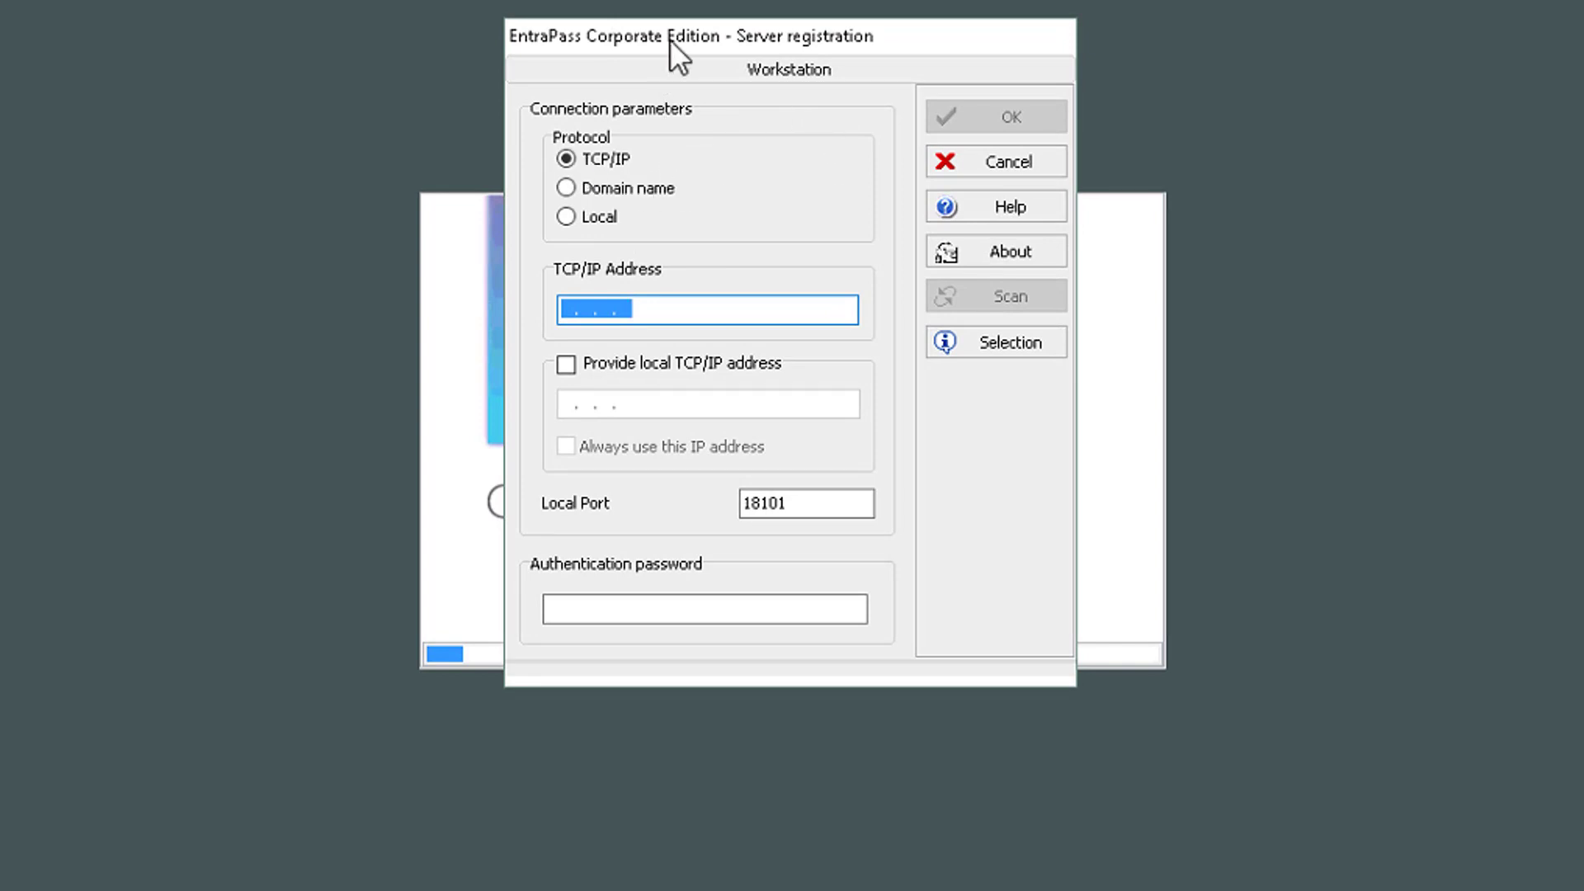
# - Register over TCP/IP with server address 10.2.1.5, enter the authentication password, and submit
pyautogui.moveTo(670, 38); pyautogui.dragTo(674, 93)
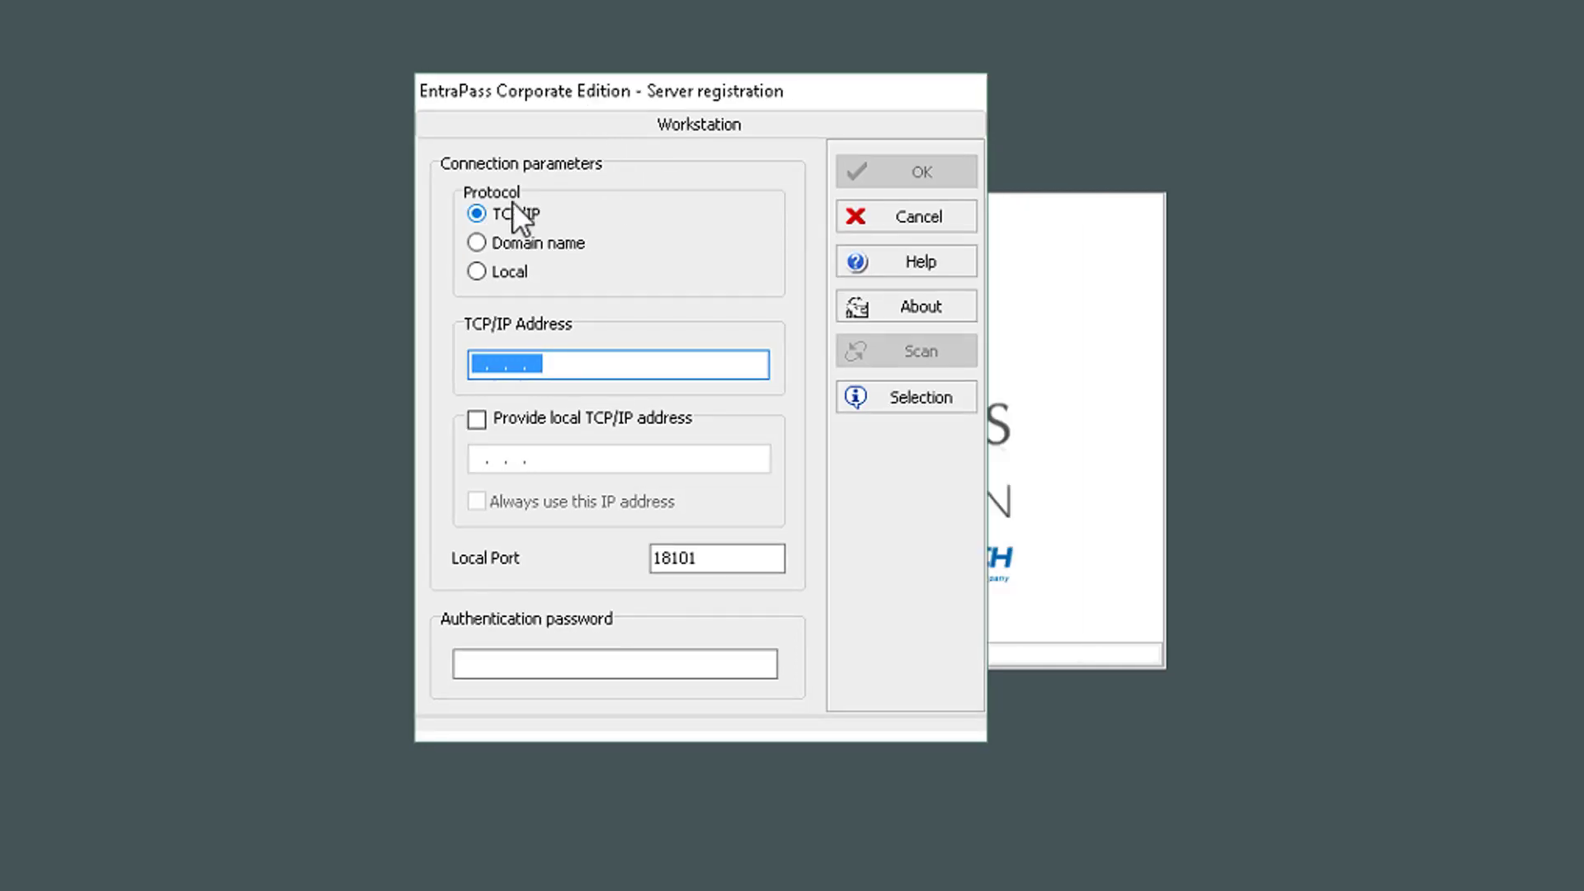
pyautogui.click(607, 371)
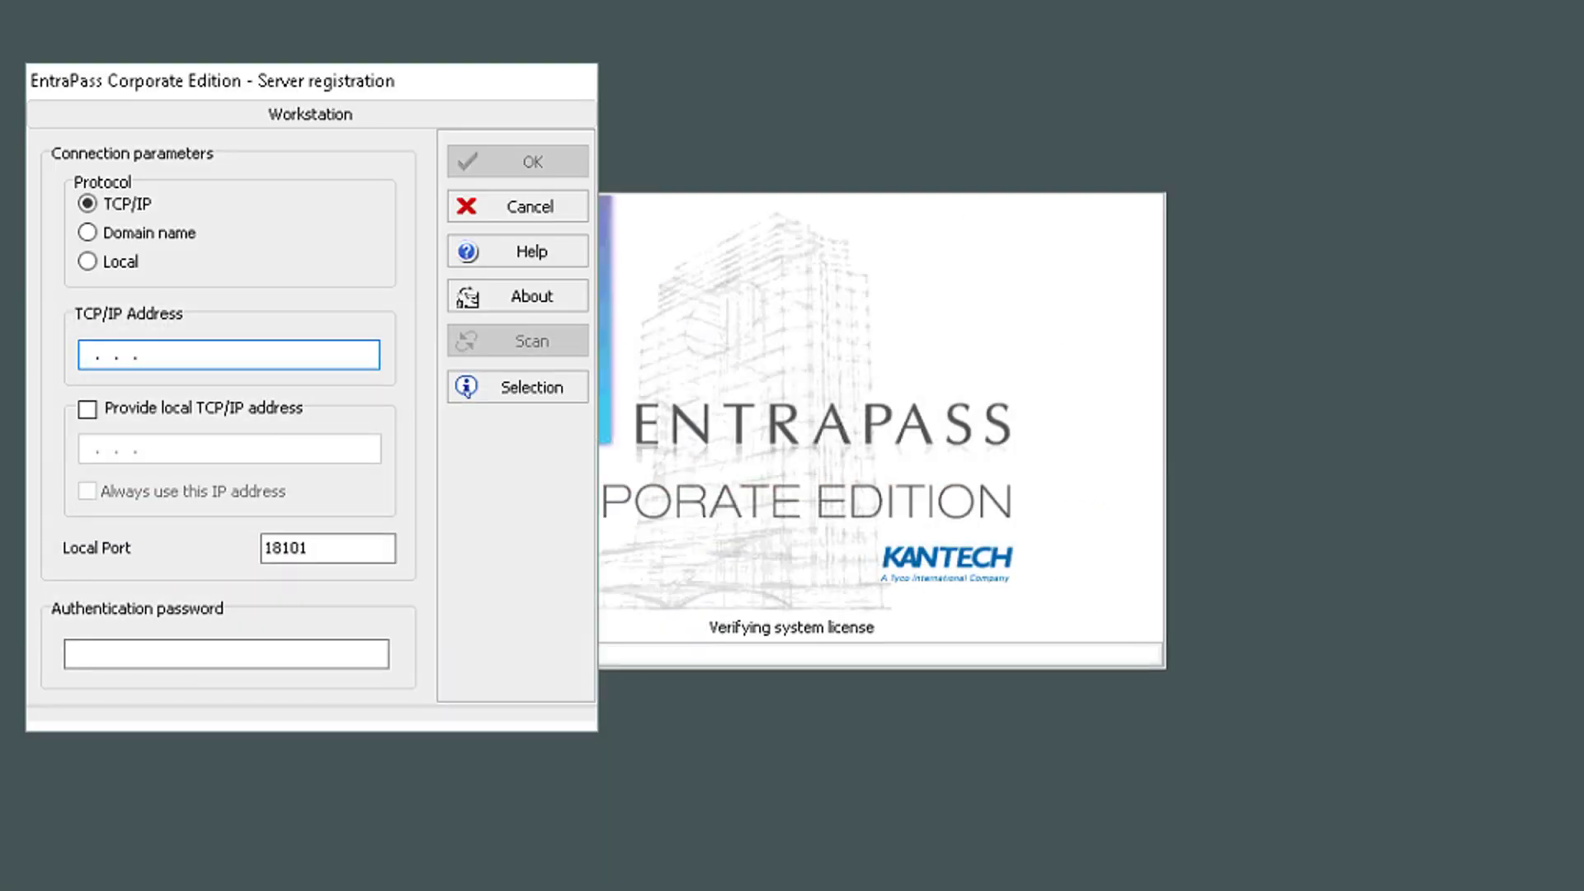
pyautogui.hotkey('alt', 'Tab')
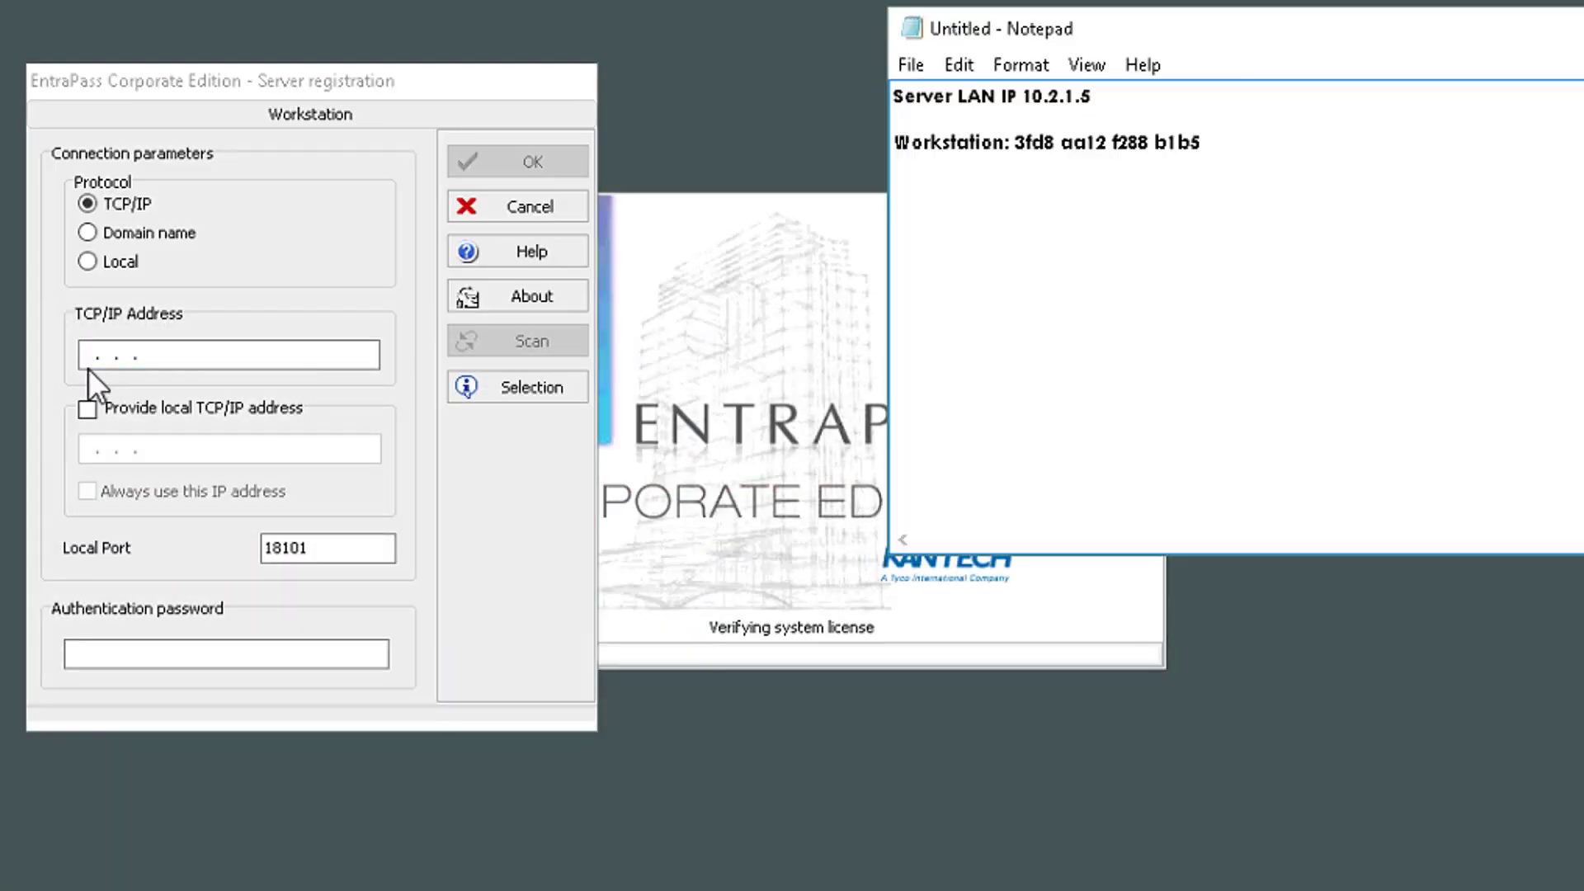
pyautogui.click(87, 365)
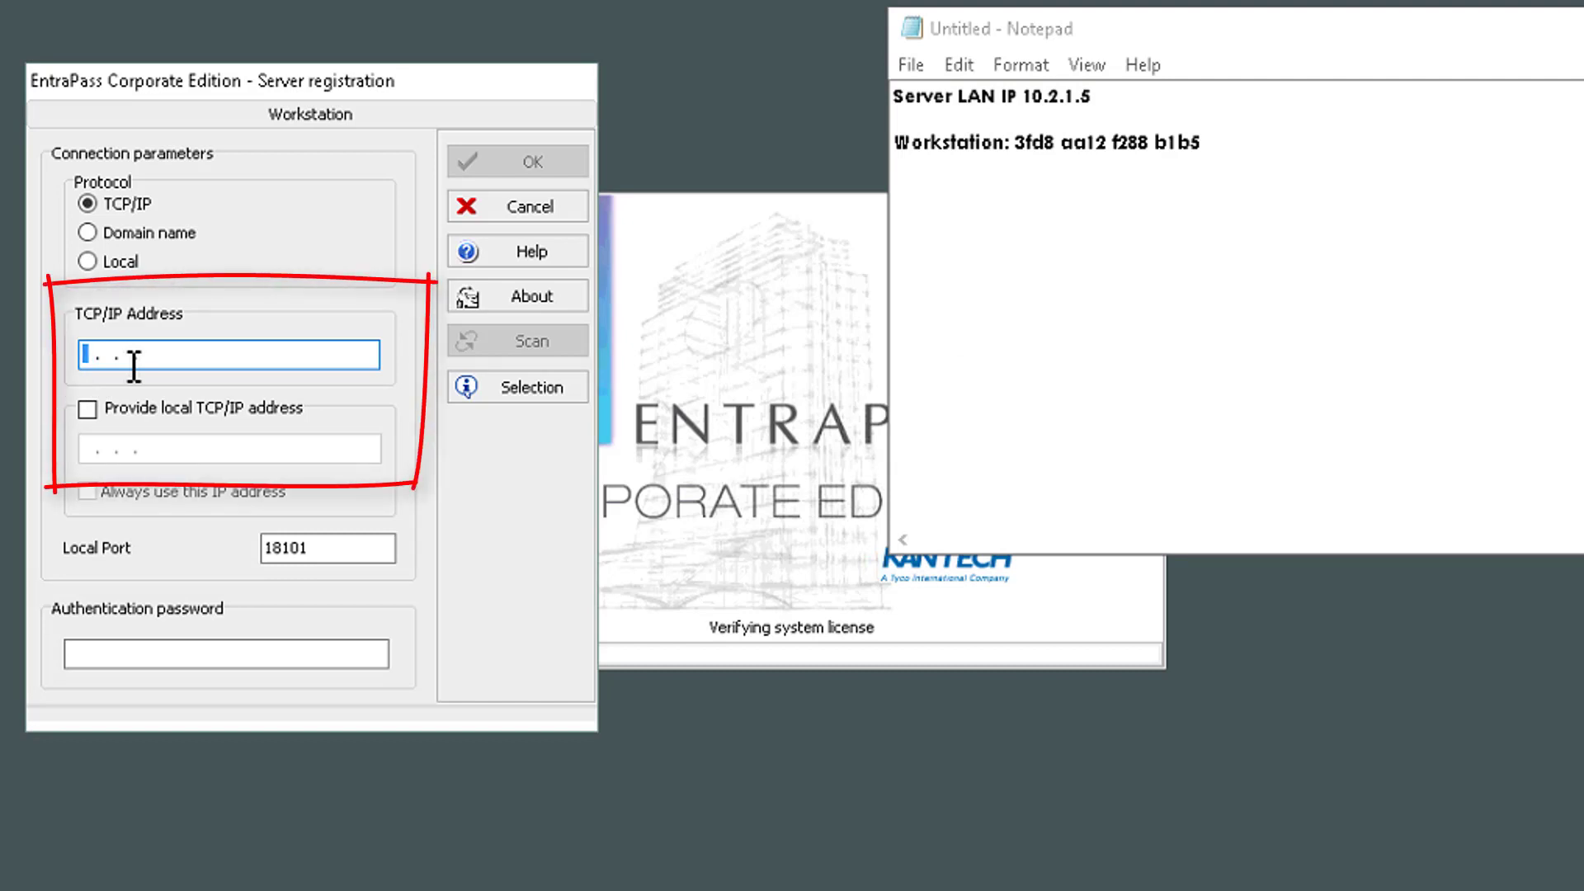
pyautogui.write('10 ')
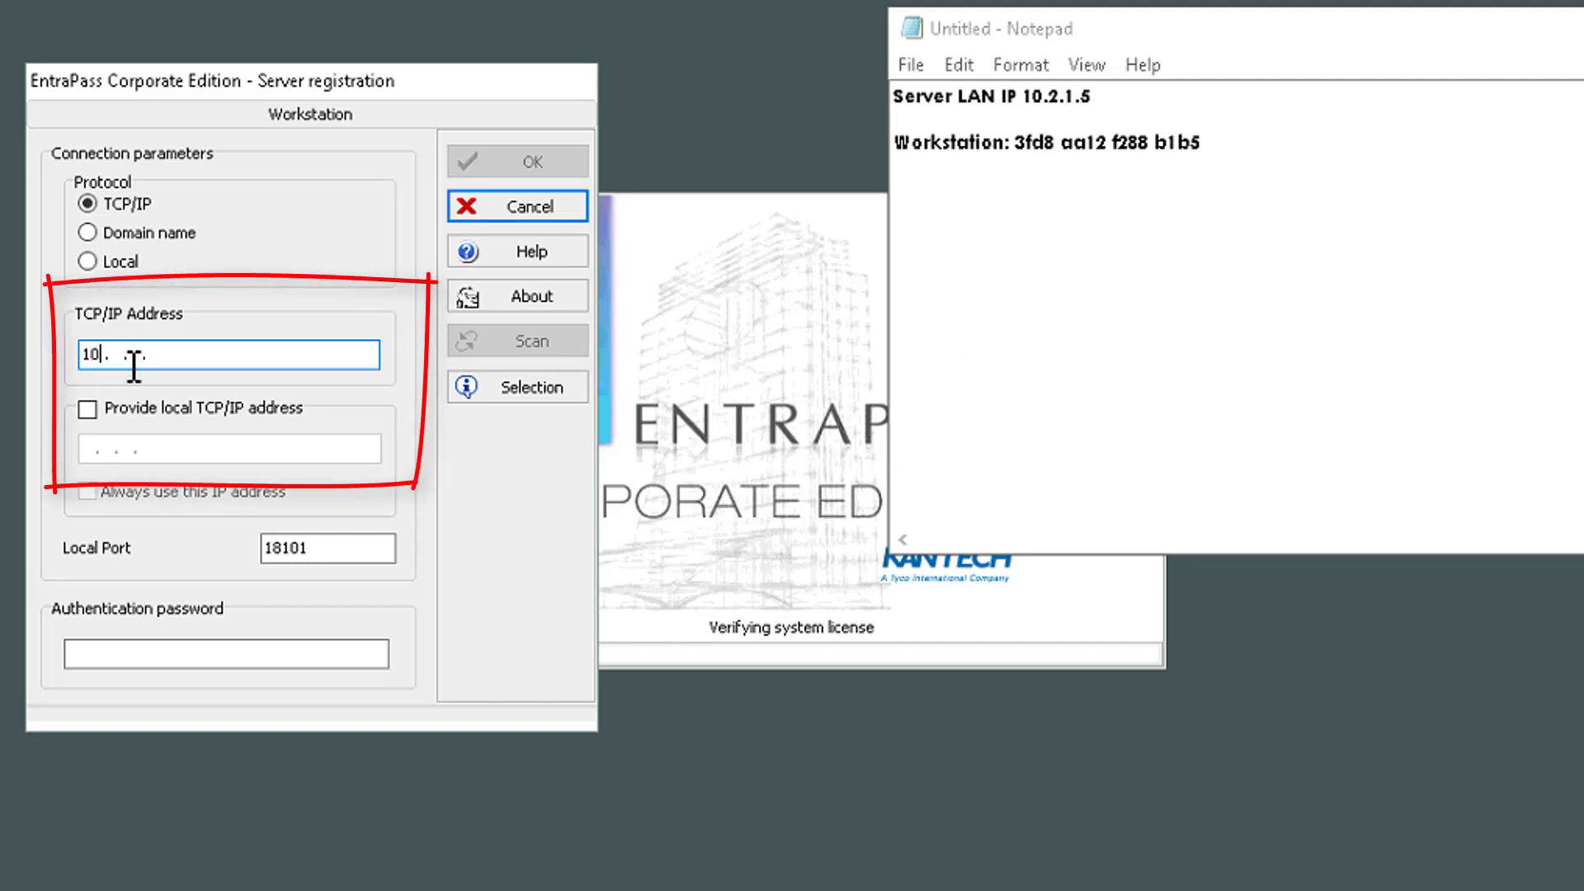
pyautogui.write('.2 .')
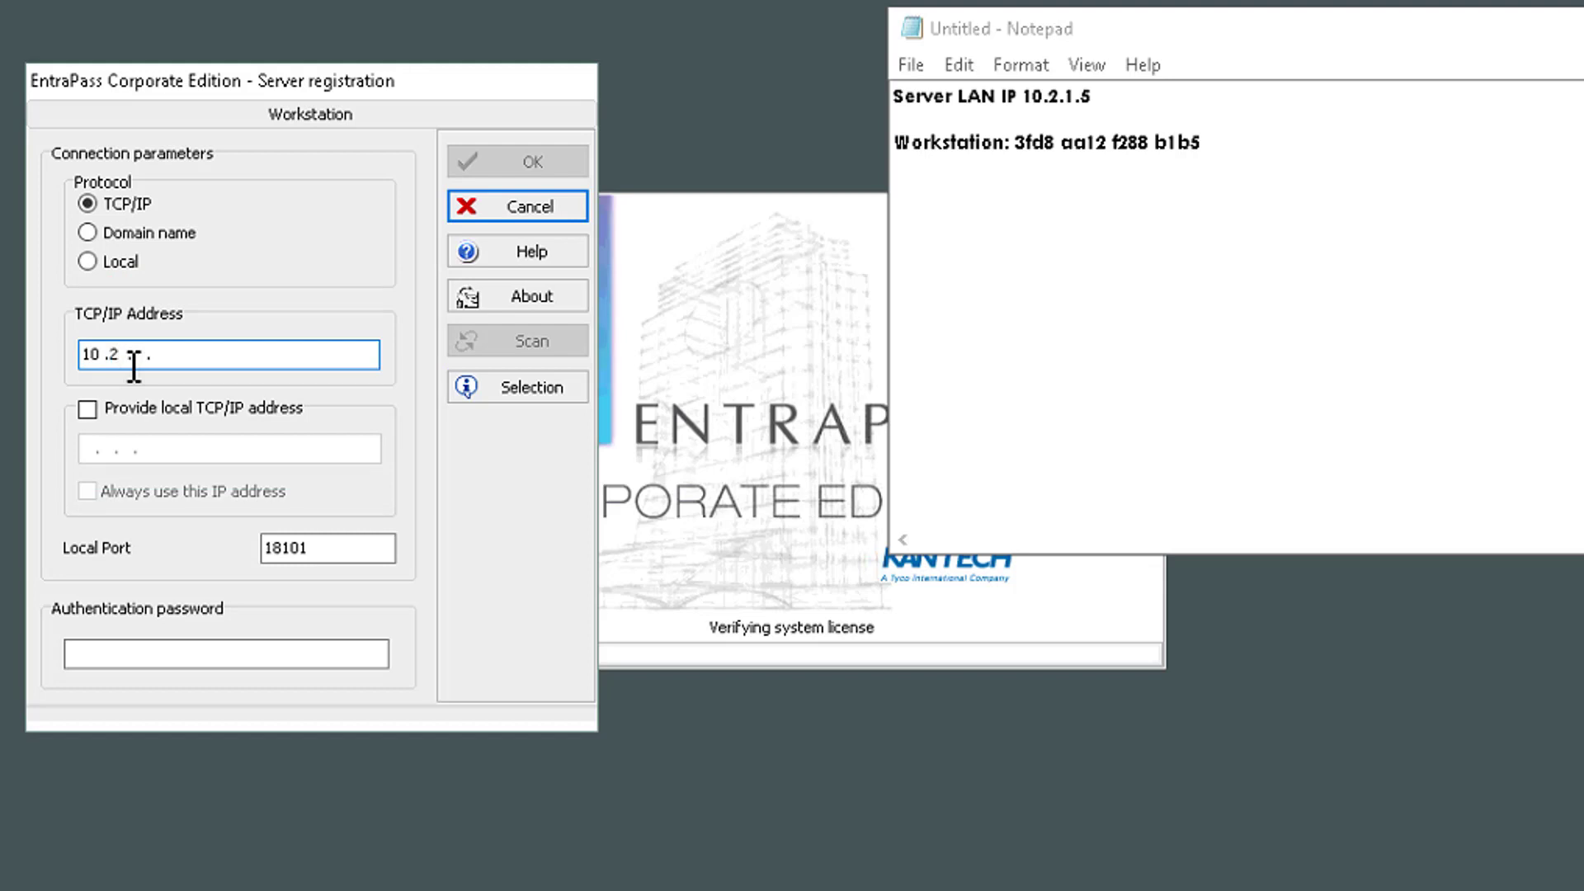
pyautogui.write('1 .')
pyautogui.click(355, 654)
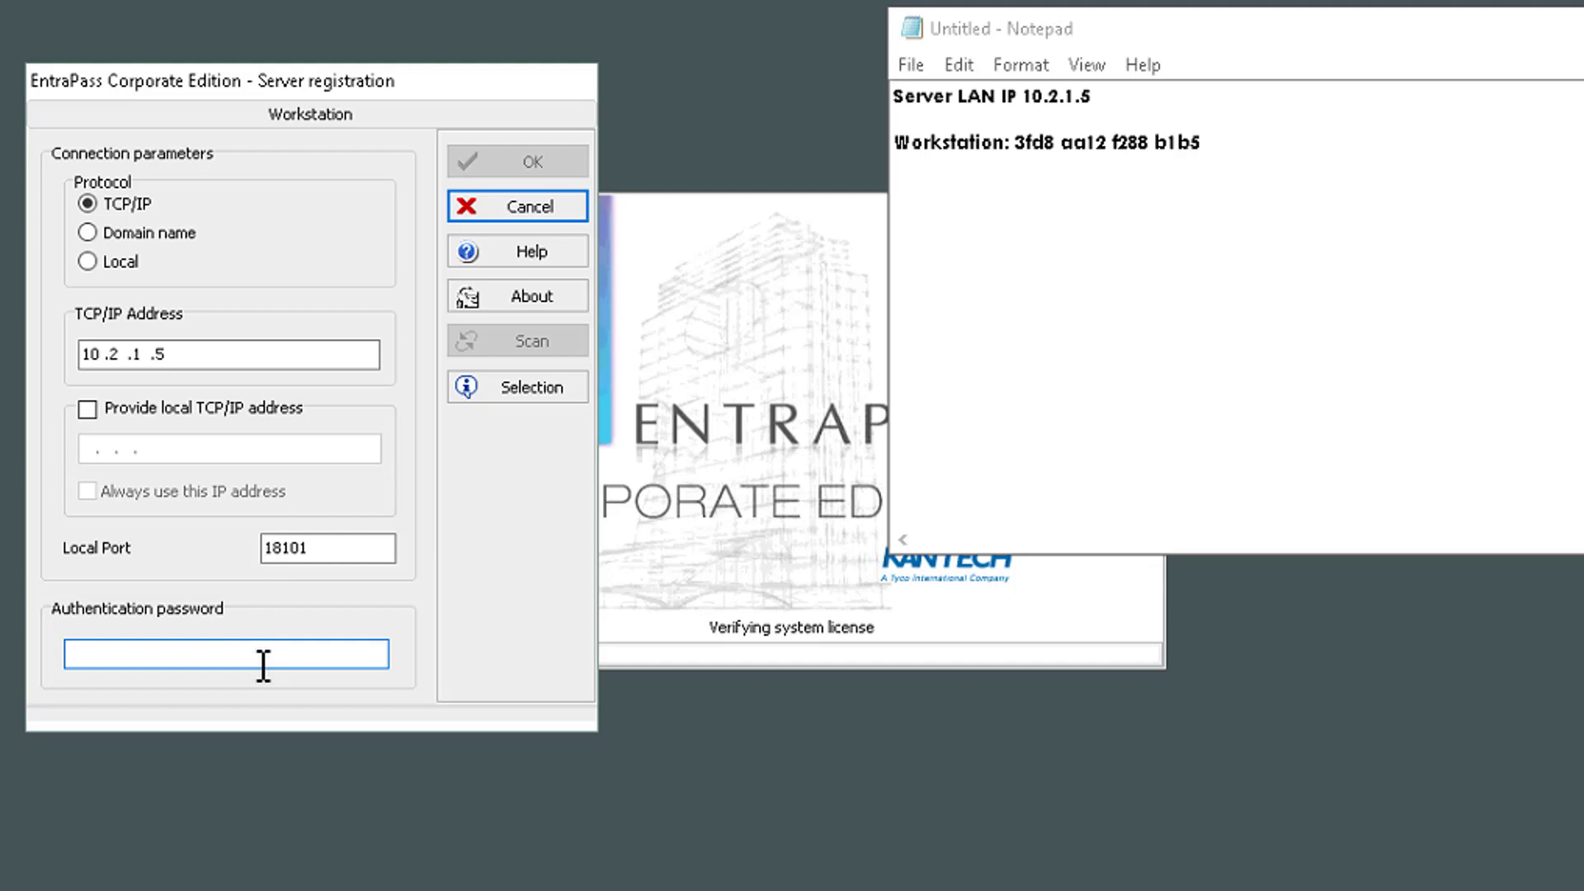
pyautogui.write('**')
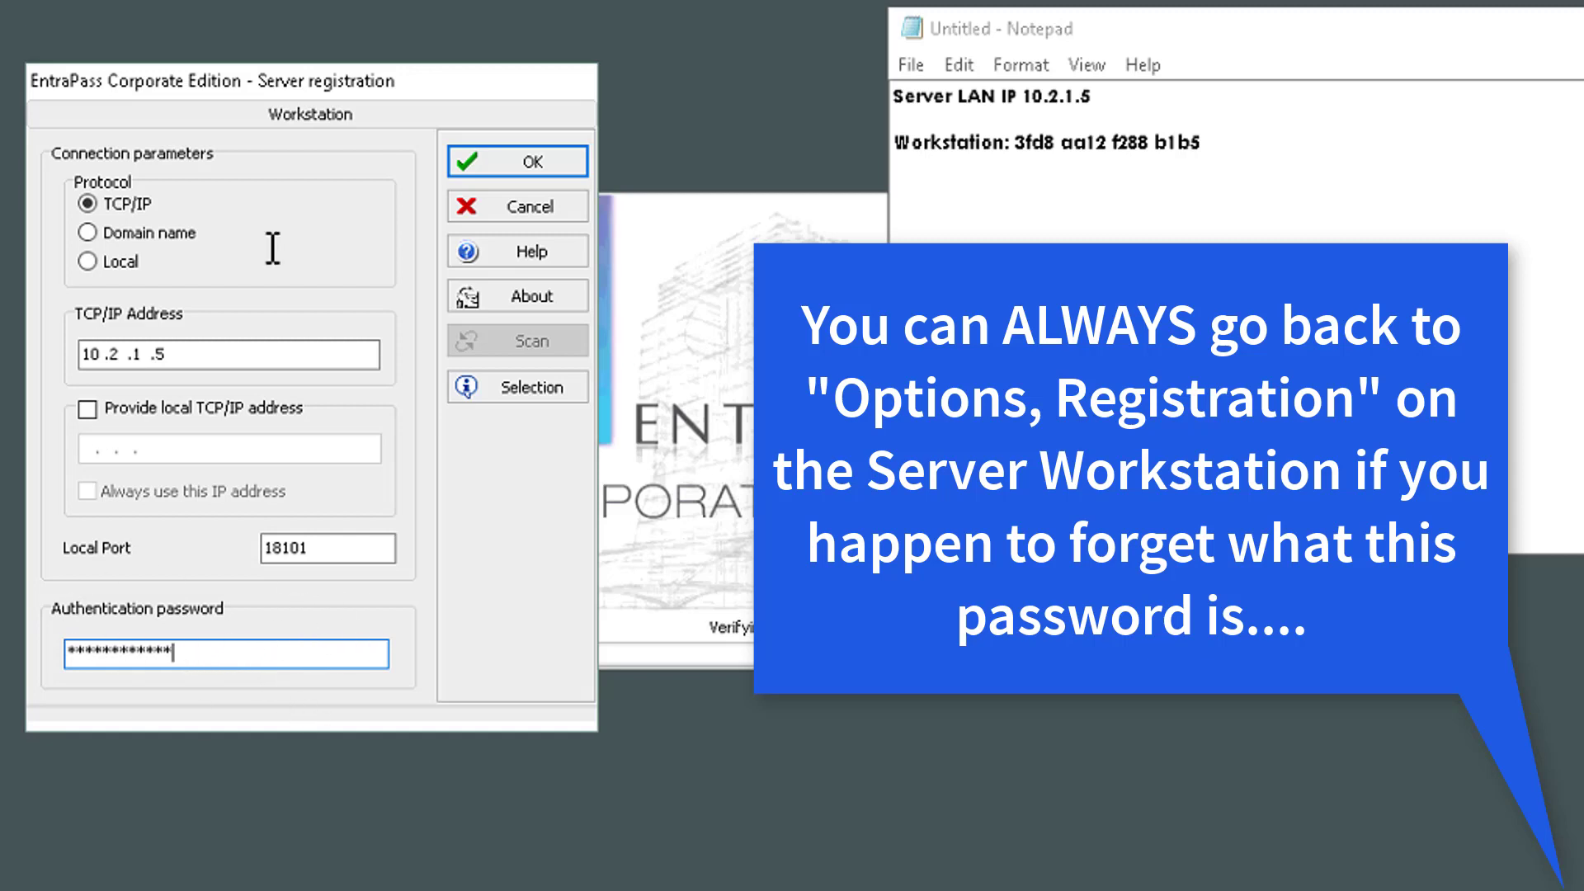
pyautogui.click(513, 178)
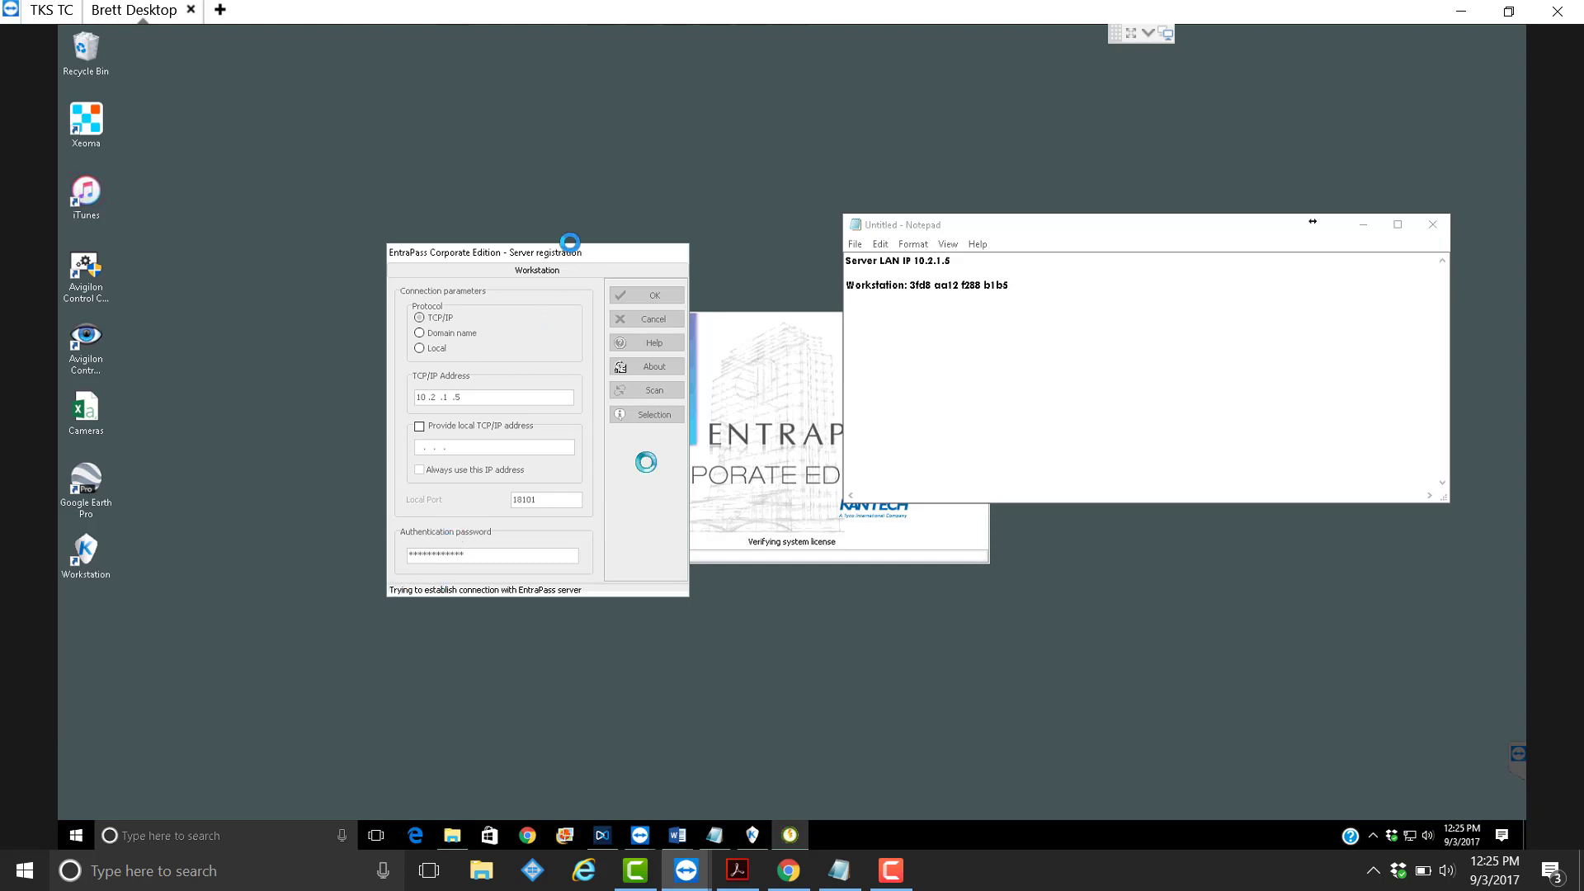
# - Minimize Notepad and inspect the server's 12:15:08 PM definition-modified event
pyautogui.moveTo(584, 255); pyautogui.dragTo(767, 245)
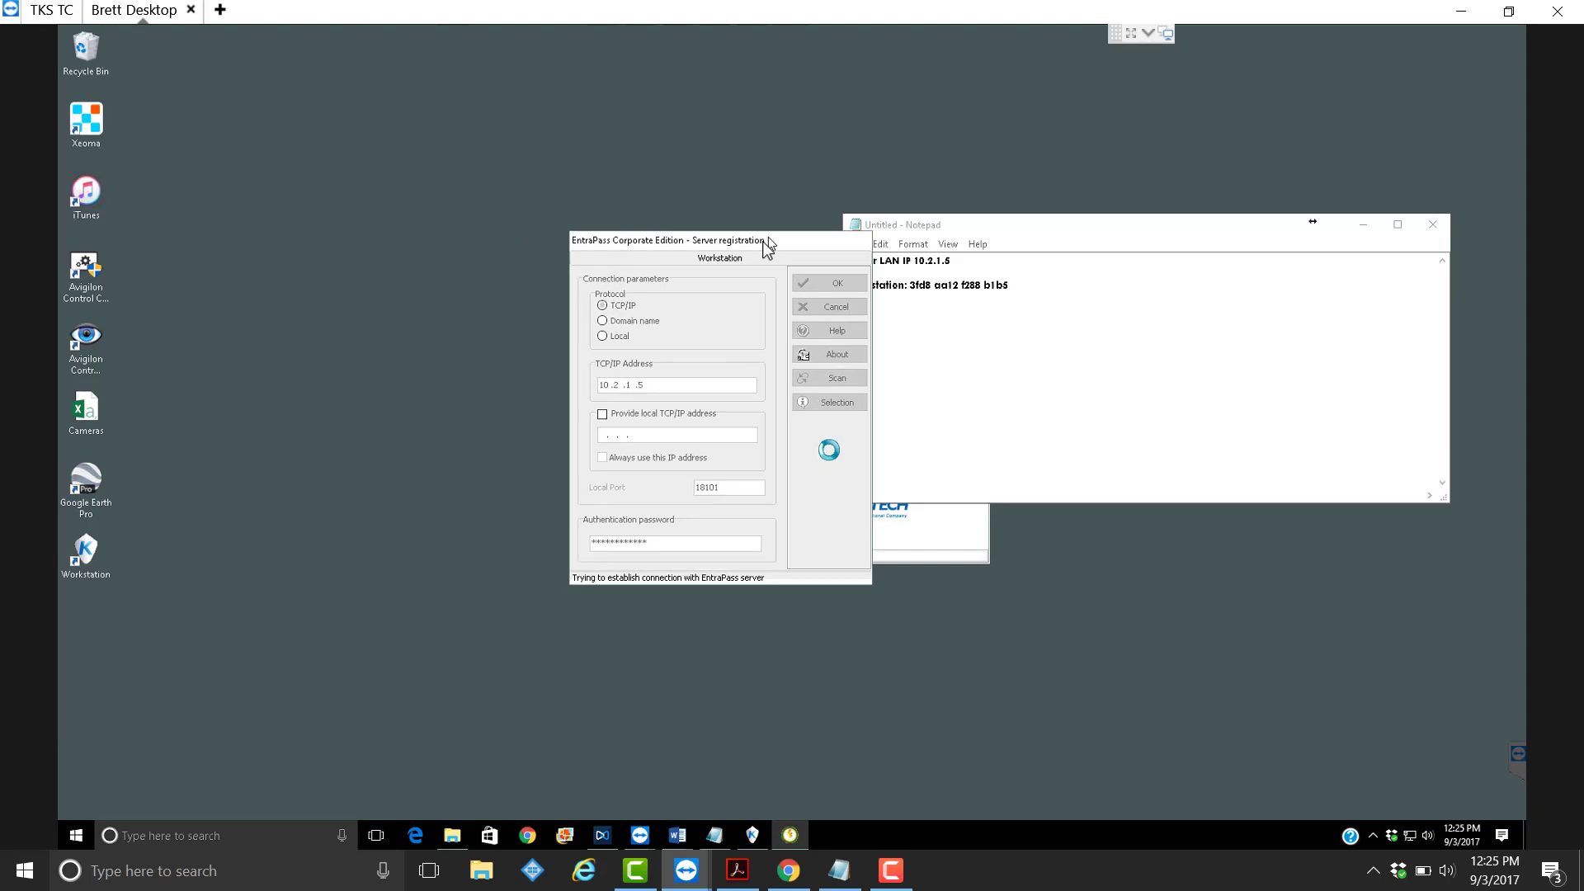
pyautogui.click(1362, 224)
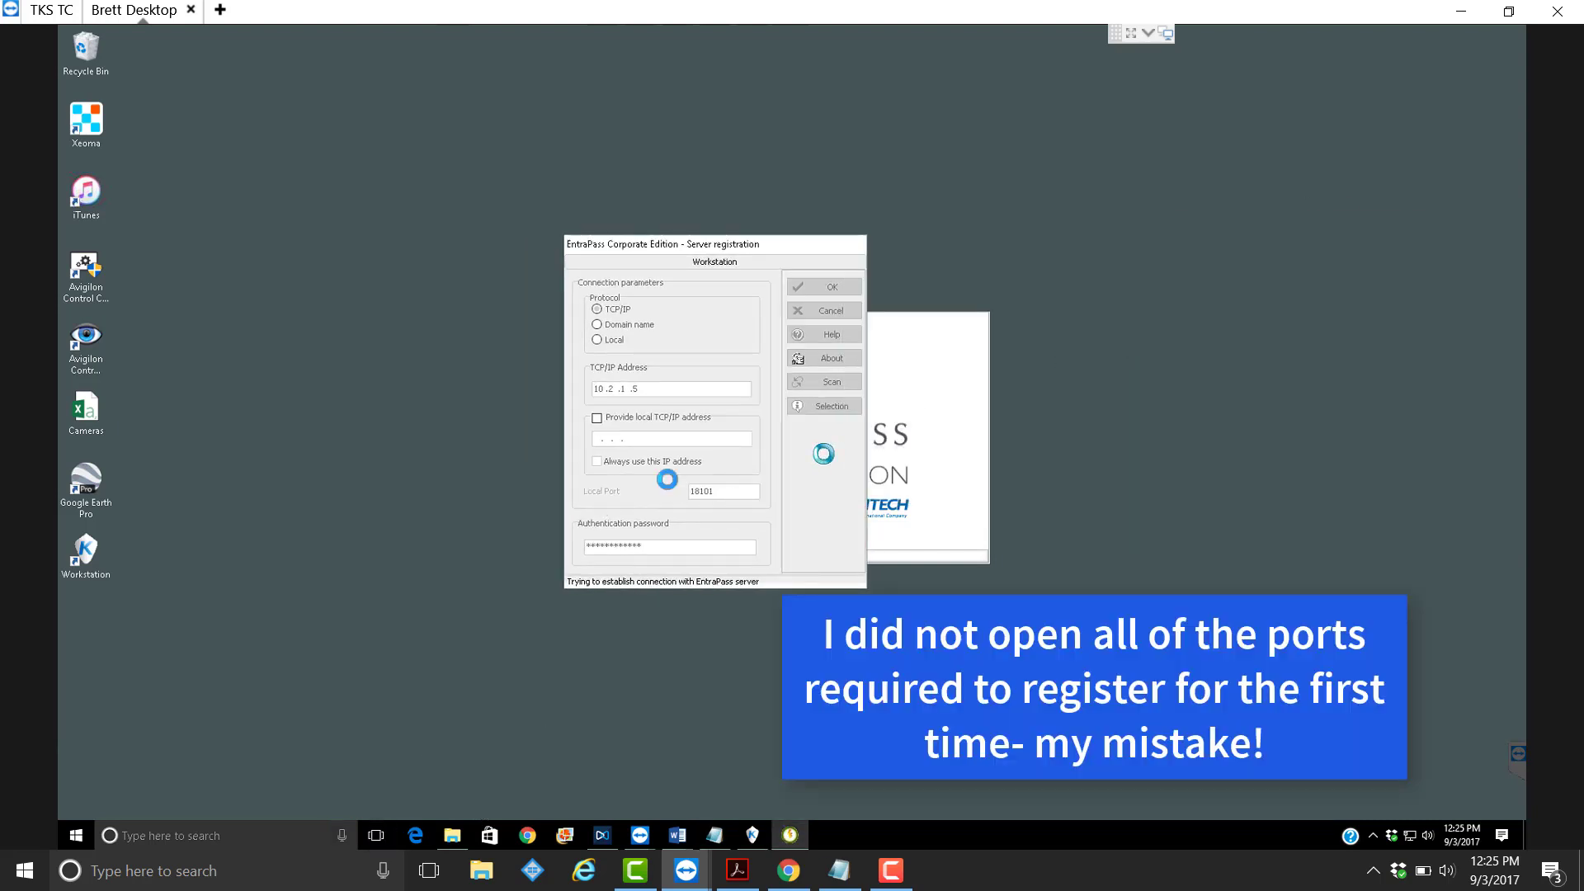
pyautogui.click(49, 10)
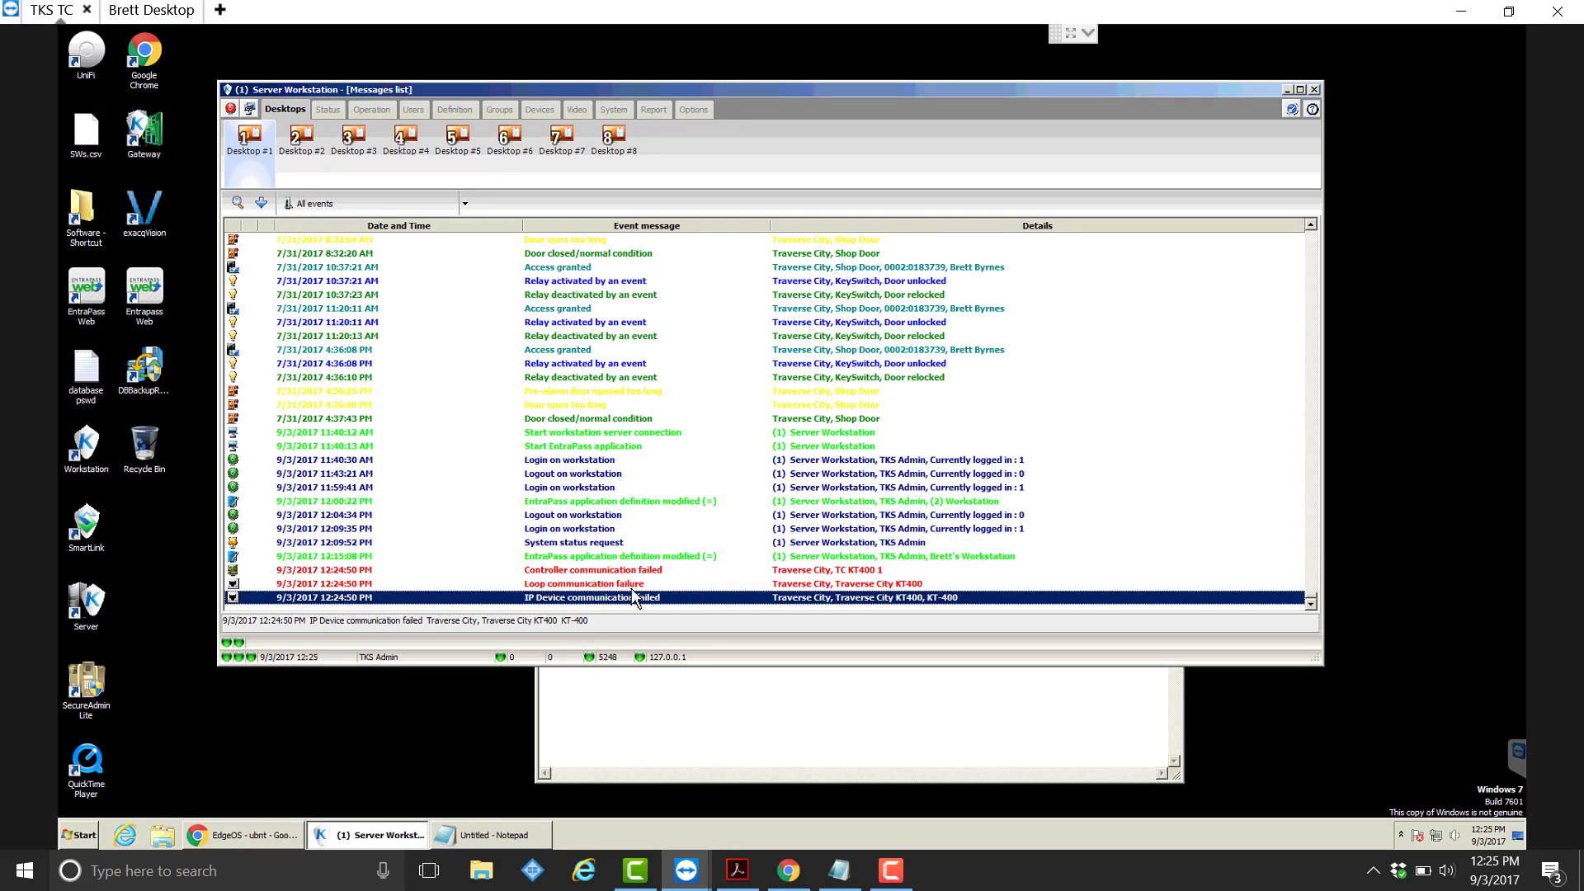
pyautogui.click(585, 557)
# - Close the 'Connection Denied - Server unavailable : 1700' error and return to the server session
pyautogui.click(154, 8)
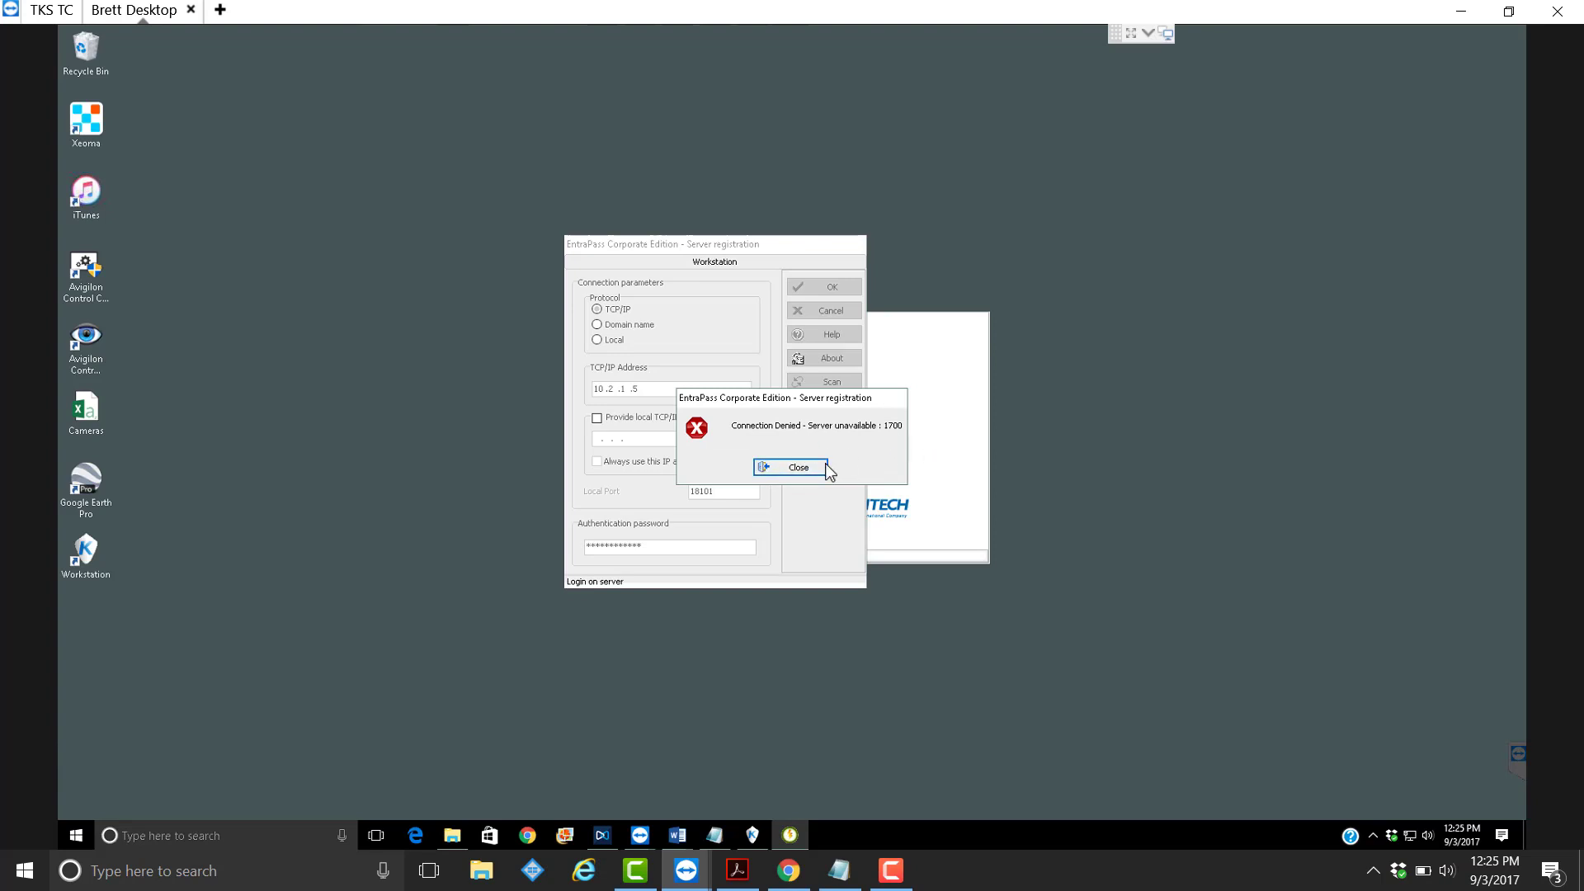
pyautogui.click(822, 469)
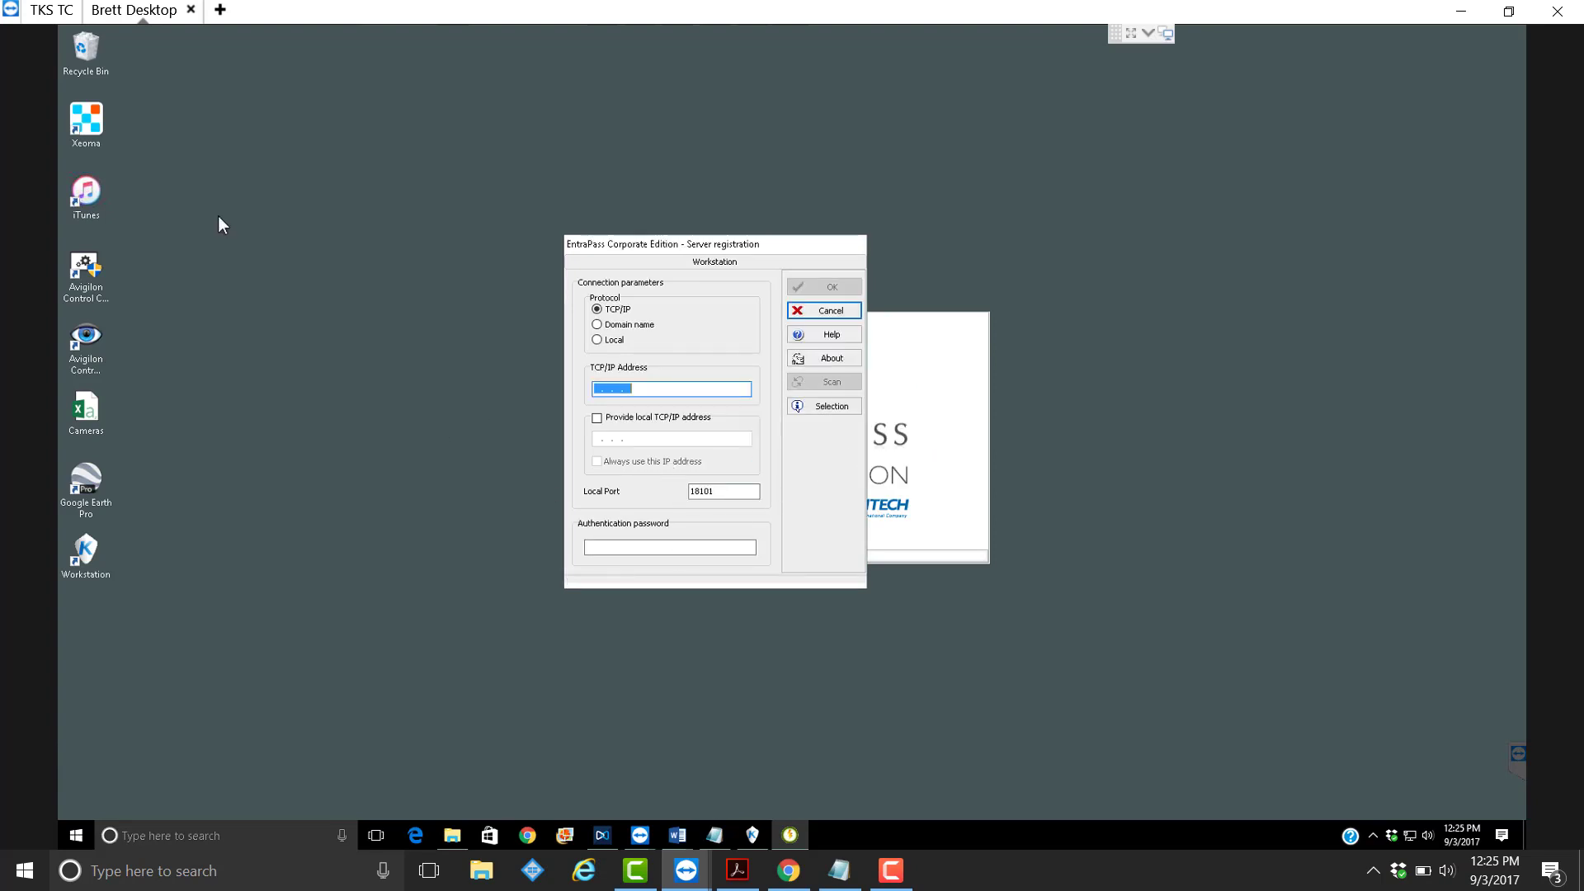
pyautogui.click(54, 10)
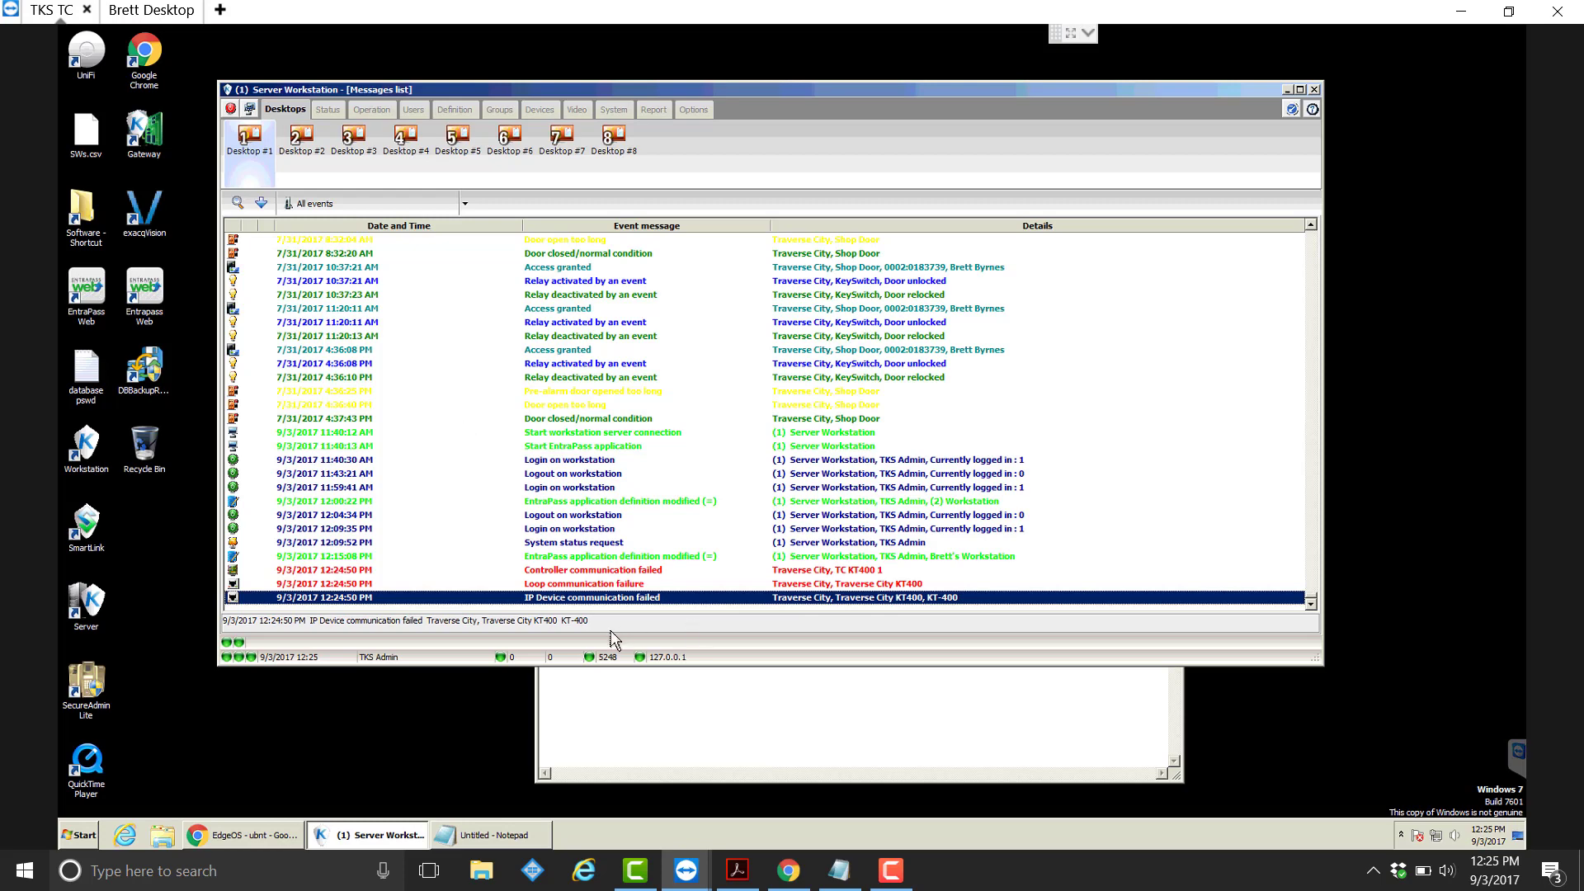
pyautogui.click(737, 870)
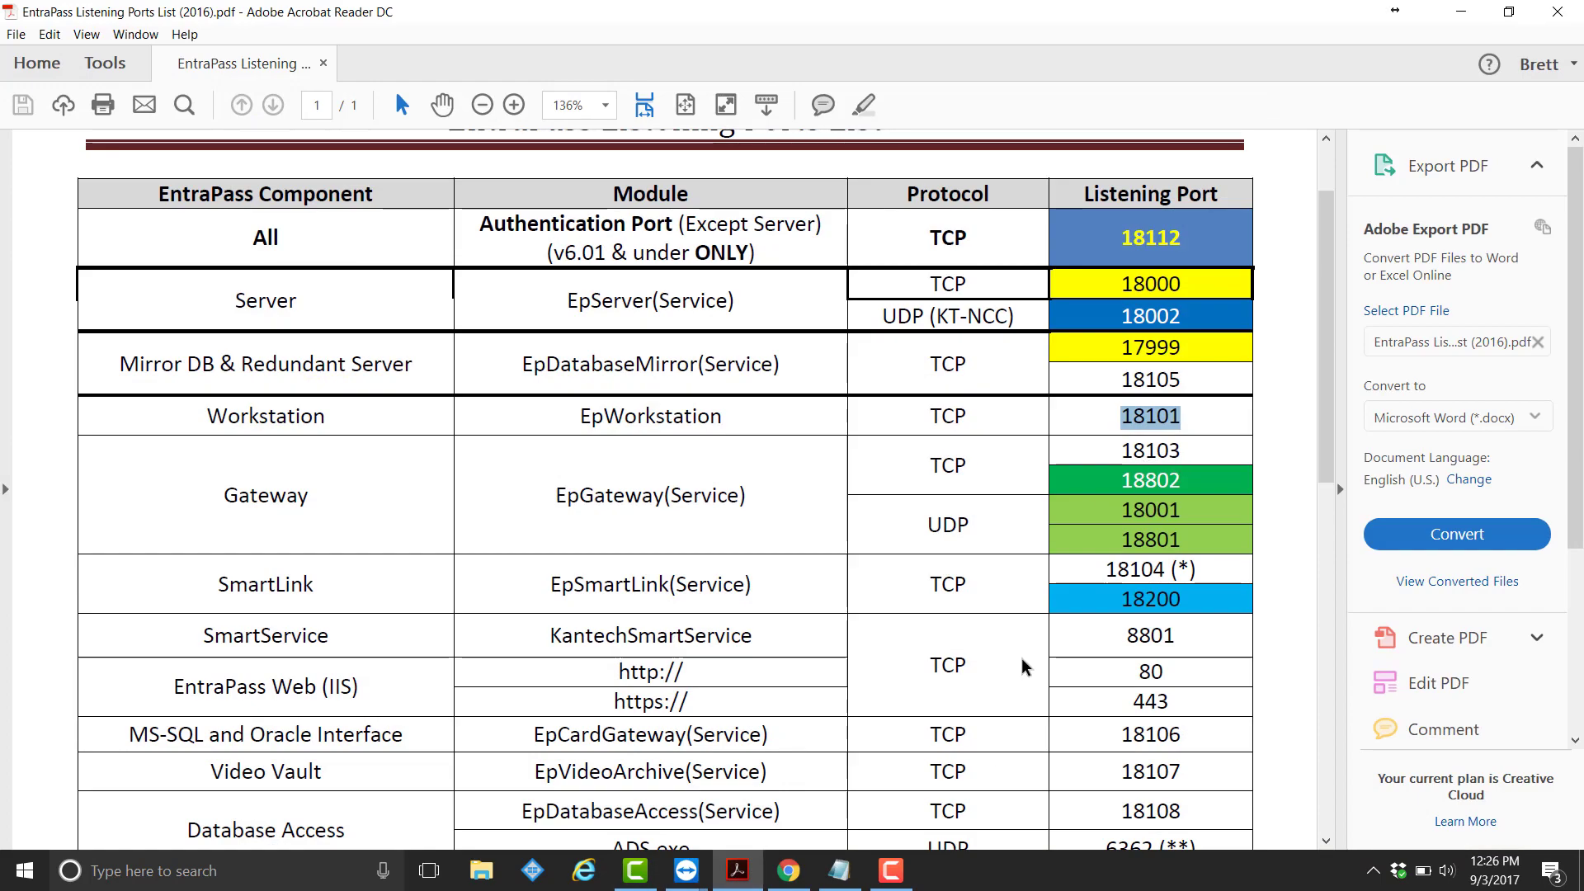
pyautogui.scroll(-4, 796, 580)
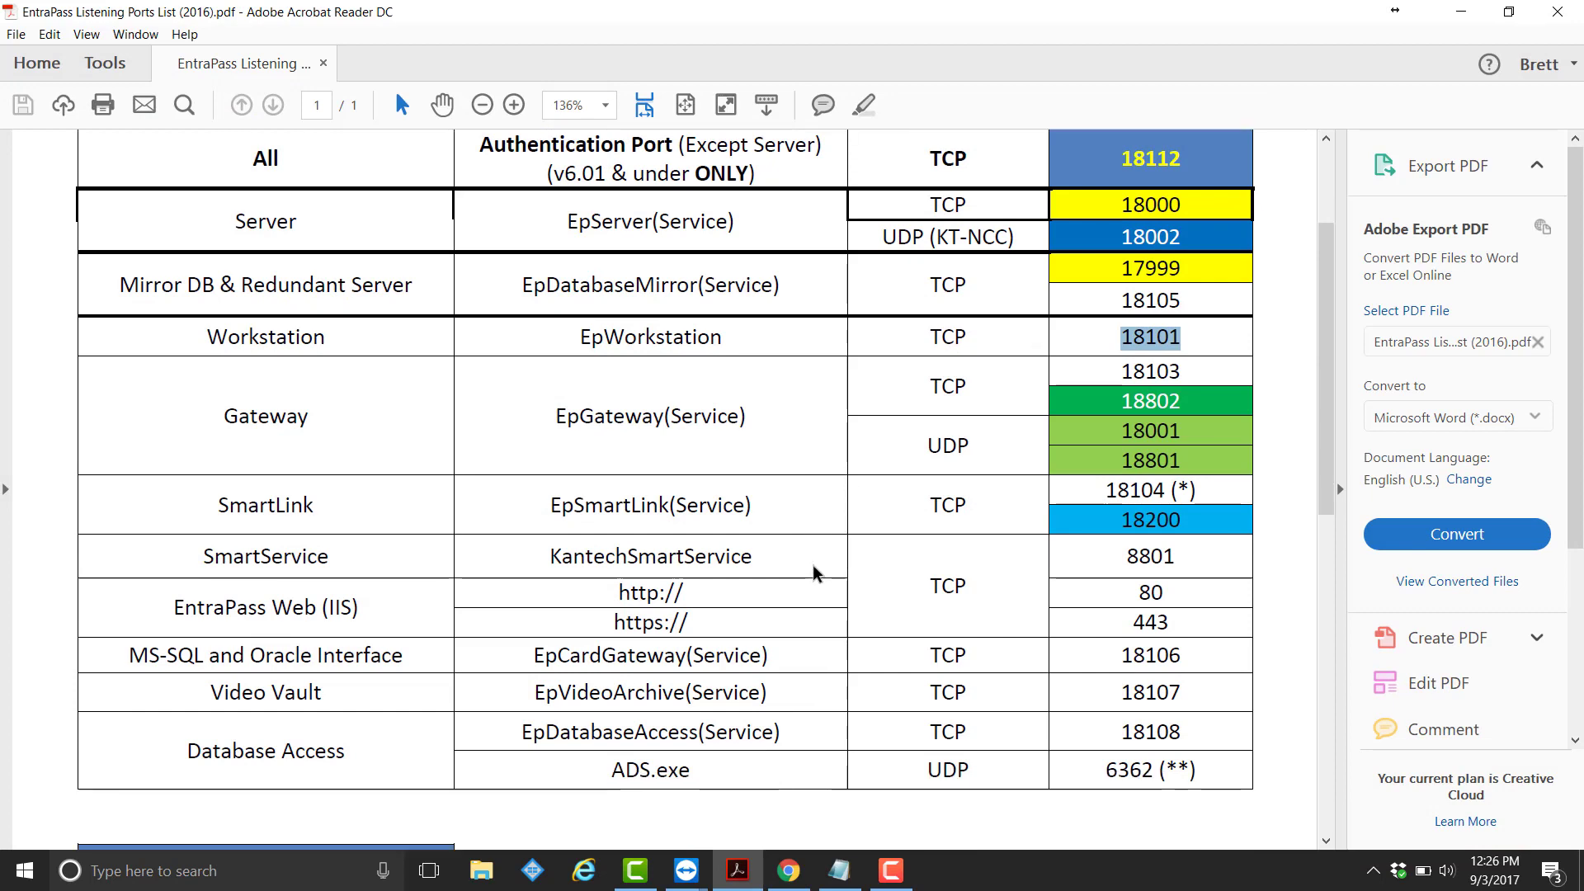
pyautogui.scroll(4, 806, 569)
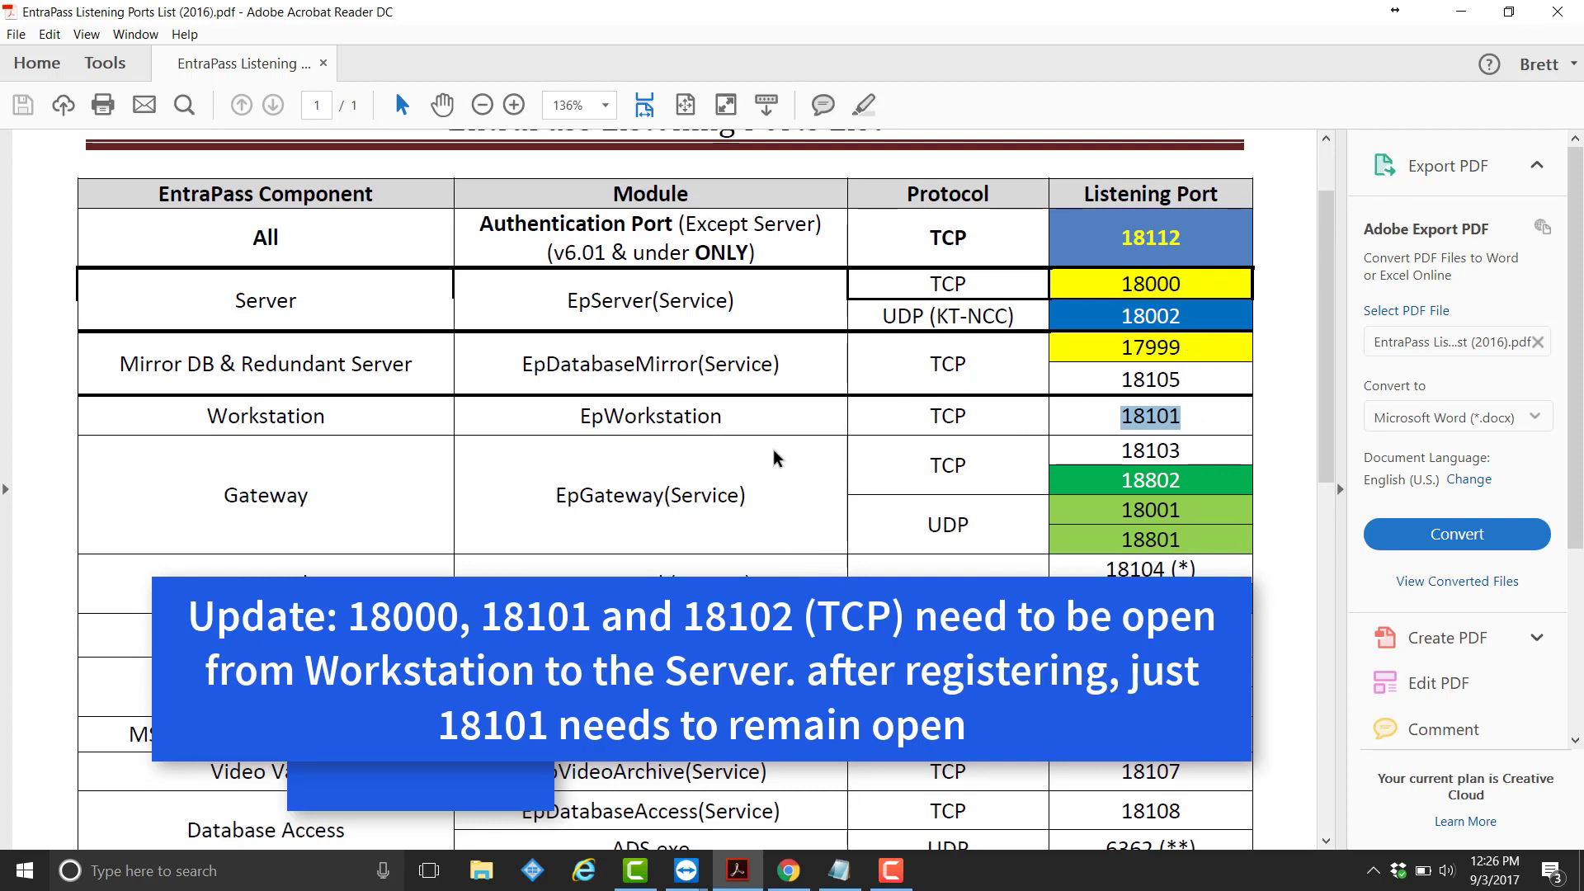
pyautogui.moveTo(1178, 508); pyautogui.dragTo(1123, 521)
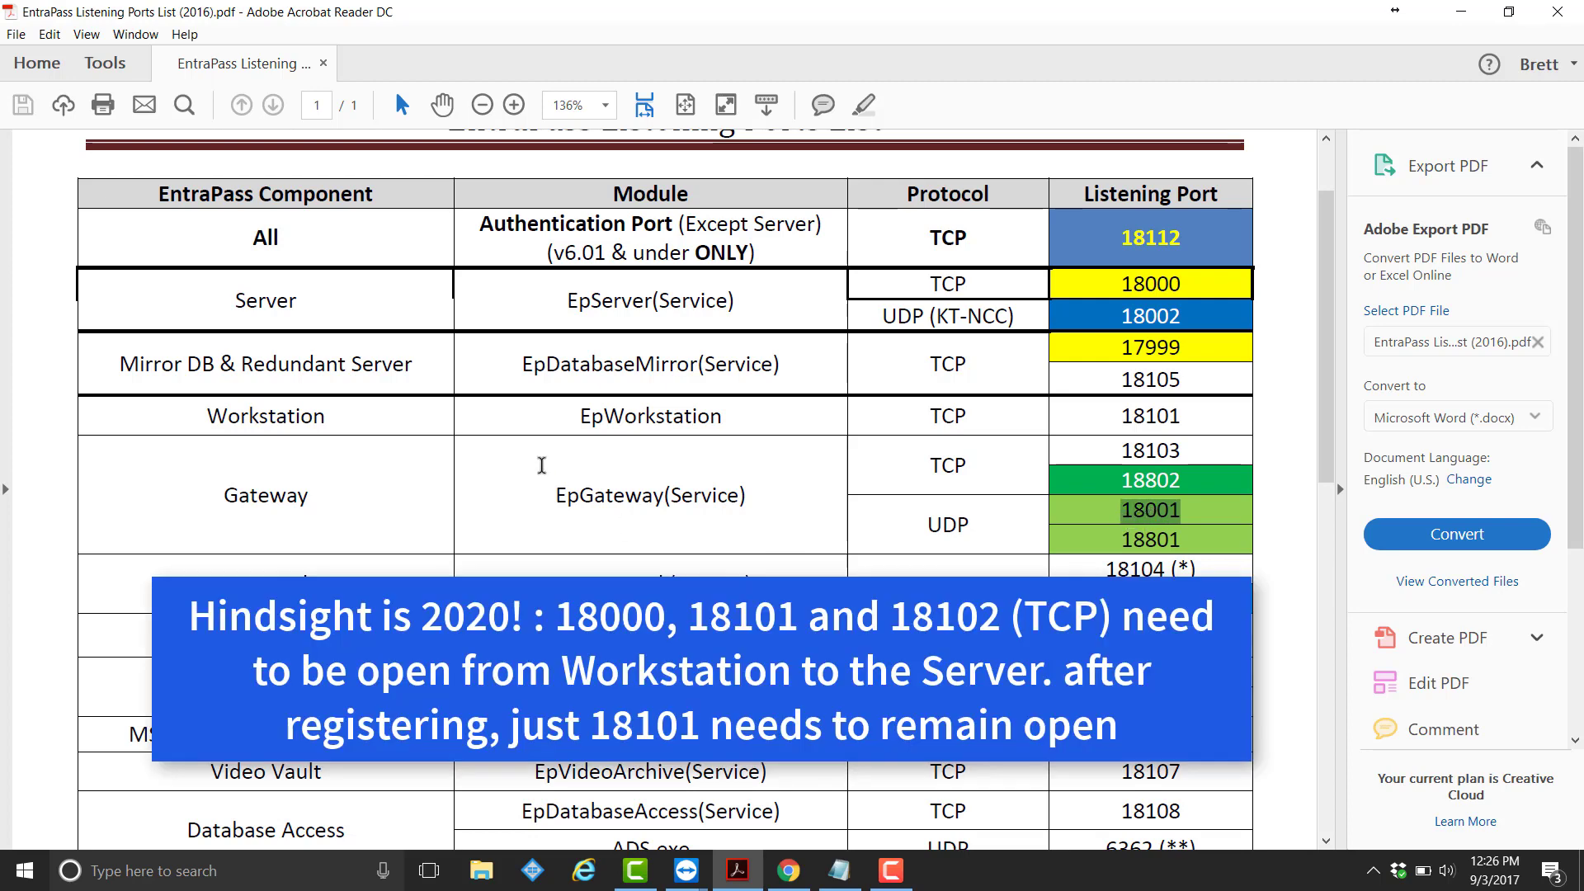
pyautogui.click(1460, 12)
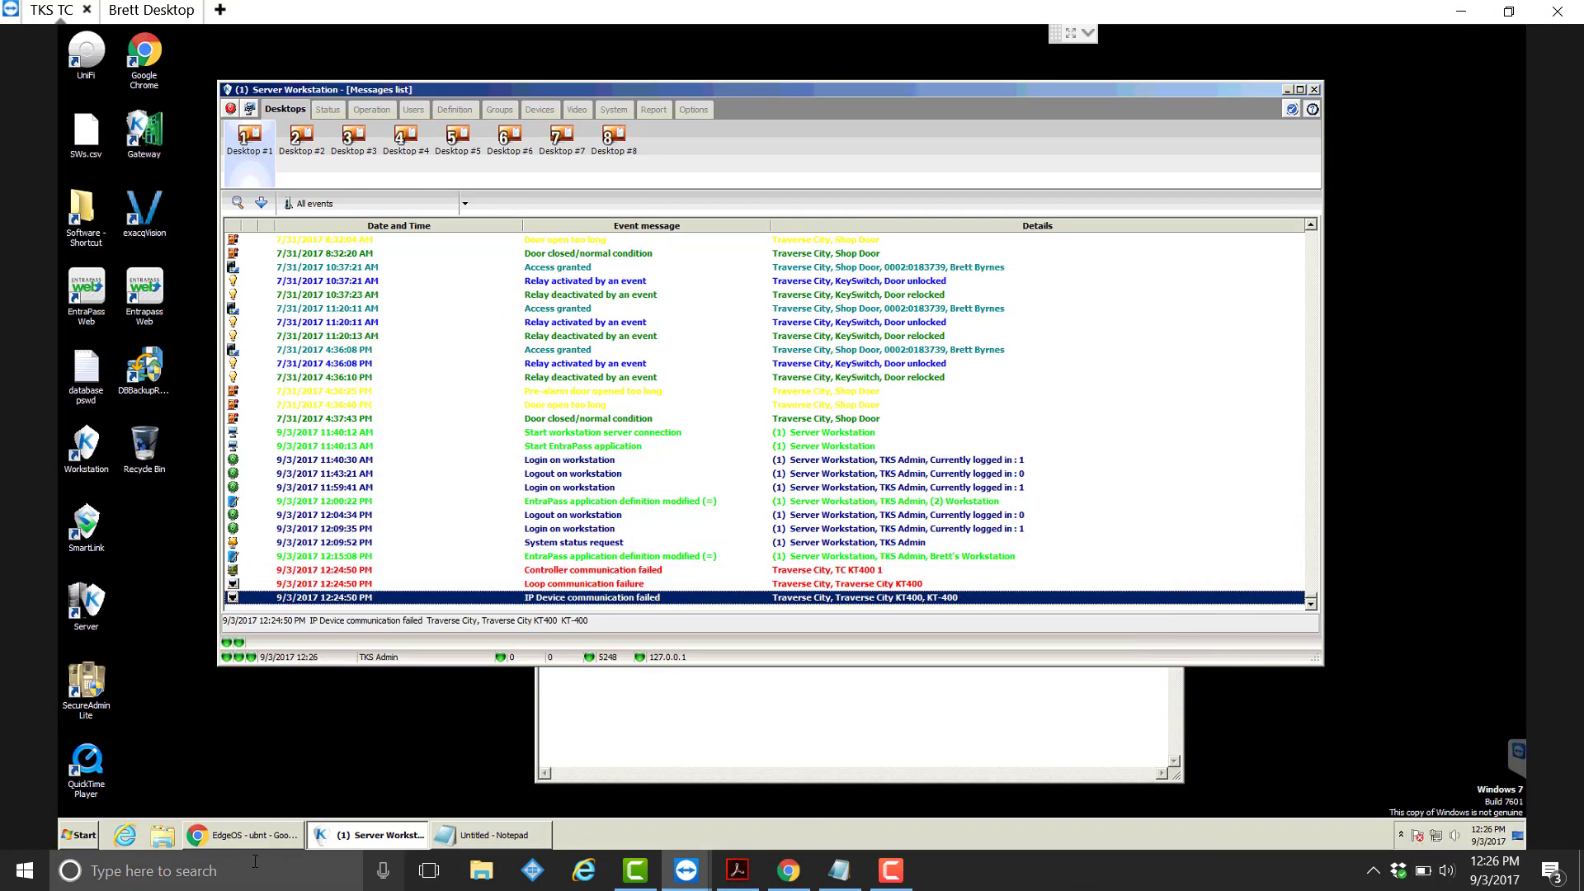
# - Turn Windows Firewall off for home/work and public networks, confirm with OK, and close it
pyautogui.click(85, 837)
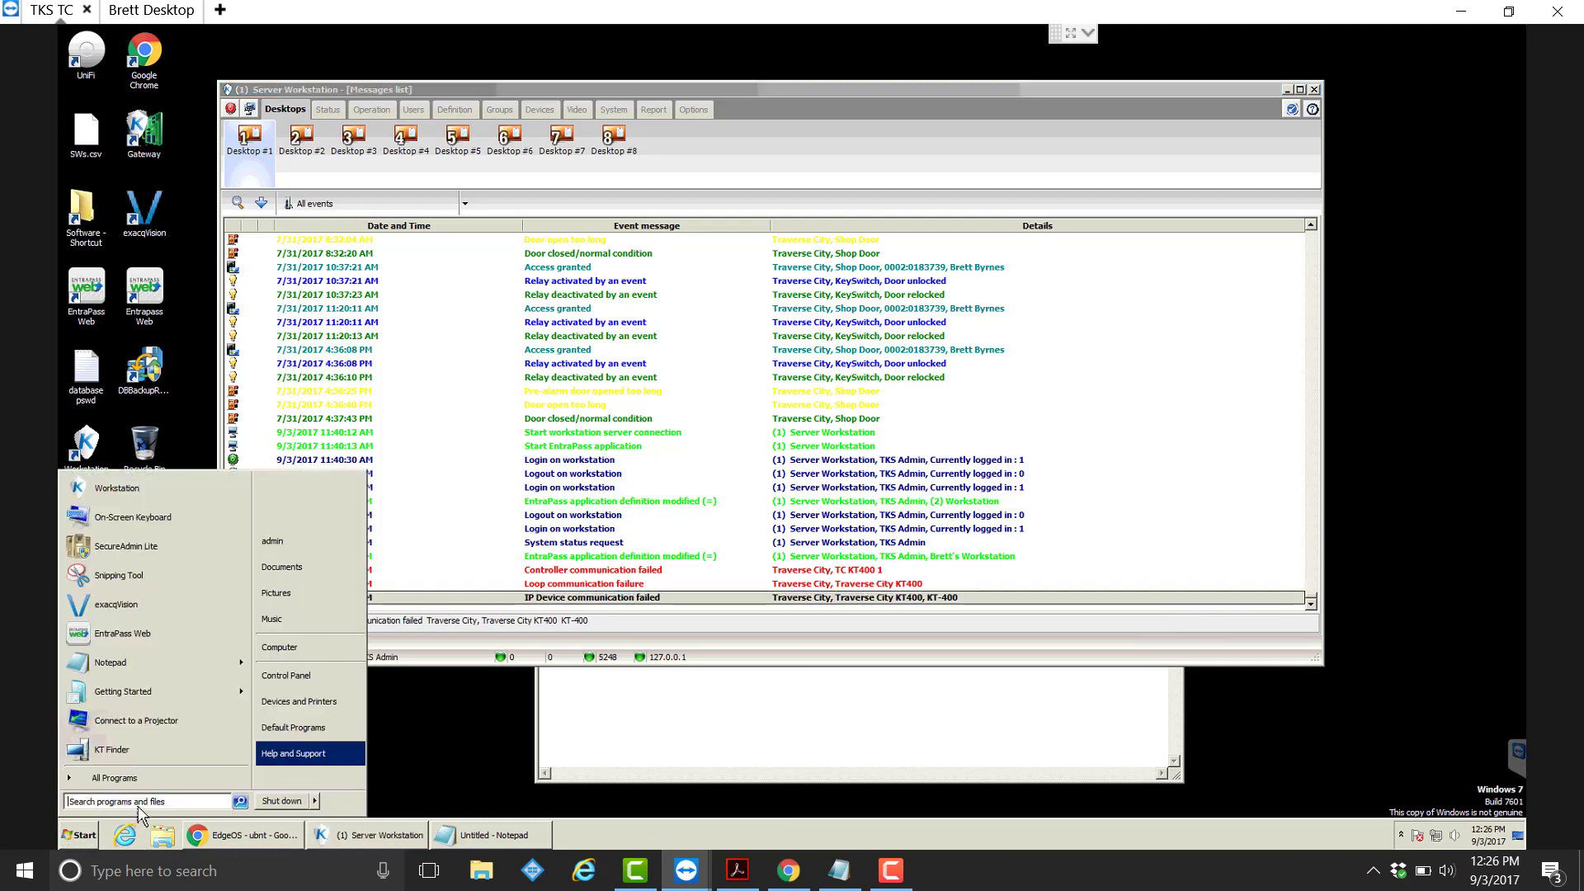
pyautogui.write('firewall')
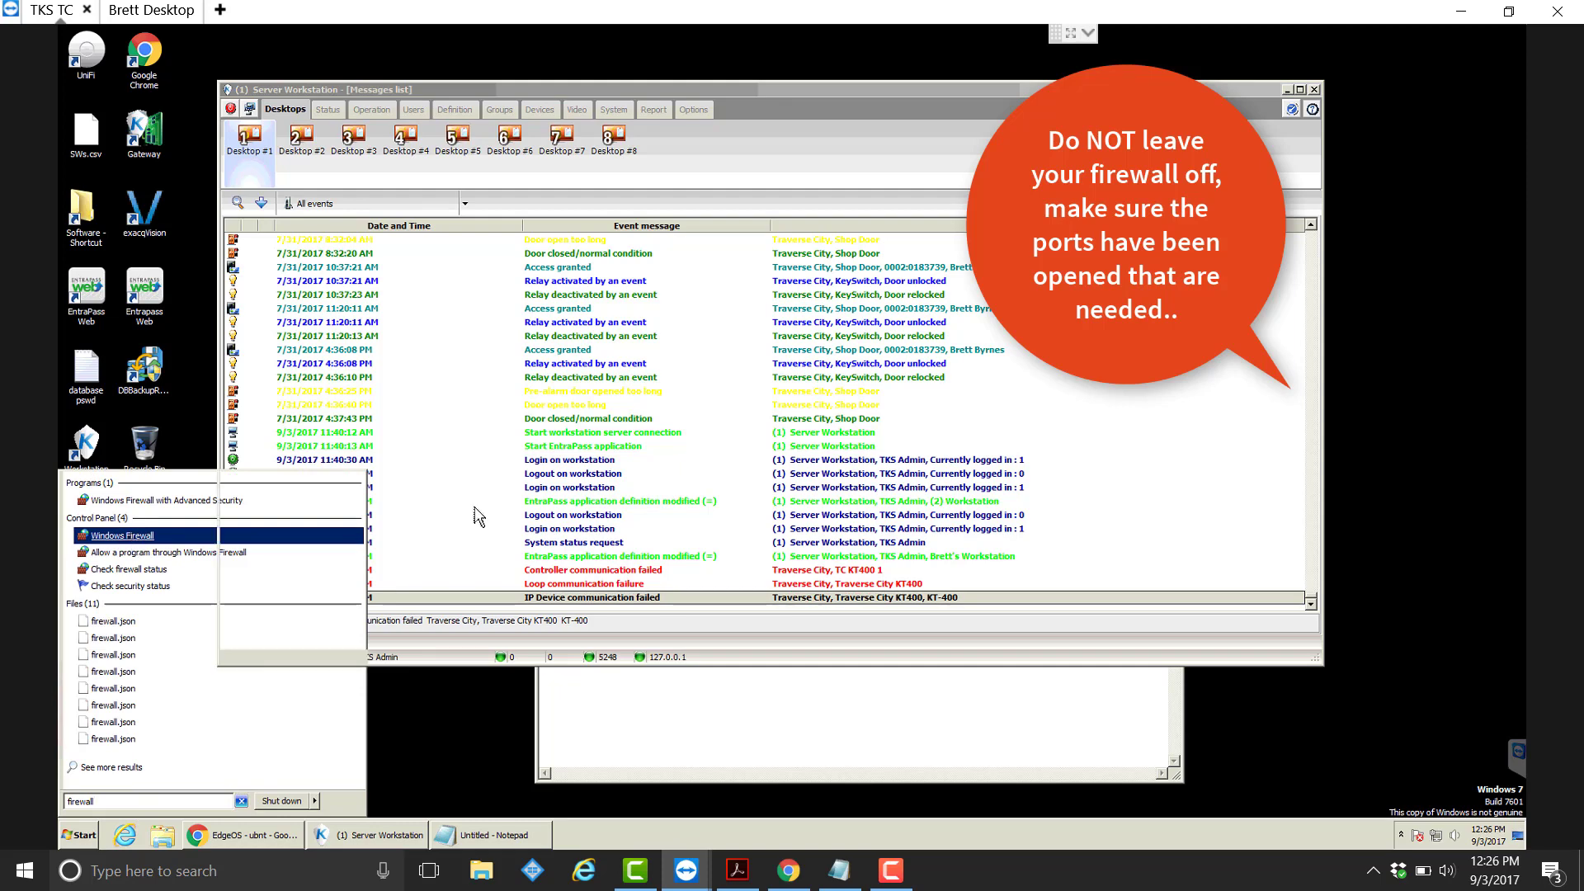
pyautogui.click(130, 536)
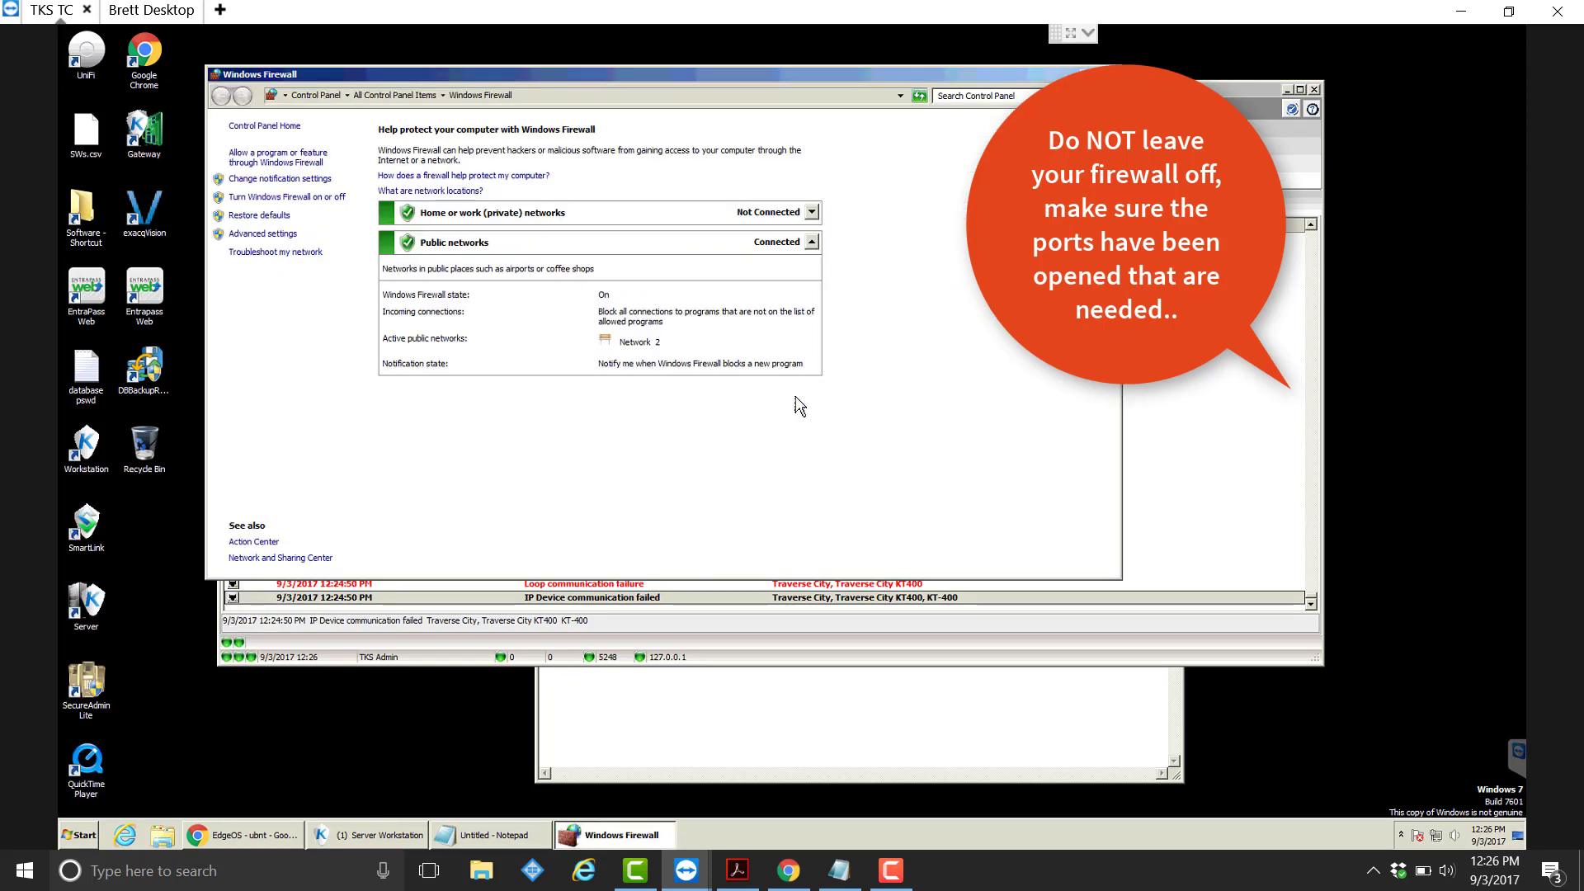
pyautogui.click(312, 198)
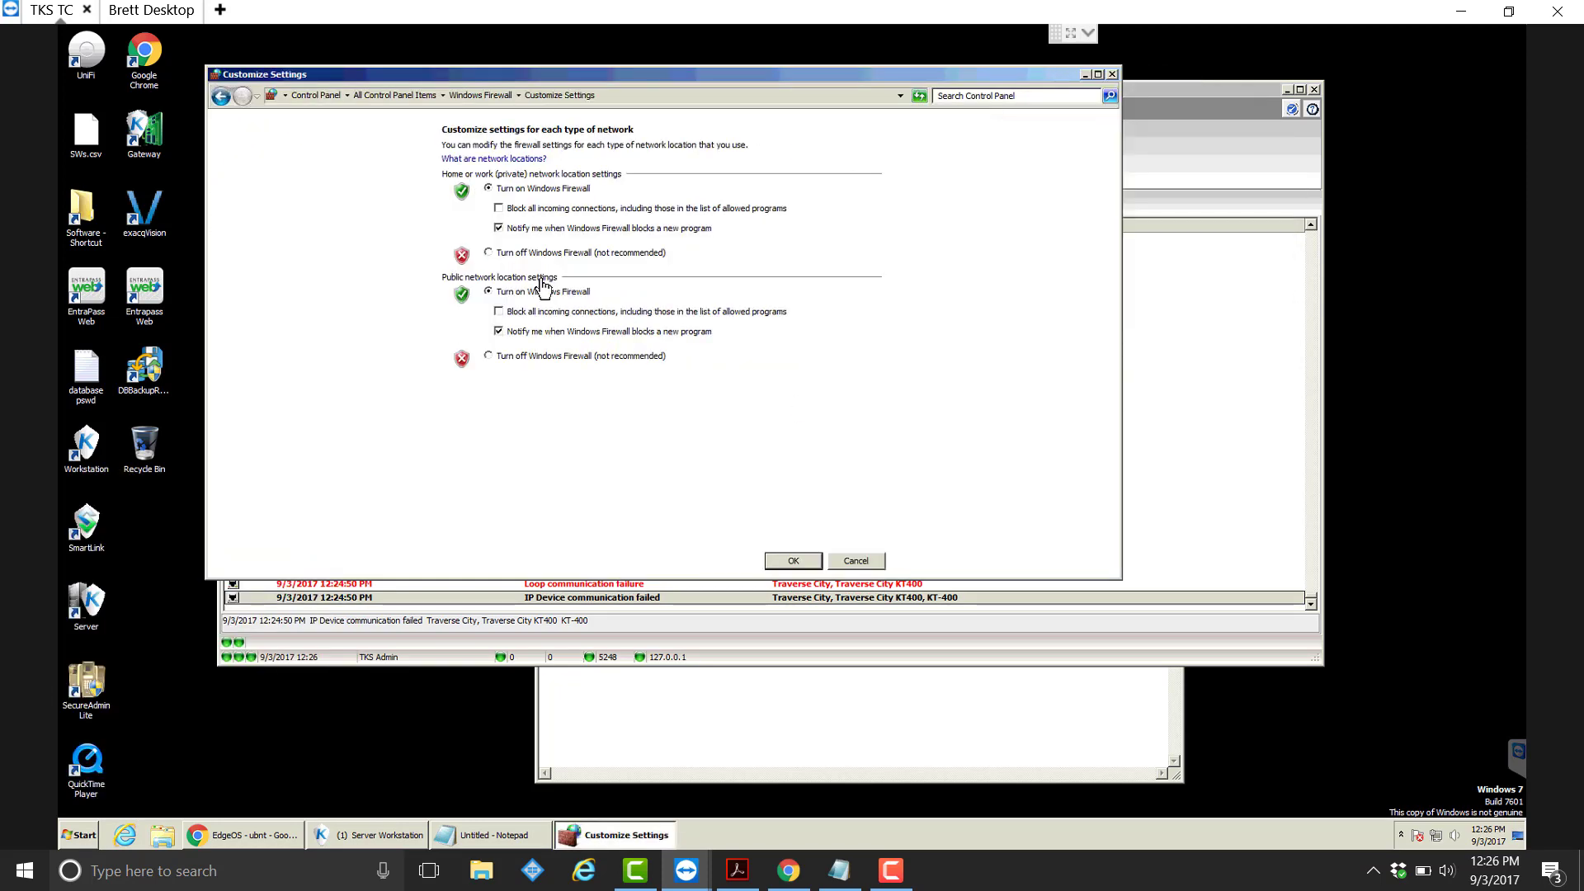
pyautogui.click(489, 253)
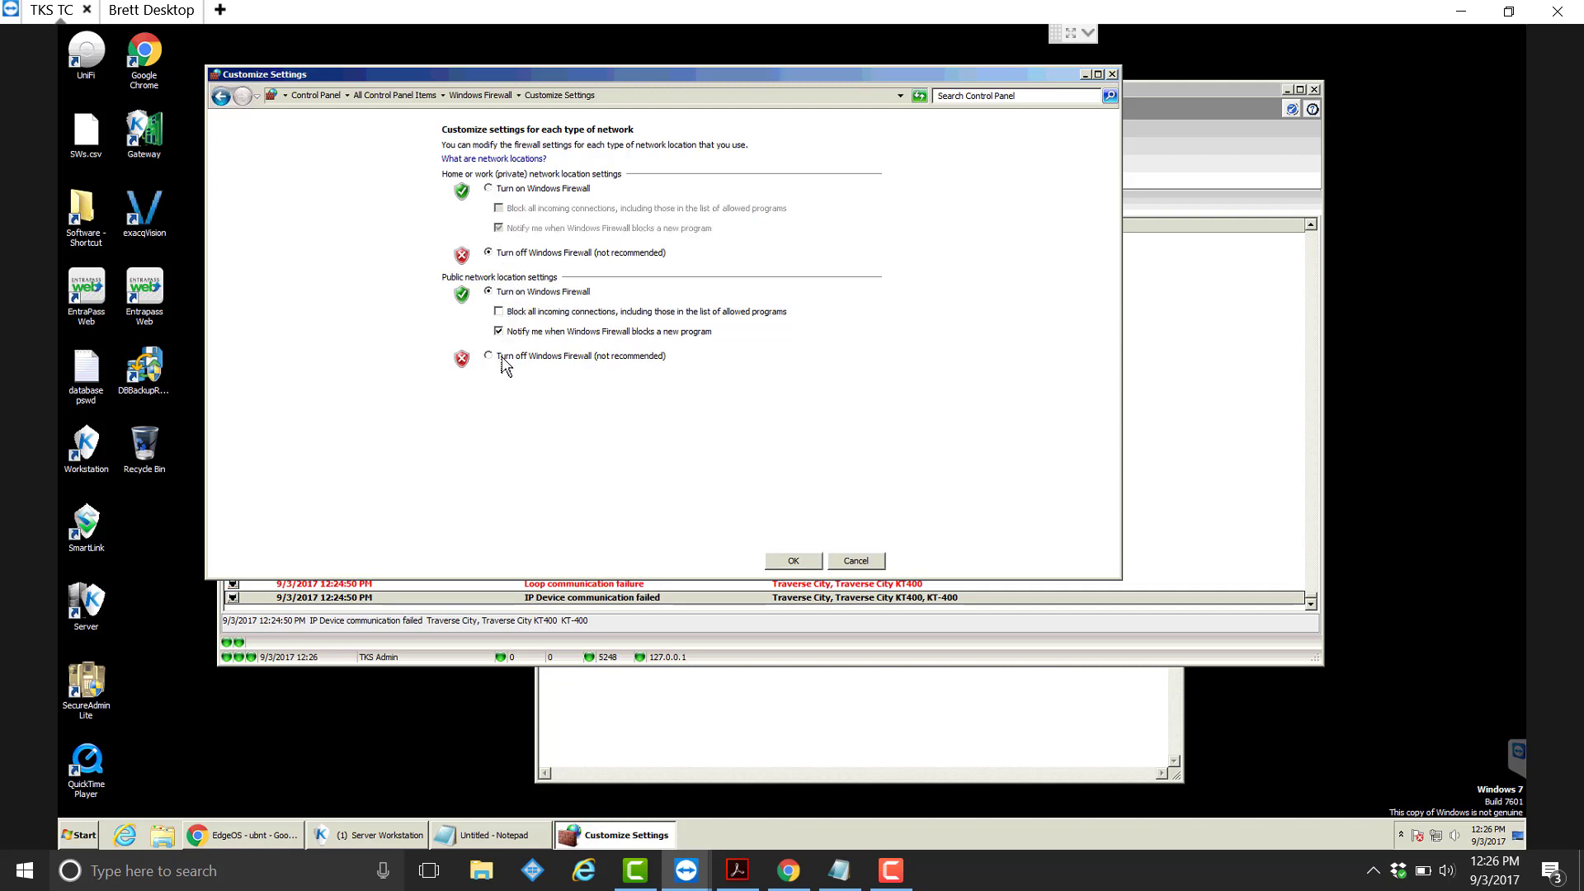
pyautogui.click(489, 357)
pyautogui.click(792, 560)
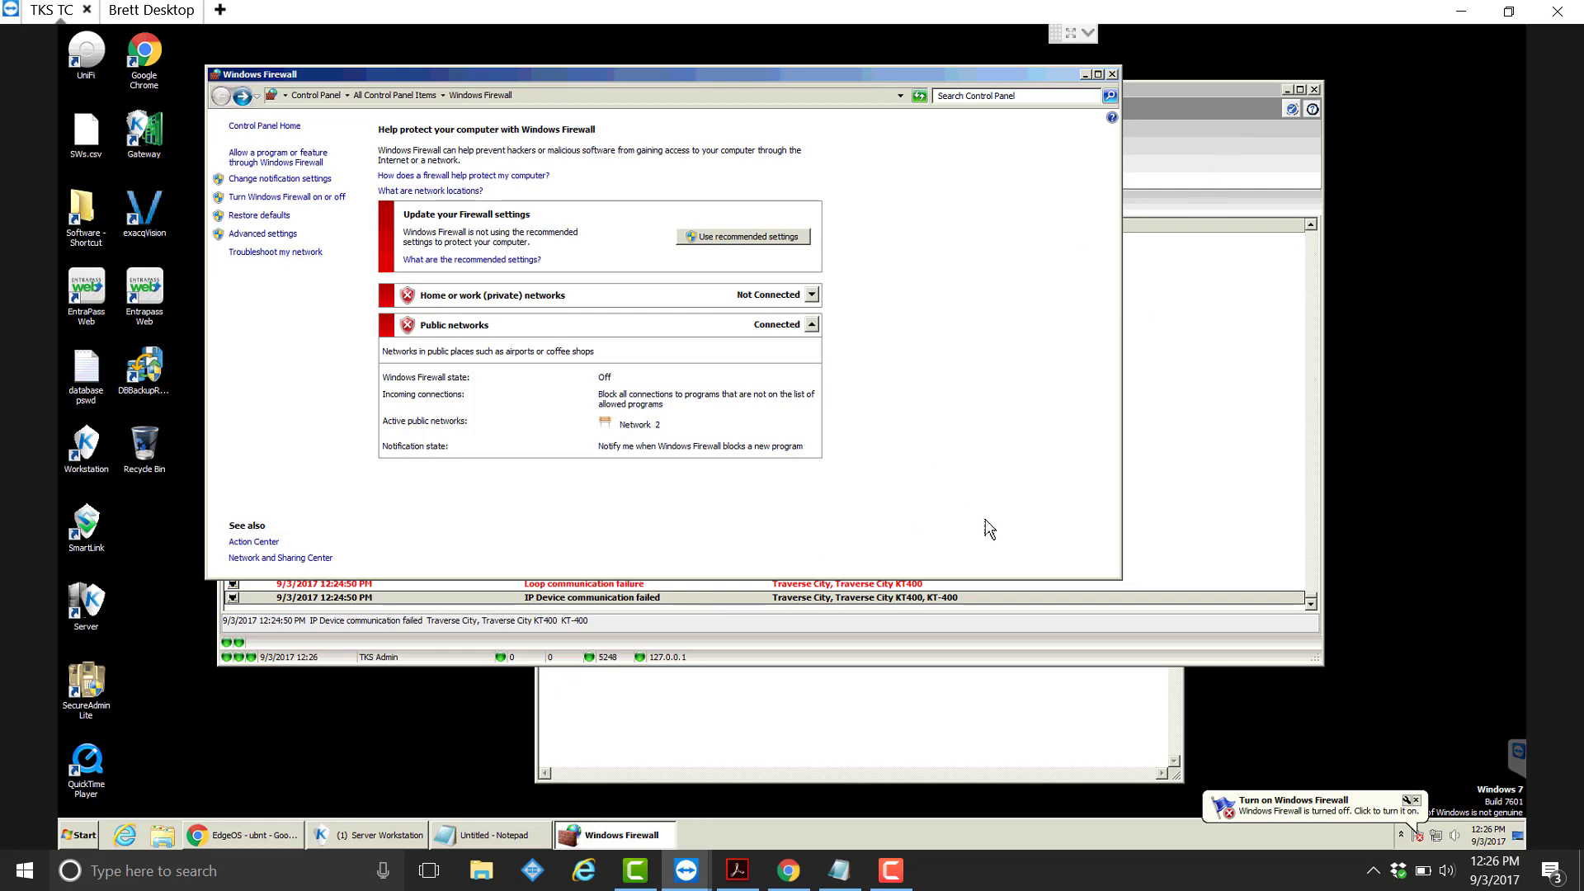
pyautogui.click(1113, 75)
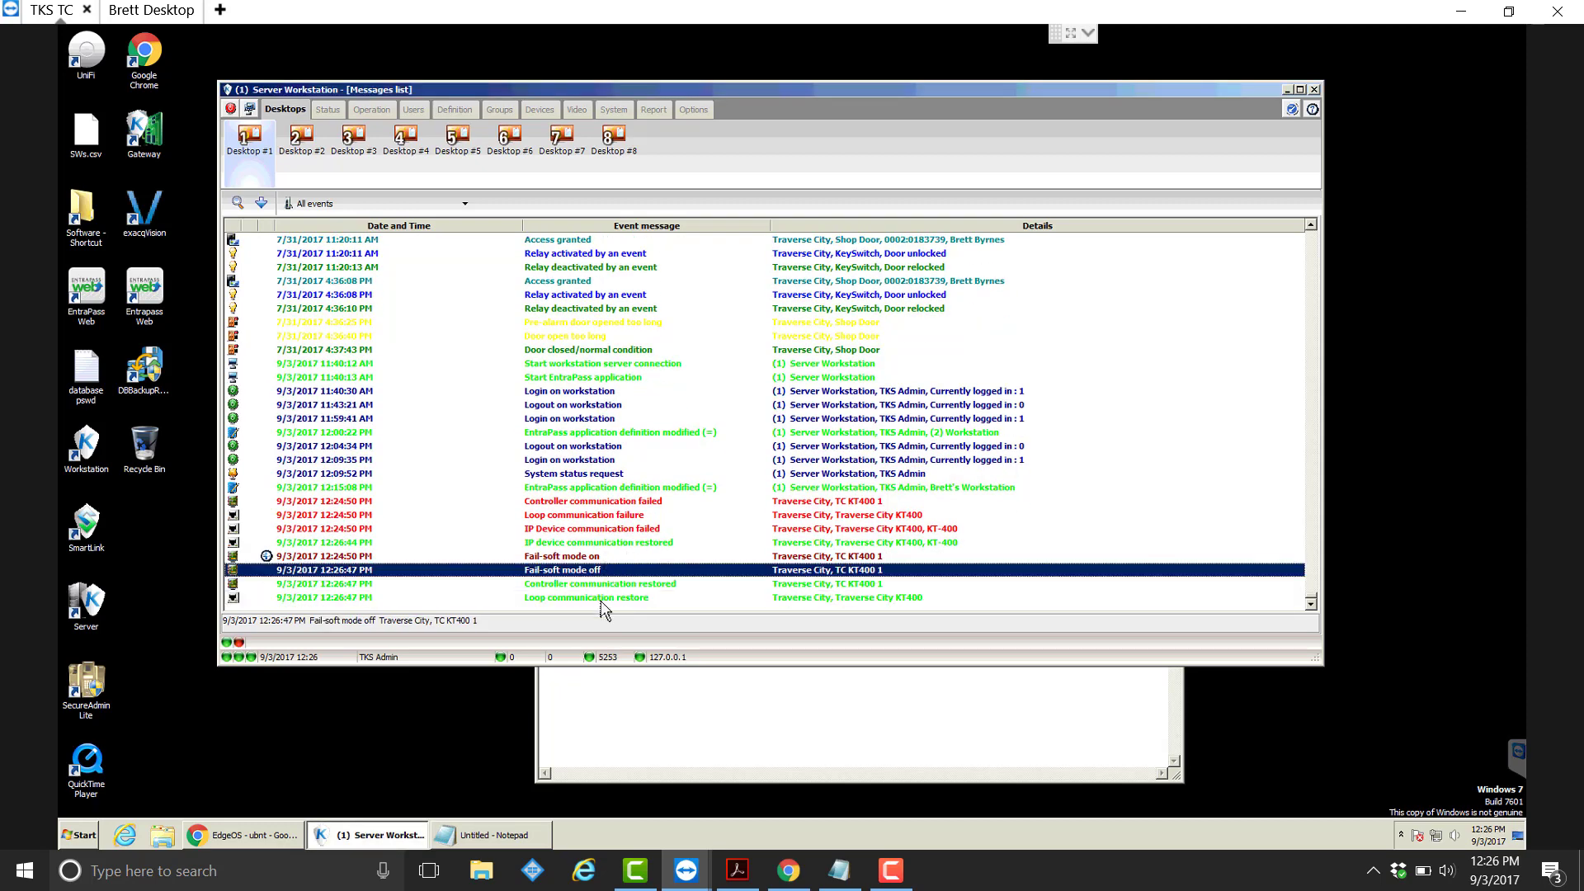
# - Review the Controller, IP Device and Loop communication failure events, then return to the workstation's Server registration dialog
pyautogui.click(602, 502)
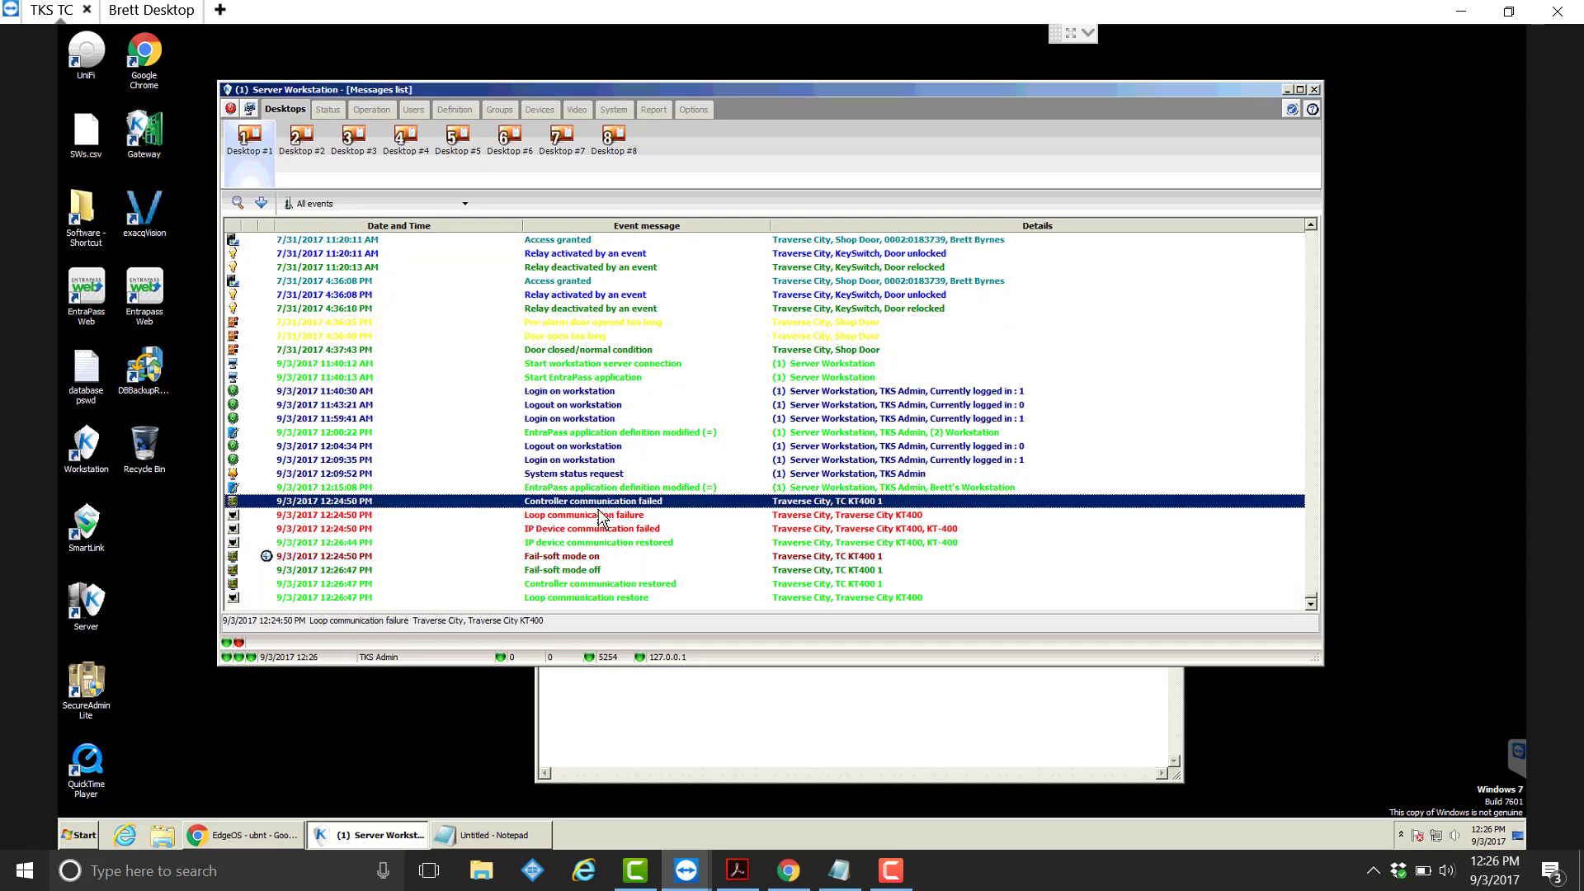
pyautogui.click(599, 528)
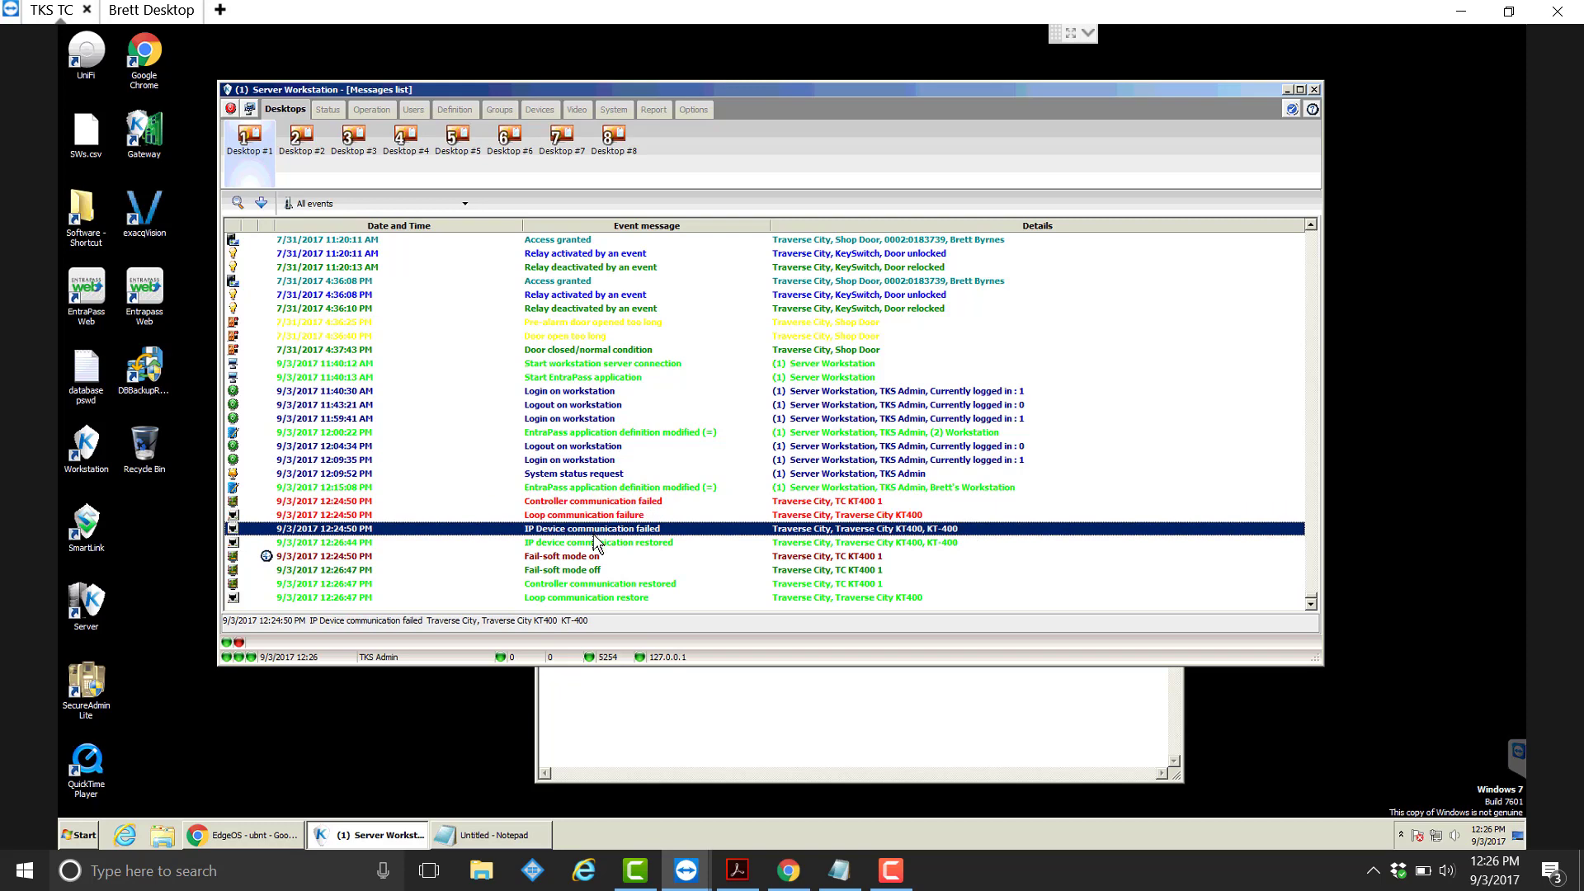
pyautogui.click(858, 516)
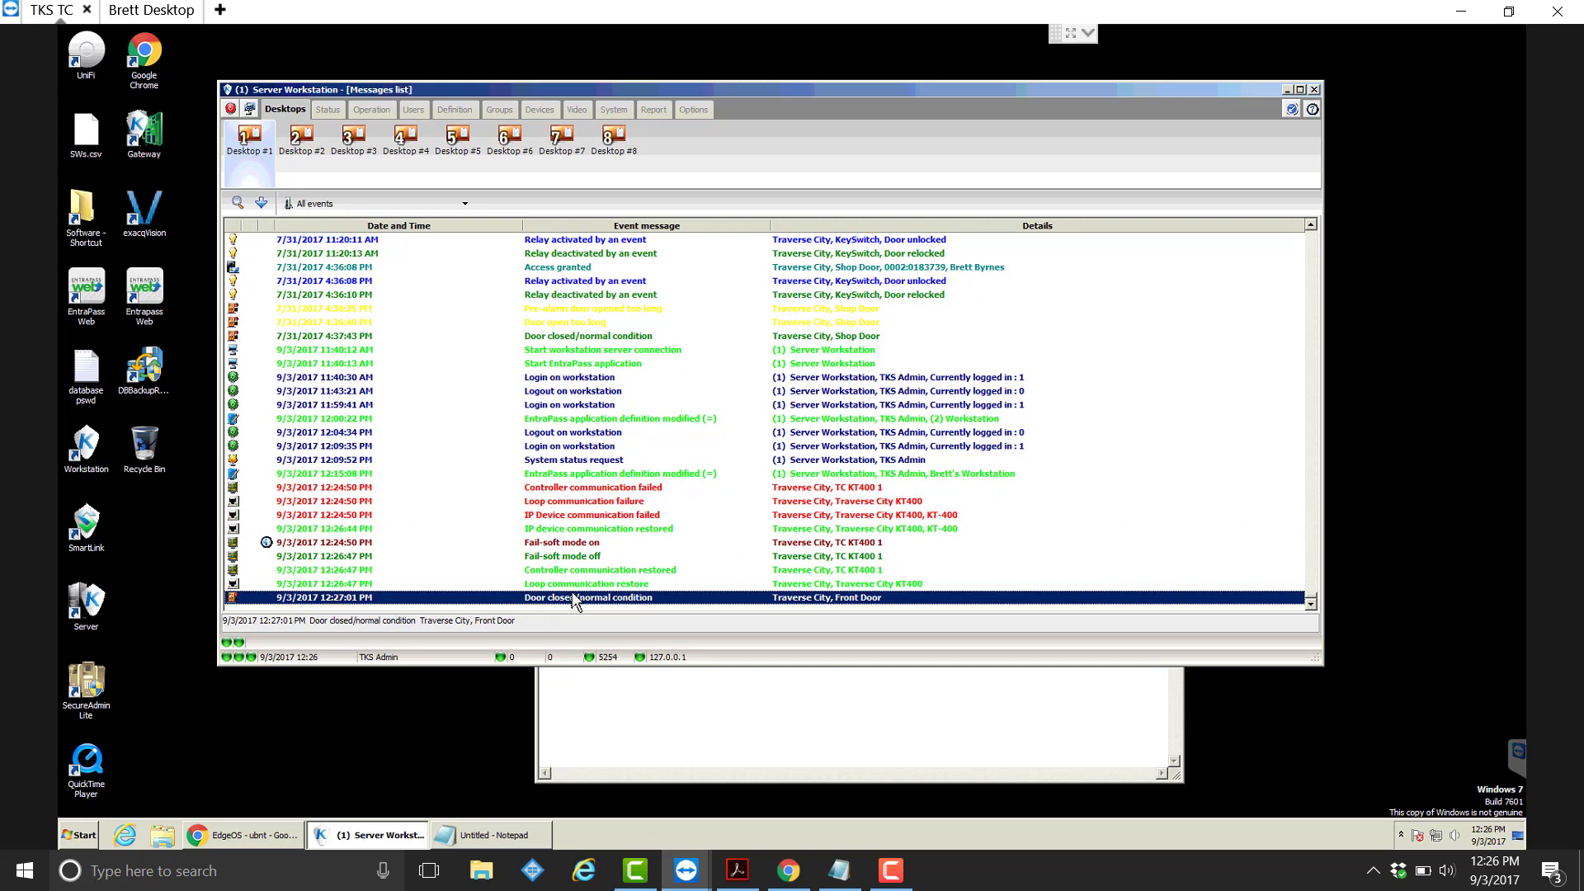
pyautogui.click(141, 10)
pyautogui.click(639, 391)
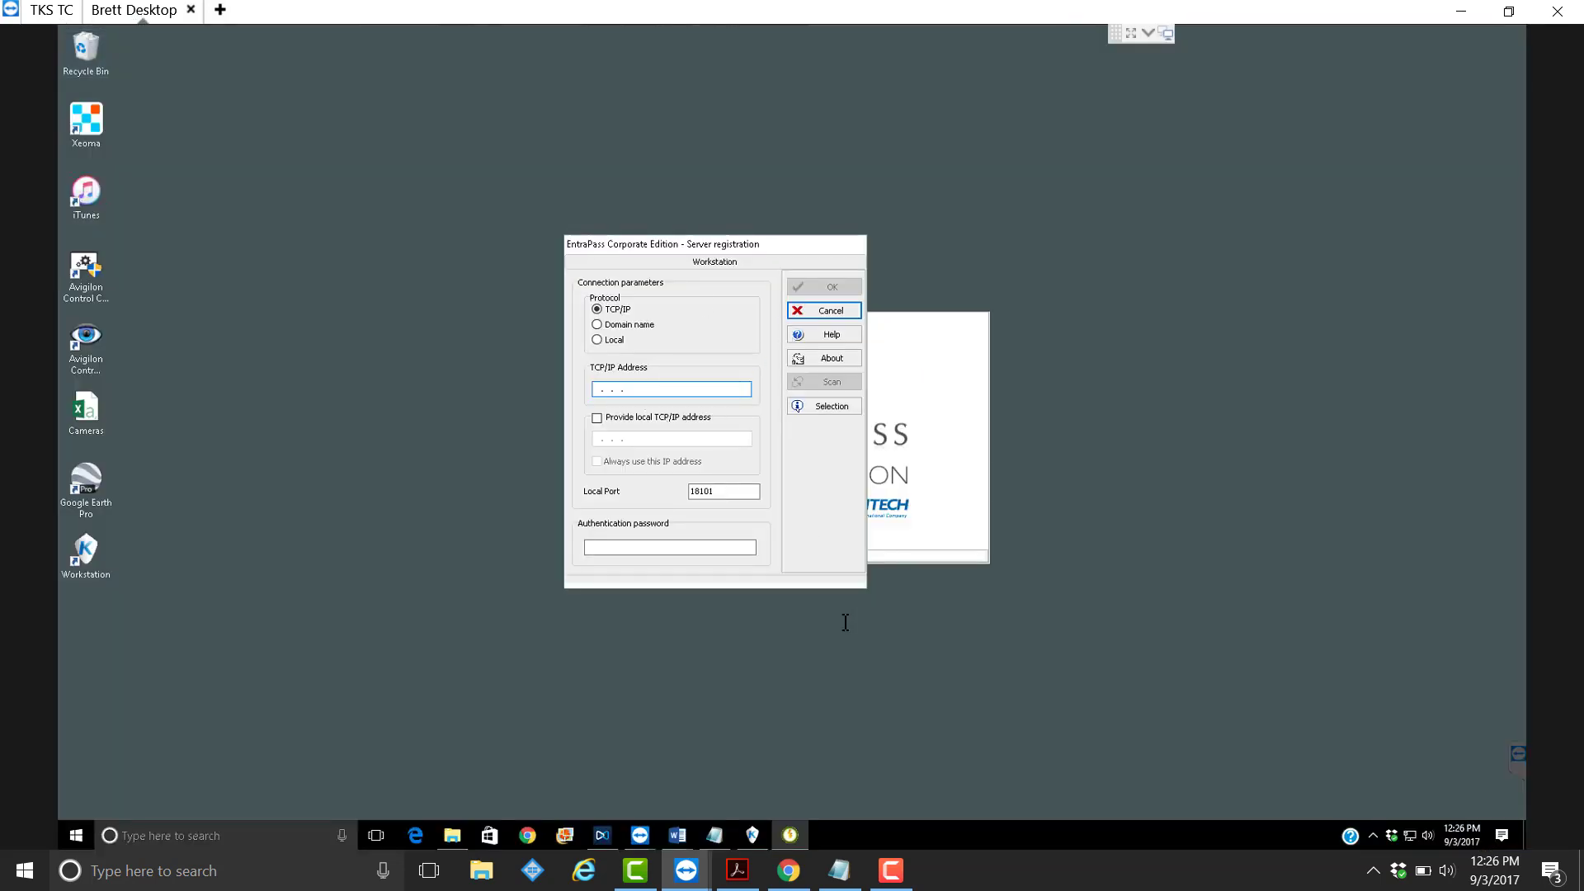
# - Enter server TCP/IP address 10.2.1.5 from the notes and the authentication password
pyautogui.click(714, 834)
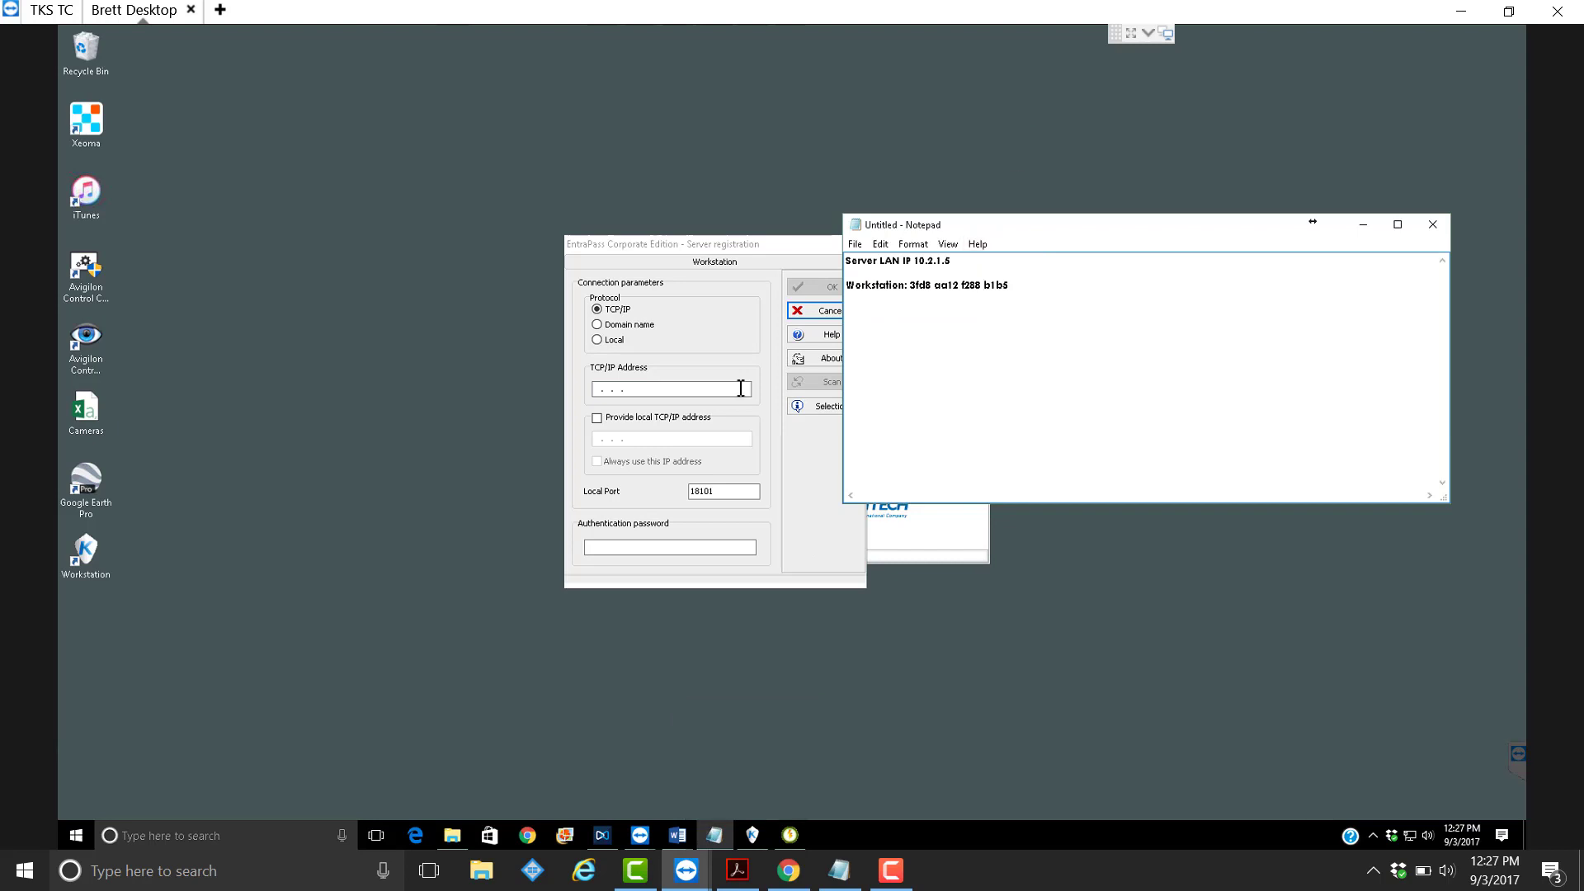
pyautogui.moveTo(1031, 233); pyautogui.dragTo(1149, 233)
pyautogui.click(599, 391)
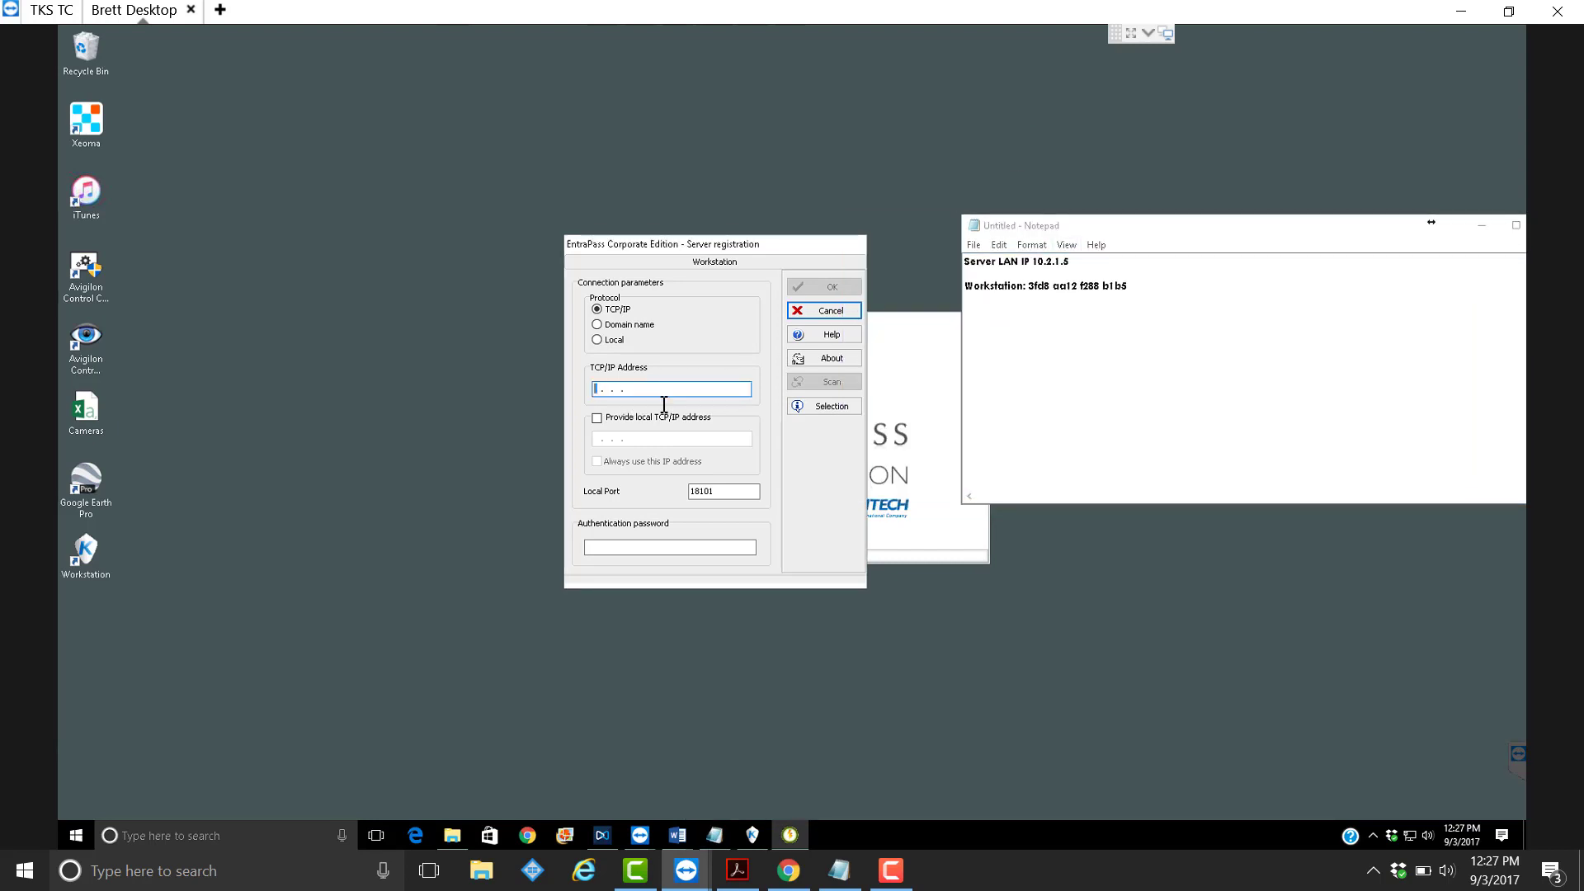
pyautogui.write('10 .2 .')
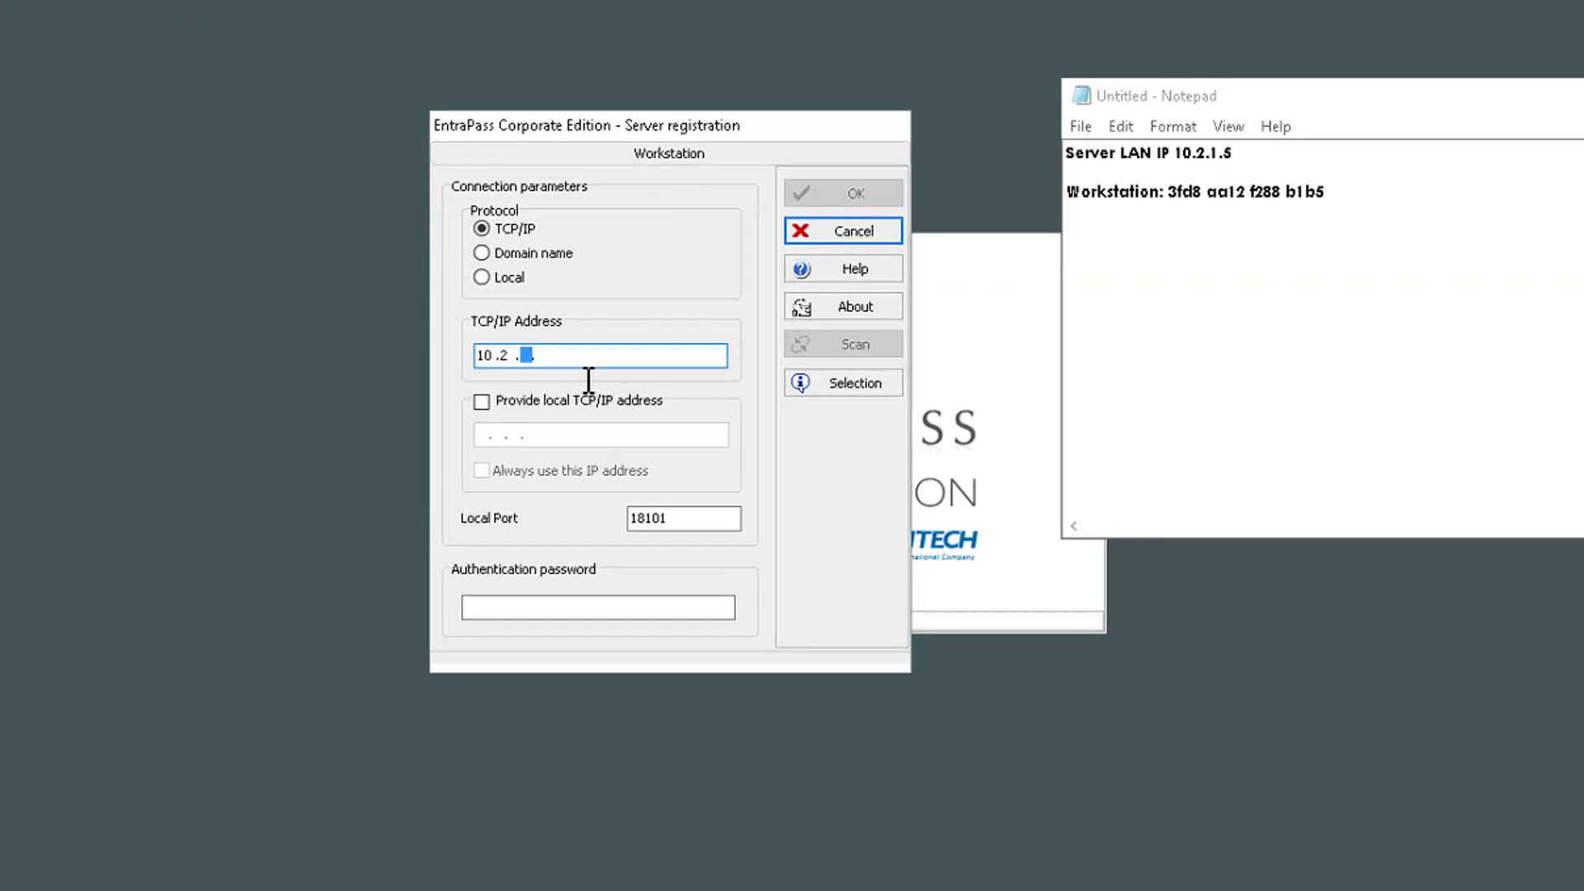
pyautogui.write('1 .')
pyautogui.click(613, 609)
pyautogui.write('**')
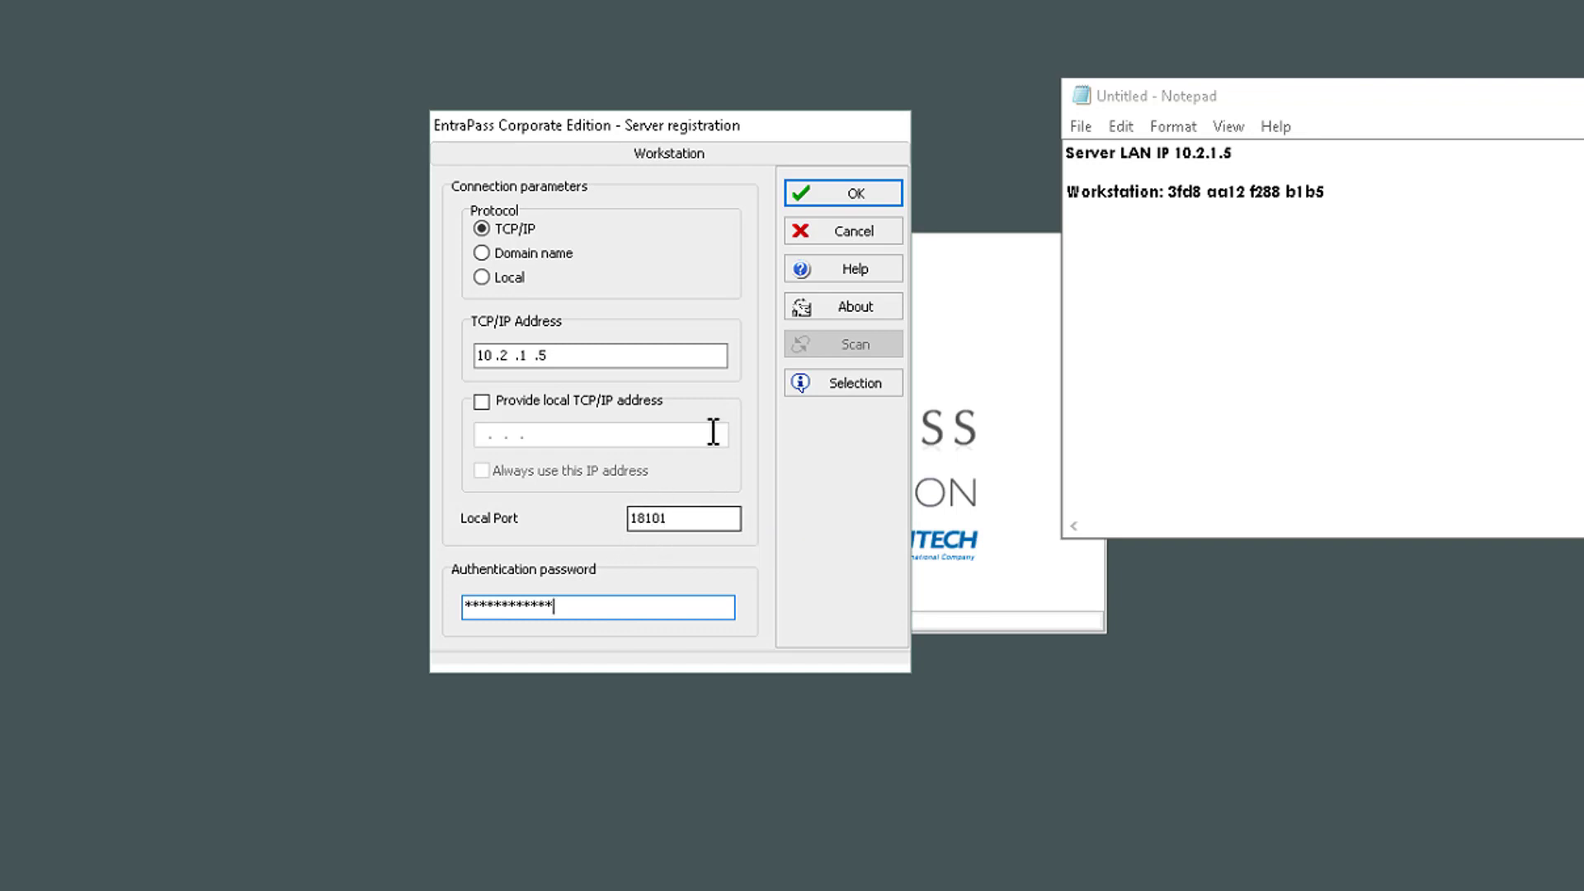
# - Submit the server registration, dismiss the authentication success message and close the notes
pyautogui.click(798, 196)
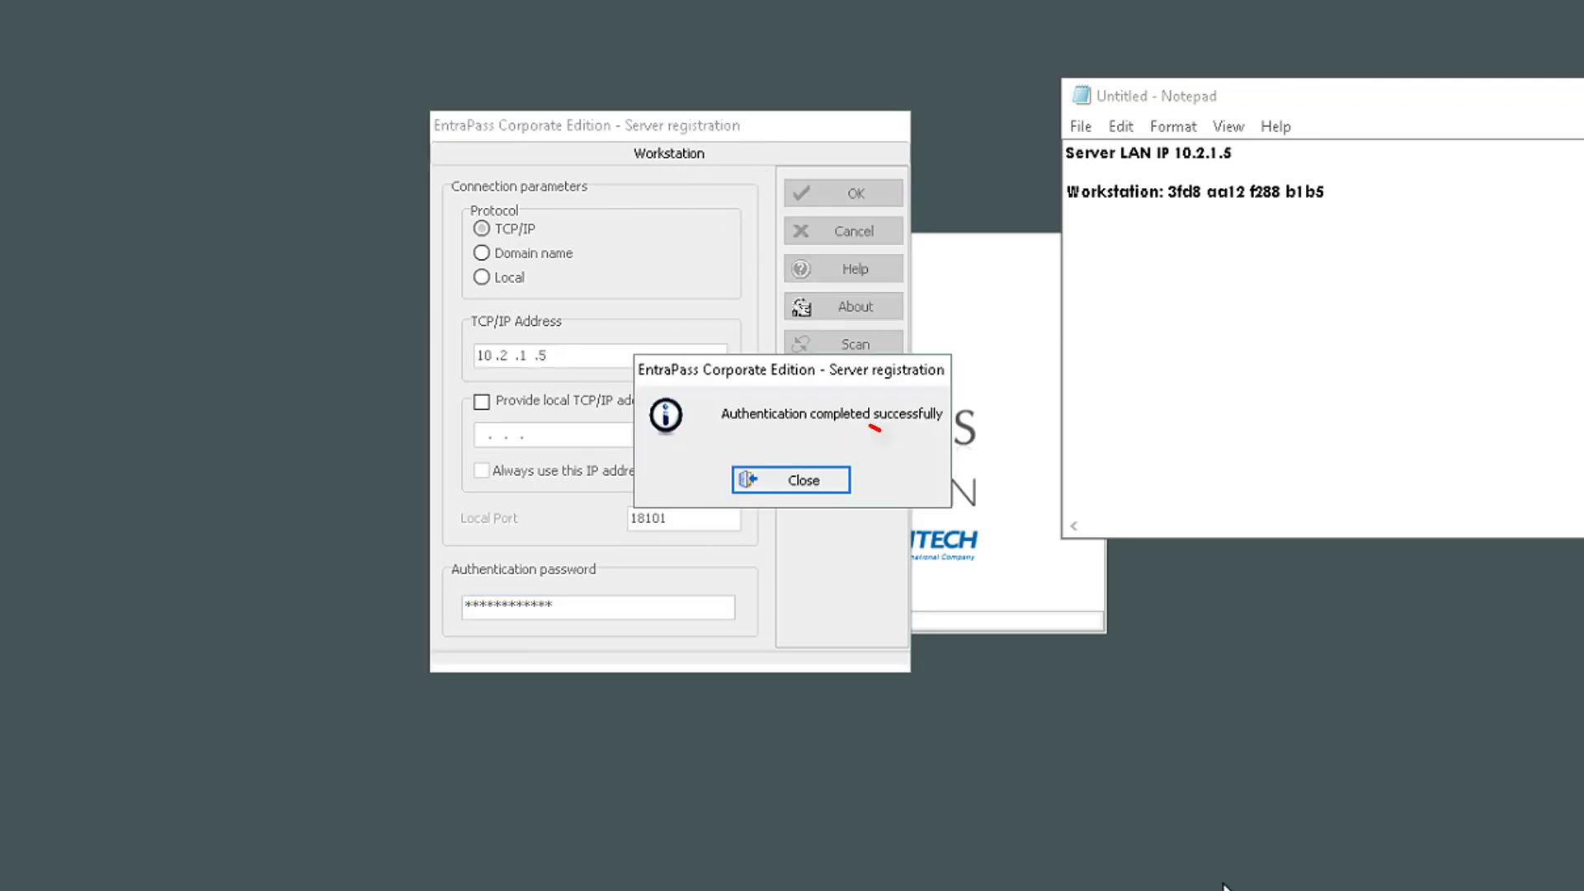
pyautogui.moveTo(780, 371)
pyautogui.mouseDown()
pyautogui.moveTo(683, 364)
pyautogui.moveTo(605, 303)
pyautogui.mouseUp()
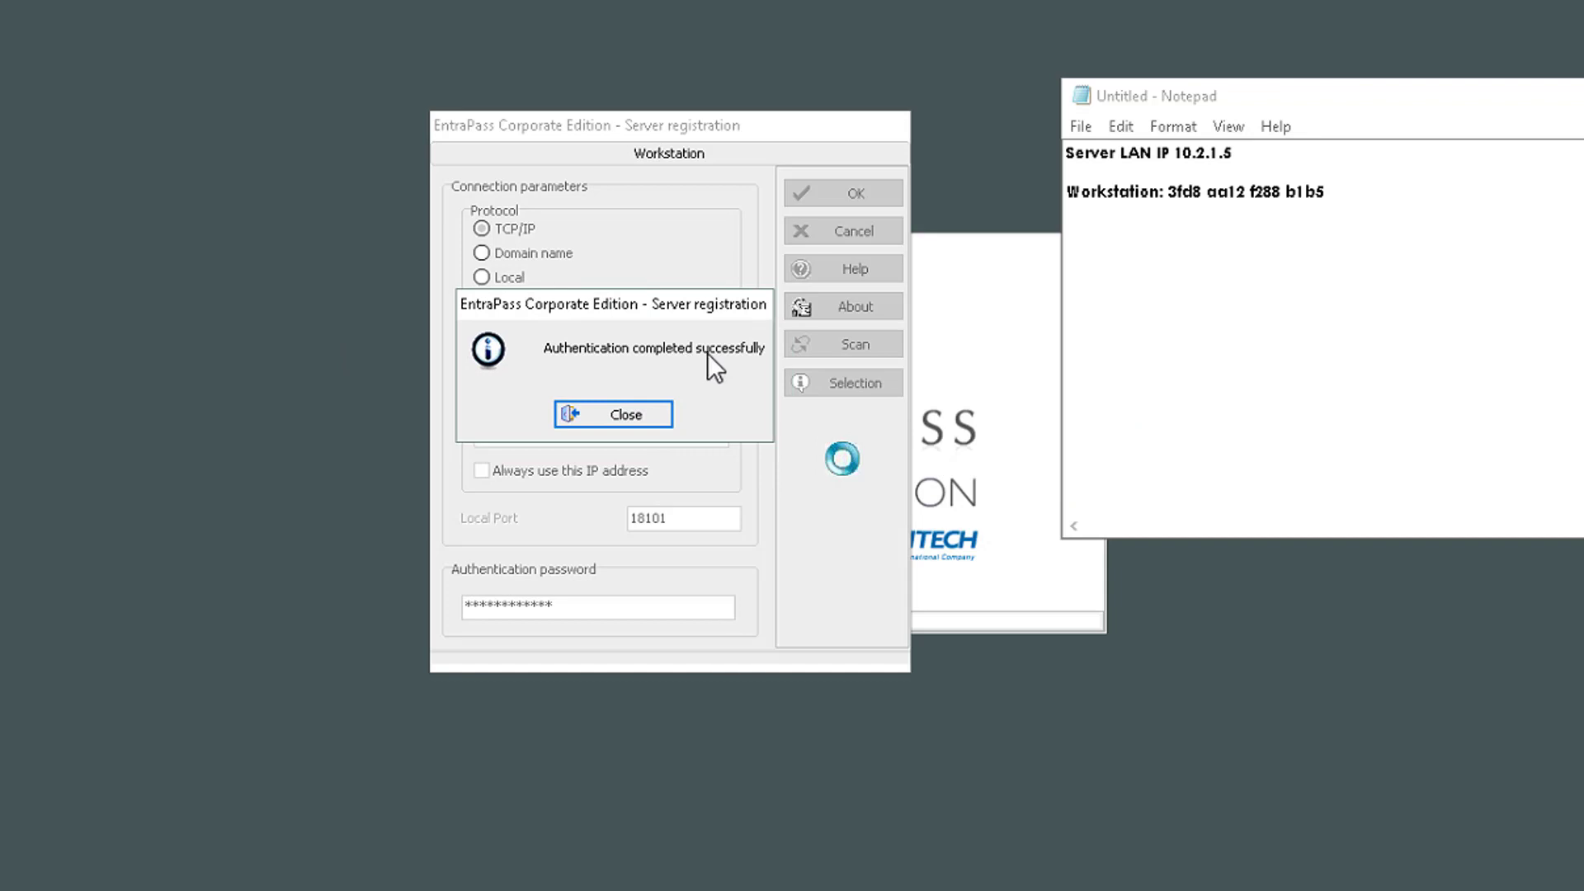
pyautogui.click(608, 415)
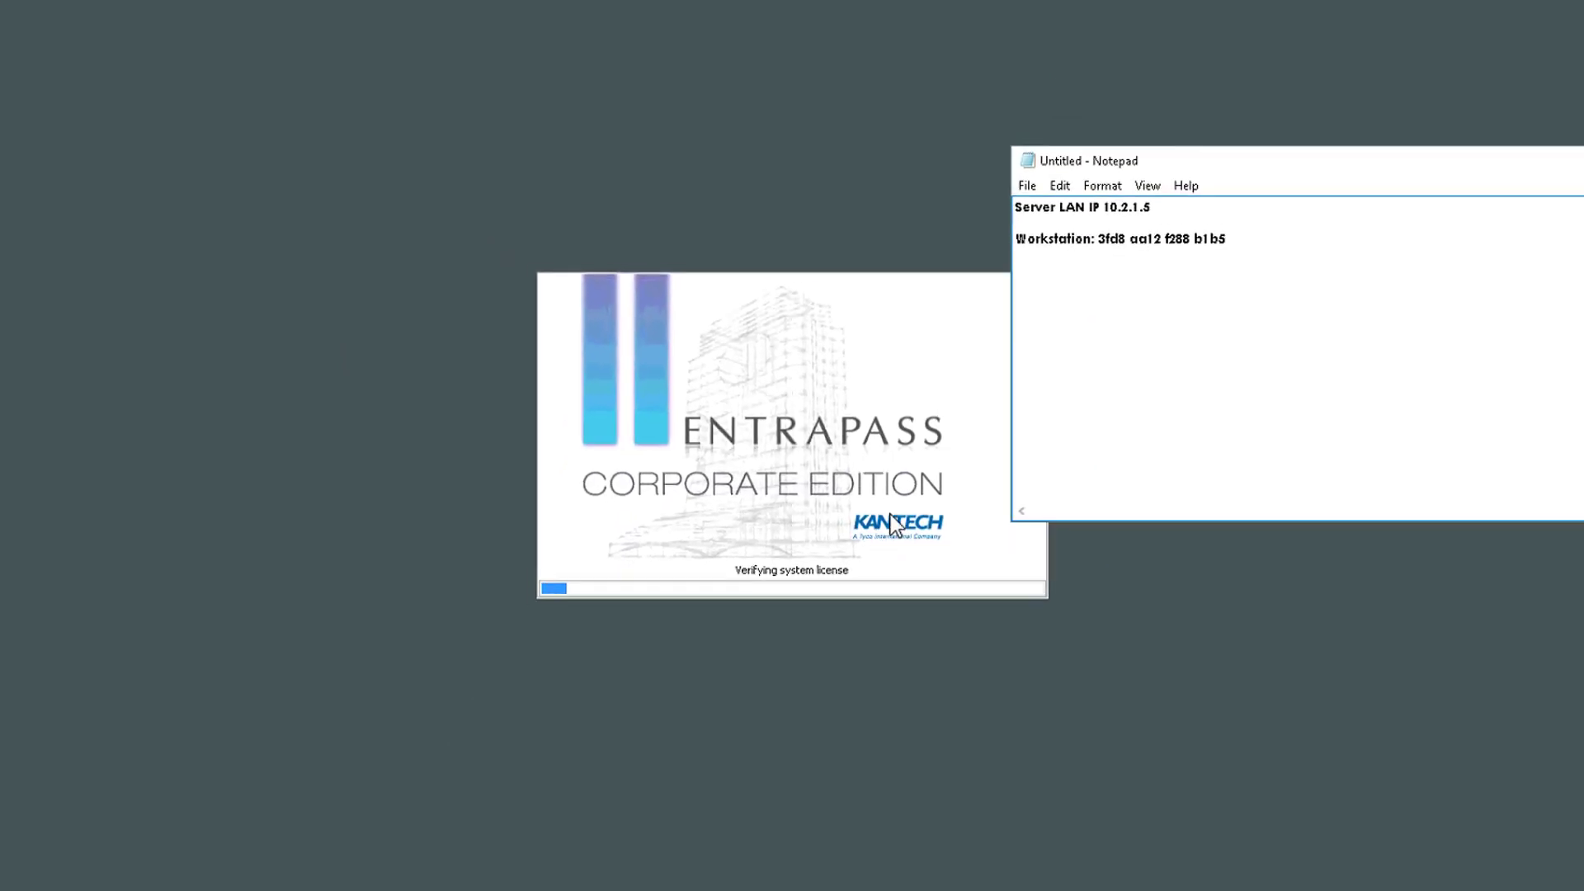
pyautogui.click(1476, 219)
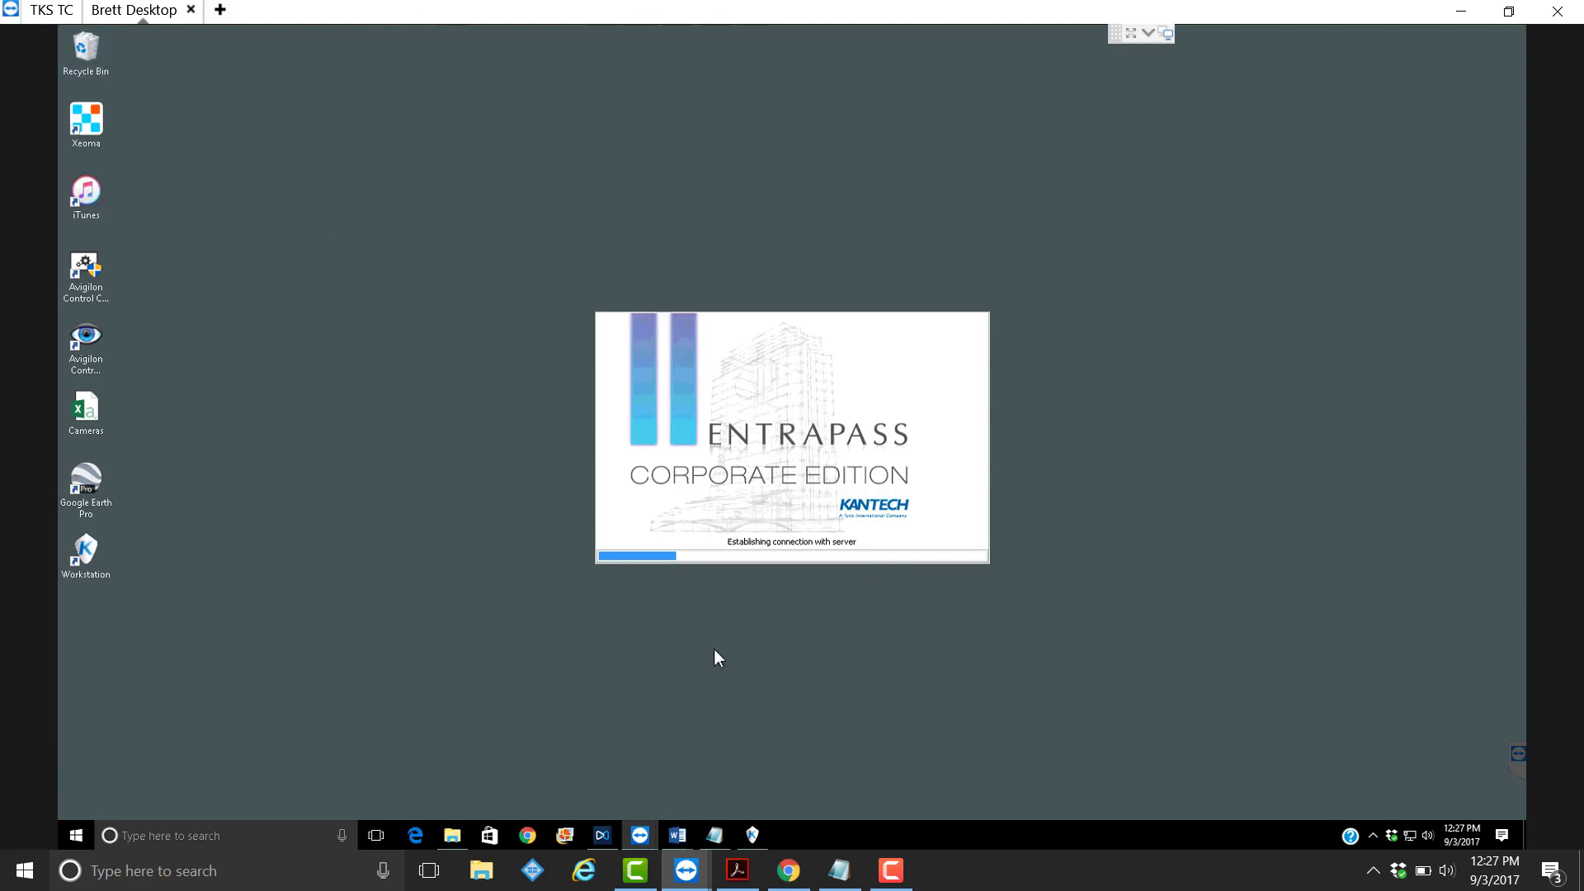
pyautogui.click(737, 870)
pyautogui.scroll(-3, 692, 607)
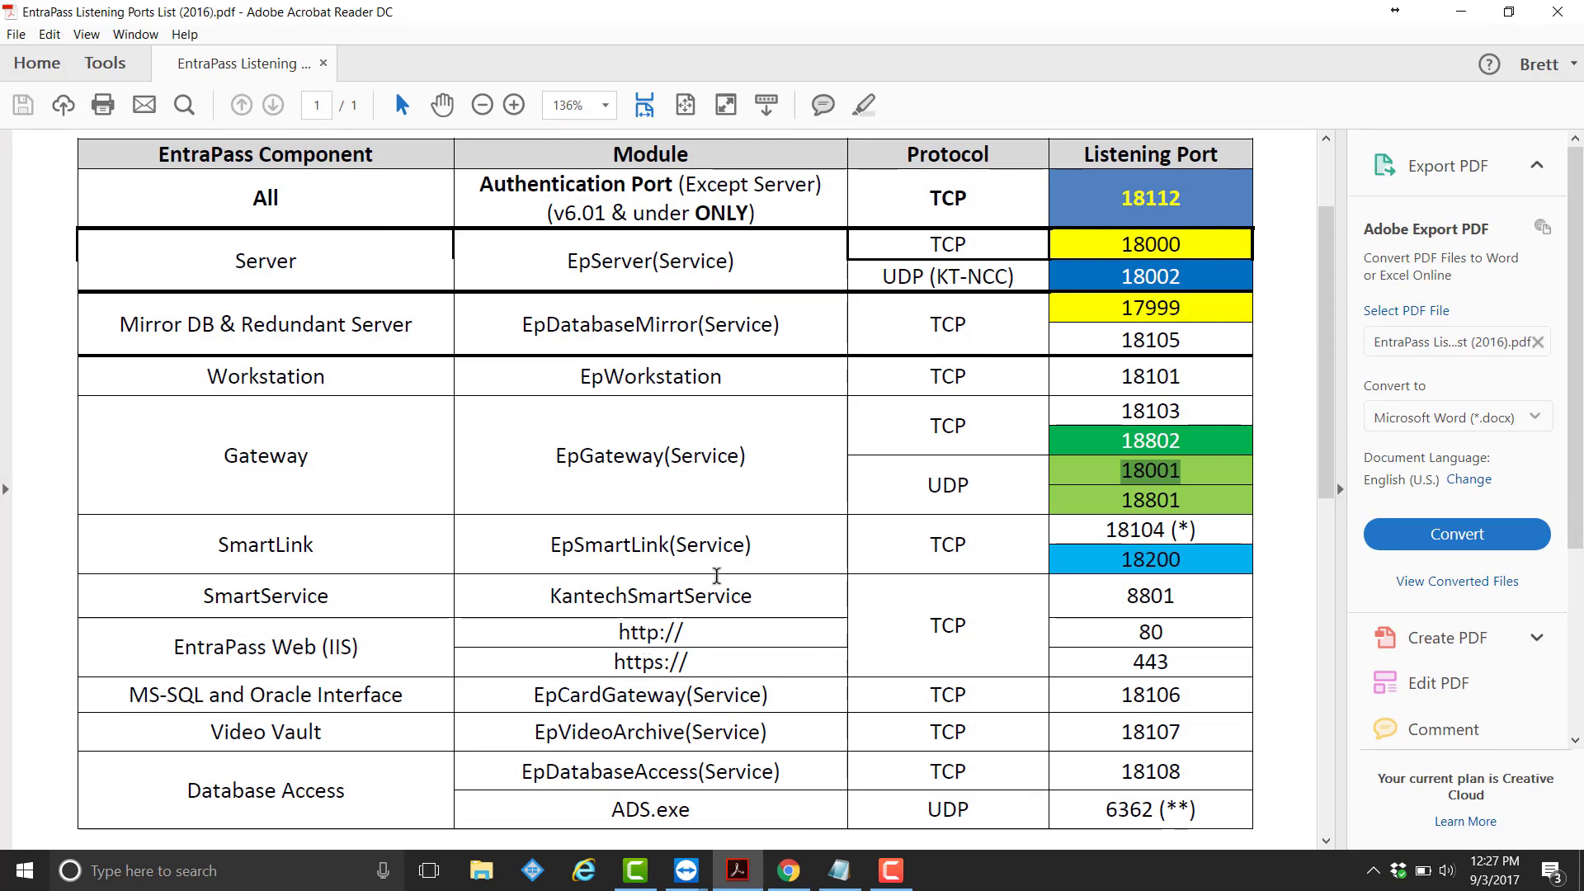
pyautogui.scroll(4, 700, 627)
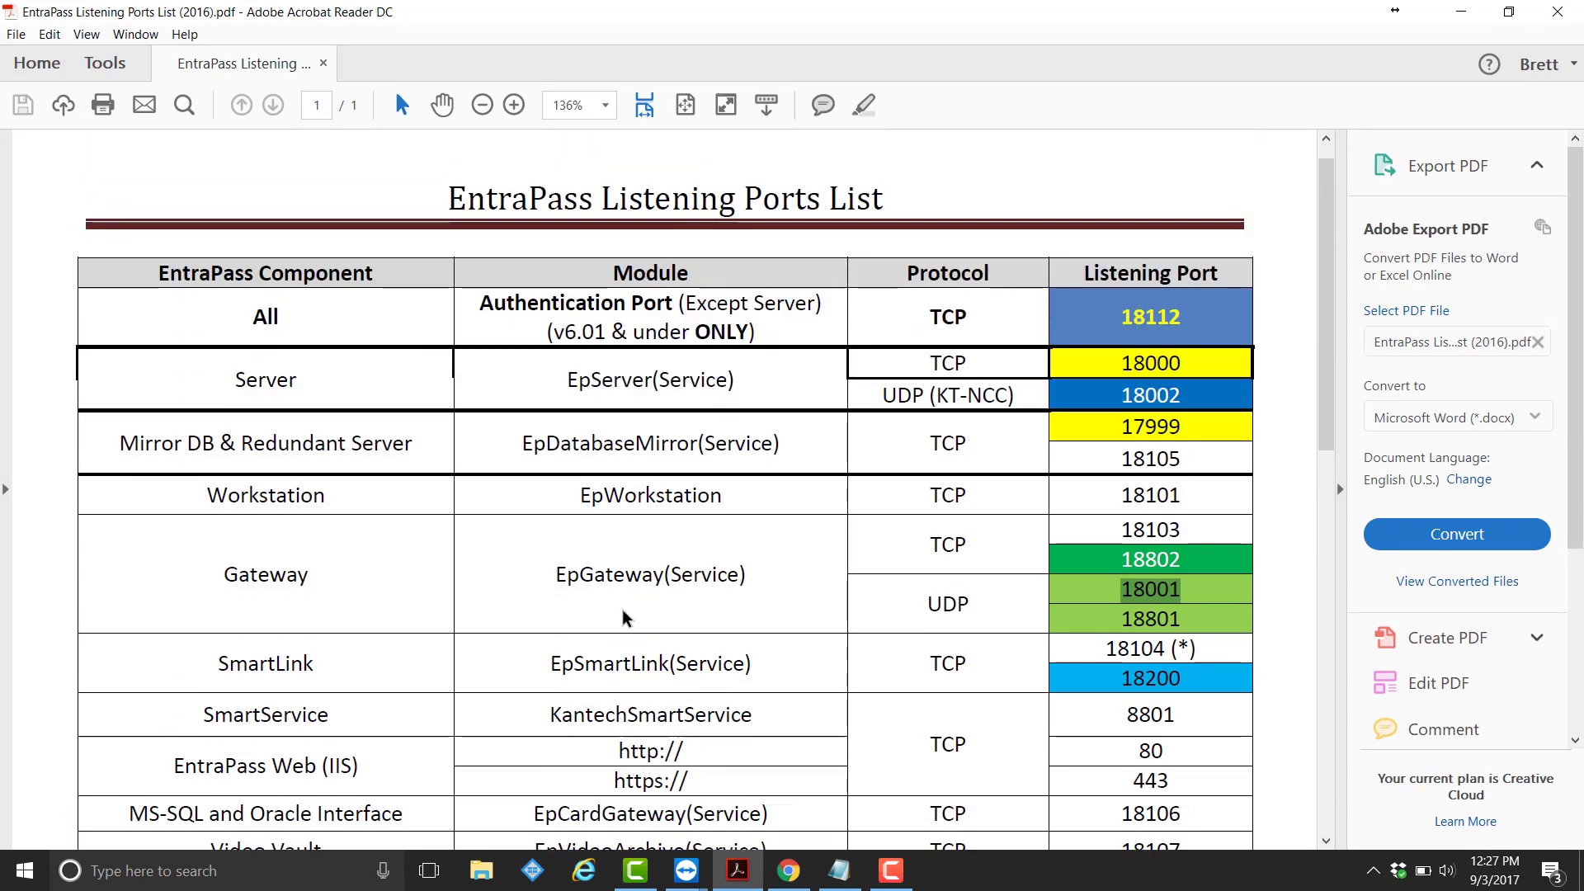
pyautogui.scroll(-2, 731, 478)
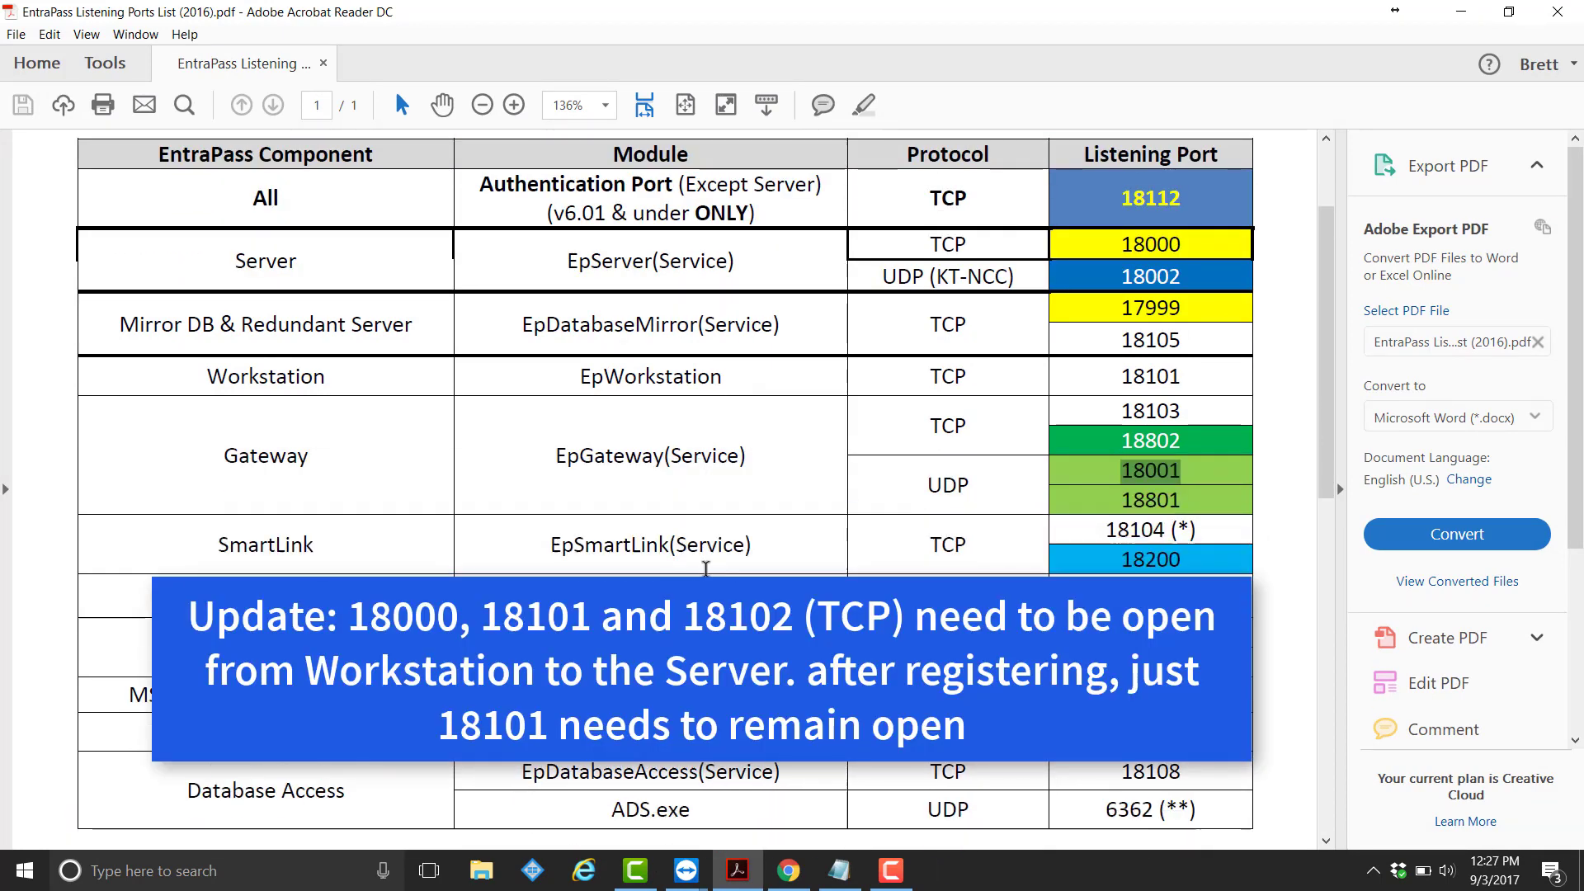
pyautogui.scroll(-5, 705, 490)
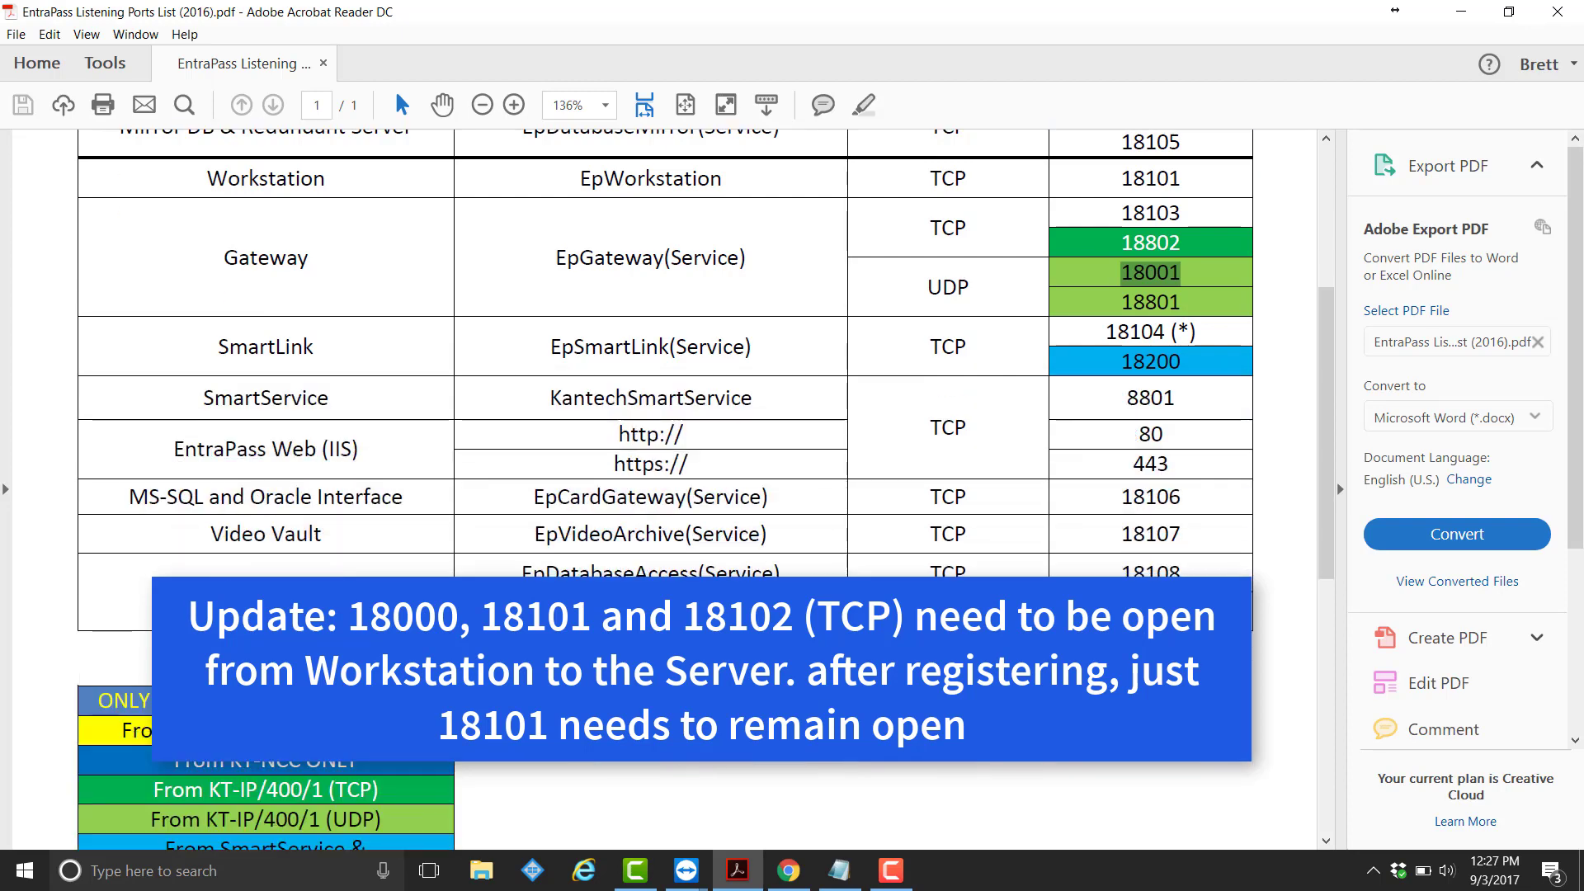
pyautogui.scroll(-4, 721, 658)
pyautogui.scroll(6, 720, 657)
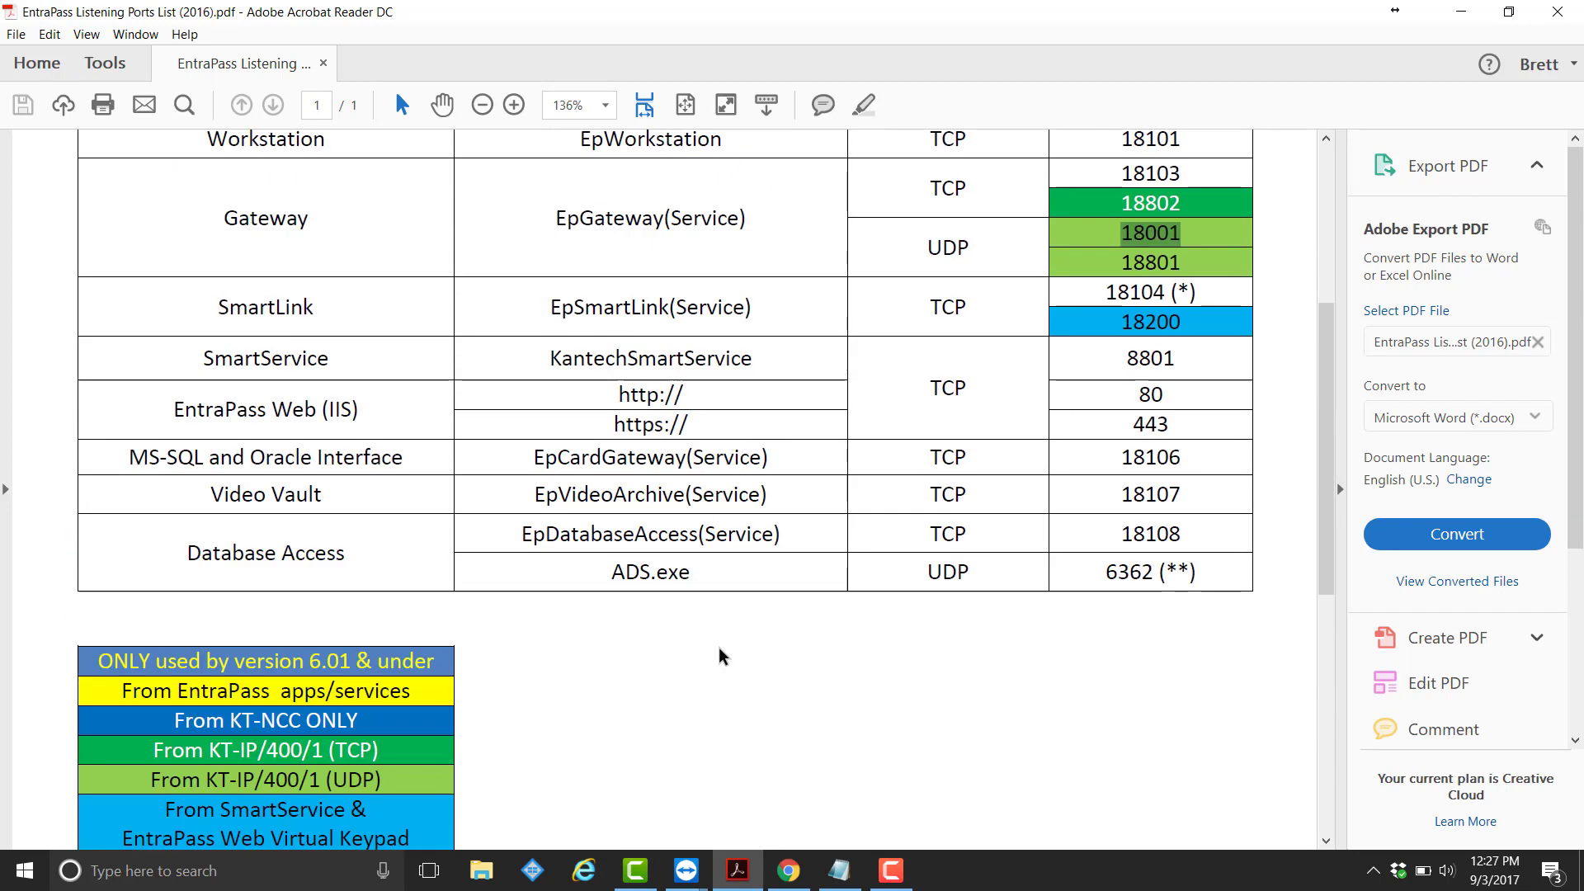
pyautogui.scroll(1, 1161, 438)
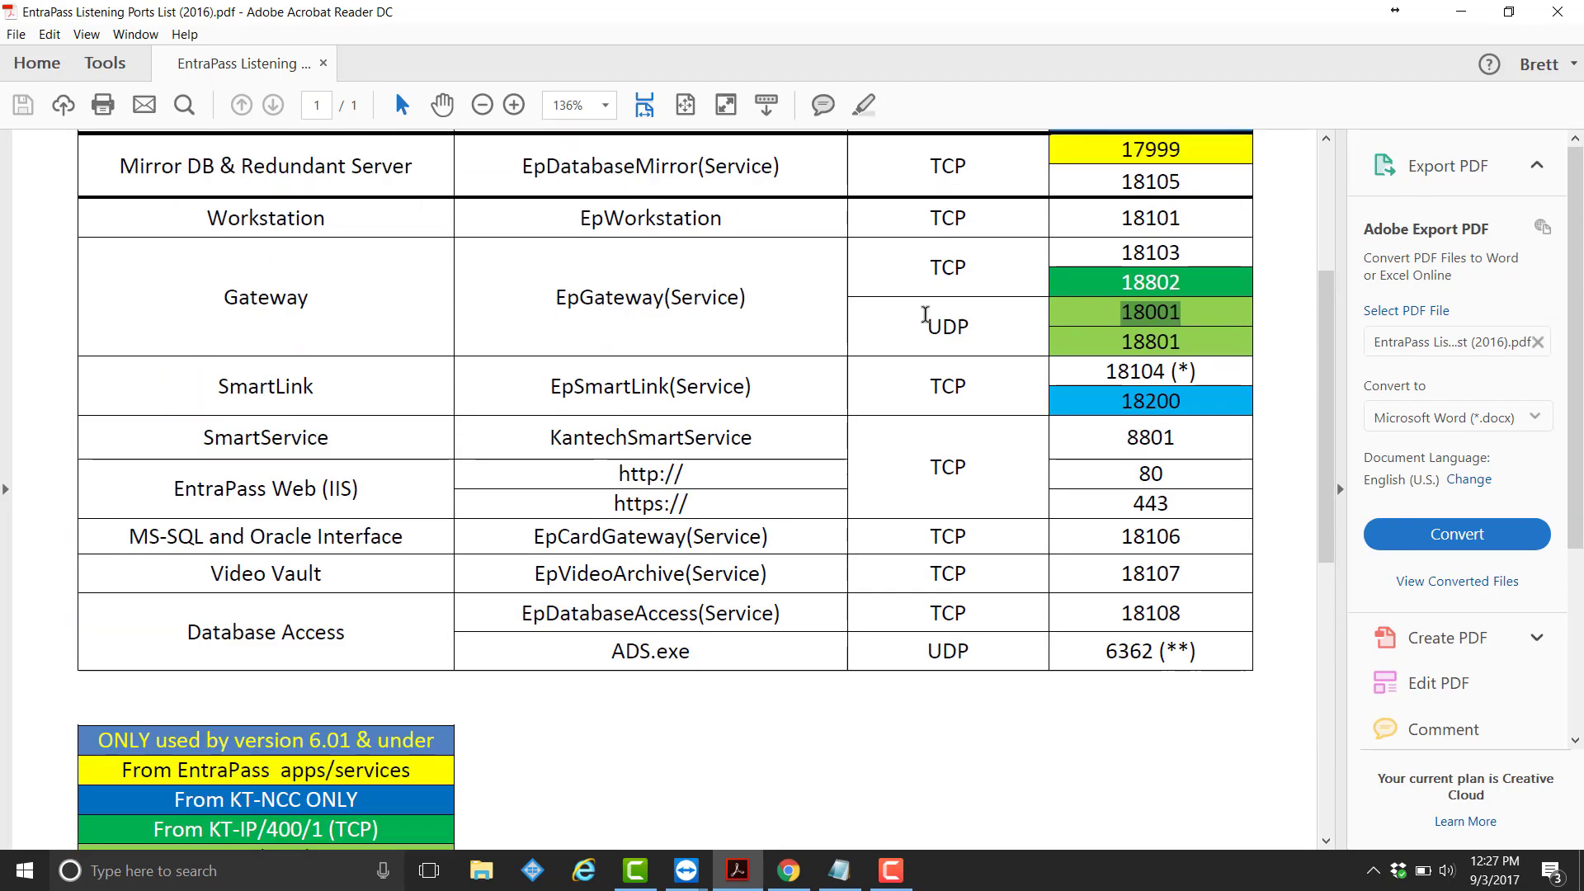
pyautogui.click(914, 341)
pyautogui.scroll(5, 1203, 518)
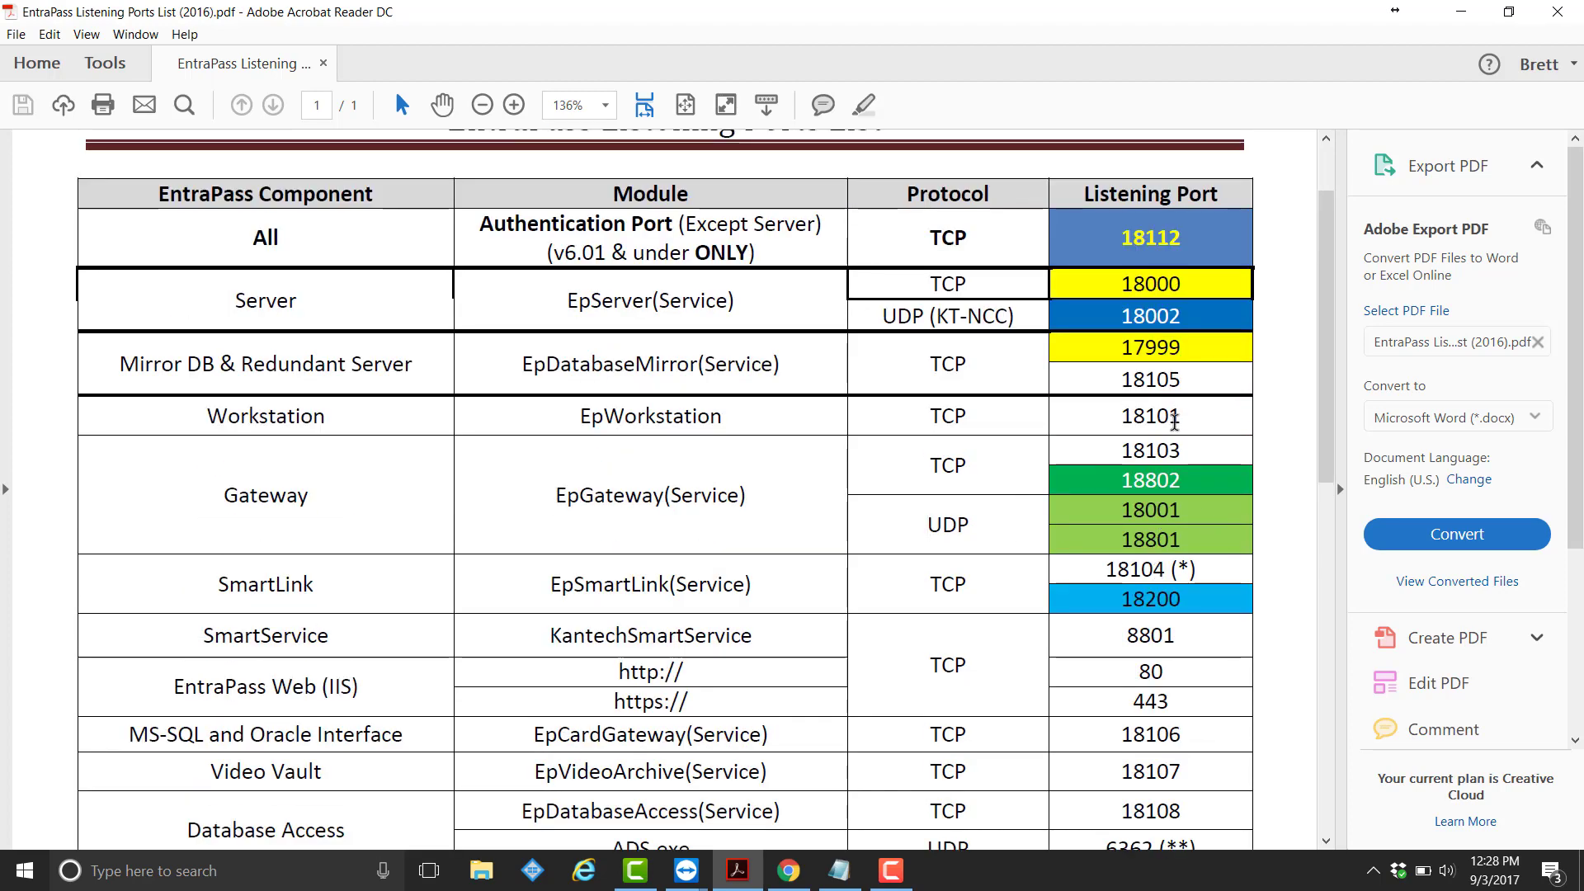
pyautogui.click(1135, 451)
pyautogui.moveTo(1181, 529)
pyautogui.mouseDown()
pyautogui.moveTo(1175, 466)
pyautogui.moveTo(1170, 525)
pyautogui.mouseUp()
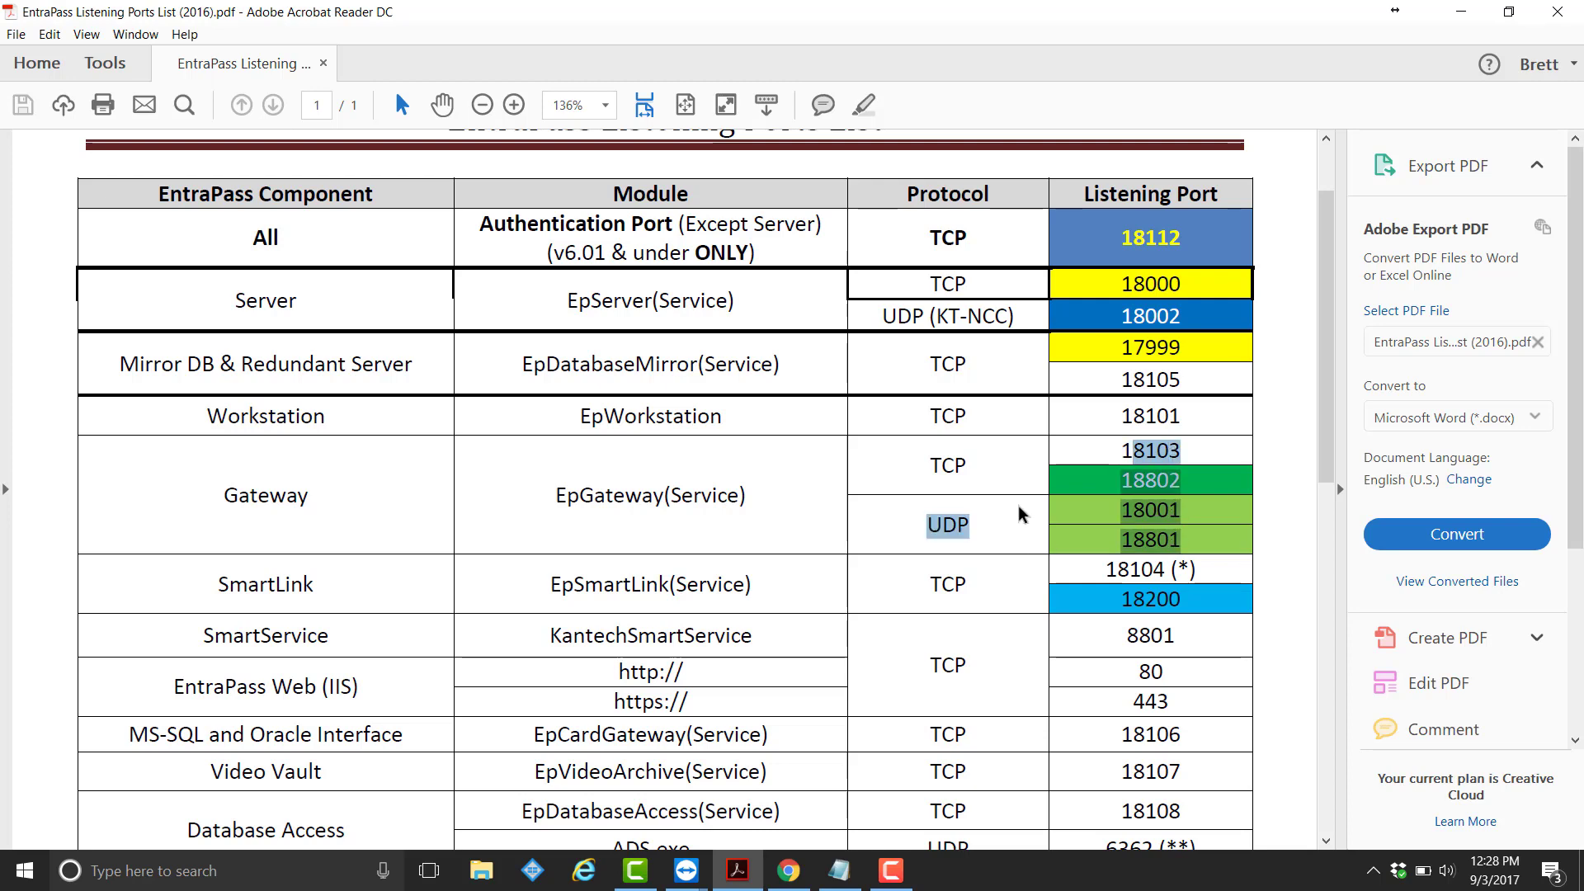
pyautogui.click(731, 479)
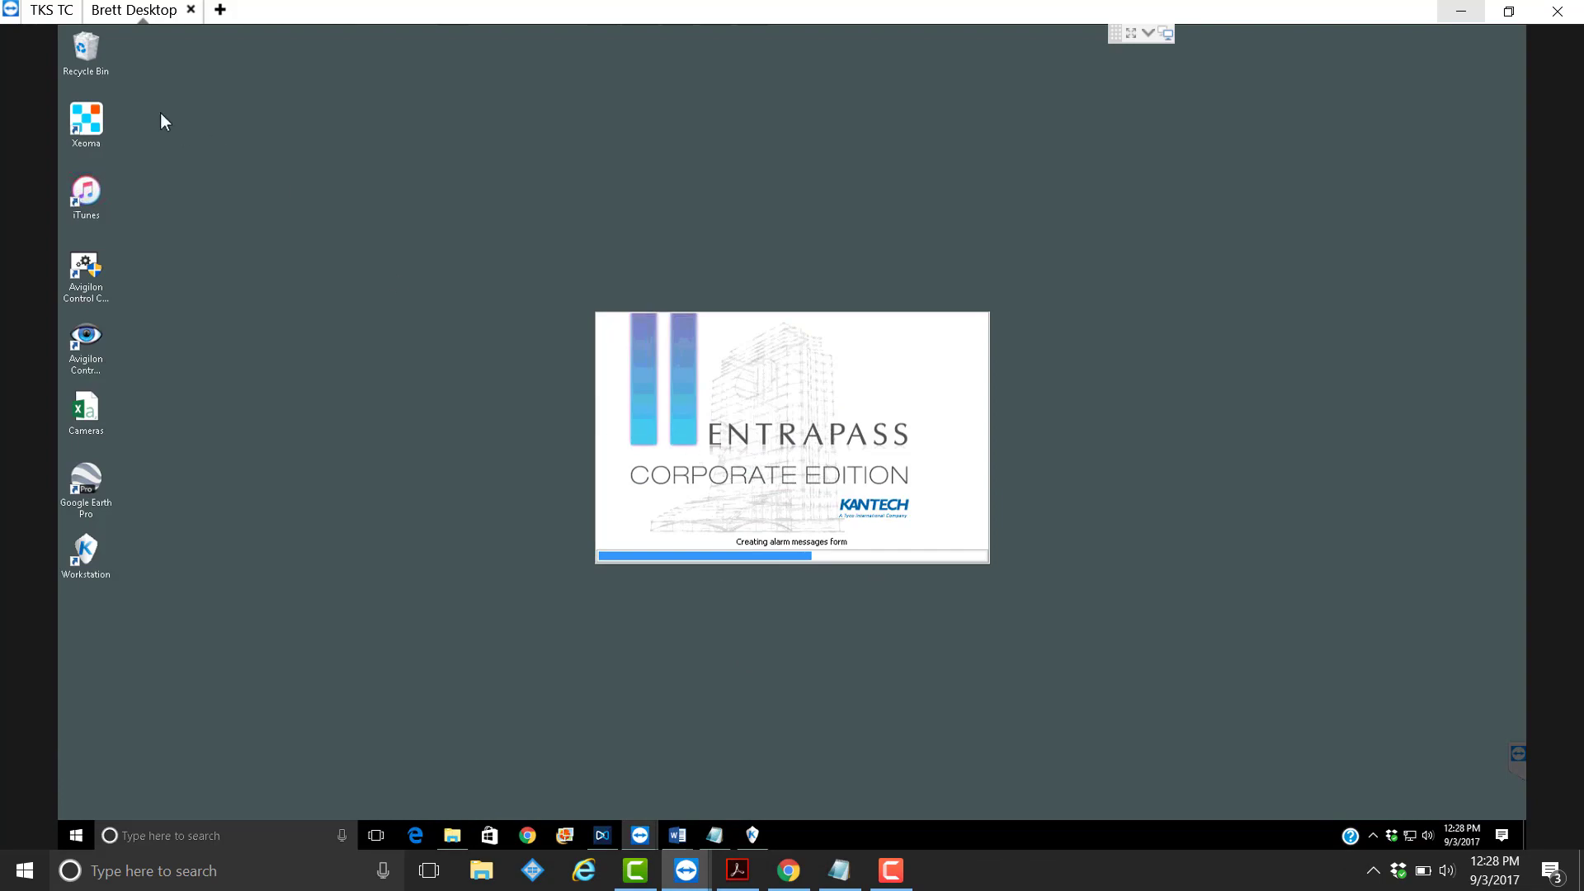
# - On the server, review the Authentication completed, Authentication requested and Start workstation server connection events
pyautogui.click(58, 10)
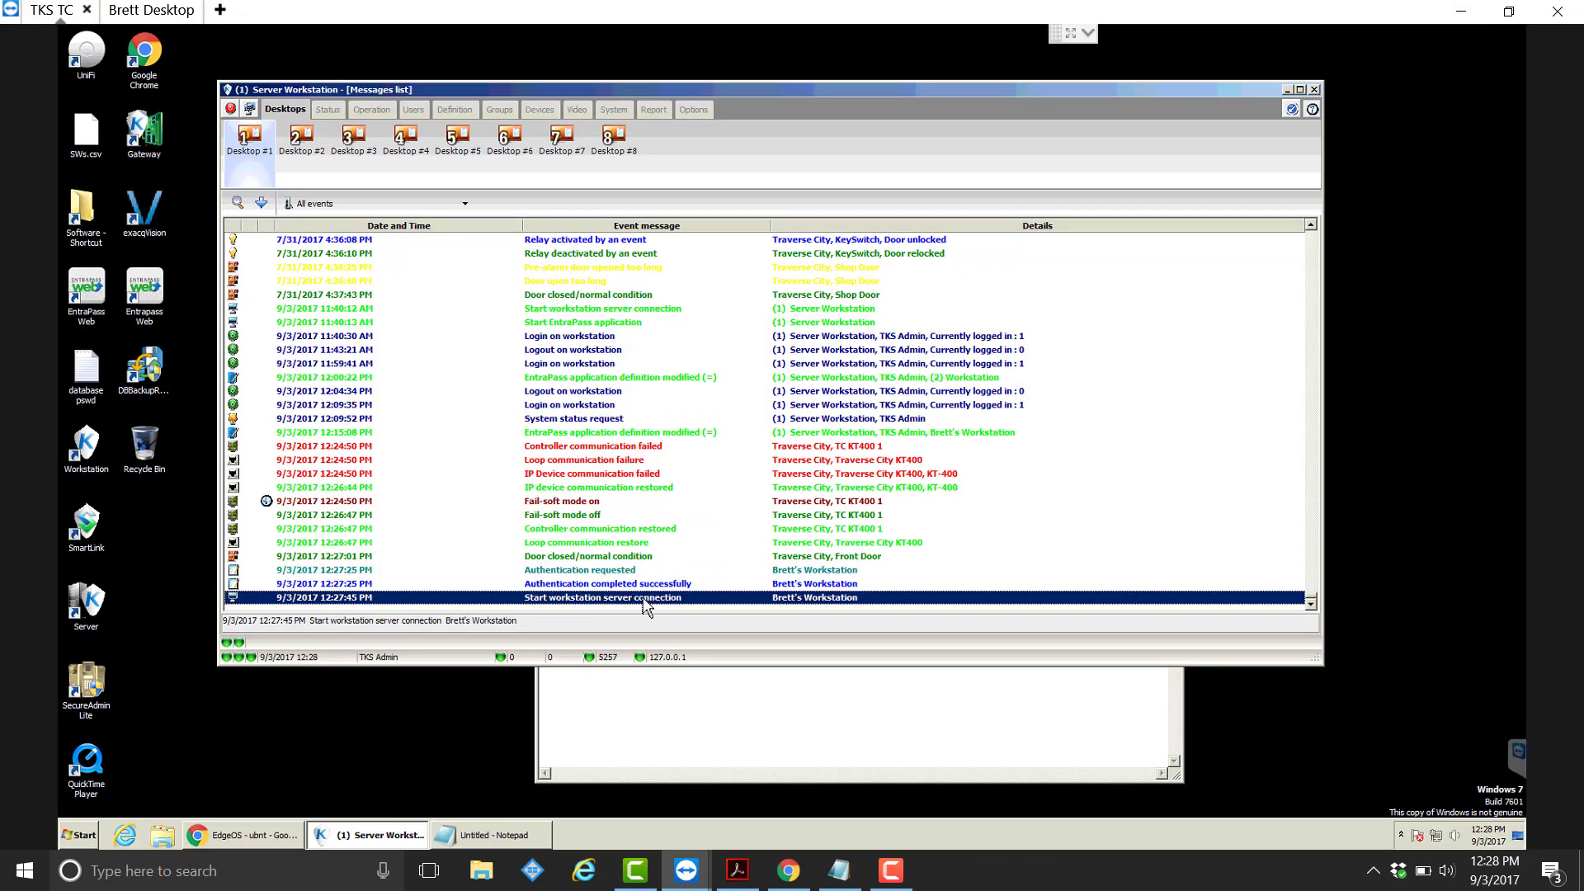
pyautogui.click(559, 584)
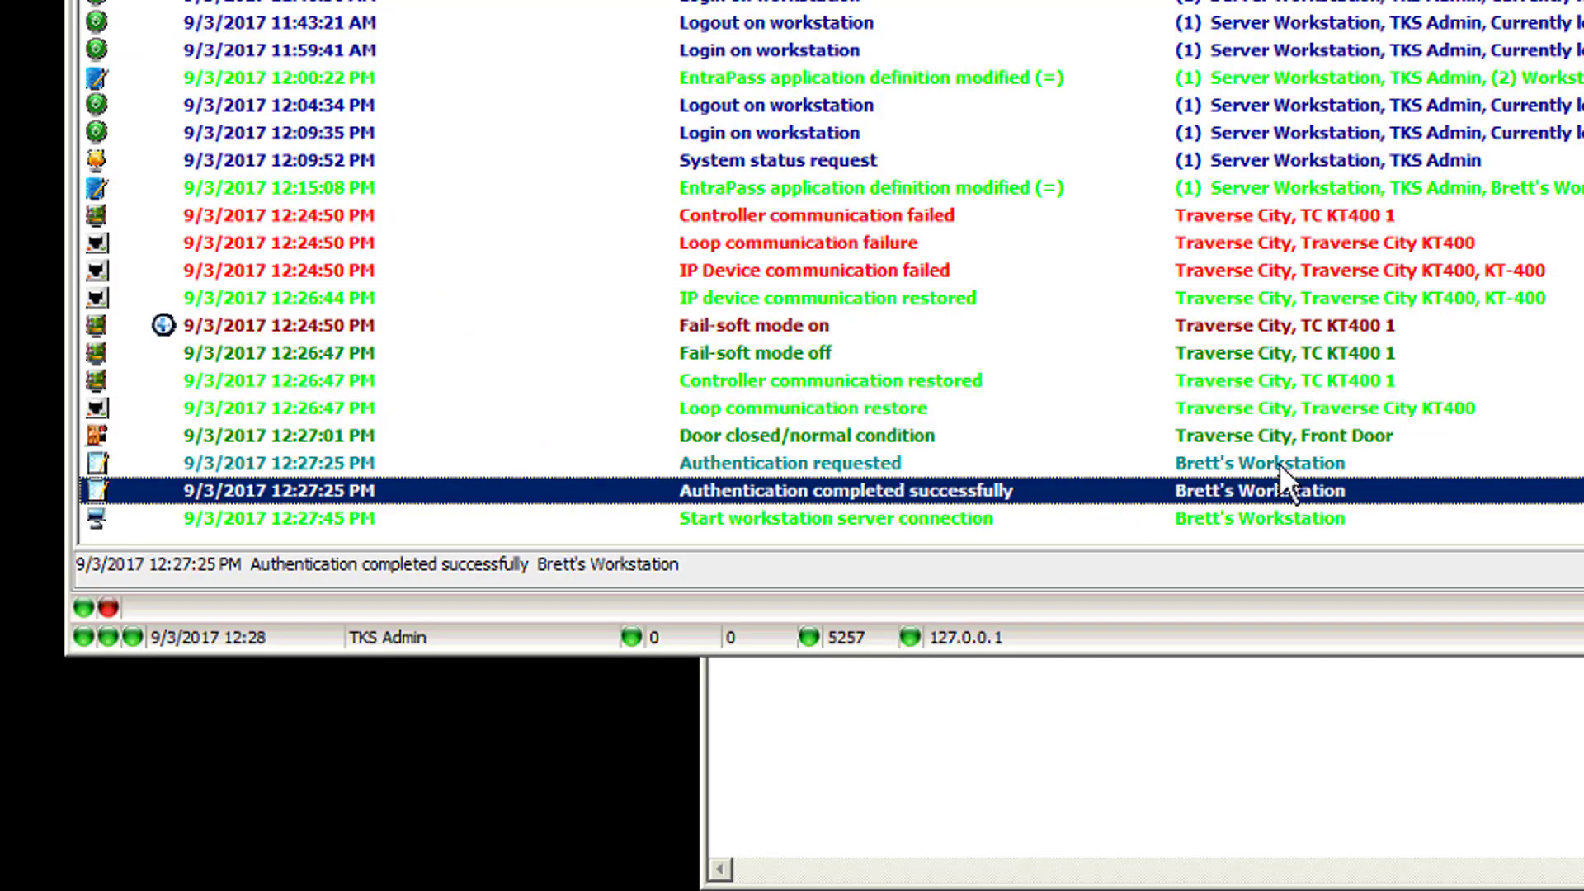
pyautogui.click(854, 461)
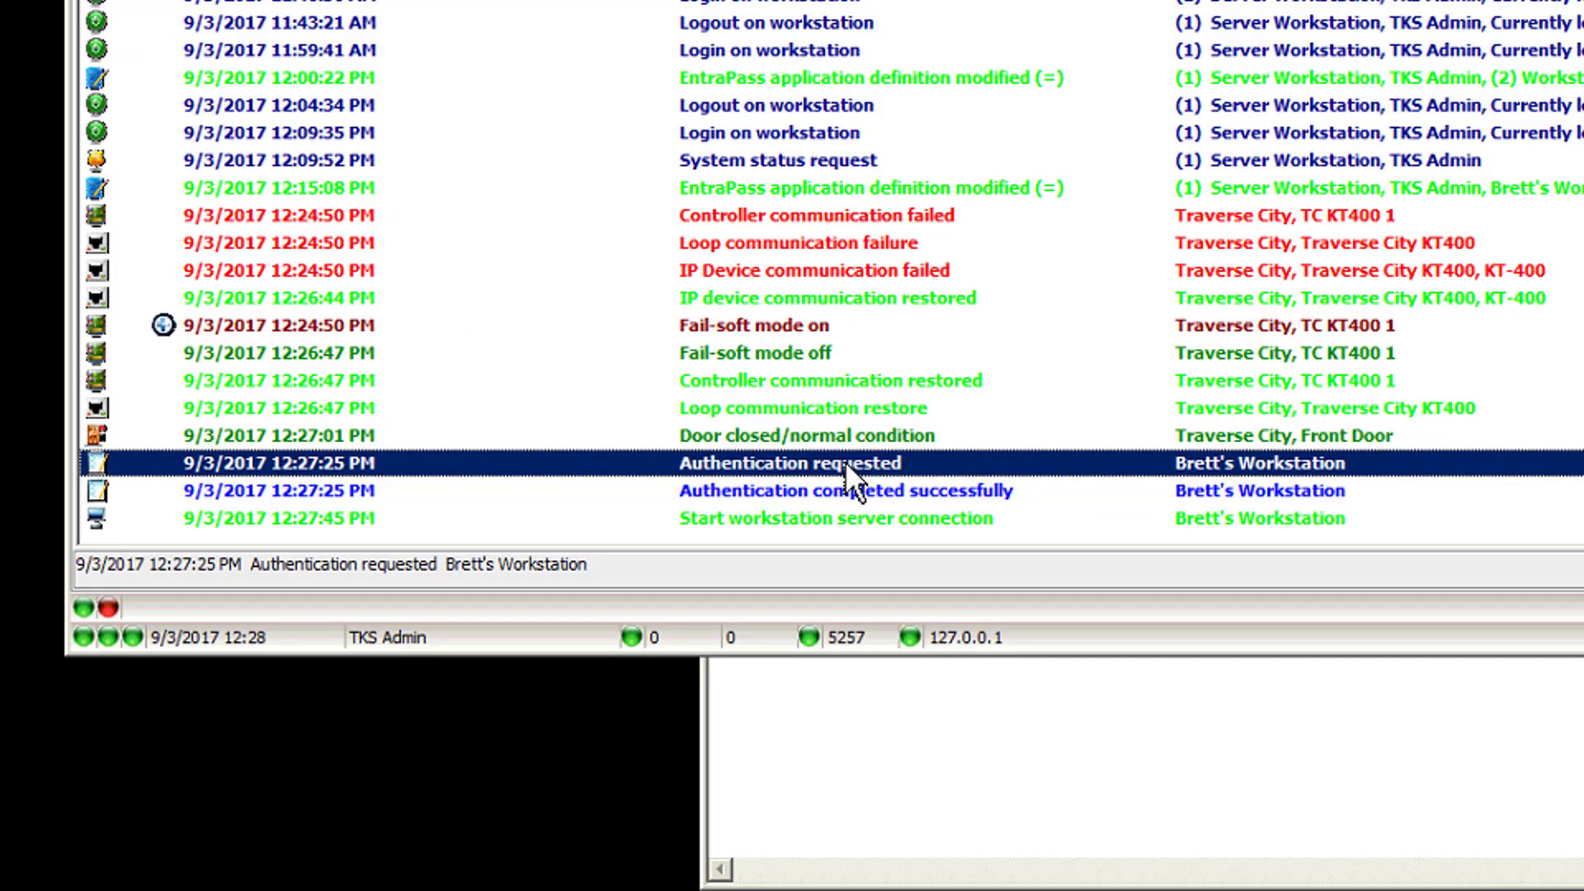
pyautogui.click(848, 511)
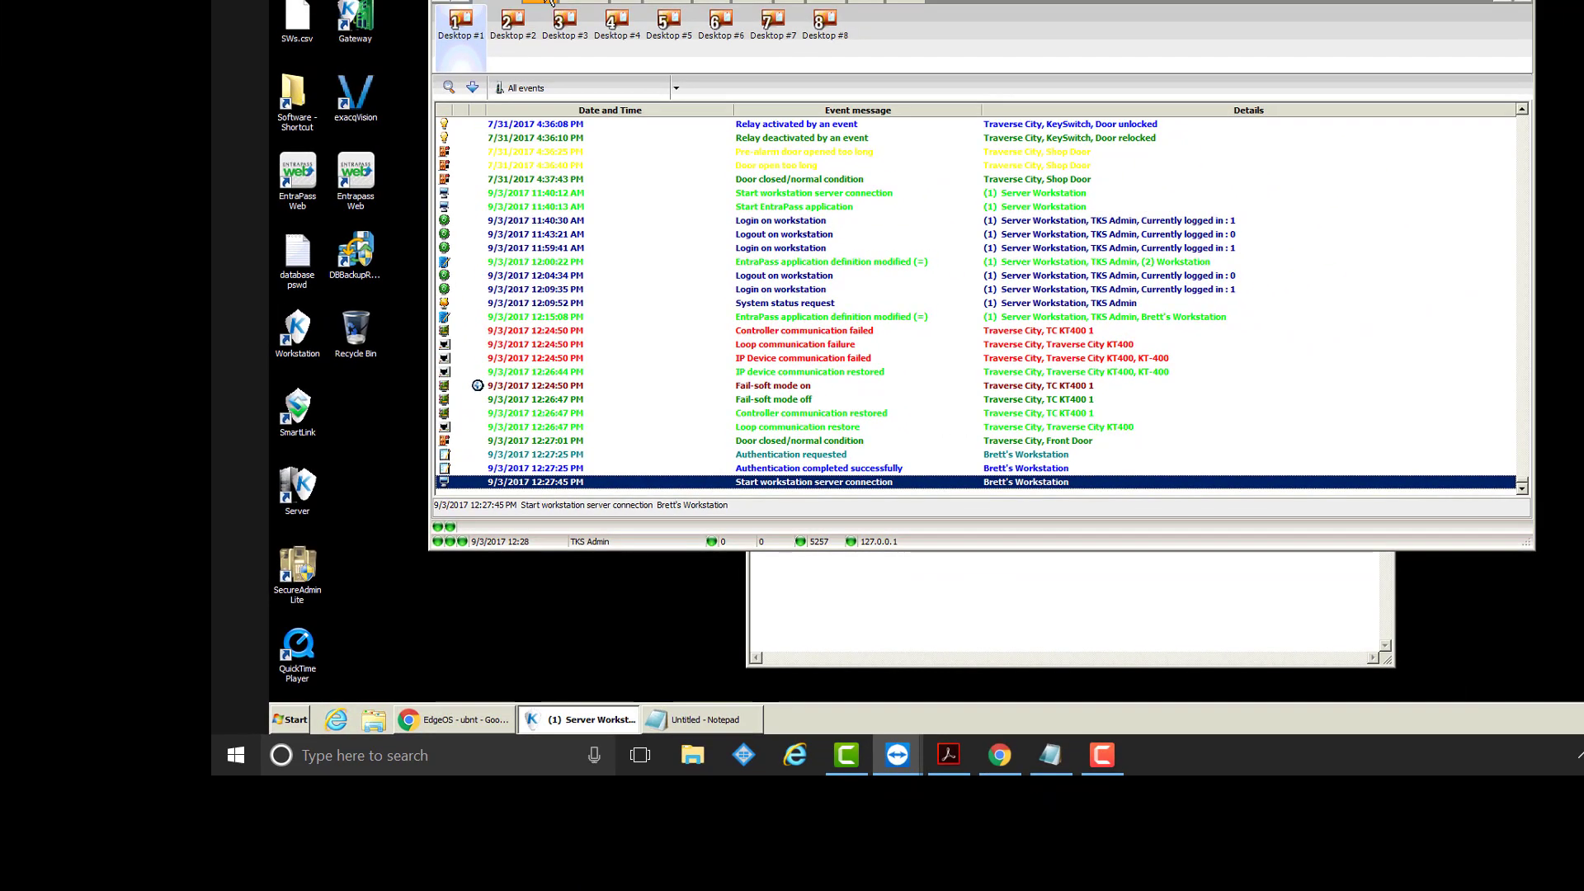
# - Open Database status and check that the new workstation shows Computer connected
pyautogui.click(550, 2)
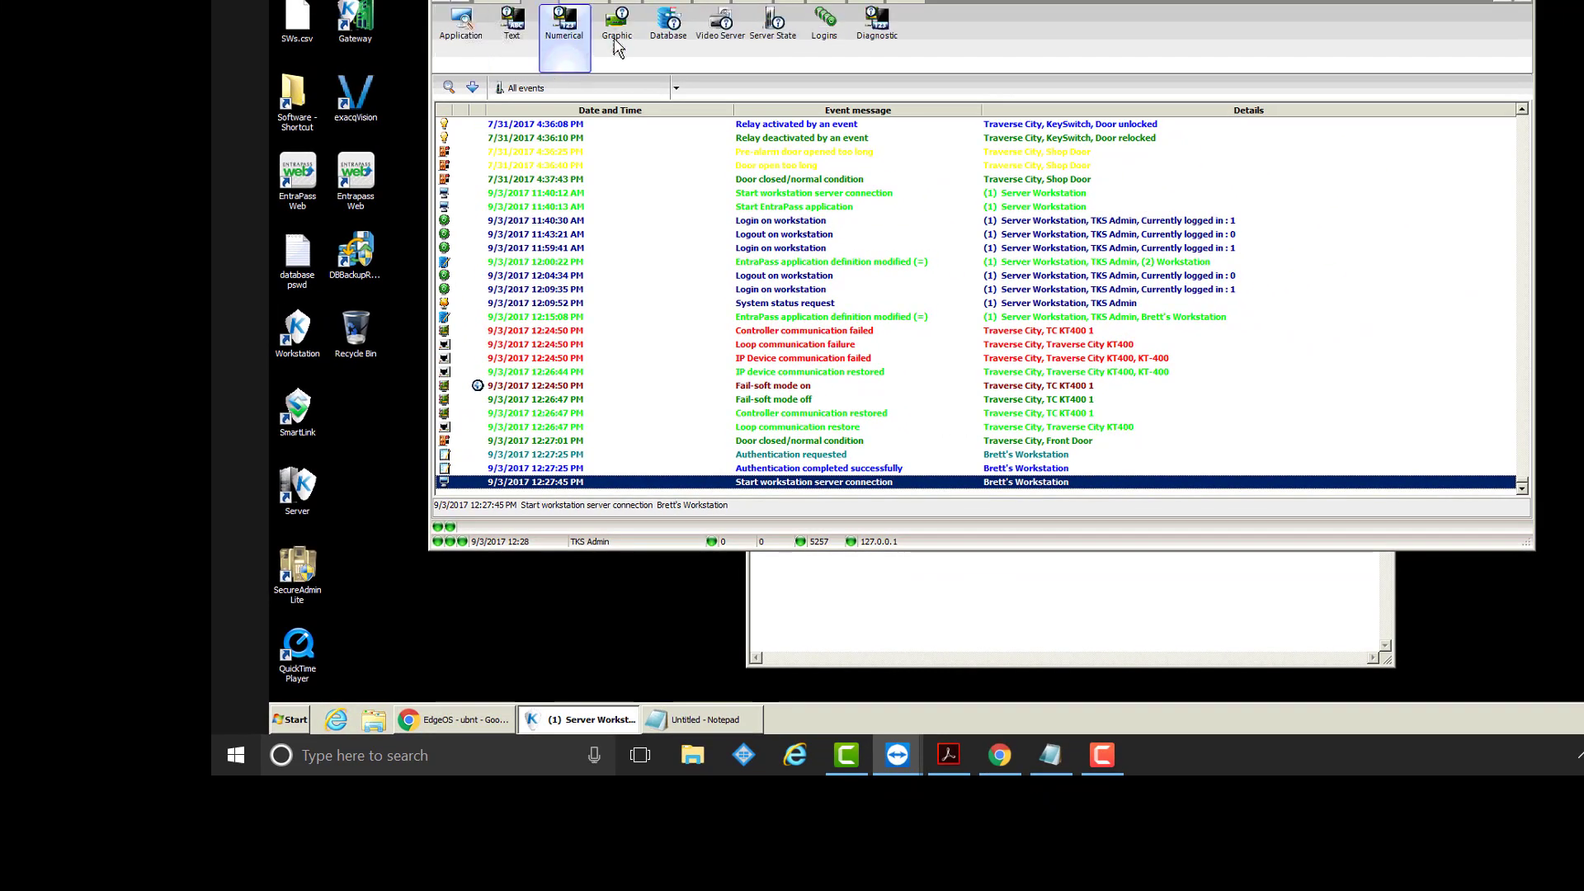
pyautogui.click(666, 25)
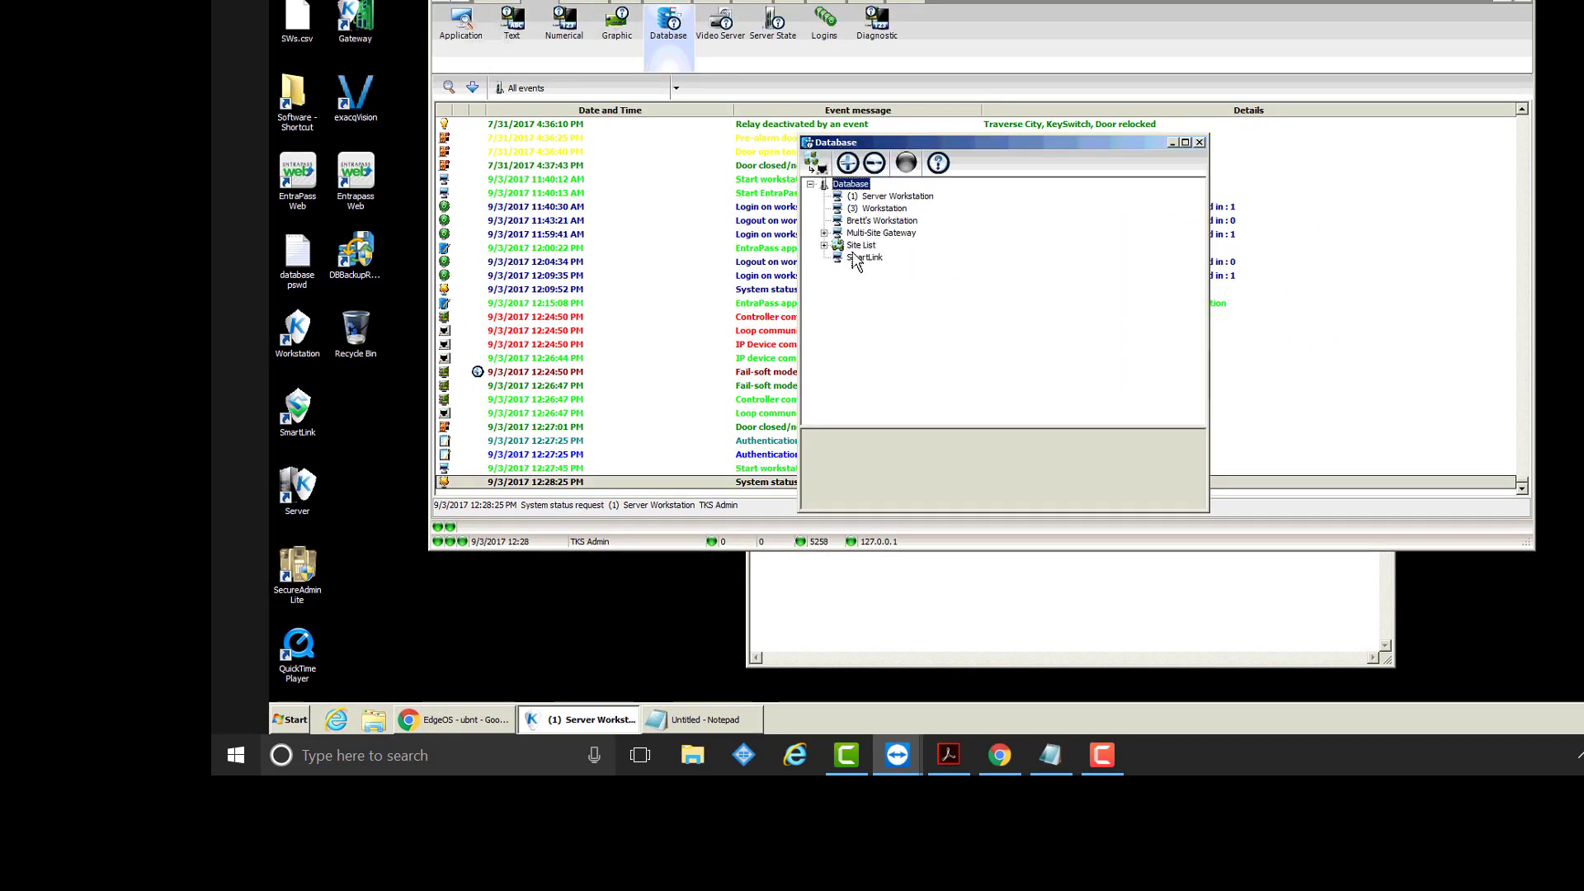
pyautogui.click(876, 220)
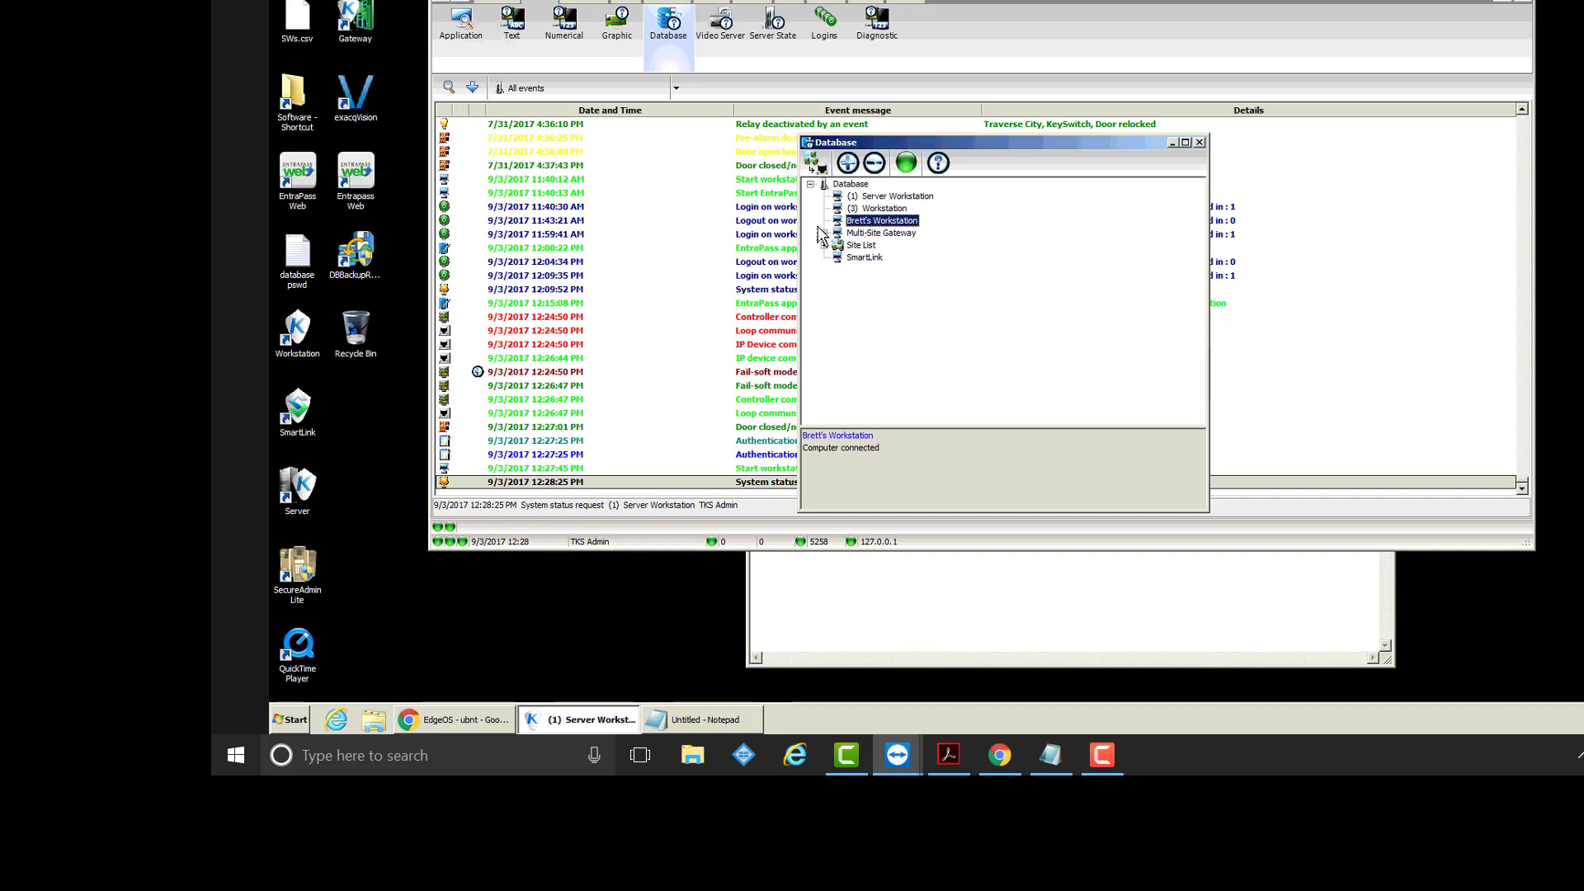